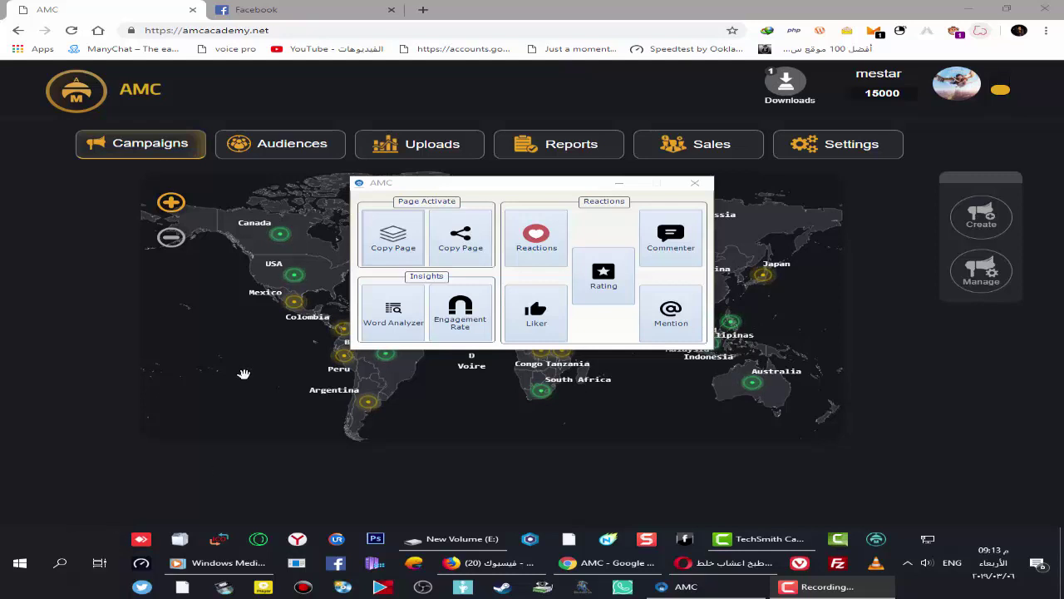
Step: Look at the account selection of the first Copy Page tool, then close it without choosing an account
{"action": "left_click_drag", "start_coordinate": [509, 192], "coordinate": [485, 196]}
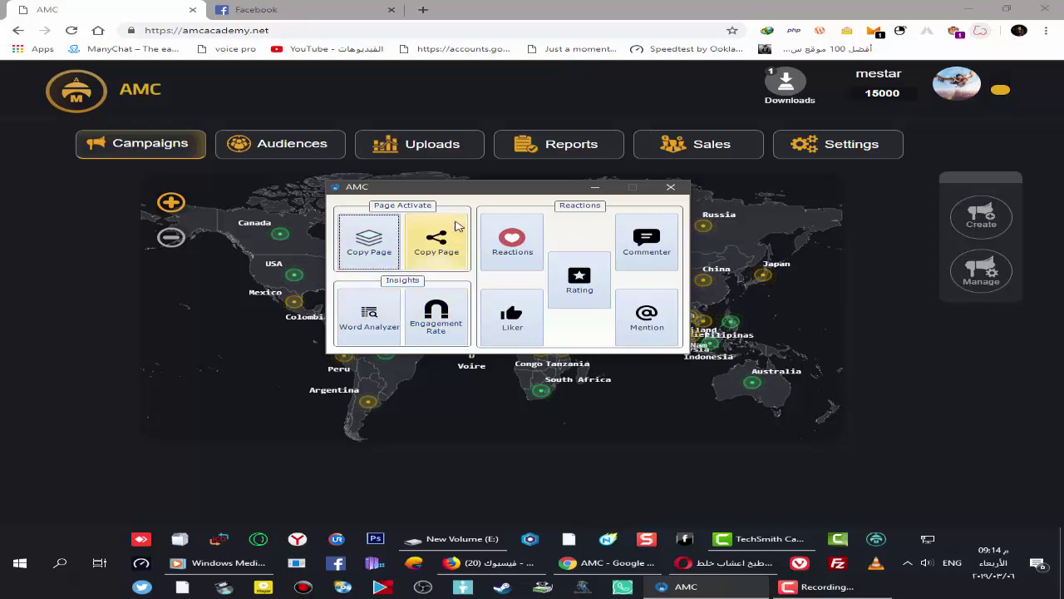
{"action": "left_click", "coordinate": [371, 263]}
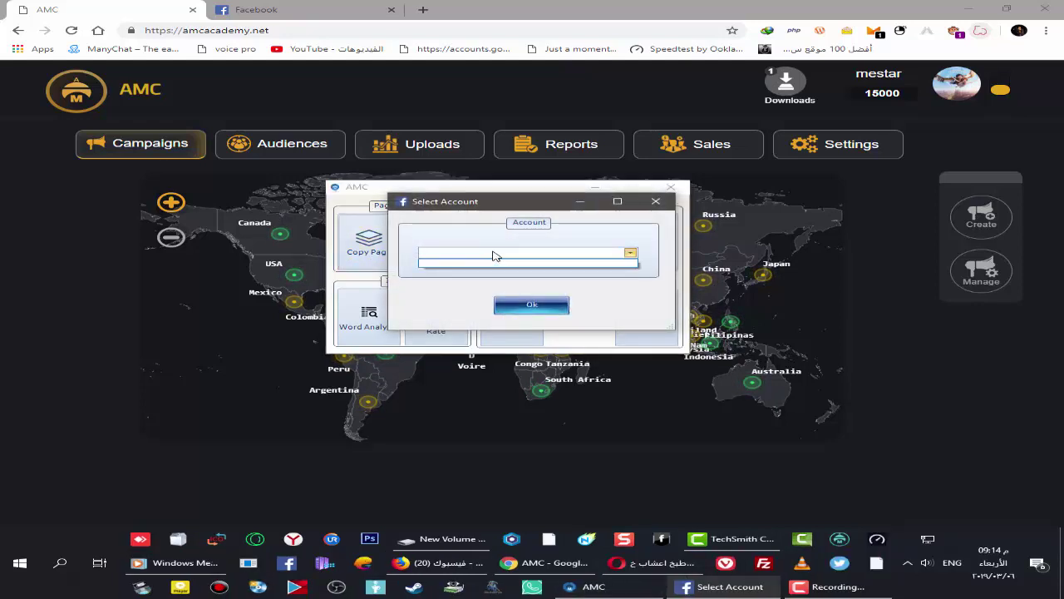
{"action": "left_click", "coordinate": [656, 202]}
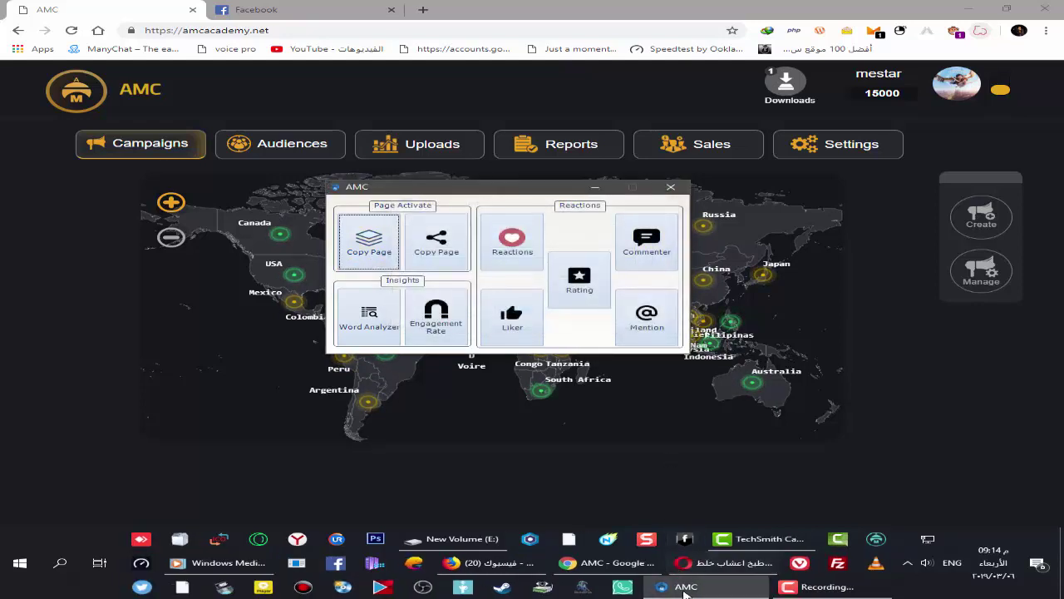
Step: Reopen the AMC tool by logging in with the prefilled credentials, then close its tool window
{"action": "right_click", "coordinate": [683, 586]}
{"action": "left_click", "coordinate": [646, 513]}
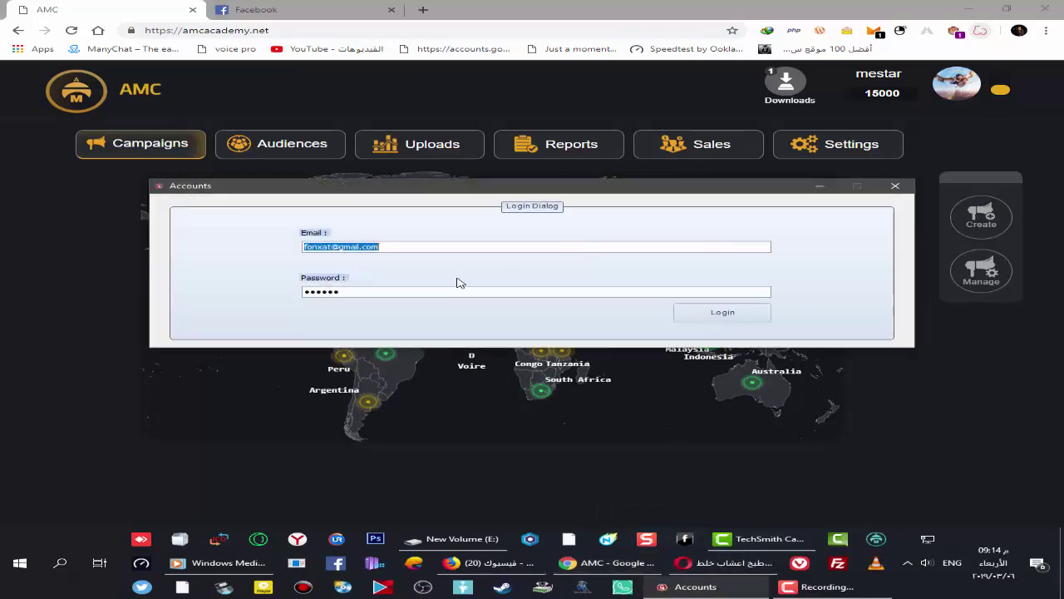
{"action": "left_click", "coordinate": [700, 315]}
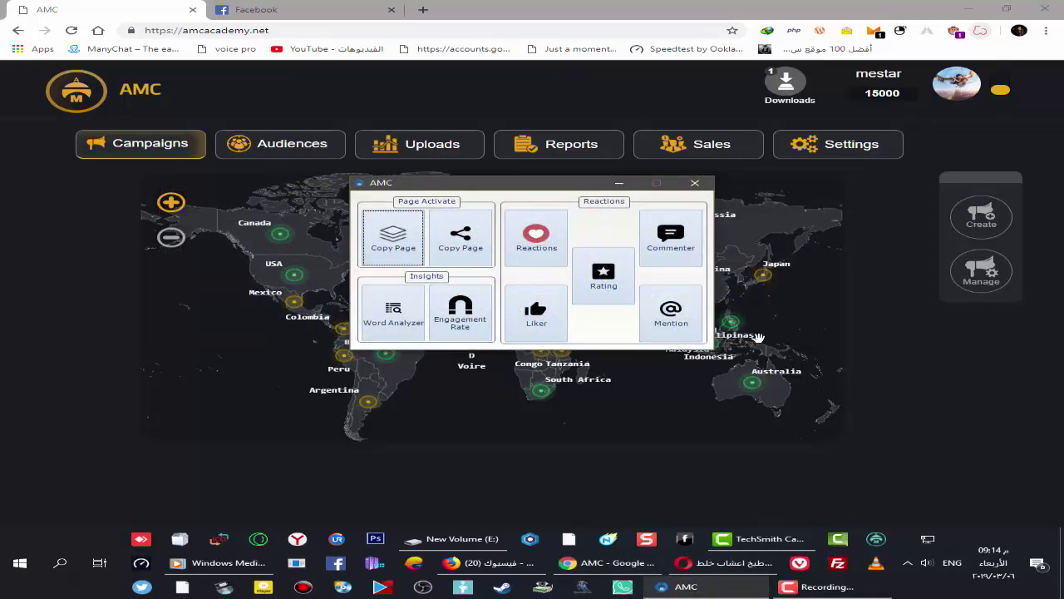
{"action": "left_click", "coordinate": [696, 184]}
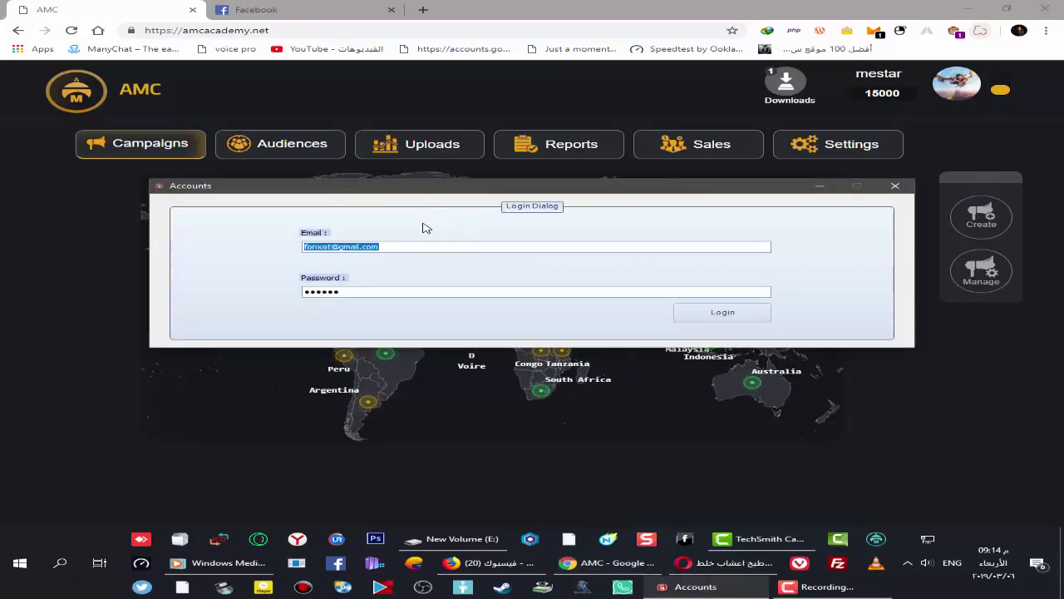
{"action": "mouse_move", "coordinate": [423, 187]}
{"action": "left_mouse_down"}
{"action": "mouse_move", "coordinate": [424, 219]}
{"action": "mouse_move", "coordinate": [416, 205]}
{"action": "left_mouse_up"}
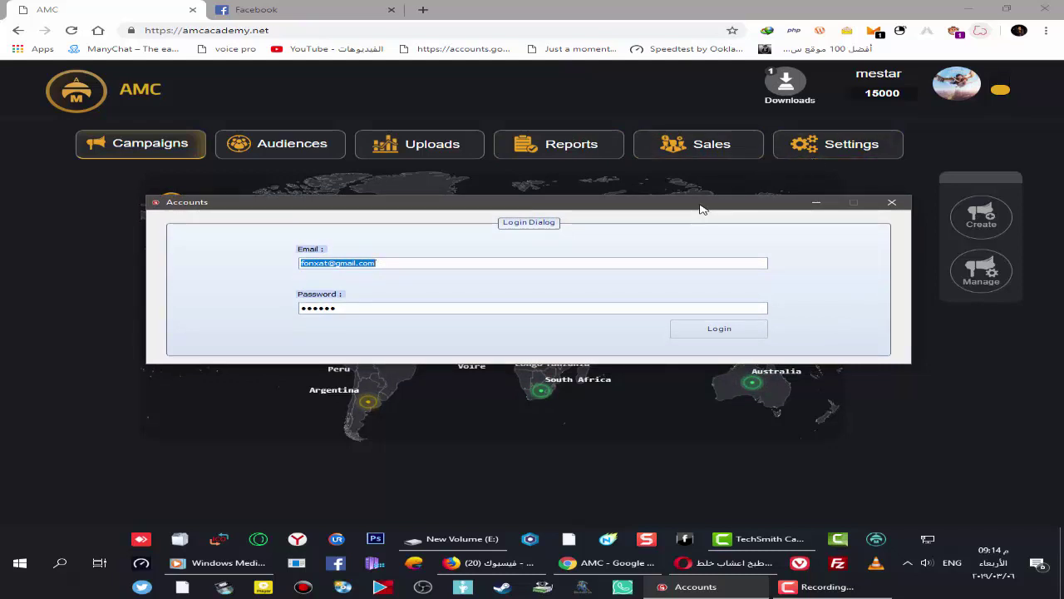
{"action": "left_click_drag", "start_coordinate": [700, 208], "coordinate": [705, 193]}
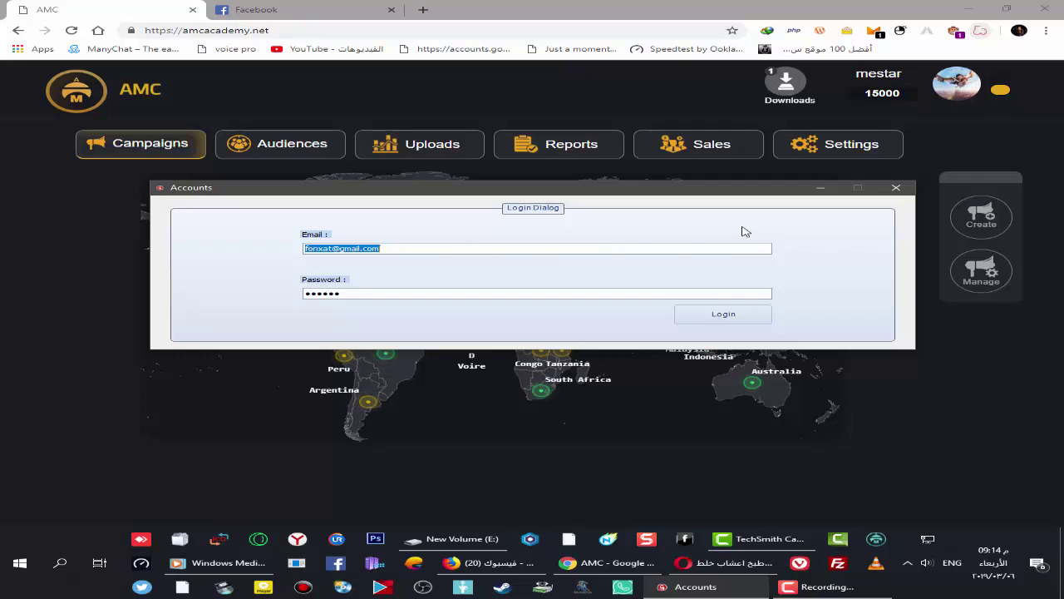
Step: Open the Facebook accounts page from the AMC site's settings and view the Facebook Accounts List
{"action": "left_click", "coordinate": [808, 163]}
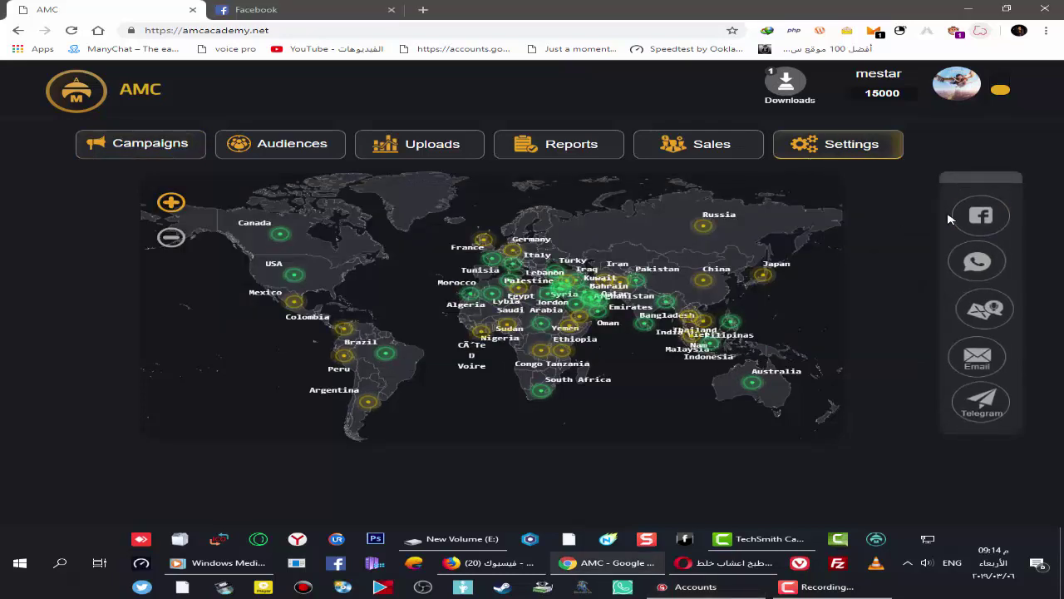
{"action": "scroll", "coordinate": [644, 399], "scroll_direction": "down", "scroll_amount": 3}
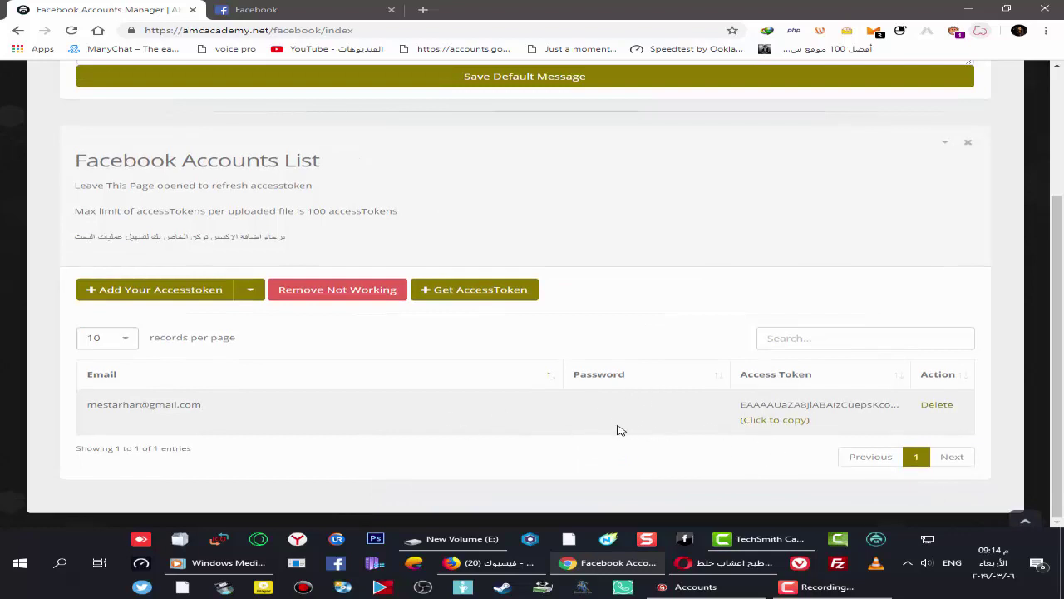
{"action": "scroll", "coordinate": [632, 431], "scroll_direction": "up", "scroll_amount": 2}
Step: Bring the Accounts login dialog back to the front and highlight its prefilled email to examine the login fields
{"action": "left_click", "coordinate": [692, 586]}
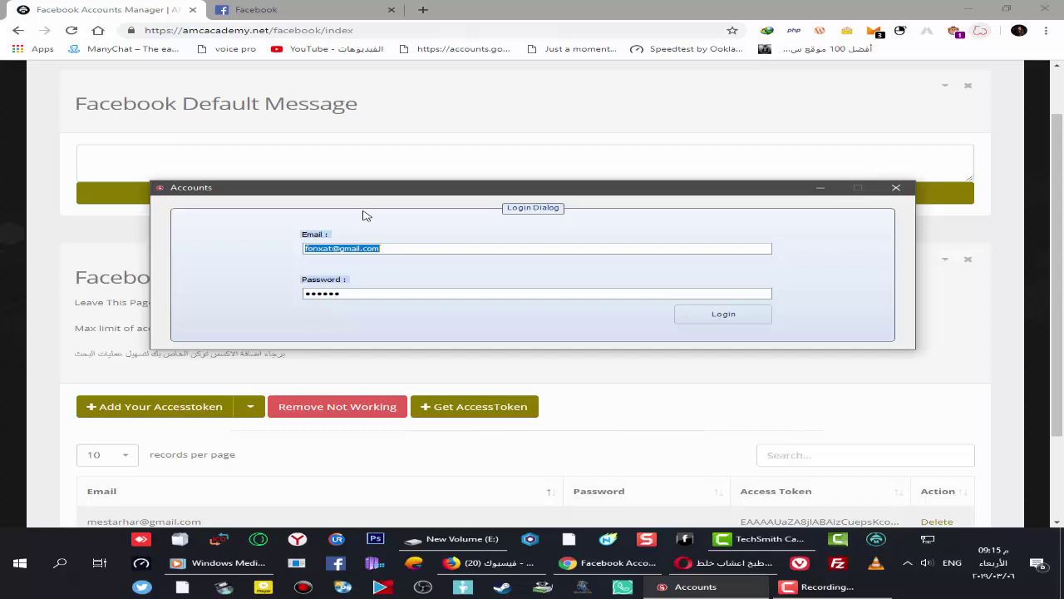
{"action": "left_click_drag", "start_coordinate": [368, 187], "coordinate": [370, 174]}
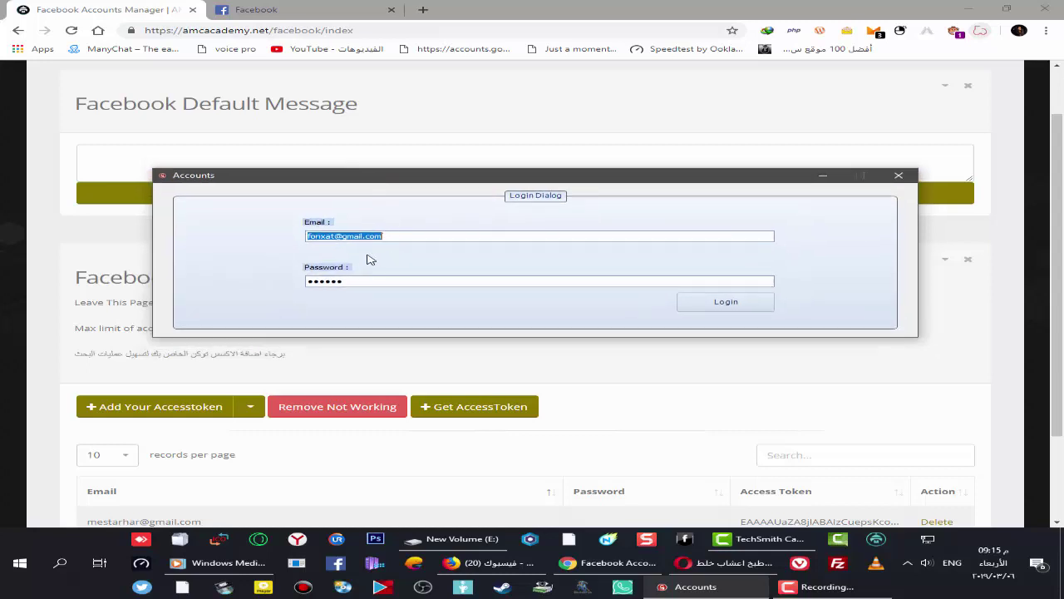
{"action": "left_click", "coordinate": [393, 238]}
{"action": "left_click_drag", "start_coordinate": [394, 237], "coordinate": [314, 239]}
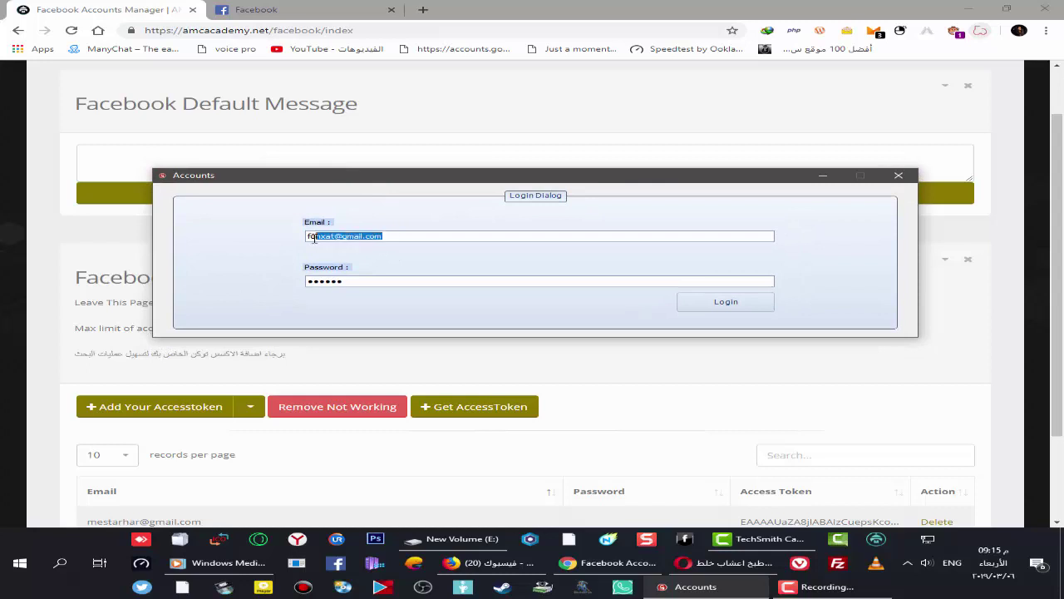
{"action": "left_click", "coordinate": [370, 280]}
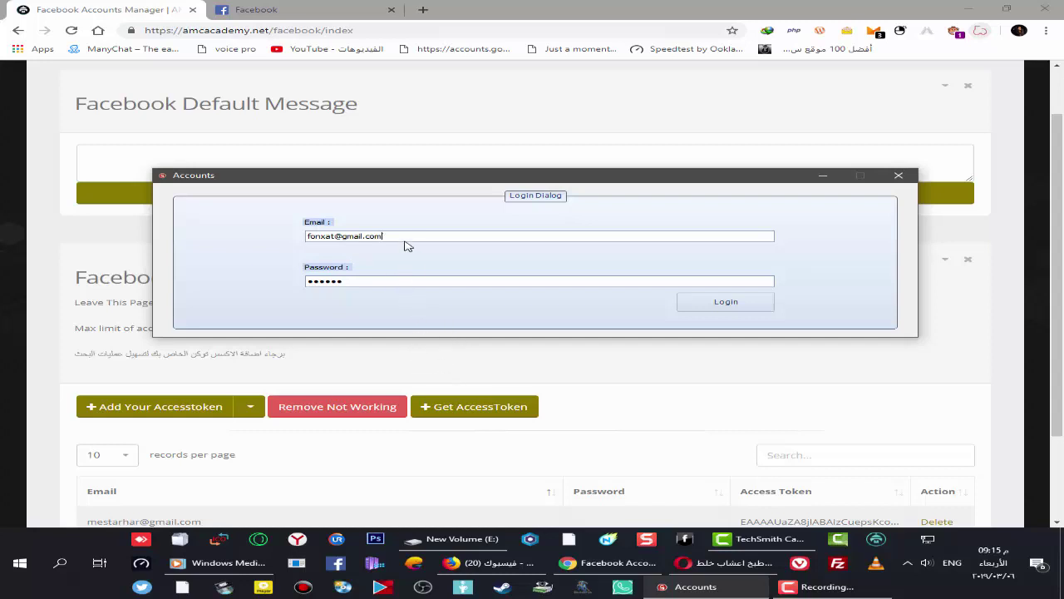
{"action": "left_click_drag", "start_coordinate": [408, 246], "coordinate": [305, 238]}
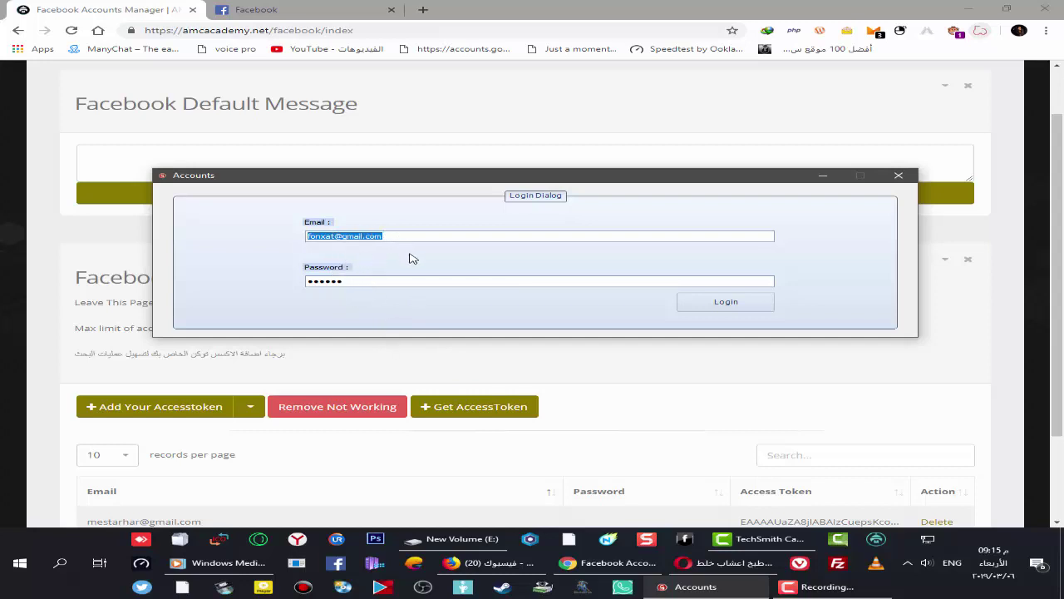
Step: Review the Facebook accounts page, from the default message section down to the accounts table and its access token options
{"action": "left_click", "coordinate": [572, 368]}
{"action": "scroll", "coordinate": [639, 399], "scroll_direction": "down", "scroll_amount": 3}
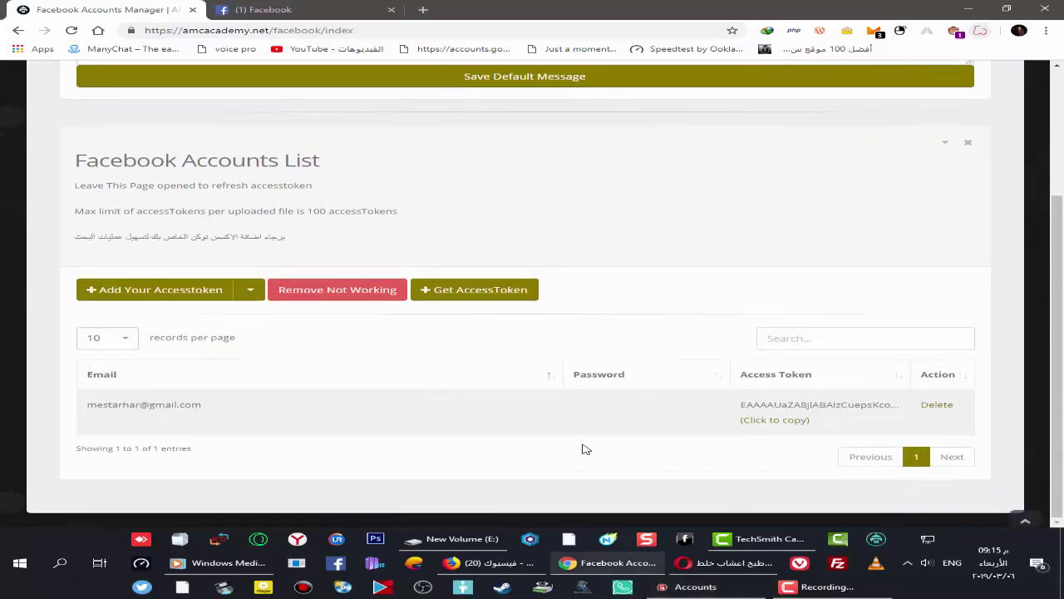
{"action": "scroll", "coordinate": [434, 374], "scroll_direction": "up", "scroll_amount": 3}
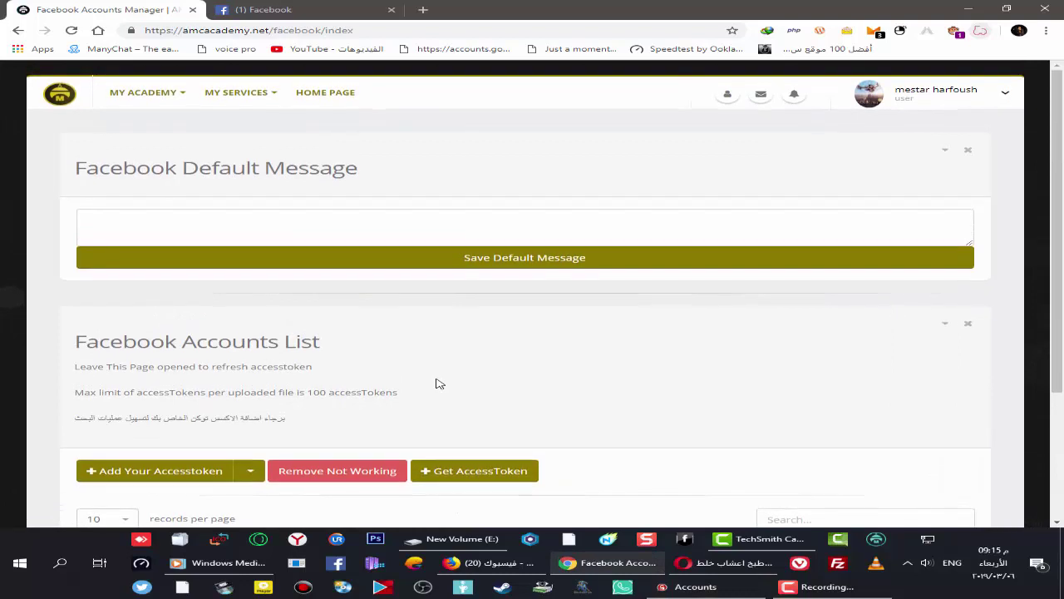
{"action": "scroll", "coordinate": [258, 326], "scroll_direction": "down", "scroll_amount": 2}
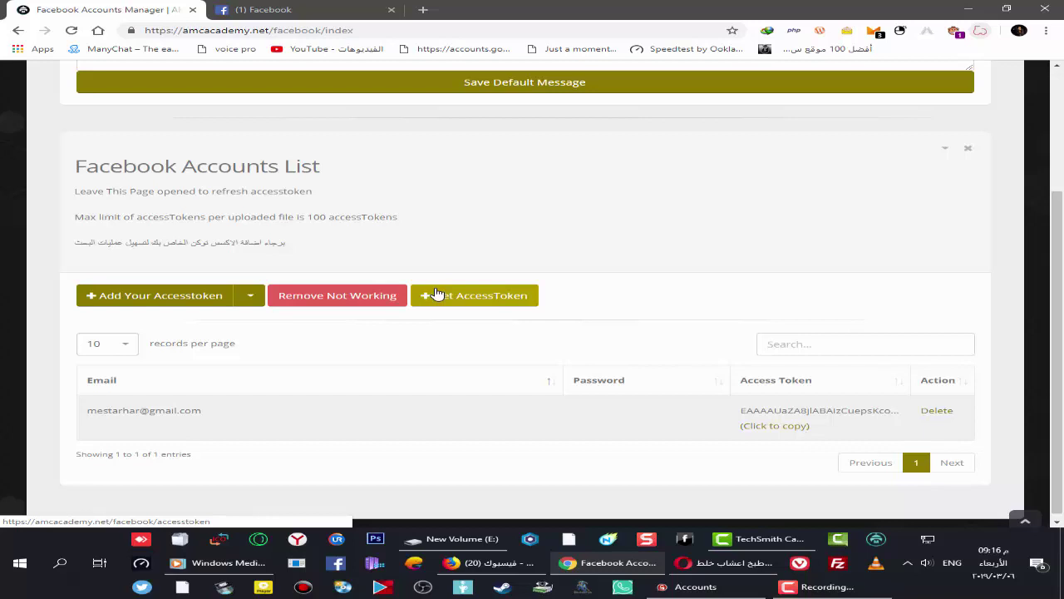
{"action": "left_click", "coordinate": [435, 294]}
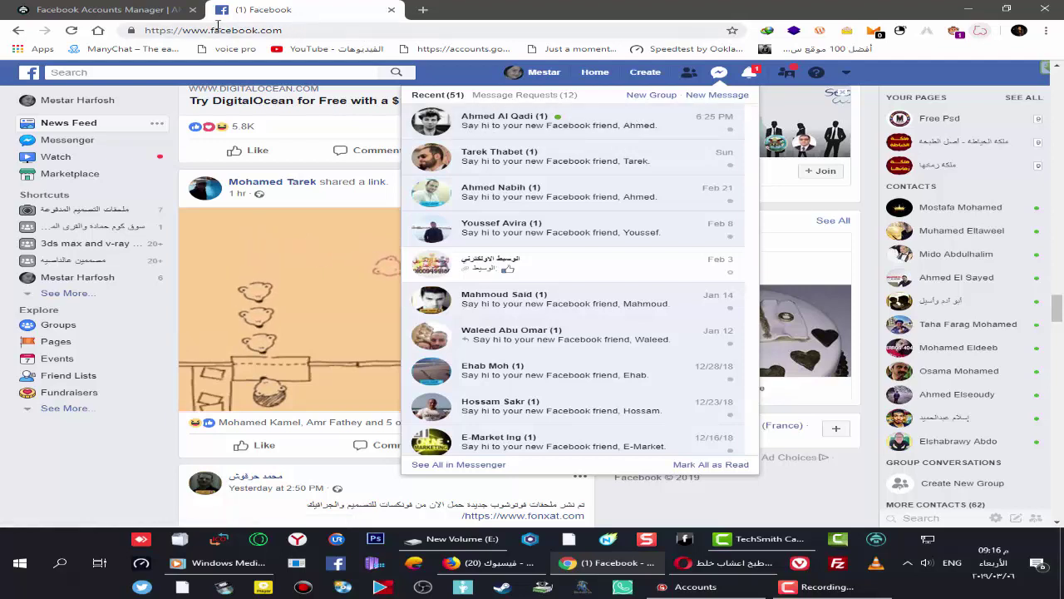
Step: Return to the Facebook accounts manager page and highlight the Facebook Accounts List heading
{"action": "left_click", "coordinate": [133, 10]}
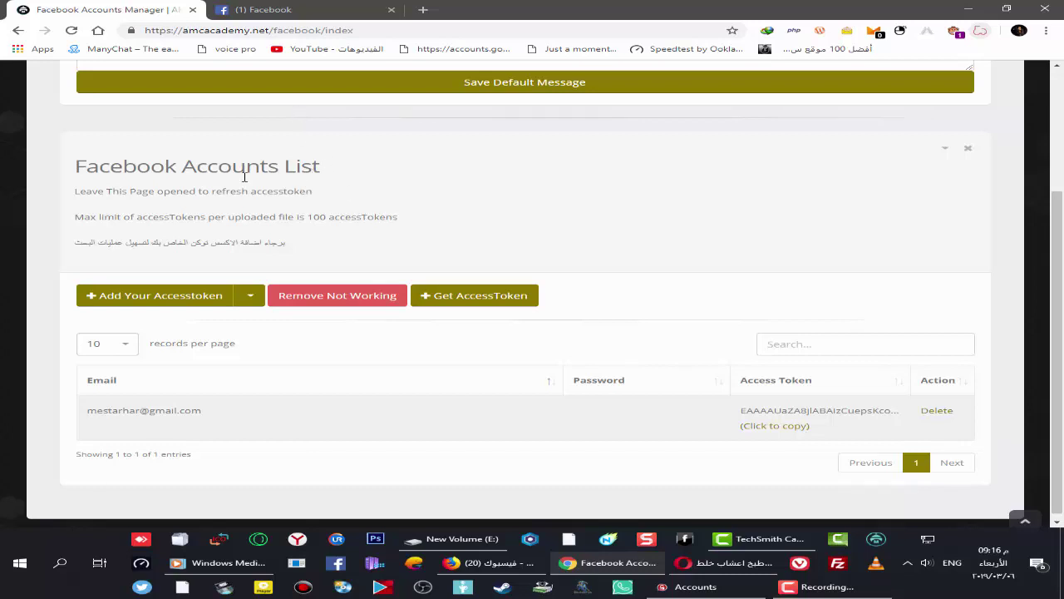
{"action": "left_click_drag", "start_coordinate": [183, 171], "coordinate": [315, 166]}
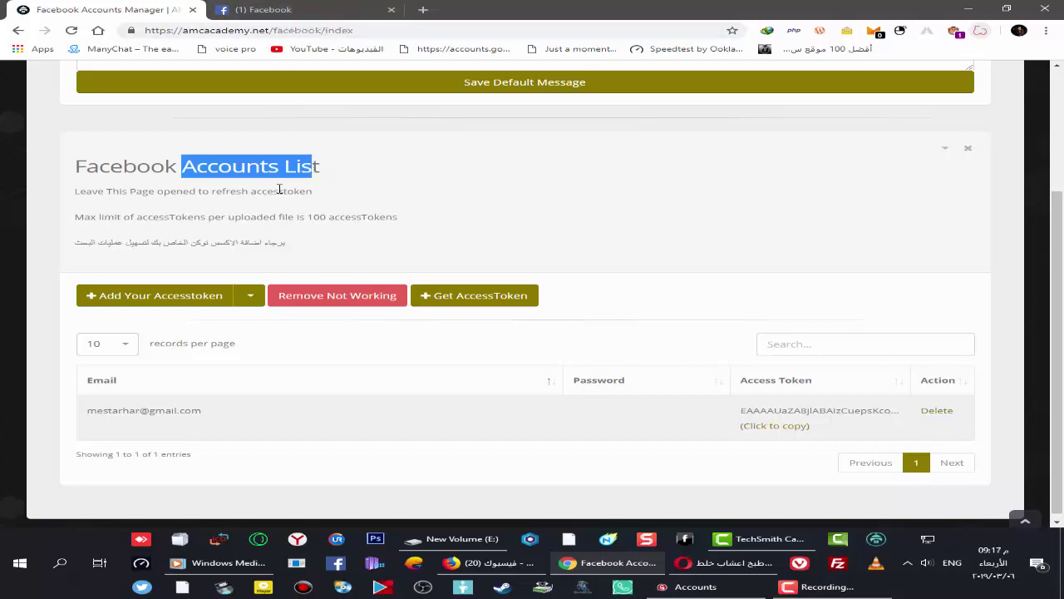
{"action": "left_click", "coordinate": [237, 189]}
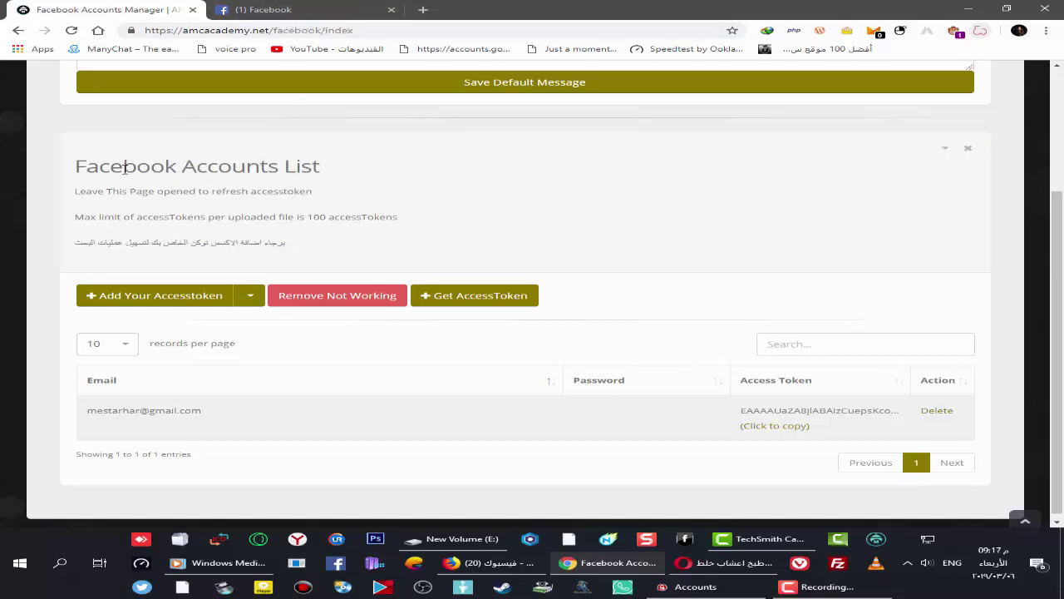
{"action": "left_click_drag", "start_coordinate": [124, 167], "coordinate": [324, 176]}
{"action": "left_click", "coordinate": [280, 190]}
Step: Close the Messenger list on the Facebook page, then return to the accounts manager and clear the notification pop-up
{"action": "left_click", "coordinate": [328, 8]}
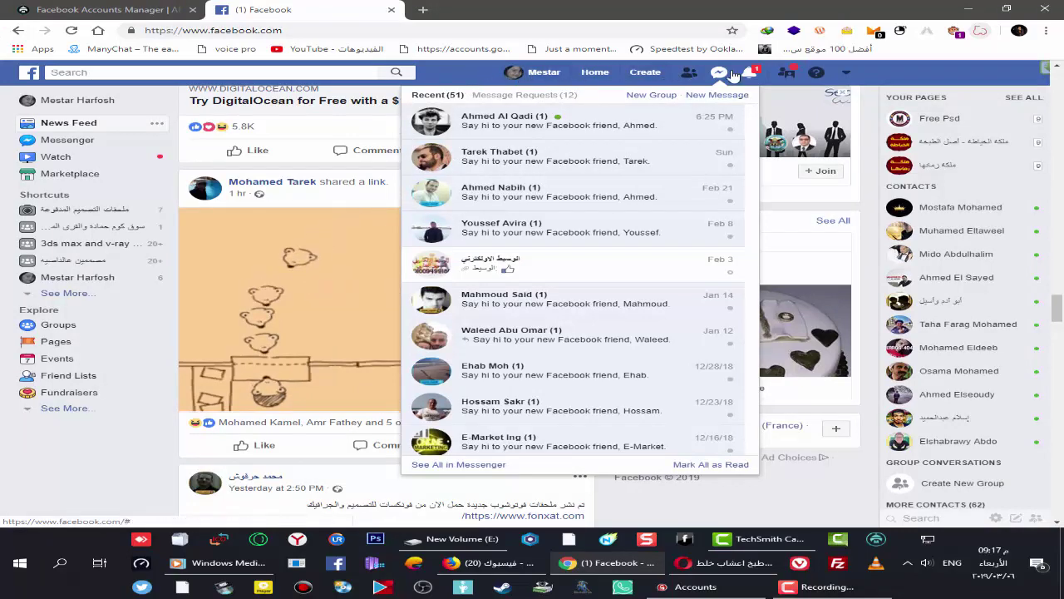
{"action": "left_click", "coordinate": [671, 74]}
{"action": "left_click", "coordinate": [114, 11]}
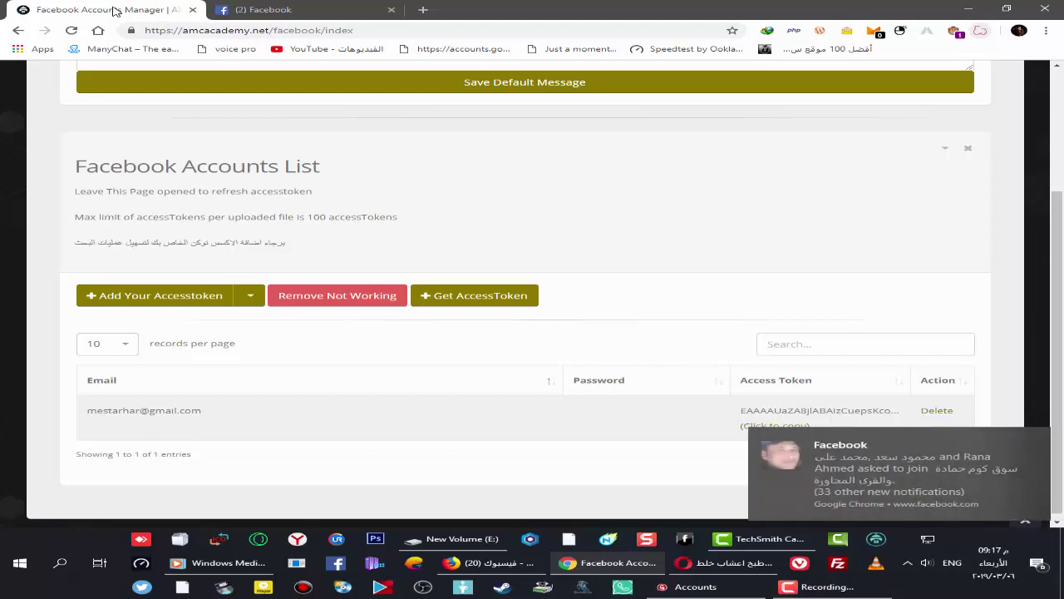
{"action": "left_click", "coordinate": [1036, 439]}
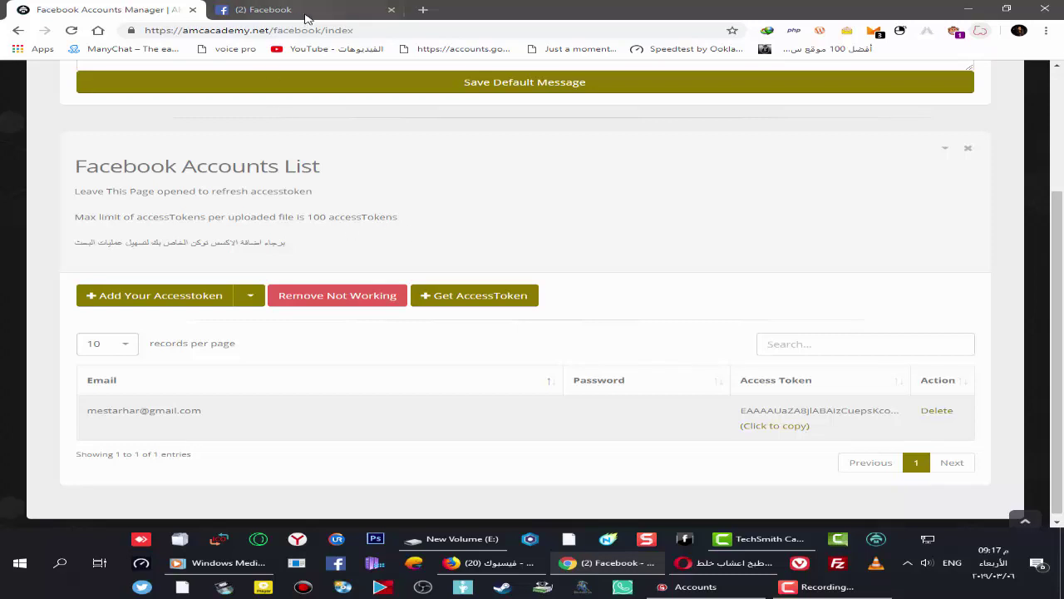
Step: View the notifications list on the Facebook page, close it, and return to the accounts manager
{"action": "left_click", "coordinate": [263, 9]}
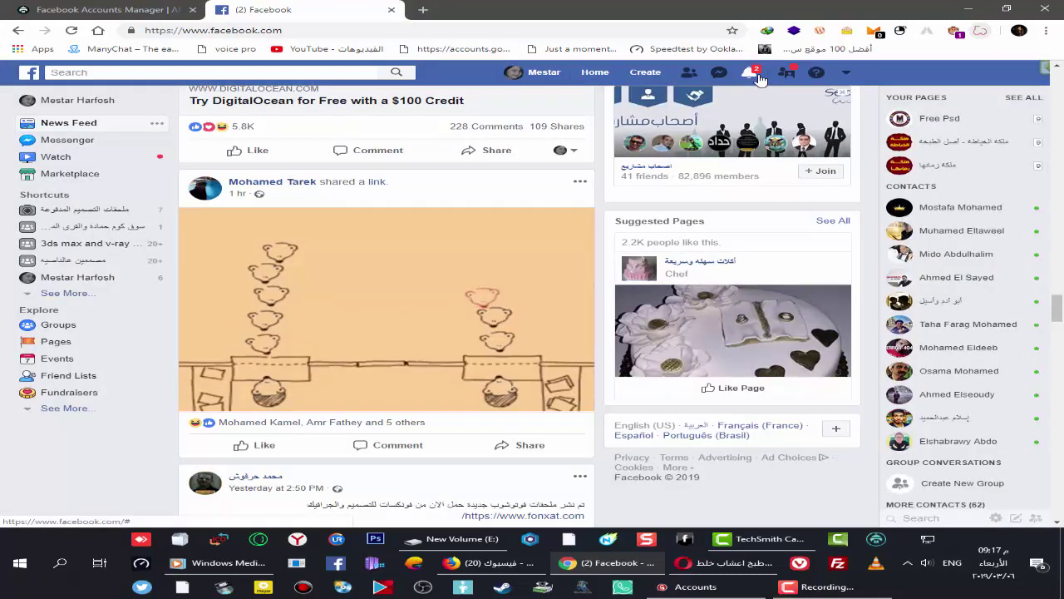
{"action": "left_click", "coordinate": [754, 77]}
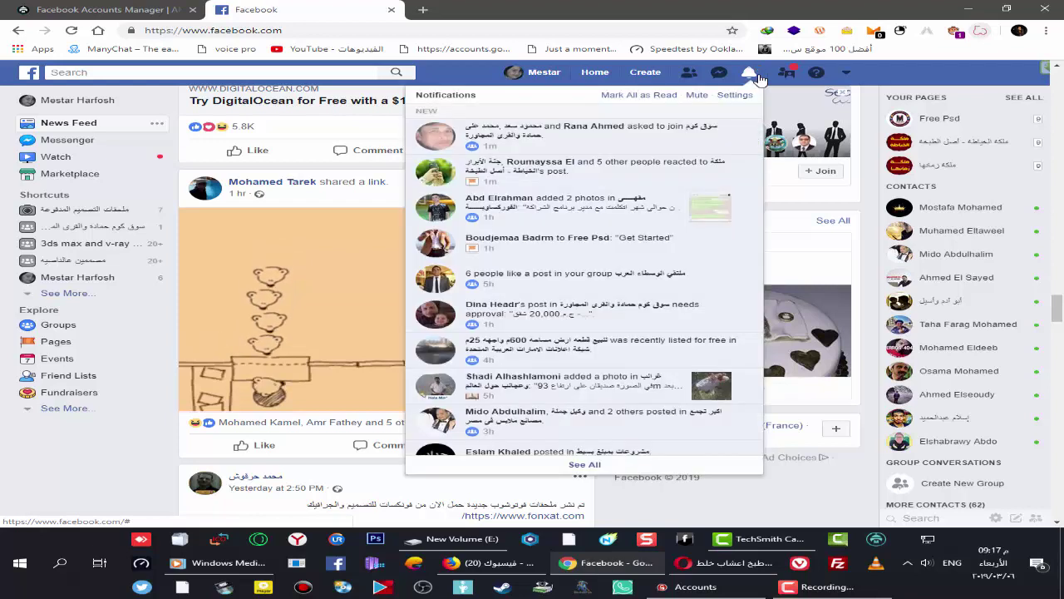
{"action": "left_click", "coordinate": [755, 76]}
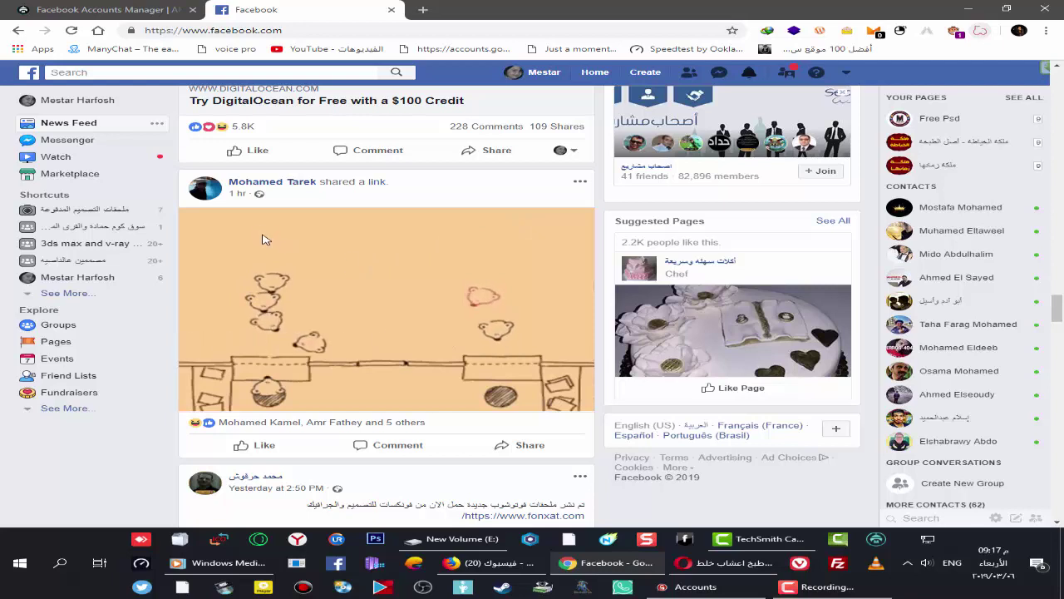
{"action": "left_click", "coordinate": [104, 10]}
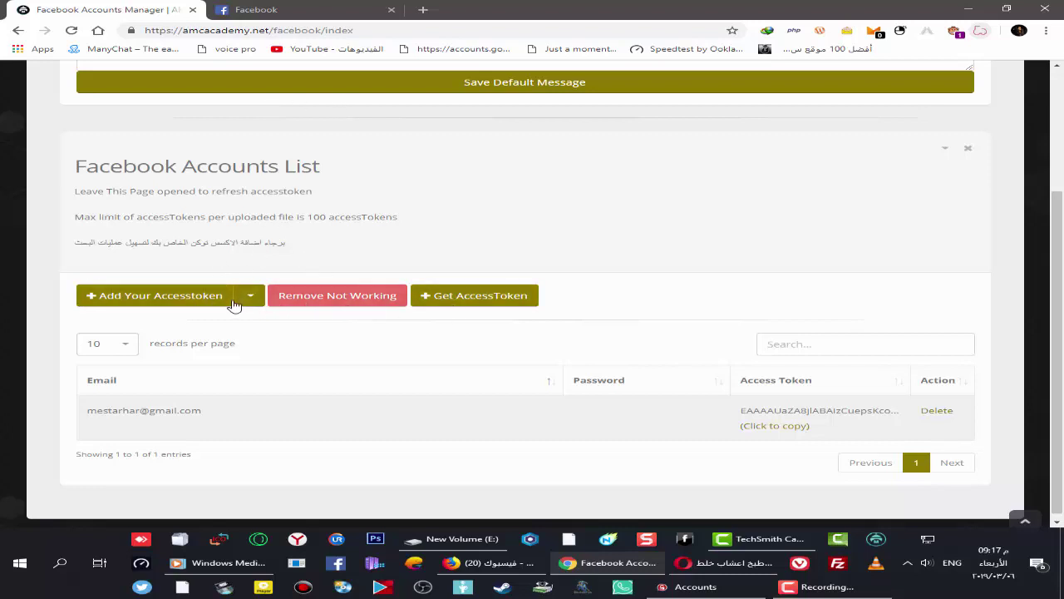
Step: Look at the Add Your Accesstoken form and the Upload AccessTokens File option, leaving both without adding anything
{"action": "left_click", "coordinate": [174, 304]}
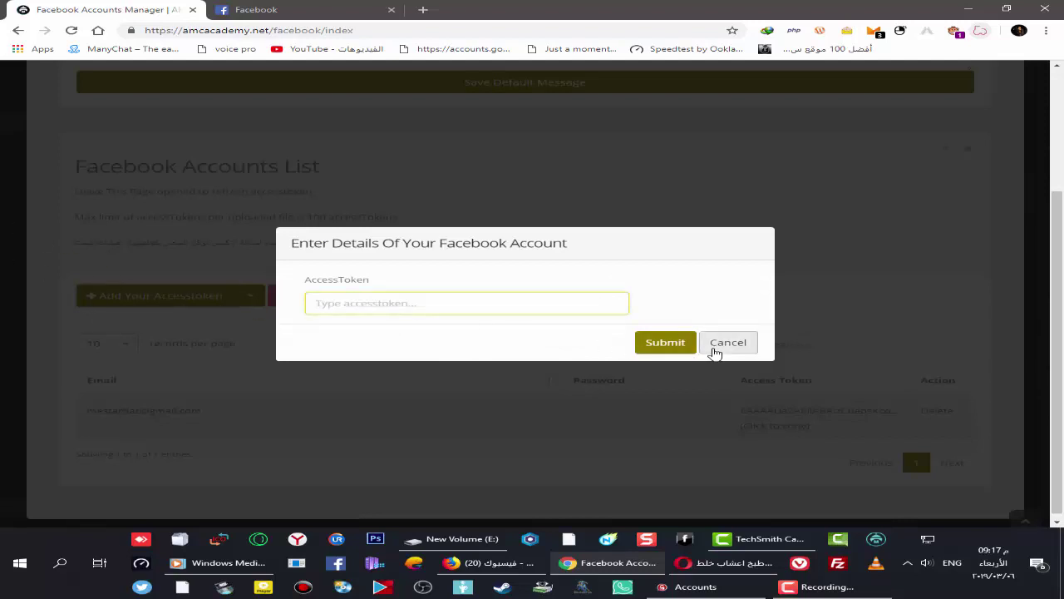
{"action": "left_click", "coordinate": [718, 348]}
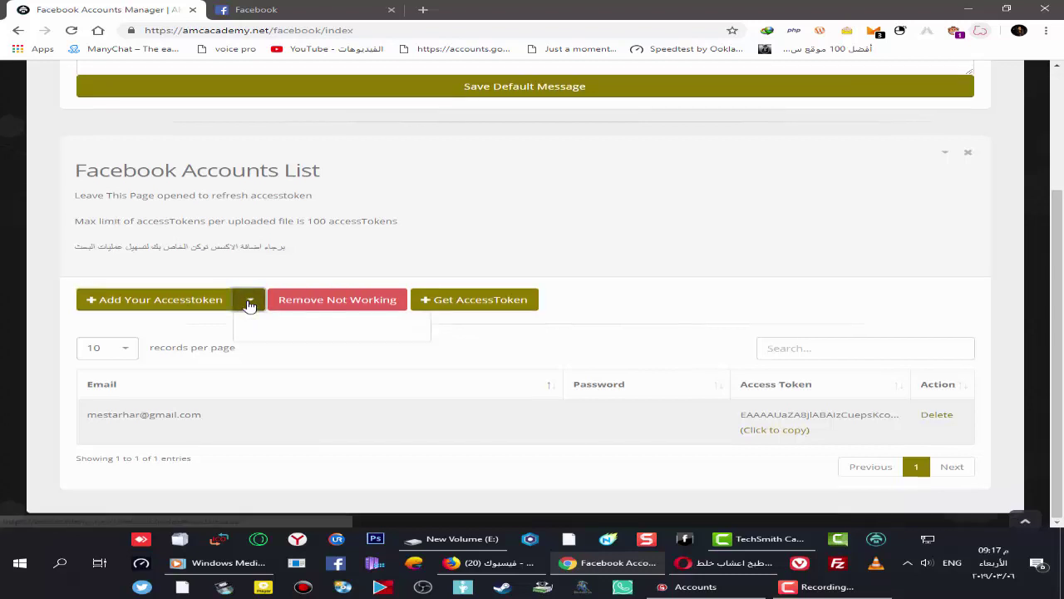
{"action": "left_click", "coordinate": [252, 296]}
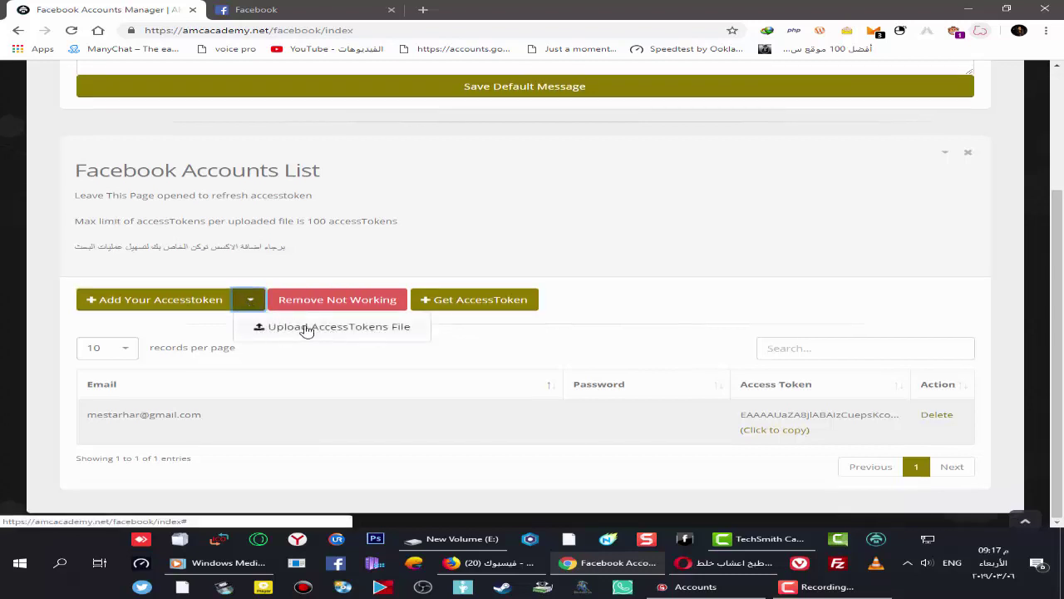
{"action": "left_click", "coordinate": [565, 238]}
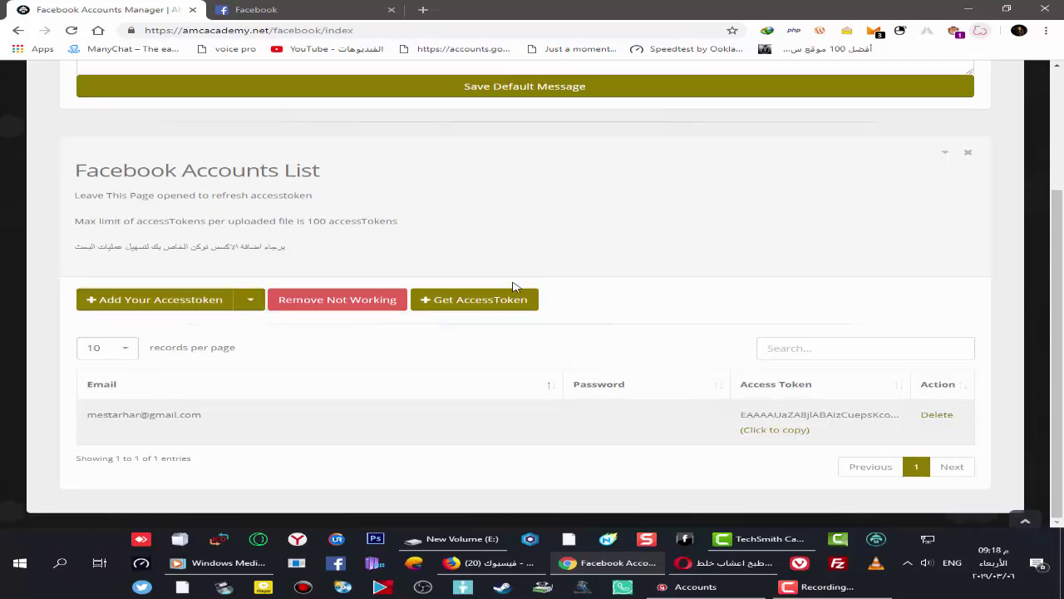
Step: Open the Get AccessToken page from the Facebook Accounts List
{"action": "scroll", "coordinate": [513, 285], "scroll_direction": "up", "scroll_amount": 2}
{"action": "scroll", "coordinate": [440, 311], "scroll_direction": "down", "scroll_amount": 2}
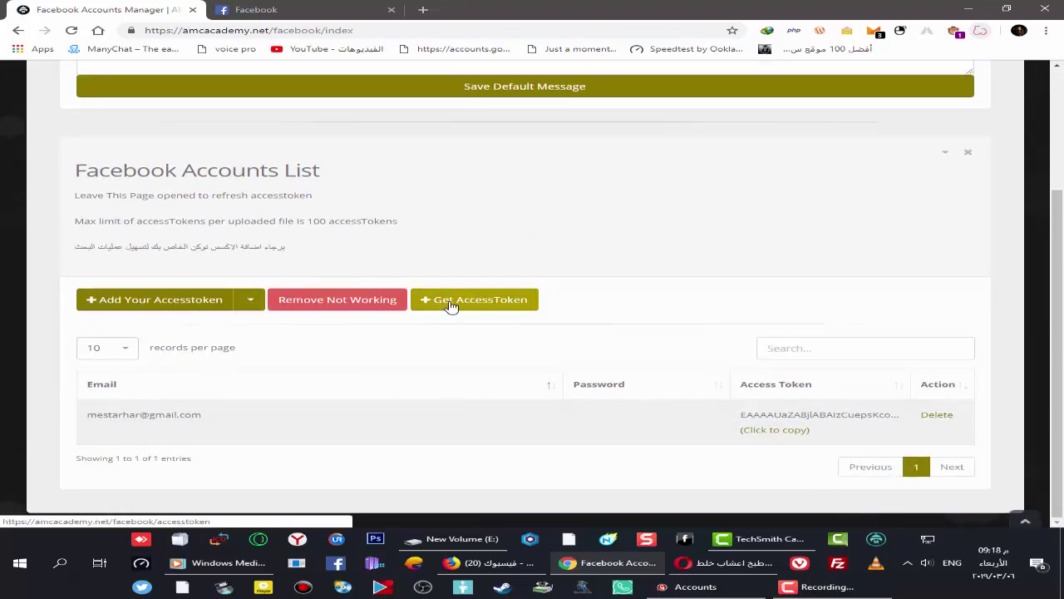
{"action": "left_click", "coordinate": [495, 306]}
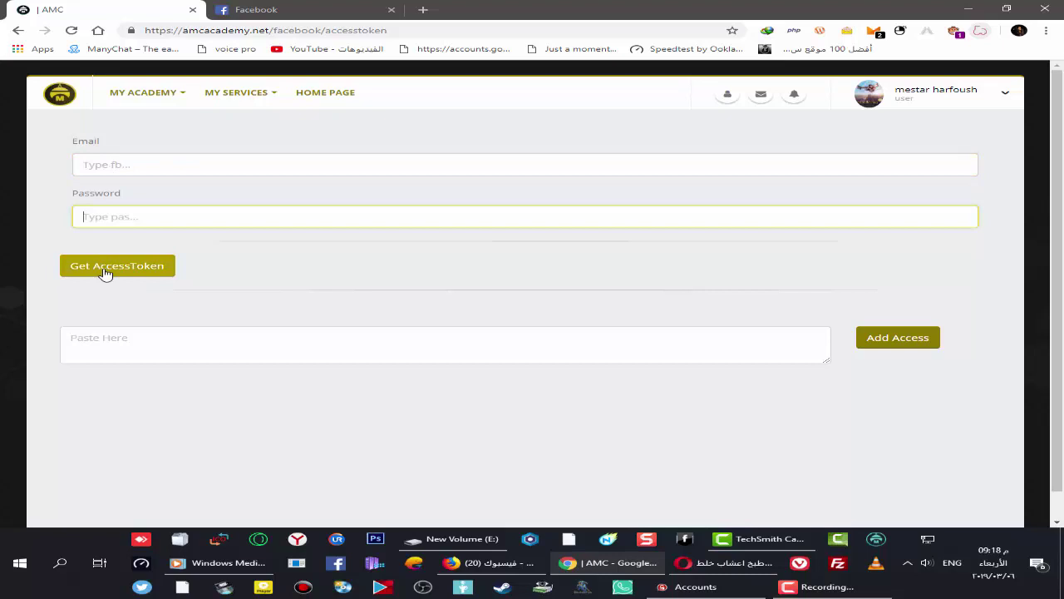
Step: Look at the Facebook page and the access token paste field, ending on the AMC home page
{"action": "left_click", "coordinate": [277, 15]}
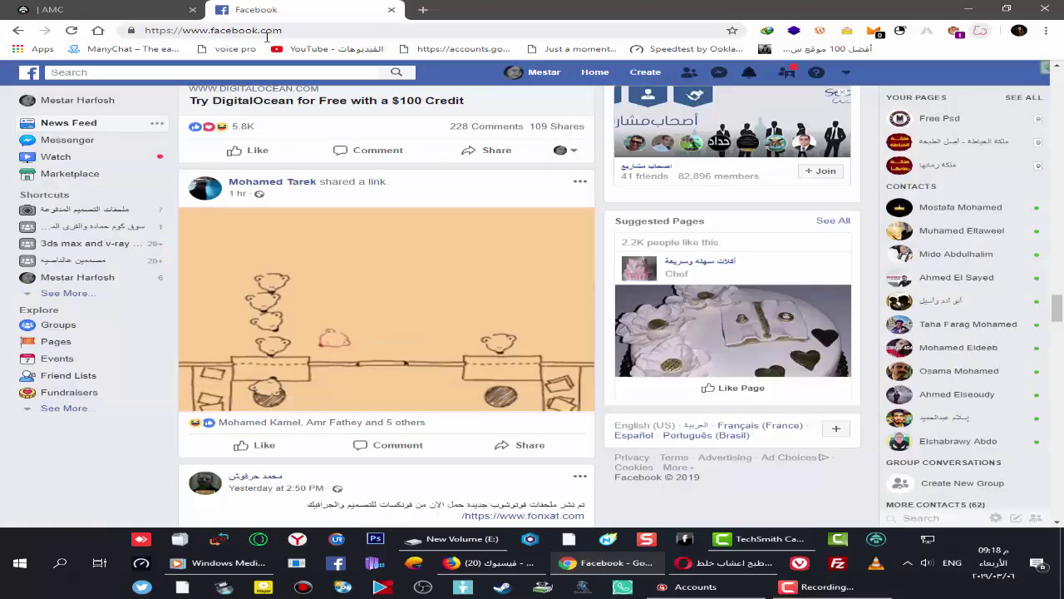
{"action": "left_click", "coordinate": [133, 10]}
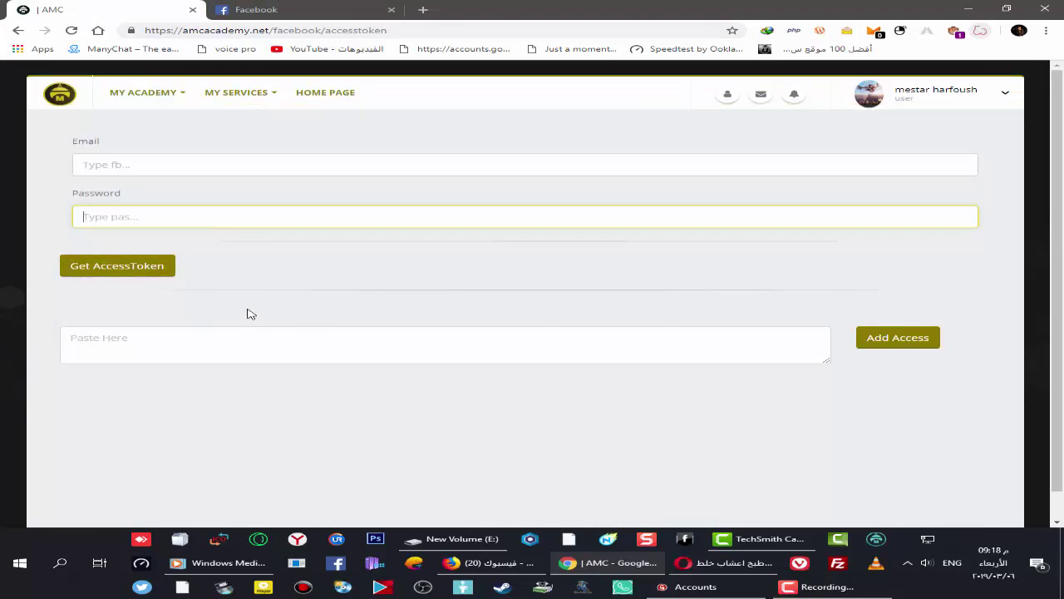
{"action": "left_click", "coordinate": [151, 337]}
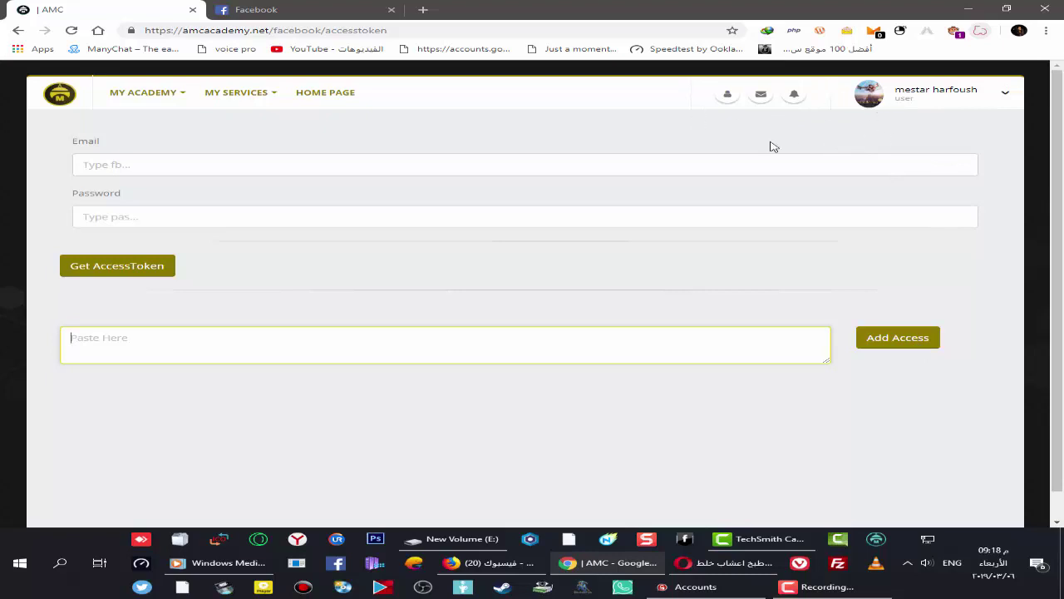
{"action": "left_click", "coordinate": [48, 98]}
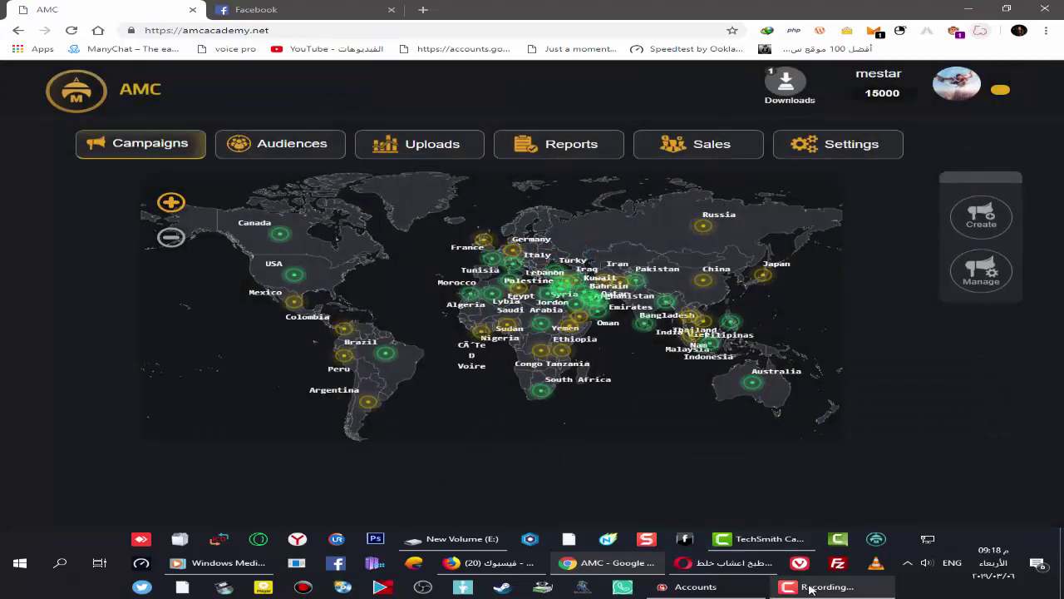
{"action": "left_click", "coordinate": [695, 586]}
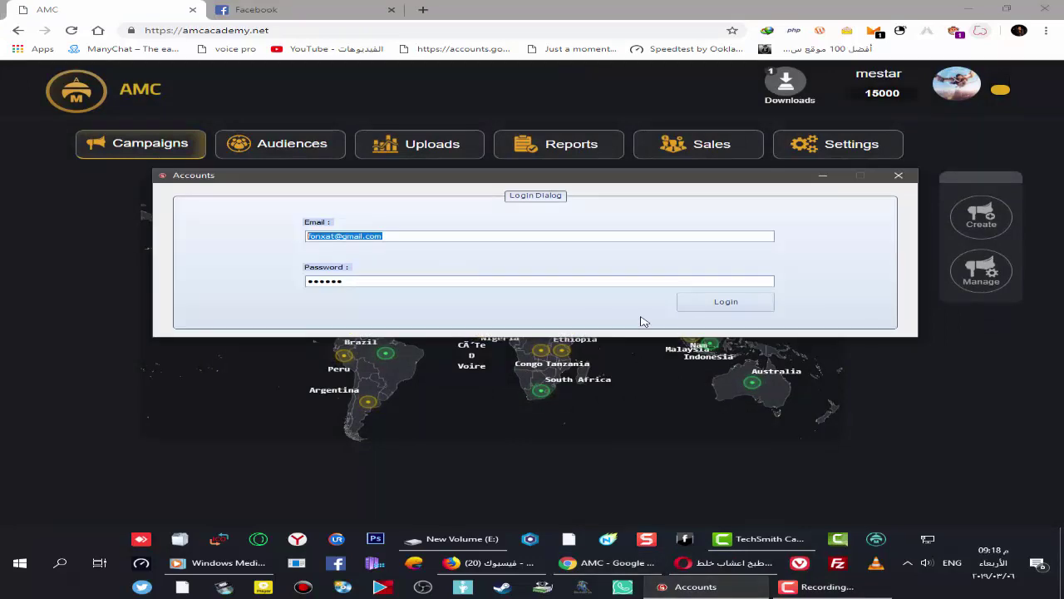
{"action": "left_click", "coordinate": [726, 302]}
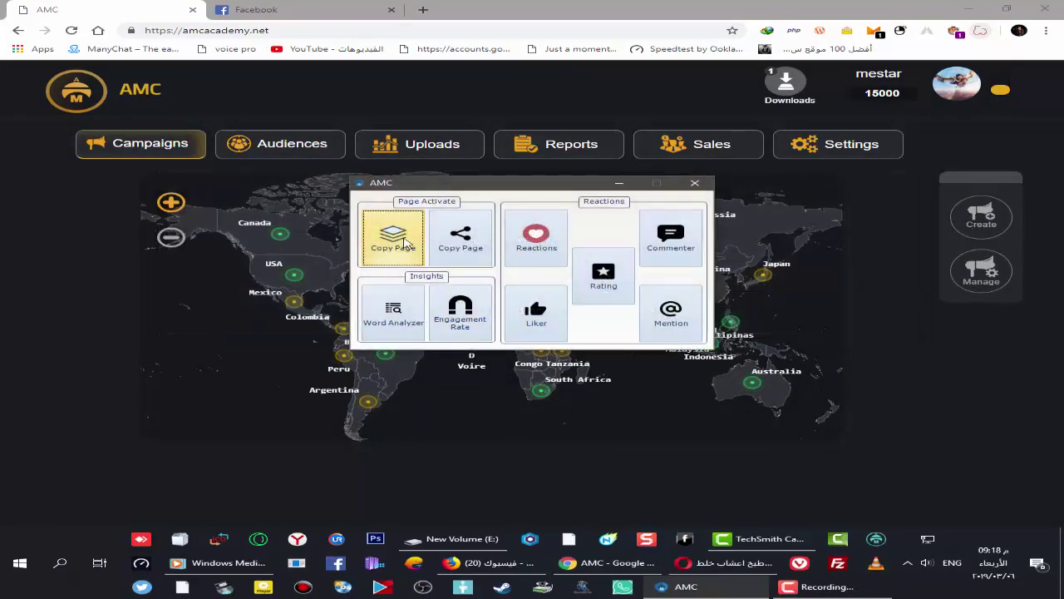
{"action": "left_click", "coordinate": [405, 242]}
{"action": "left_click", "coordinate": [515, 253]}
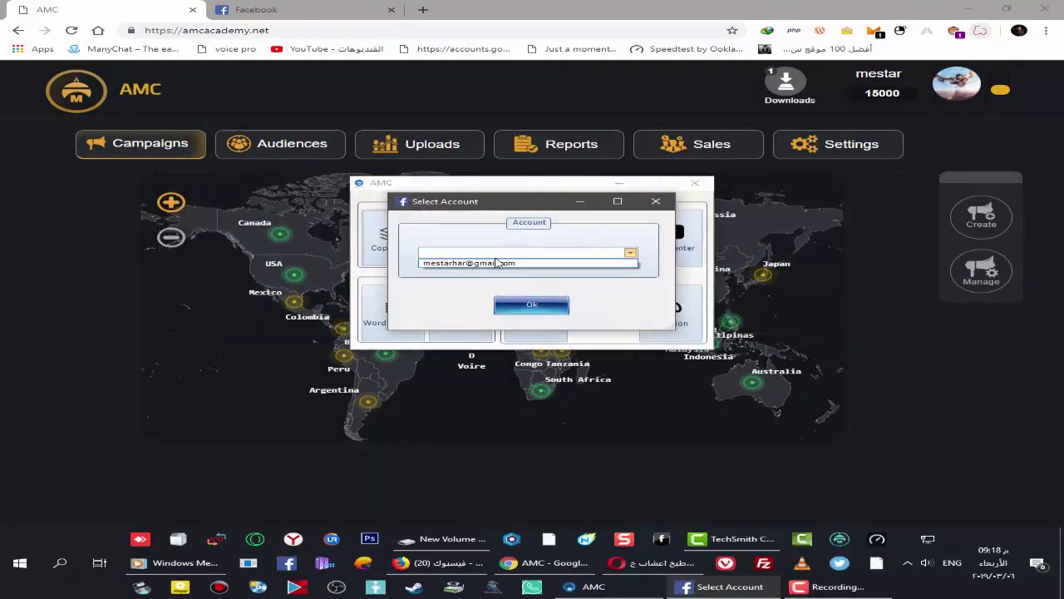
{"action": "left_click", "coordinate": [498, 262]}
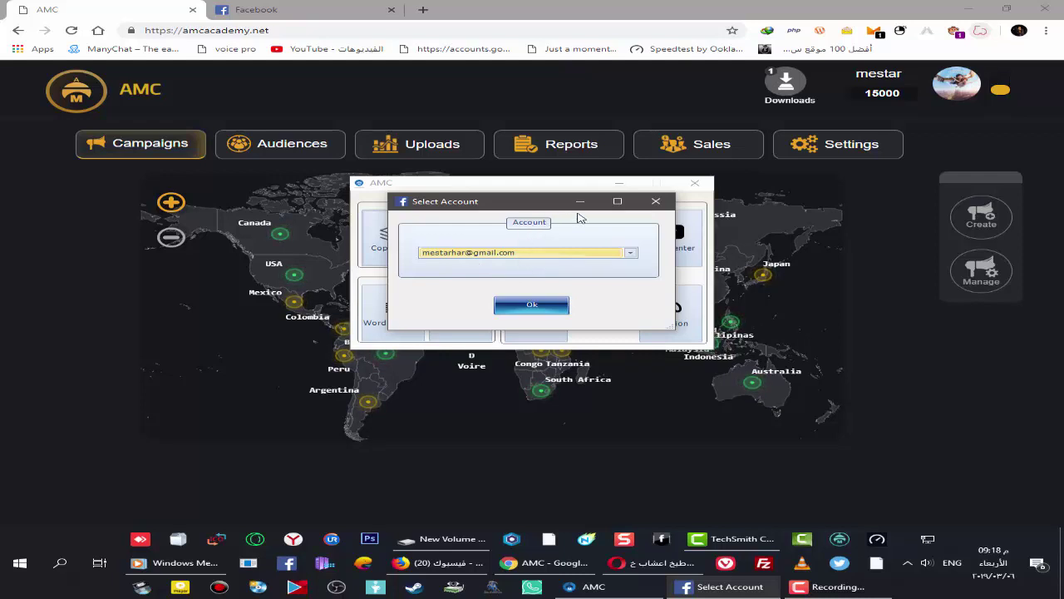
{"action": "left_click", "coordinate": [655, 202]}
{"action": "left_click", "coordinate": [691, 183]}
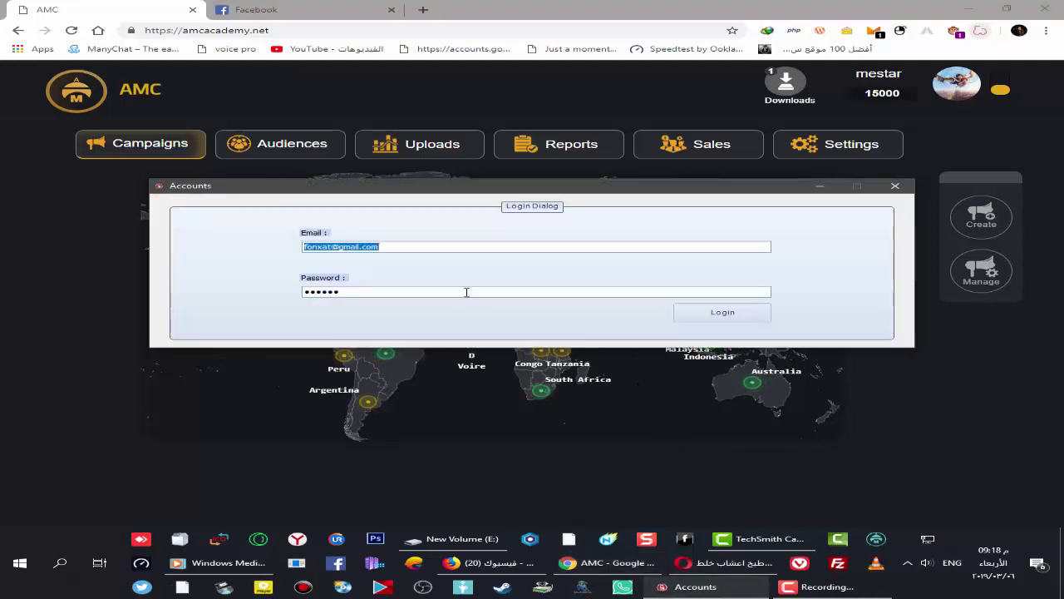
Step: Log in to the AMC tool with the prefilled credentials and open the first Copy Page tool under Page Activate
{"action": "left_click", "coordinate": [387, 248]}
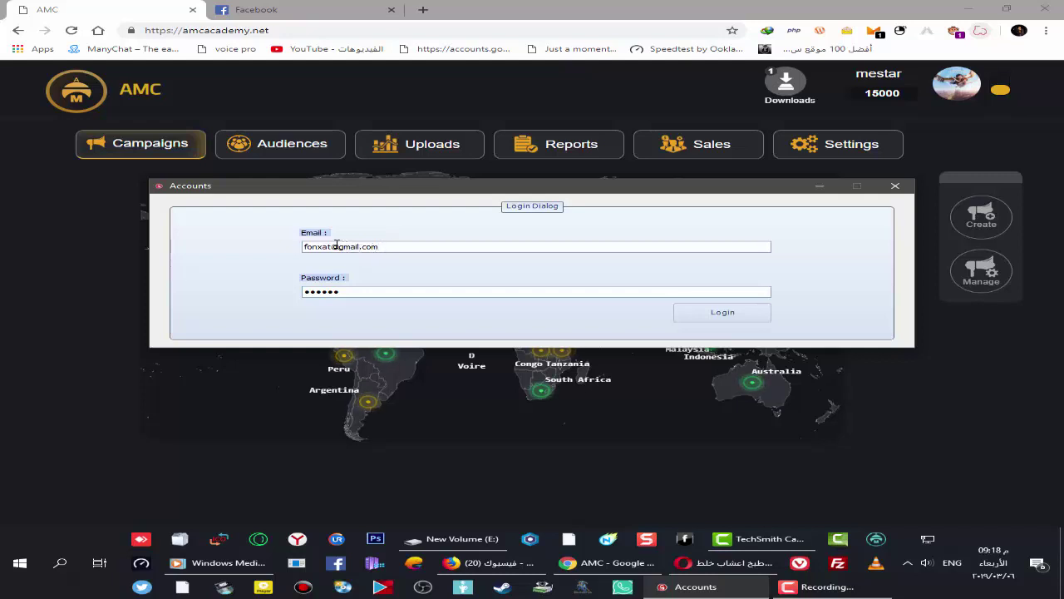
{"action": "left_click_drag", "start_coordinate": [334, 246], "coordinate": [301, 247]}
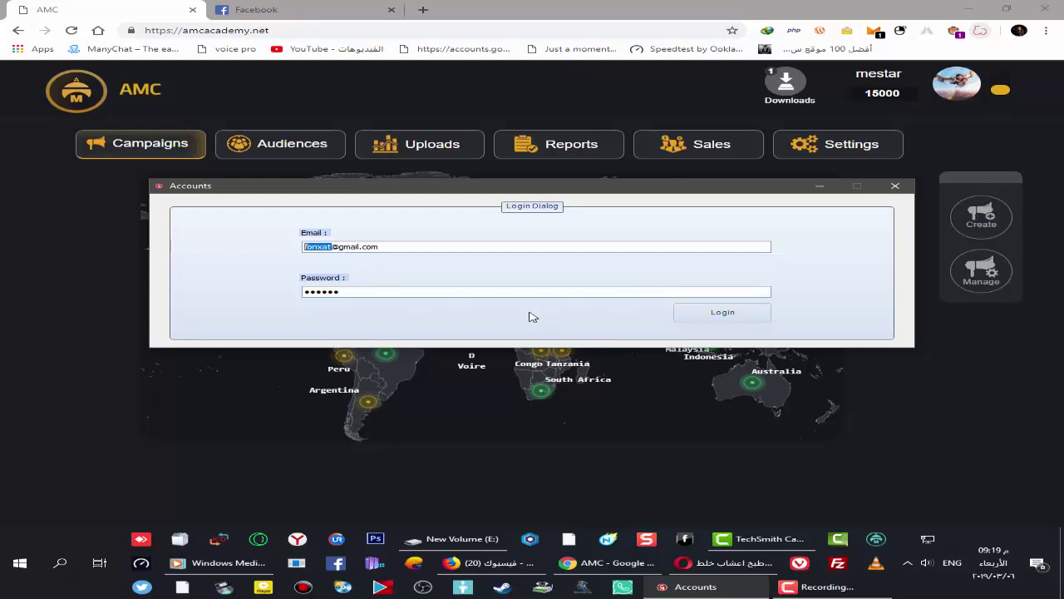
{"action": "left_click", "coordinate": [715, 312]}
{"action": "left_click", "coordinate": [391, 237]}
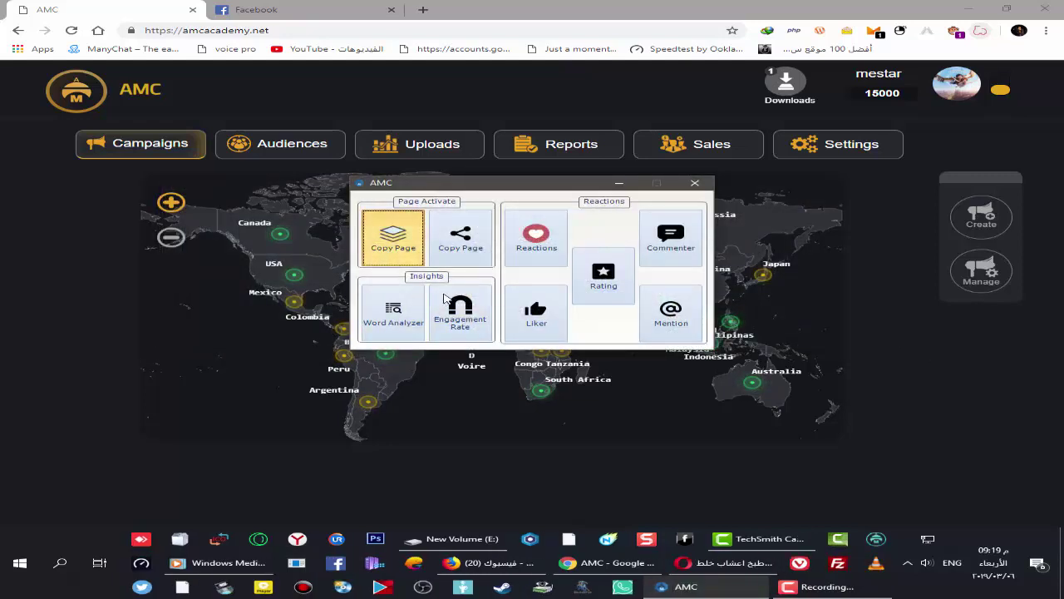
Step: Select the listed Facebook account for AM Copy Pages, confirm it, and reposition the tool's window
{"action": "left_click", "coordinate": [499, 252]}
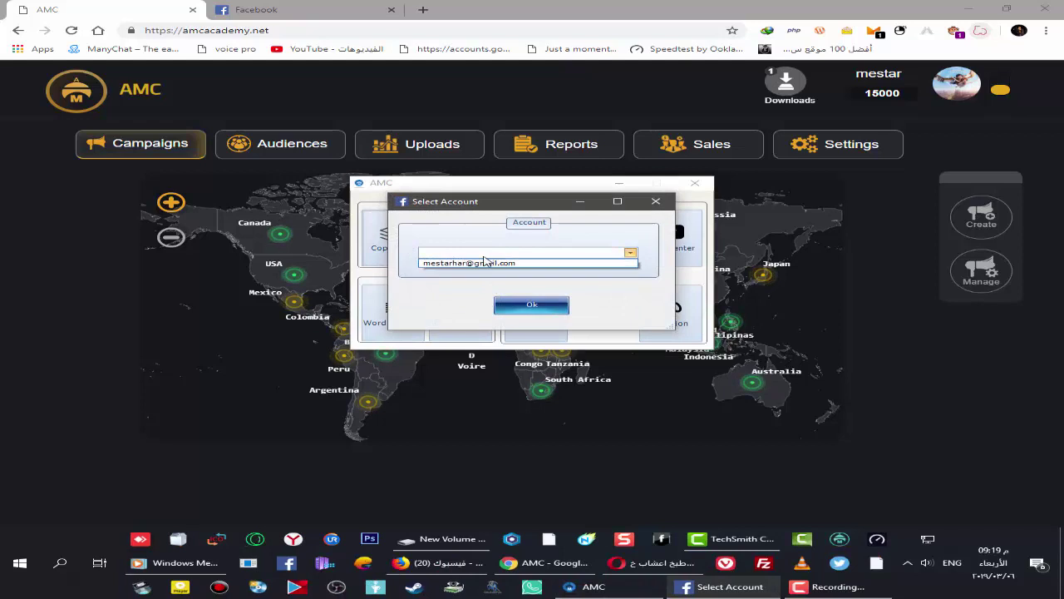
{"action": "left_click", "coordinate": [478, 289]}
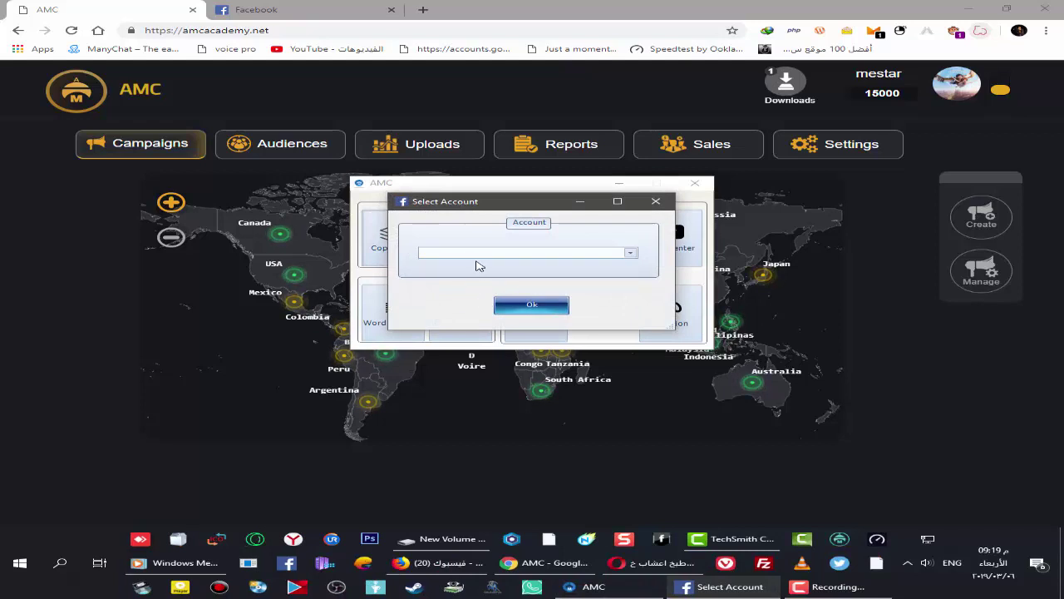
{"action": "left_click", "coordinate": [476, 253]}
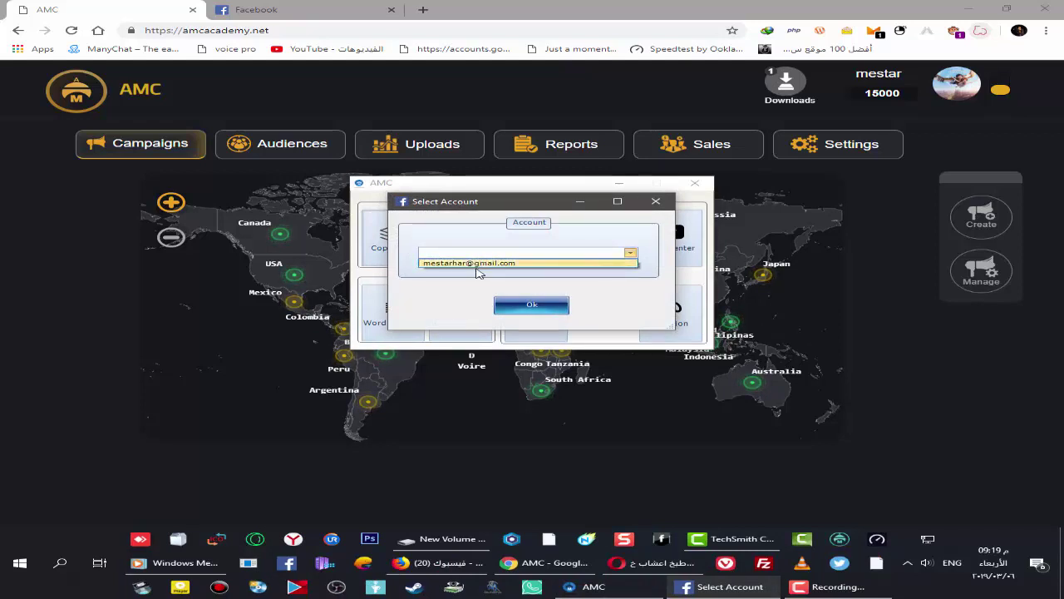
{"action": "left_click", "coordinate": [482, 264]}
{"action": "left_click", "coordinate": [529, 304]}
{"action": "left_click", "coordinate": [536, 311]}
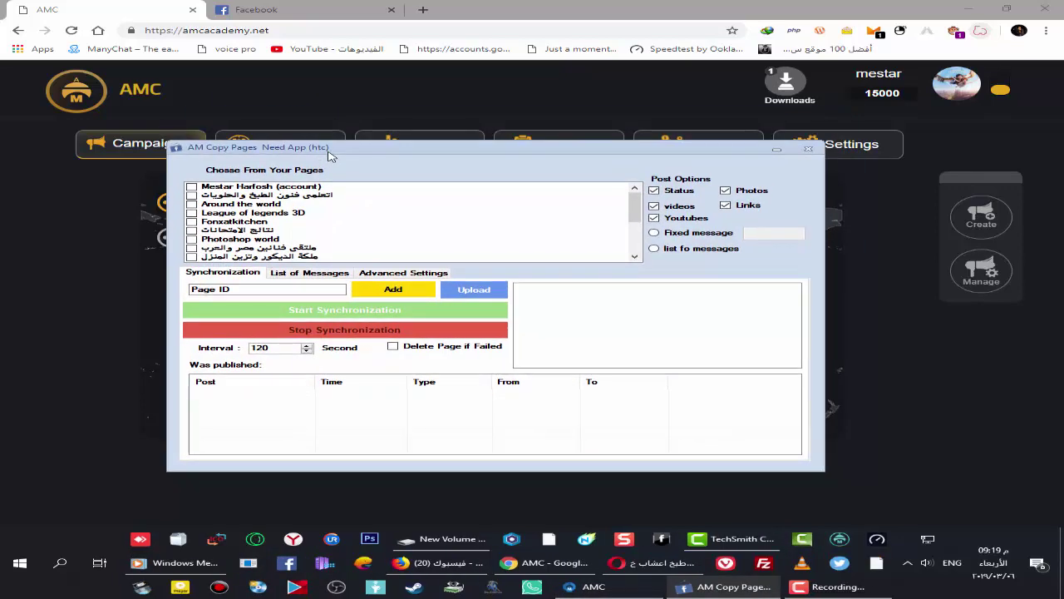
{"action": "left_click_drag", "start_coordinate": [328, 153], "coordinate": [335, 153]}
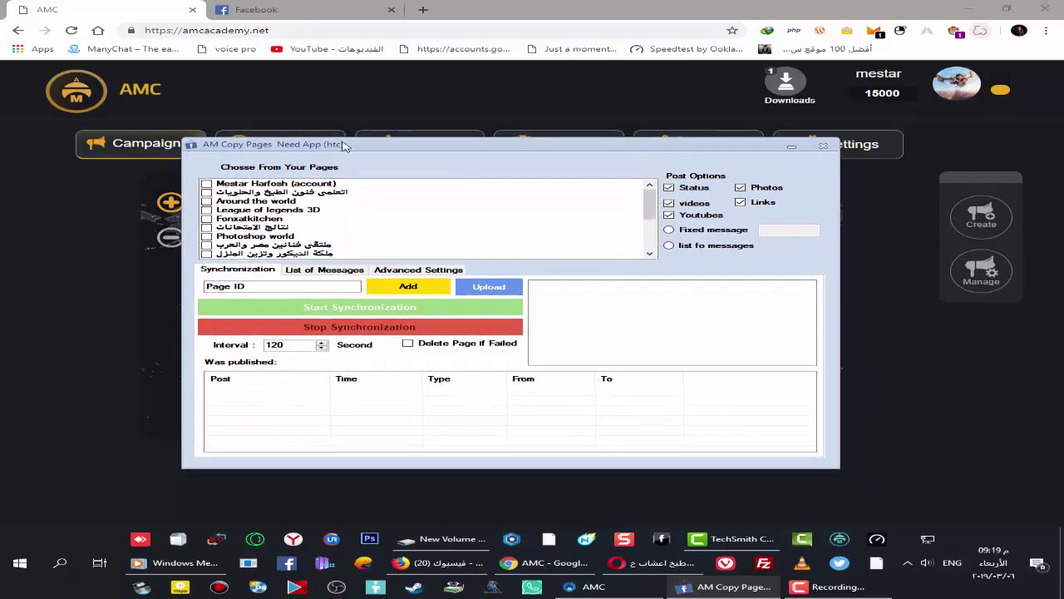
{"action": "left_click_drag", "start_coordinate": [347, 153], "coordinate": [352, 132]}
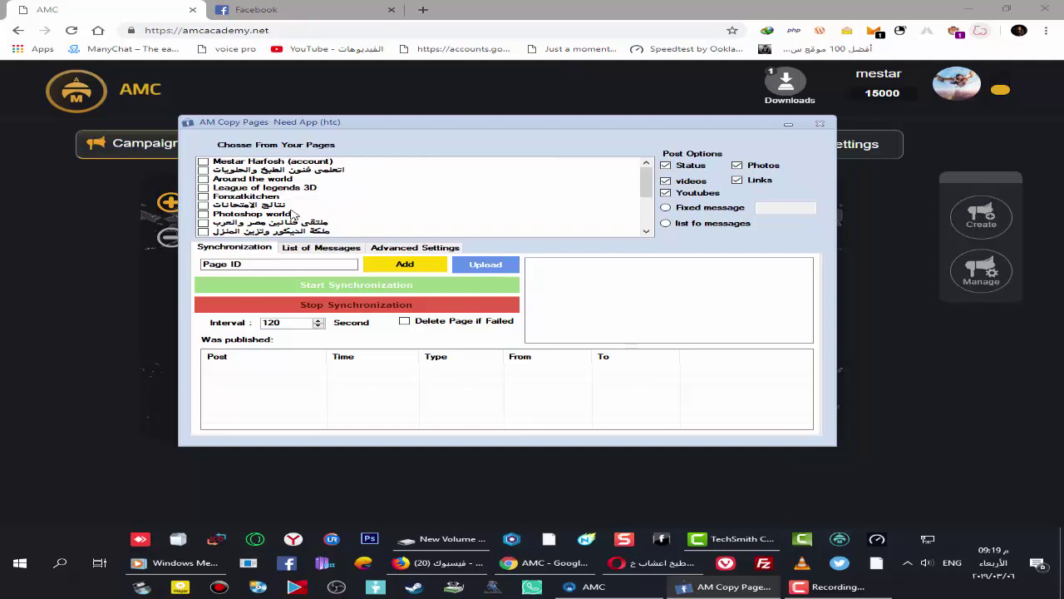
Step: Choose only the اتعلمى فنون الطبخ والحلويات page as the publishing target, leaving the personal account unselected
{"action": "left_click", "coordinate": [271, 162]}
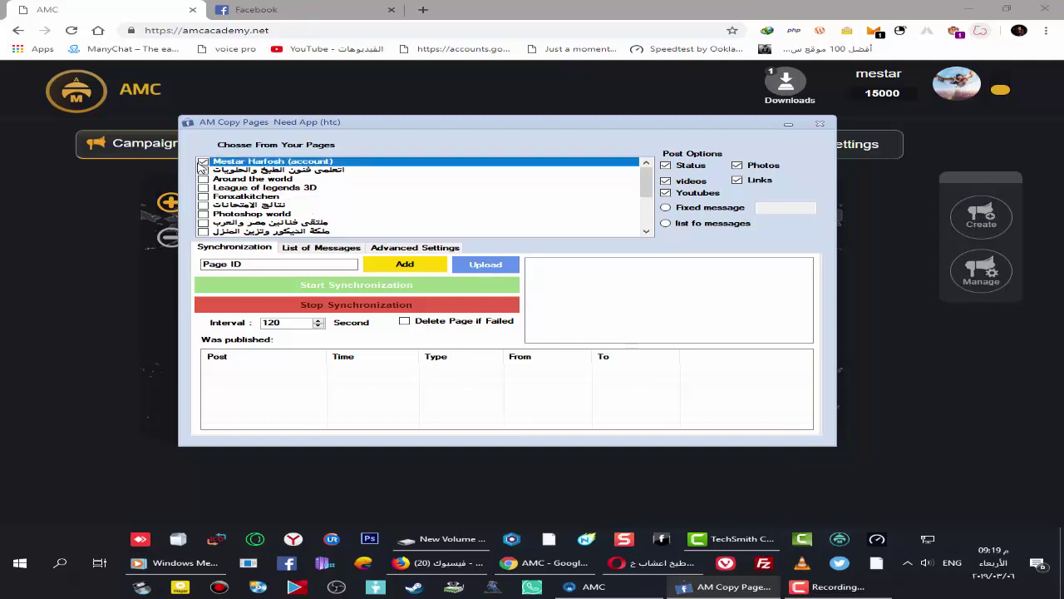
{"action": "left_click", "coordinate": [238, 171]}
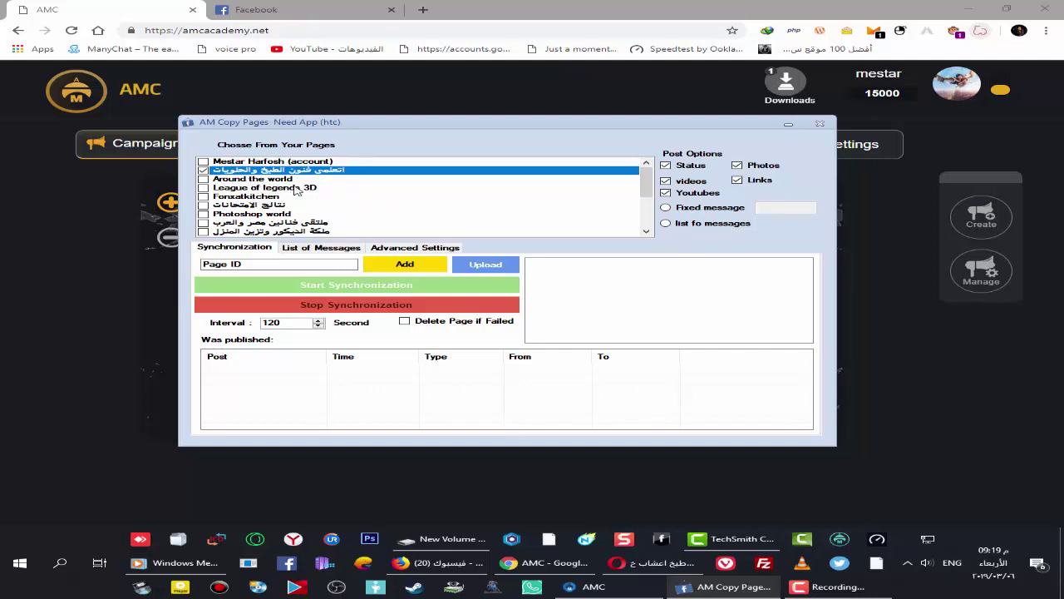
{"action": "left_click", "coordinate": [248, 163]}
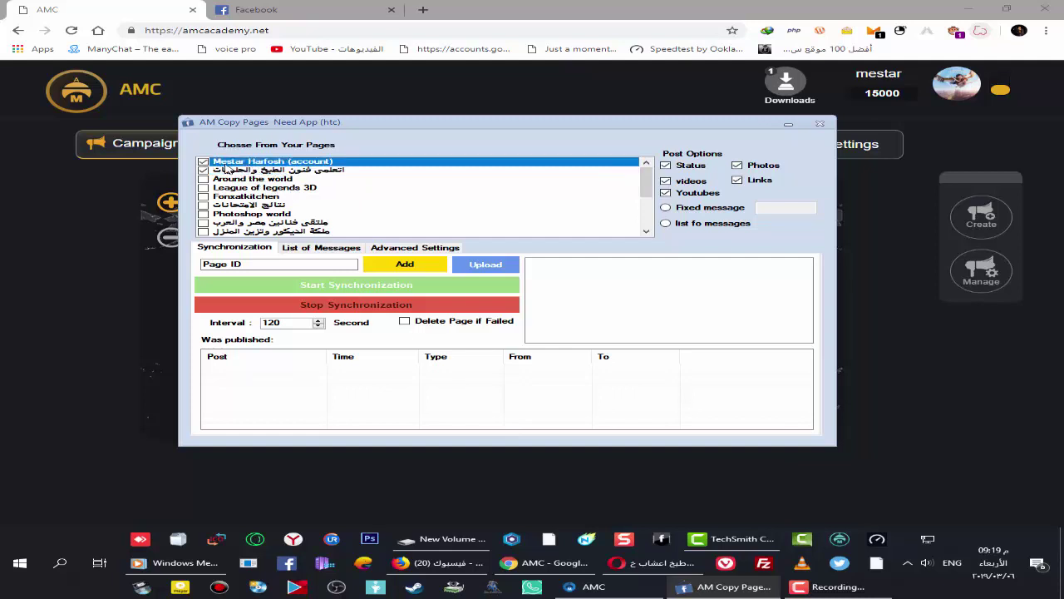
{"action": "left_click", "coordinate": [246, 171]}
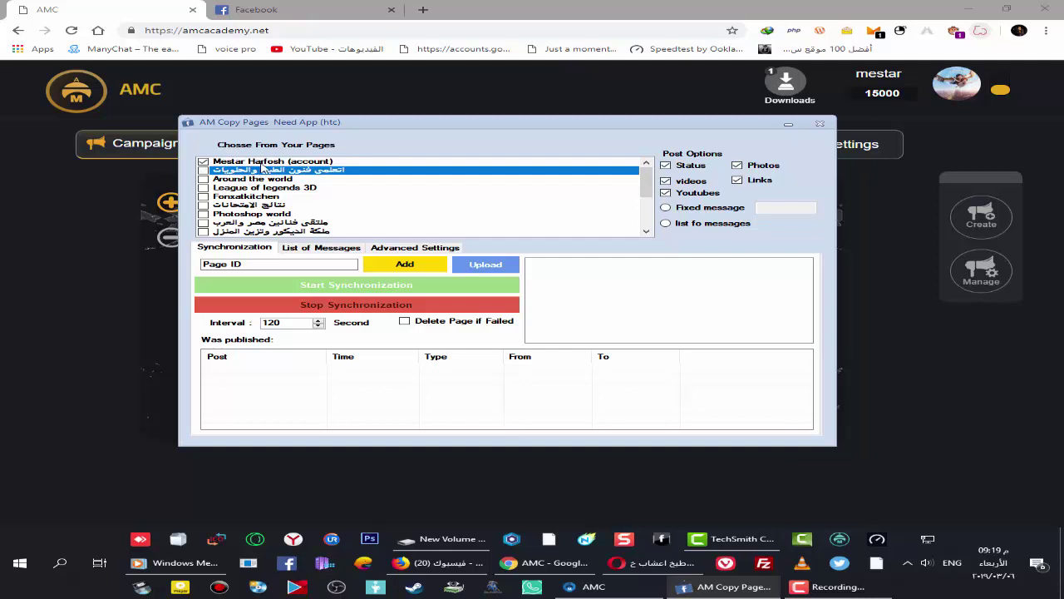
{"action": "left_click", "coordinate": [262, 162]}
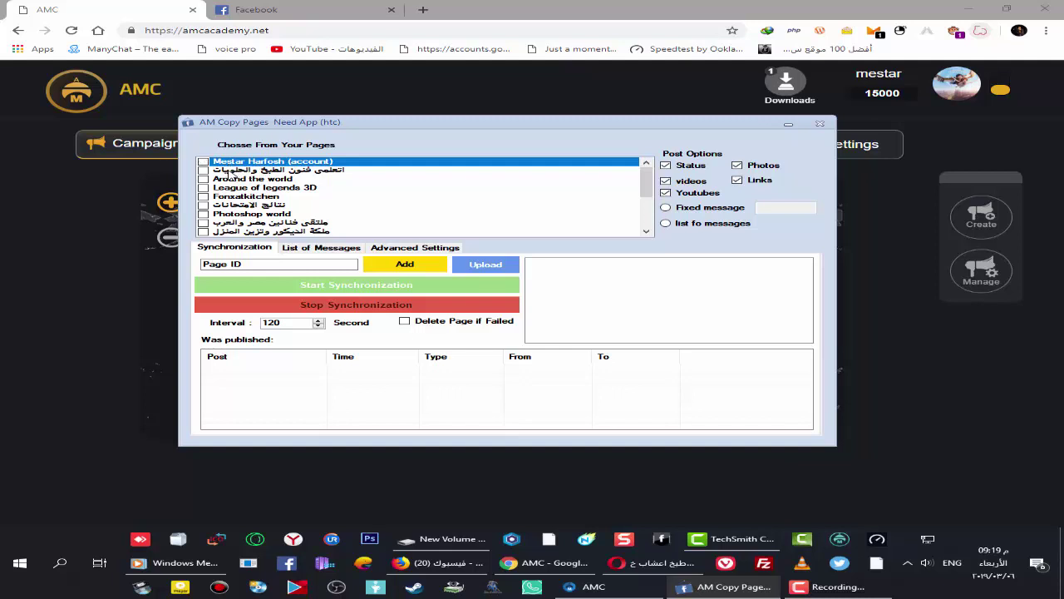
{"action": "left_click", "coordinate": [230, 171]}
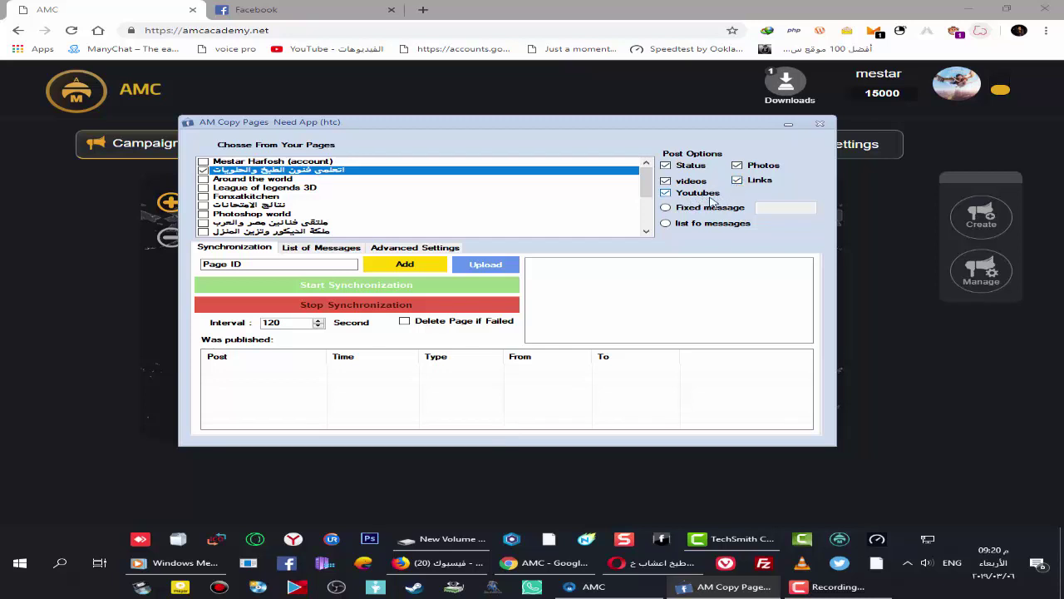
Step: Exclude Youtubes and Links from the post options and select the Page ID placeholder text
{"action": "left_click", "coordinate": [666, 193]}
{"action": "left_click", "coordinate": [737, 181]}
{"action": "left_click_drag", "start_coordinate": [281, 266], "coordinate": [179, 265]}
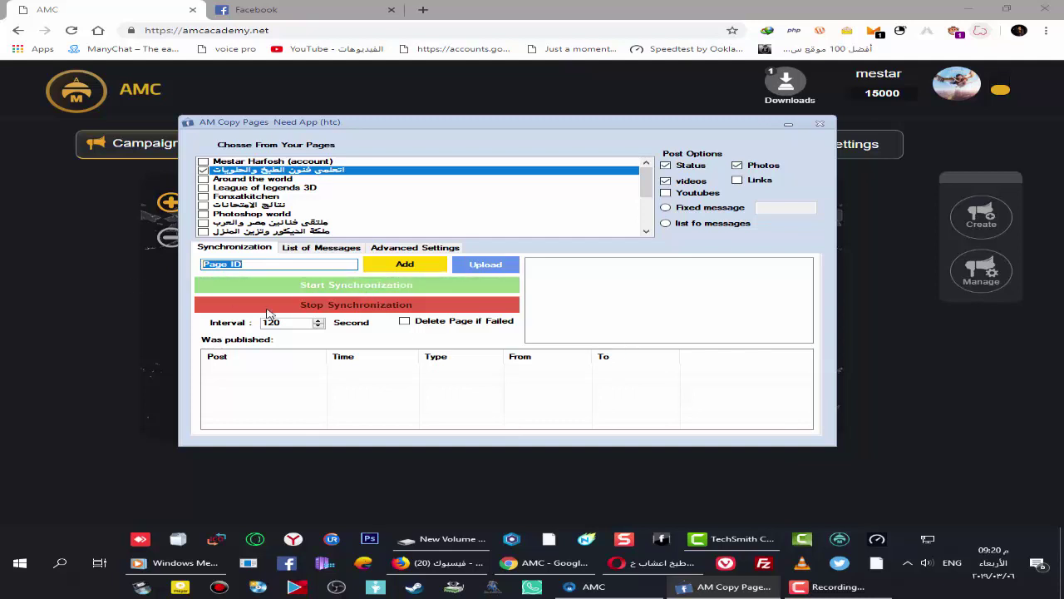
Step: Switch to Firefox and open the ملكة زمانها Facebook page in a new tab
{"action": "left_click", "coordinate": [440, 562]}
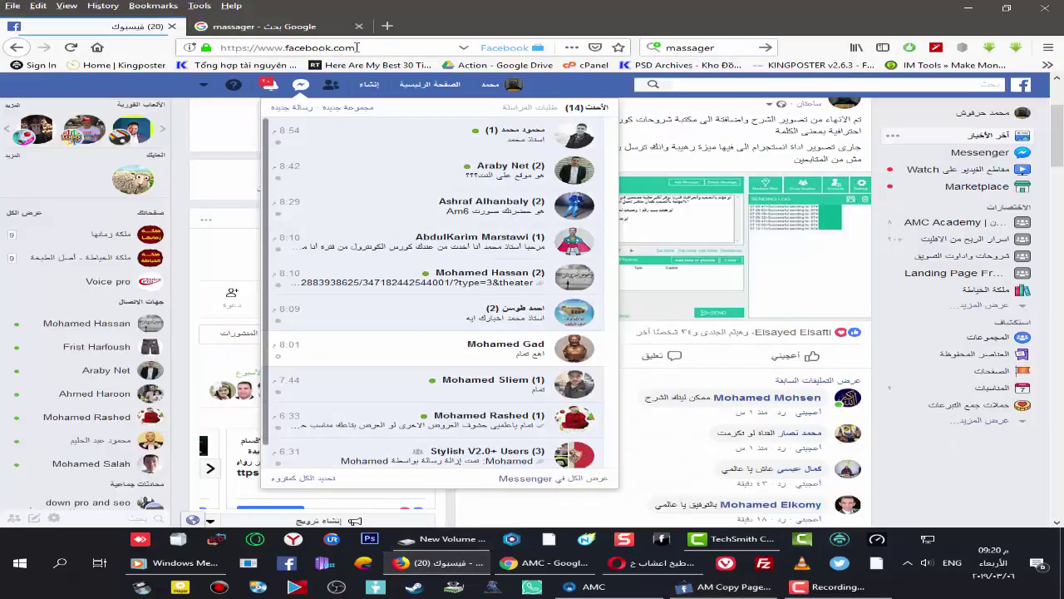
{"action": "right_click", "coordinate": [122, 243]}
{"action": "left_click", "coordinate": [158, 247]}
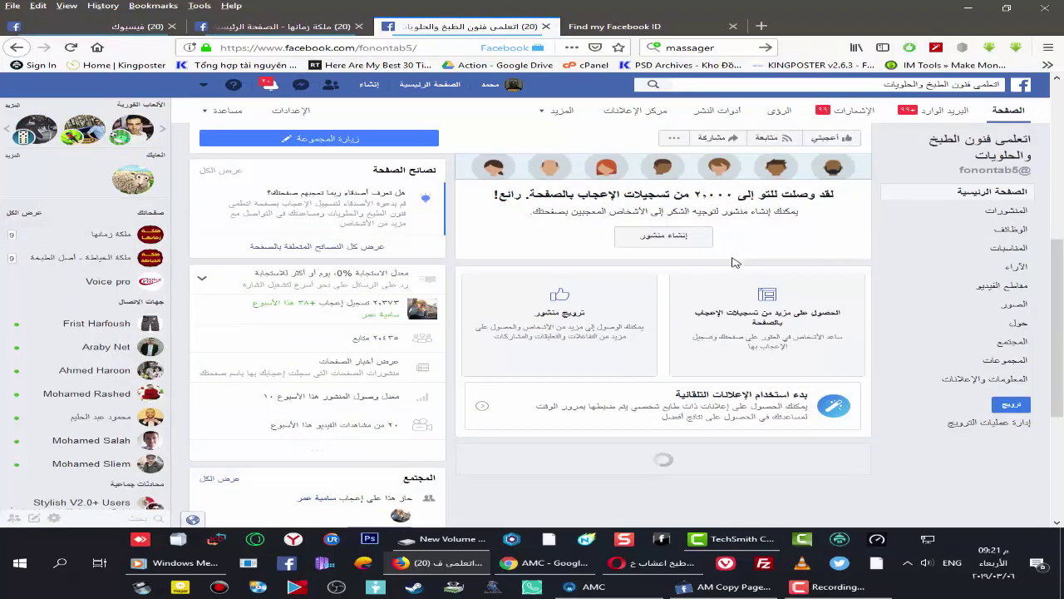
Step: Look over the اتعلمى فنون الطبخ والحلويات and ملكة زمانها pages, then bring AM Copy Pages forward and move it aside
{"action": "scroll", "coordinate": [720, 279], "scroll_direction": "up", "scroll_amount": 5}
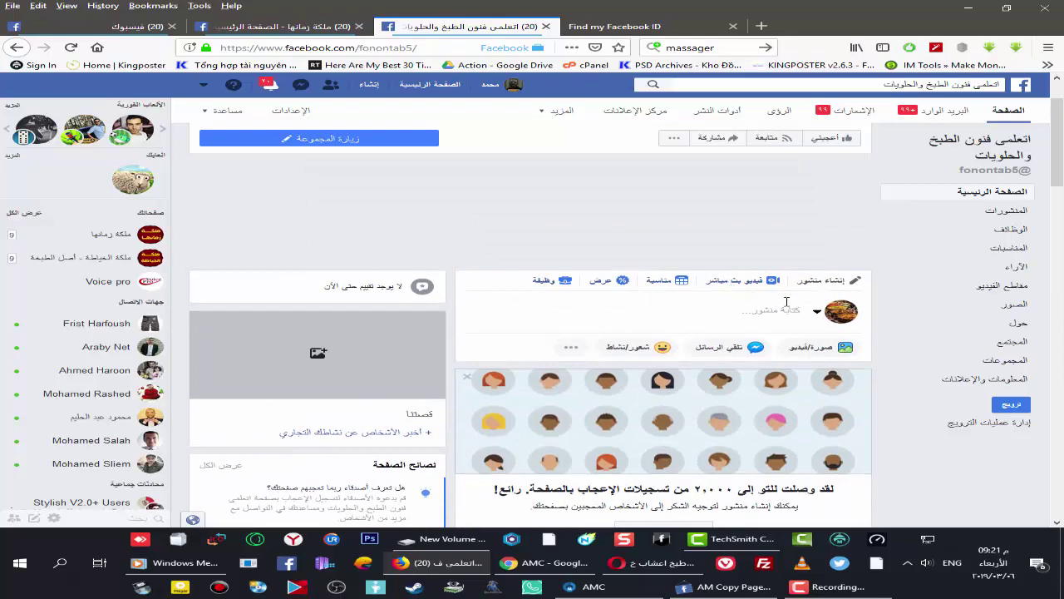
{"action": "scroll", "coordinate": [790, 304], "scroll_direction": "up", "scroll_amount": 3}
{"action": "left_click", "coordinate": [274, 27]}
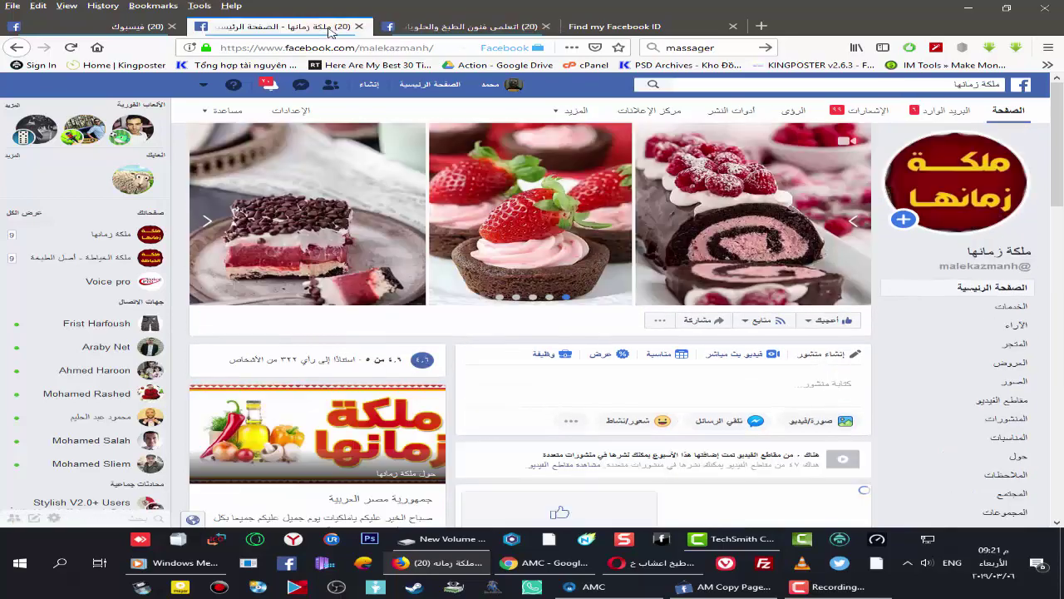
{"action": "scroll", "coordinate": [485, 184], "scroll_direction": "down", "scroll_amount": 3}
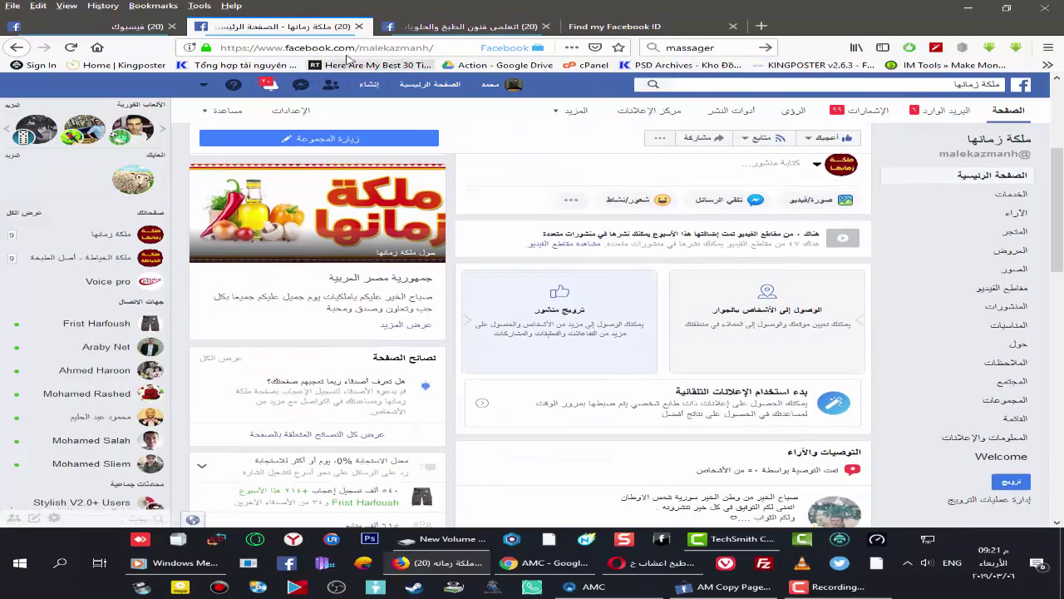
{"action": "left_click", "coordinate": [724, 586]}
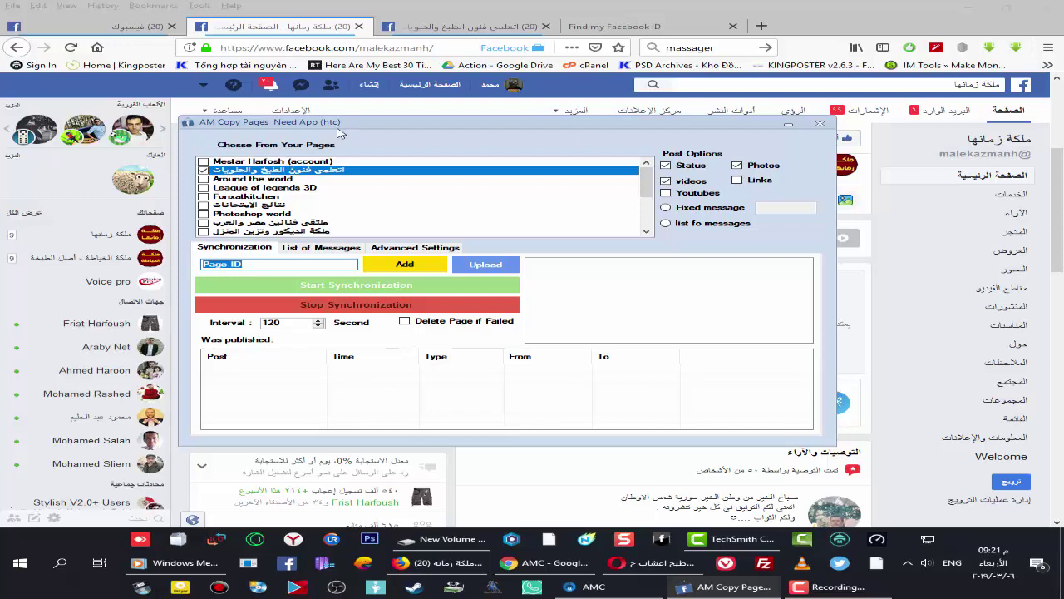
{"action": "left_click_drag", "start_coordinate": [334, 128], "coordinate": [236, 160]}
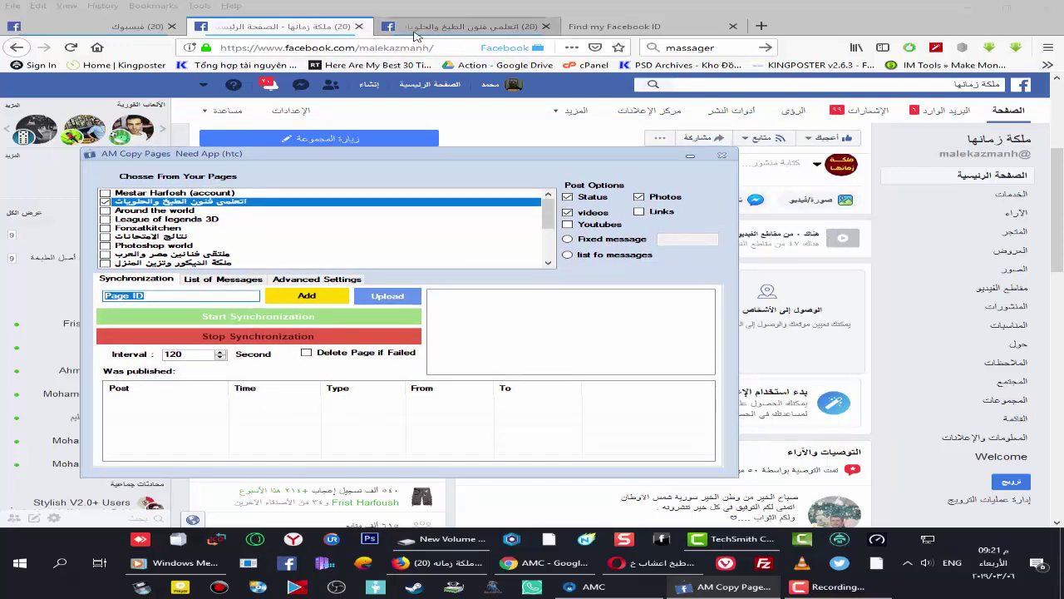
{"action": "left_click", "coordinate": [301, 30]}
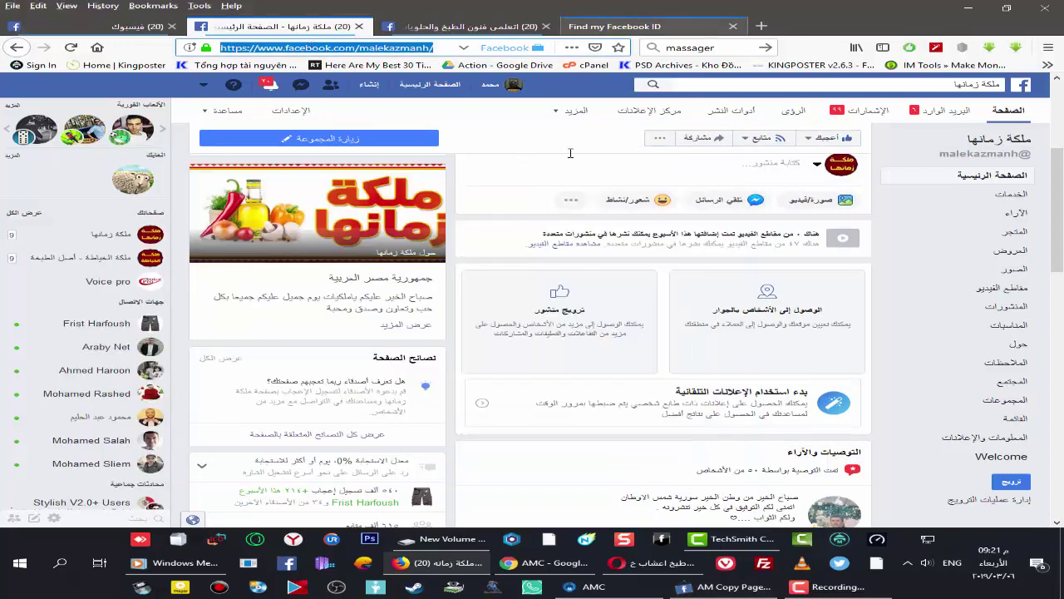
{"action": "left_click", "coordinate": [622, 29]}
{"action": "left_click", "coordinate": [472, 163]}
{"action": "key", "text": "ctrl+v"}
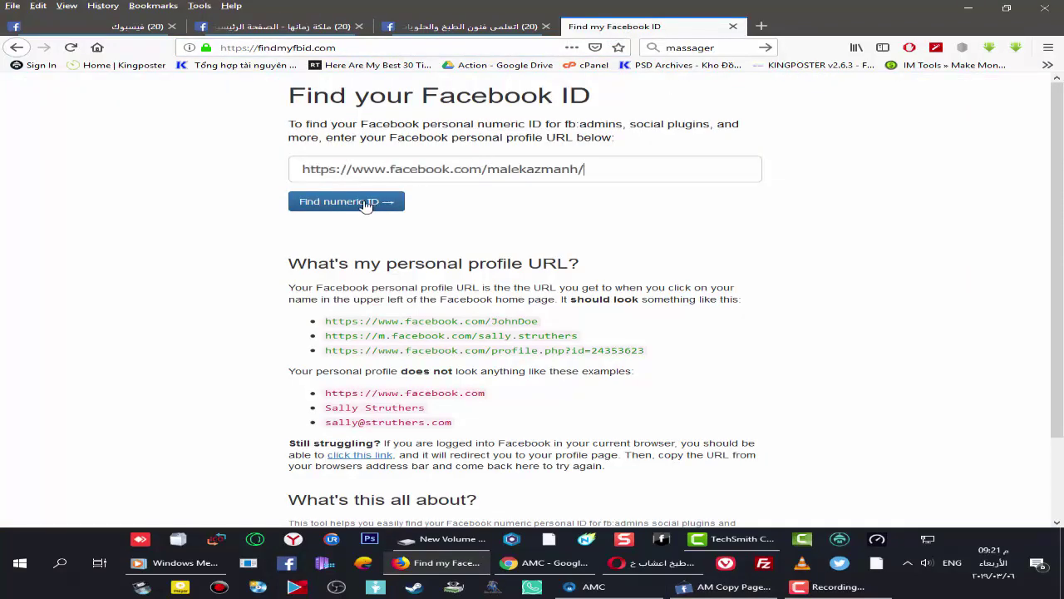
{"action": "left_click", "coordinate": [367, 204]}
{"action": "double_click", "coordinate": [550, 159]}
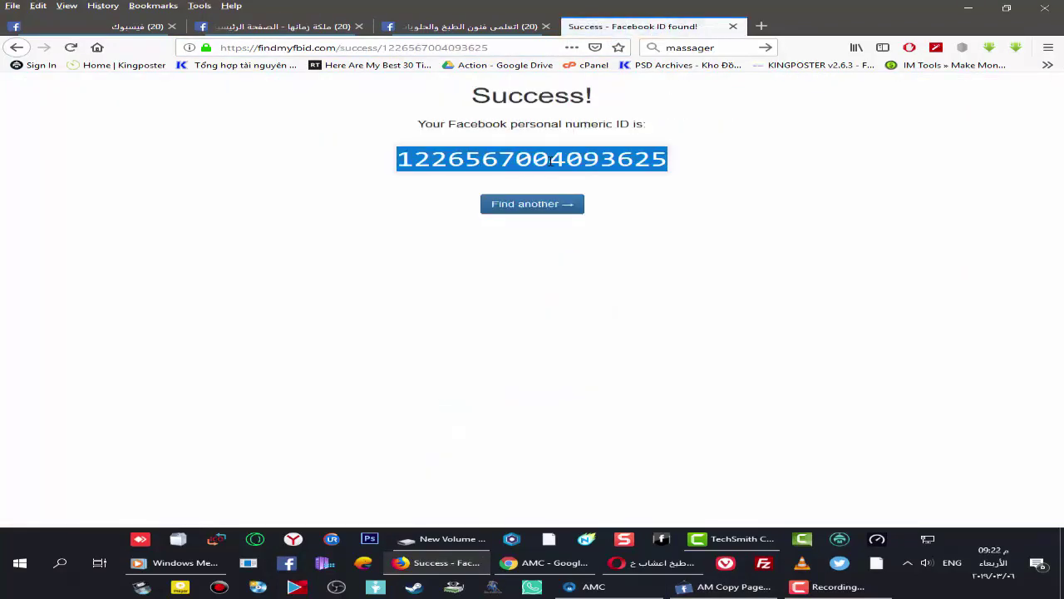
Step: Switch to AM Copy Pages, add the copied numeric ID of the ملكة زمانها page as the source, and start synchronization
{"action": "left_click", "coordinate": [470, 564]}
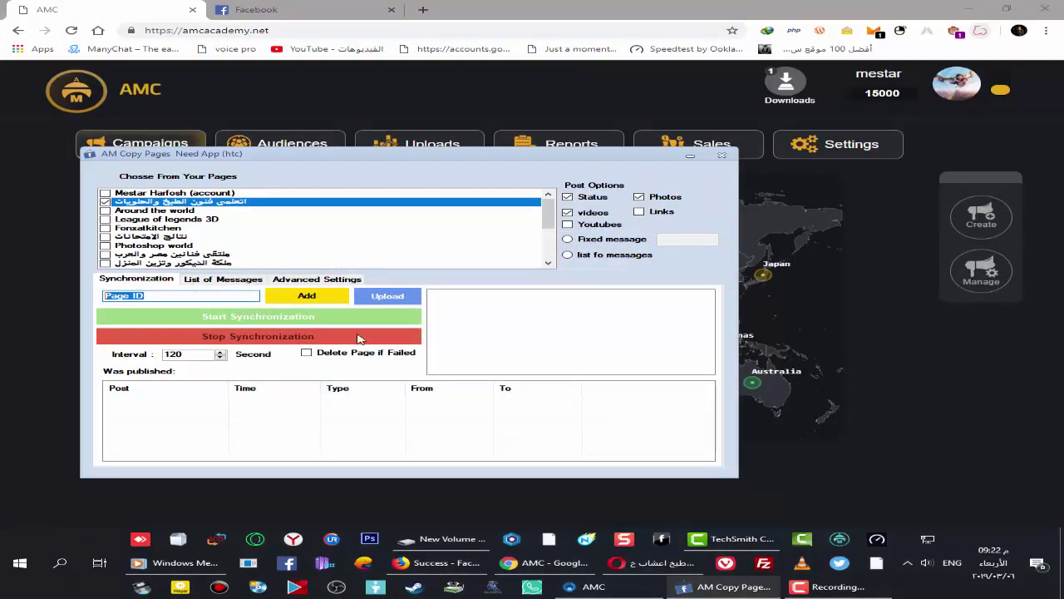
{"action": "key", "text": "ctrl+v"}
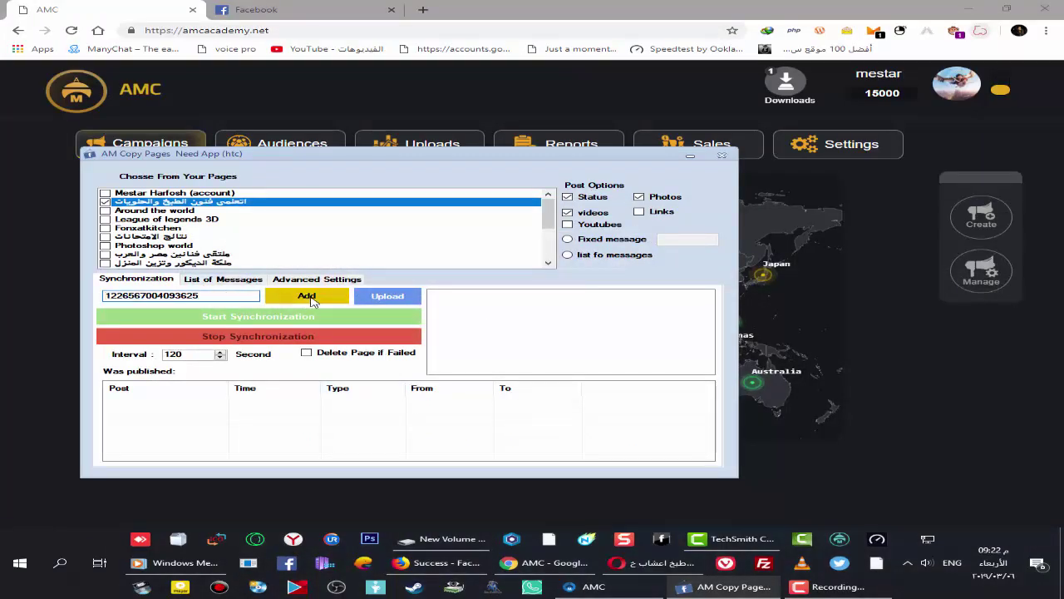
{"action": "left_click", "coordinate": [312, 301]}
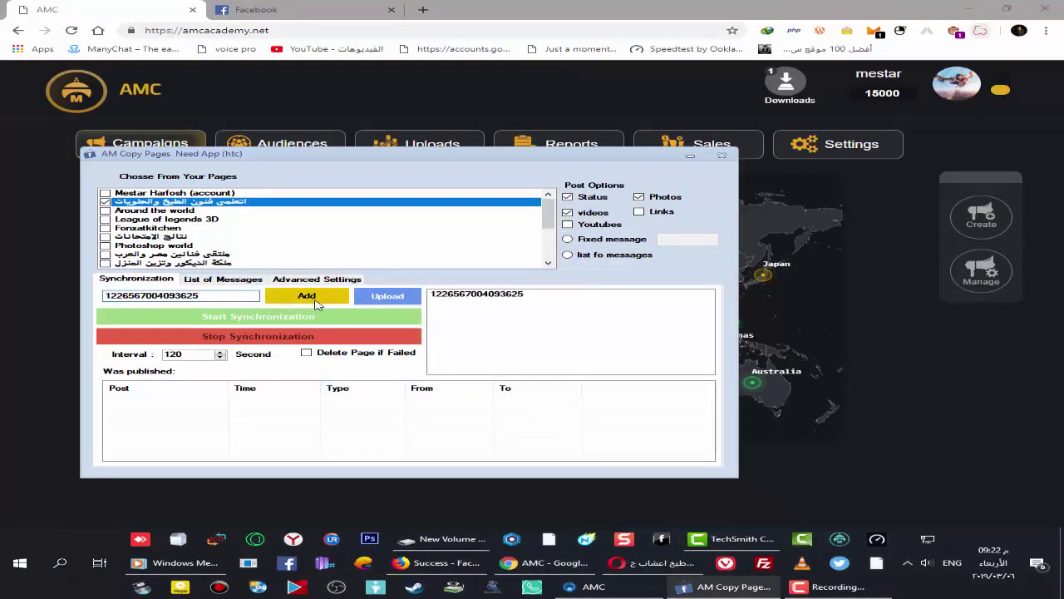
{"action": "left_click", "coordinate": [492, 297]}
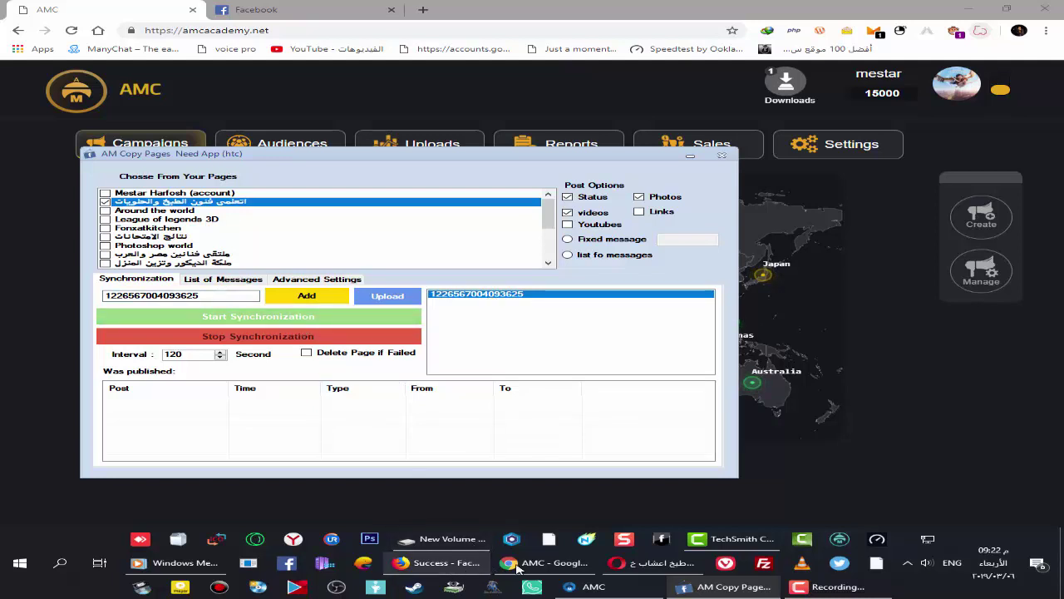
{"action": "left_click", "coordinate": [260, 318]}
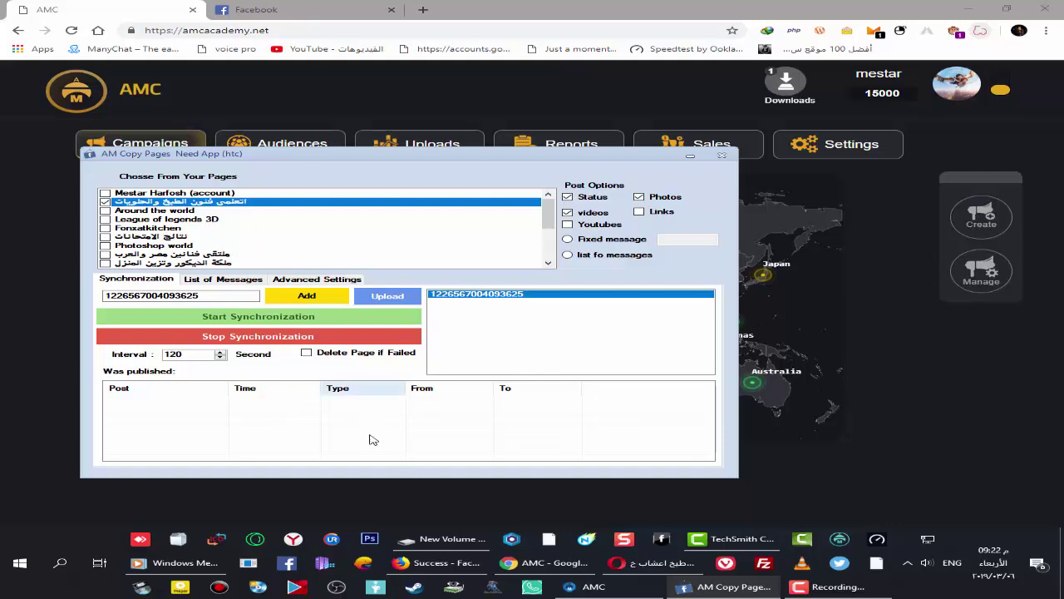
Step: Switch to Firefox and start a new post on the ملكة زمانها page
{"action": "left_click", "coordinate": [433, 565]}
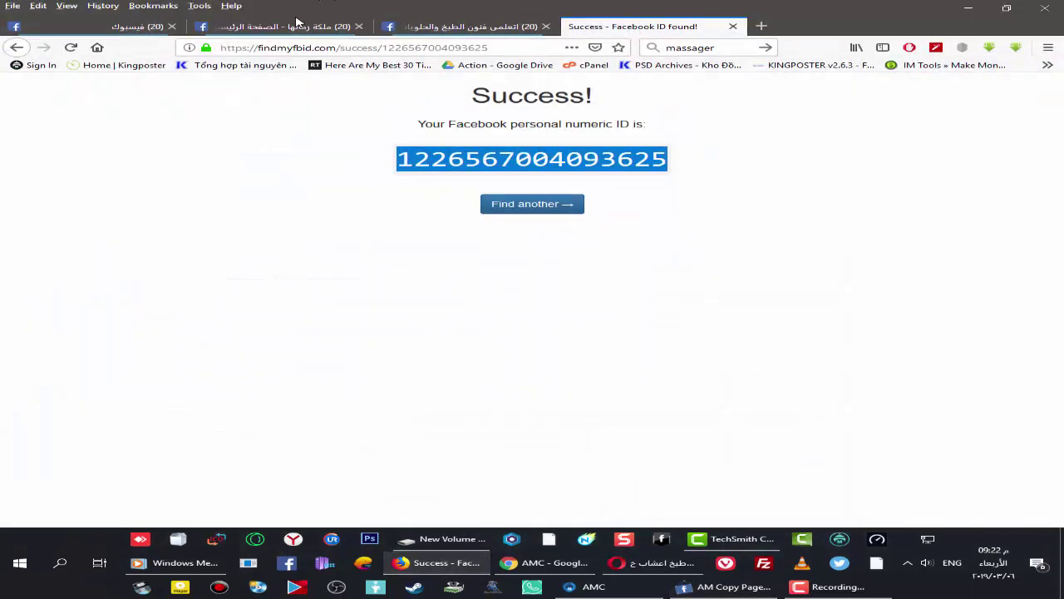
{"action": "left_click", "coordinate": [291, 25]}
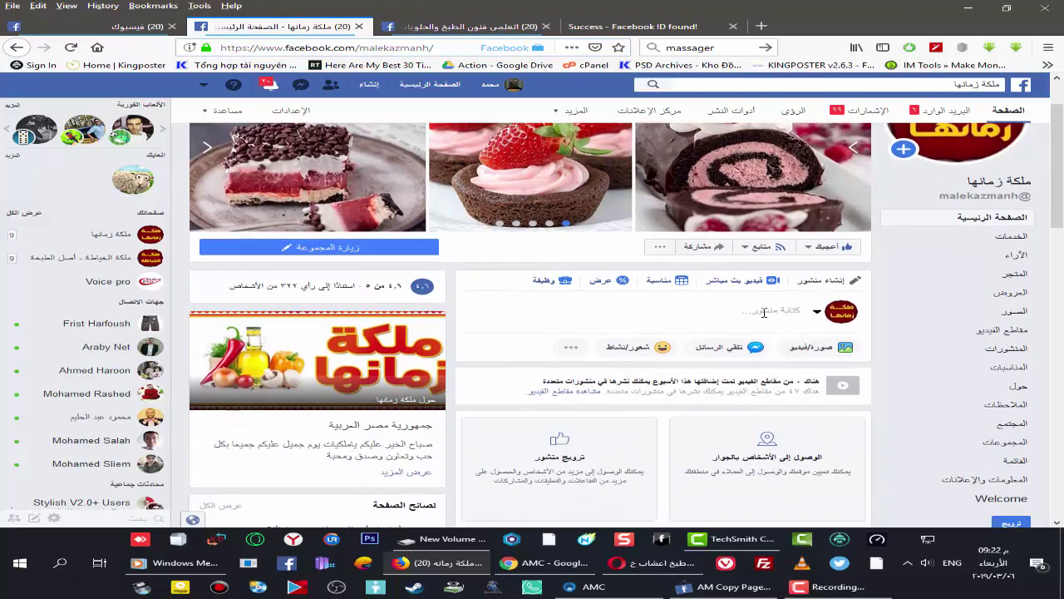
{"action": "left_click", "coordinate": [764, 312]}
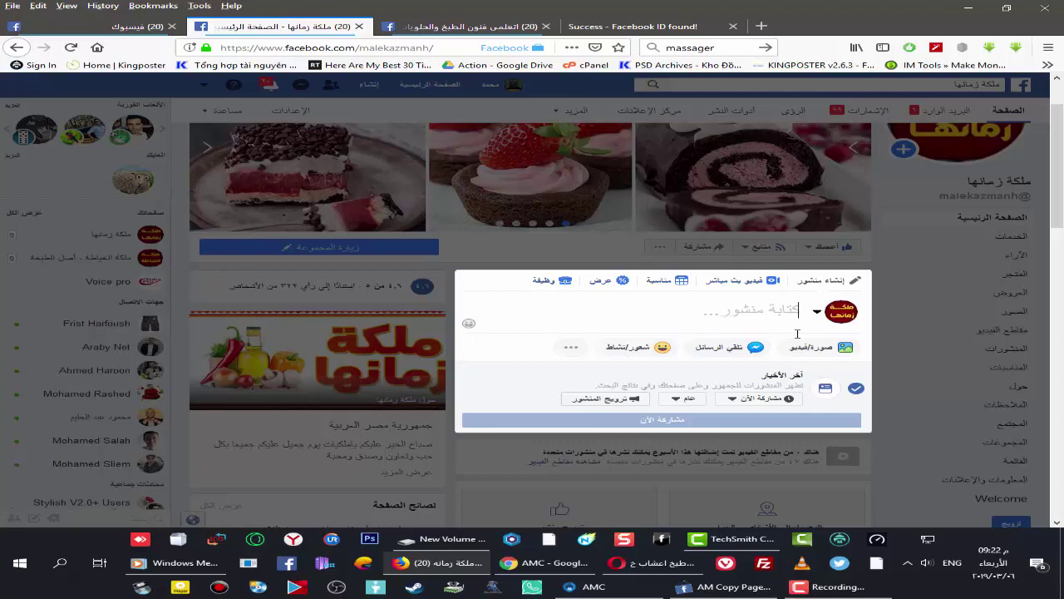
{"action": "type", "text": "h.d"}
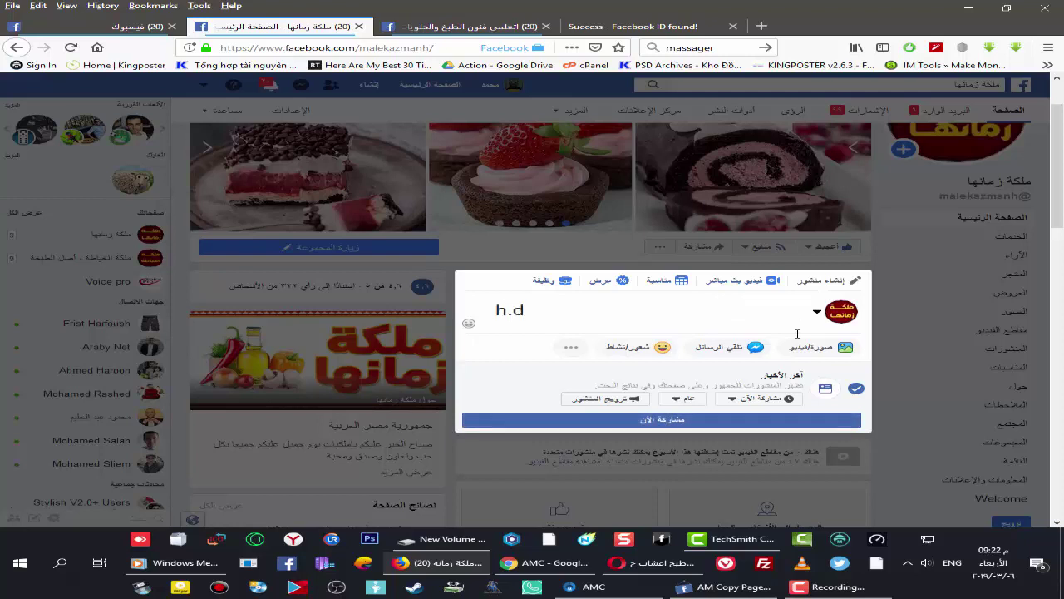
{"action": "key", "text": "BackSpace"}
{"action": "key", "text": "BackSpace"}
{"action": "key", "text": "BackSpace"}
{"action": "key", "text": "BackSpace"}
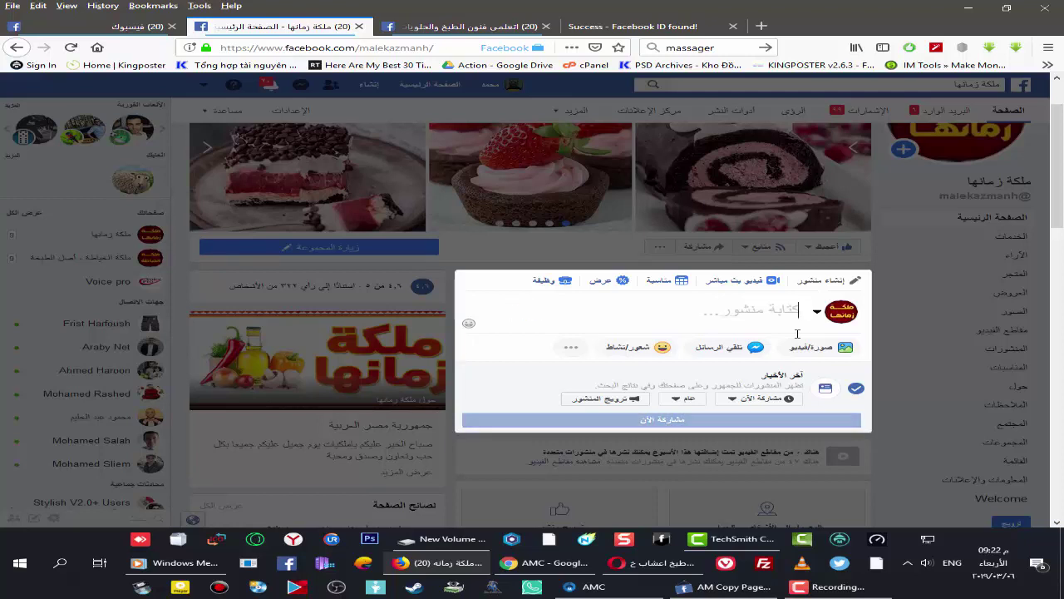
Step: Write the opening of the post as اهلا بيكم يا مليكات زمانهم لو مهتمين
{"action": "type", "text": "اهلا بيكم يا"}
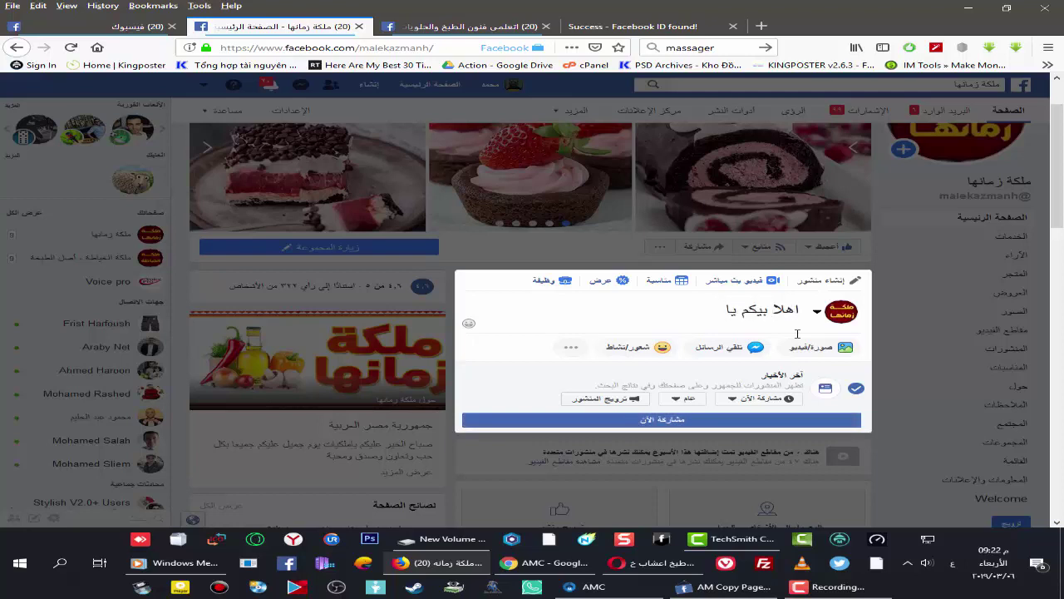
{"action": "type", "text": " ملك"}
{"action": "key", "text": "BackSpace"}
{"action": "key", "text": "BackSpace"}
{"action": "key", "text": "BackSpace"}
{"action": "type", "text": "ليكا"}
{"action": "key", "text": "BackSpace"}
{"action": "key", "text": "BackSpace"}
{"action": "key", "text": "BackSpace"}
{"action": "type", "text": "يكات زمانهم لو مهتمين"}
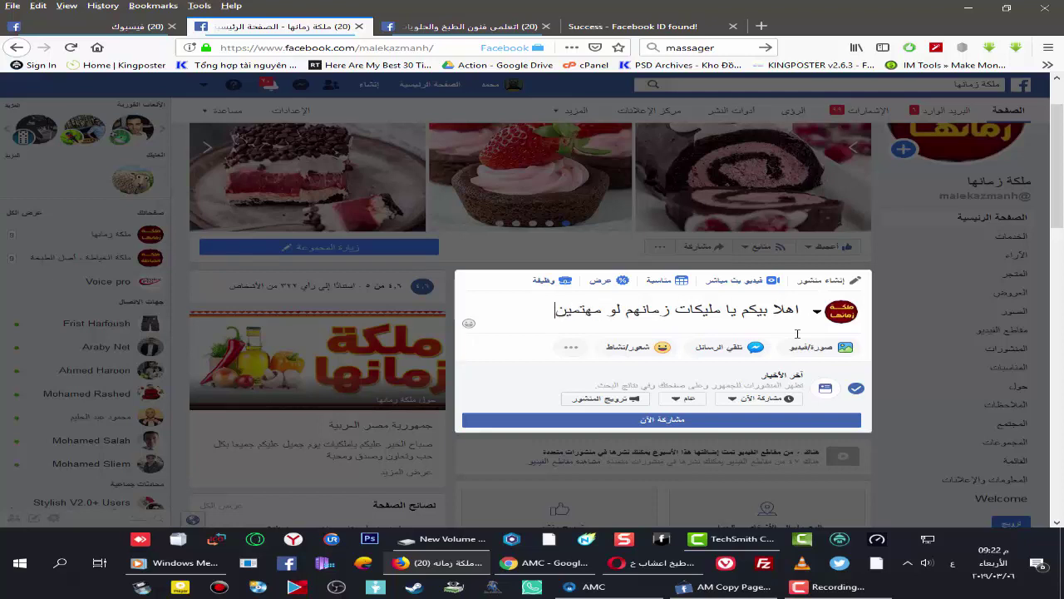
Step: Complete the post with بوصفات البشرة اكتبى تعليق بتم وحنزل ليكم وصفات جديدة and publish it immediately
{"action": "type", "text": " بوصفات البشرة اكت"}
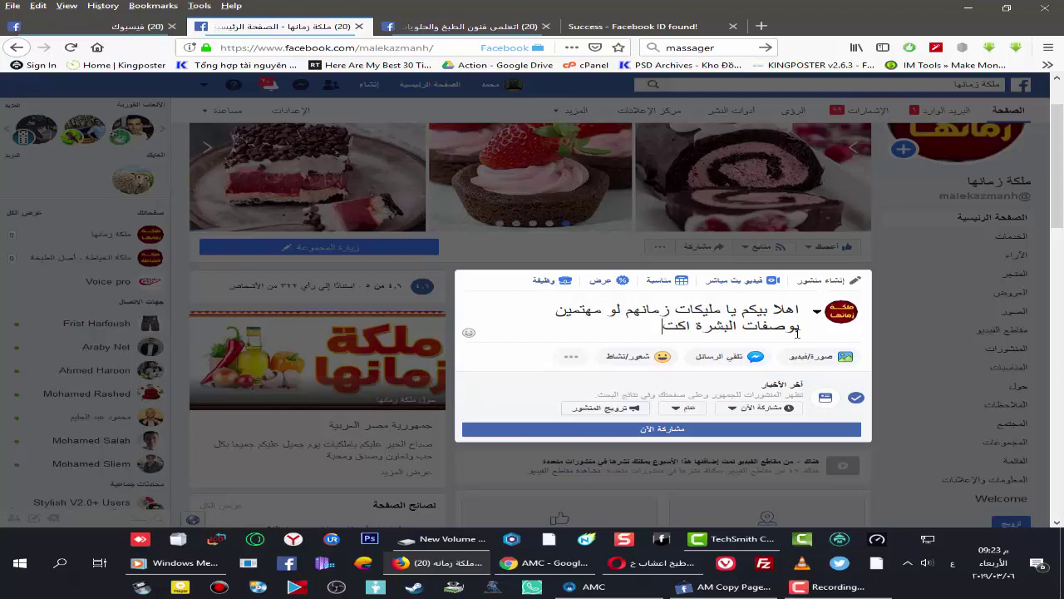
{"action": "key", "text": "BackSpace"}
{"action": "type", "text": "عمل"}
{"action": "key", "text": "BackSpace"}
{"action": "key", "text": "BackSpace"}
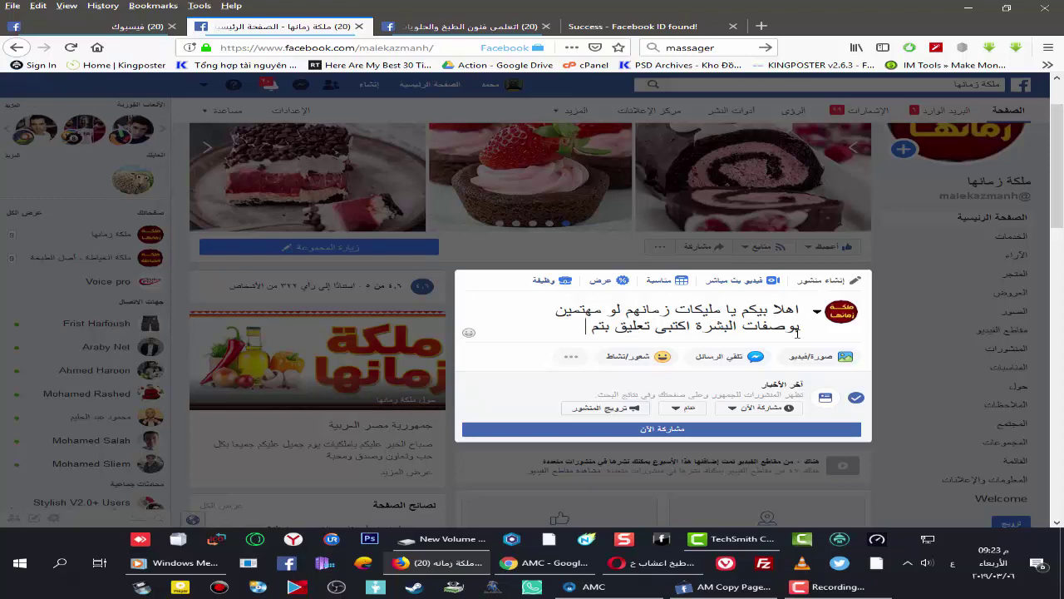
{"action": "type", "text": "حنزل ليكم"}
{"action": "key", "text": "Return"}
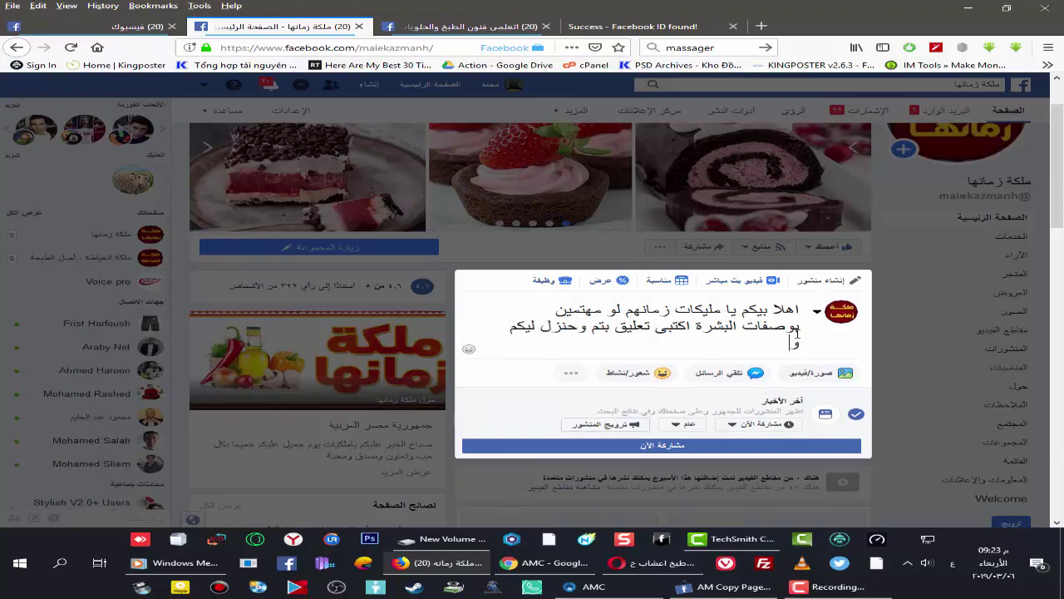
{"action": "type", "text": "وصفات جديدة"}
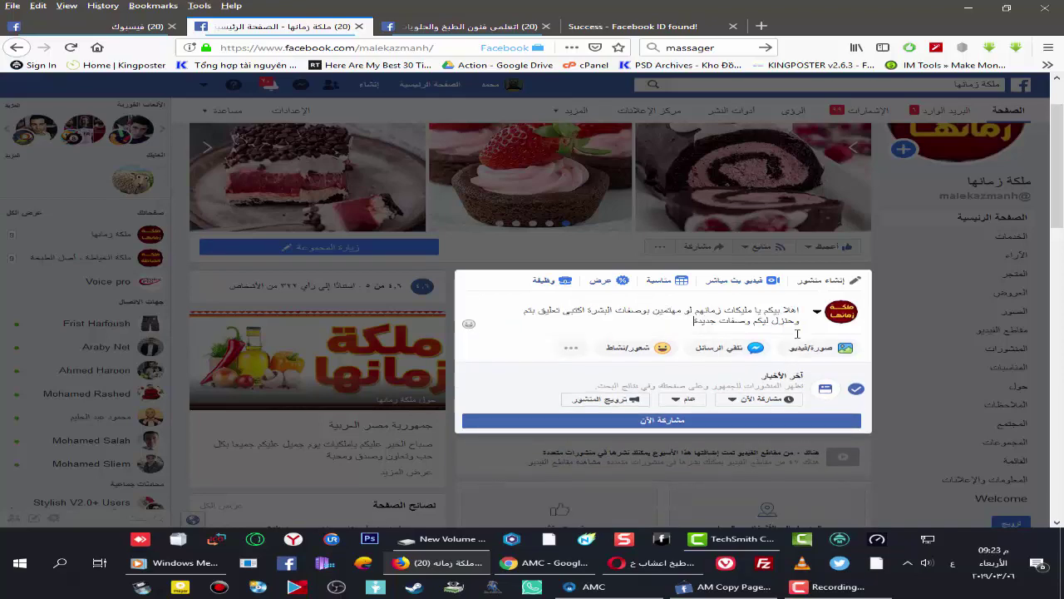
{"action": "left_click", "coordinate": [657, 423]}
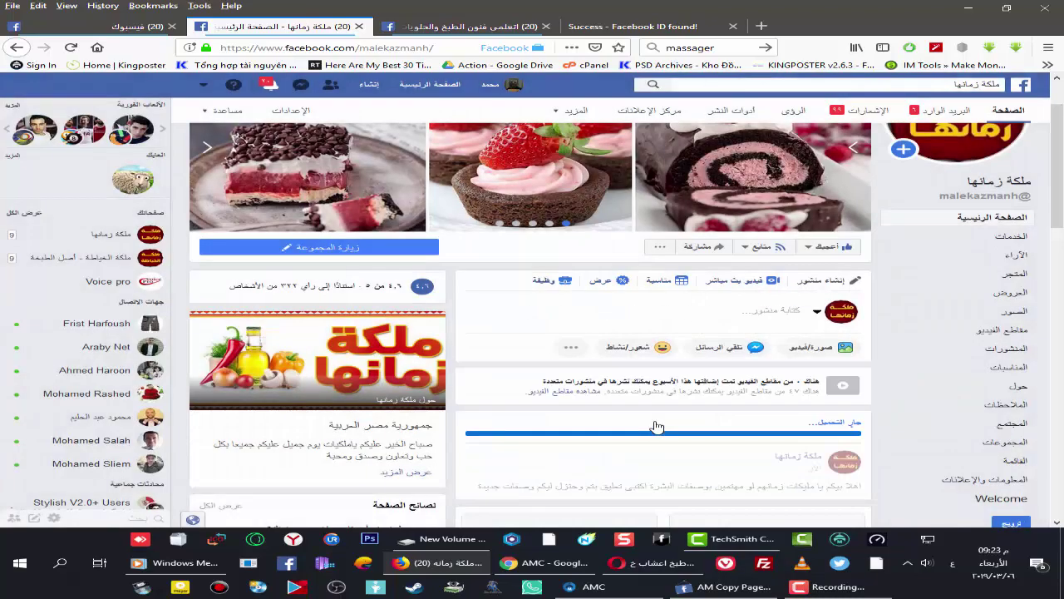
{"action": "scroll", "coordinate": [661, 374], "scroll_direction": "down", "scroll_amount": 2}
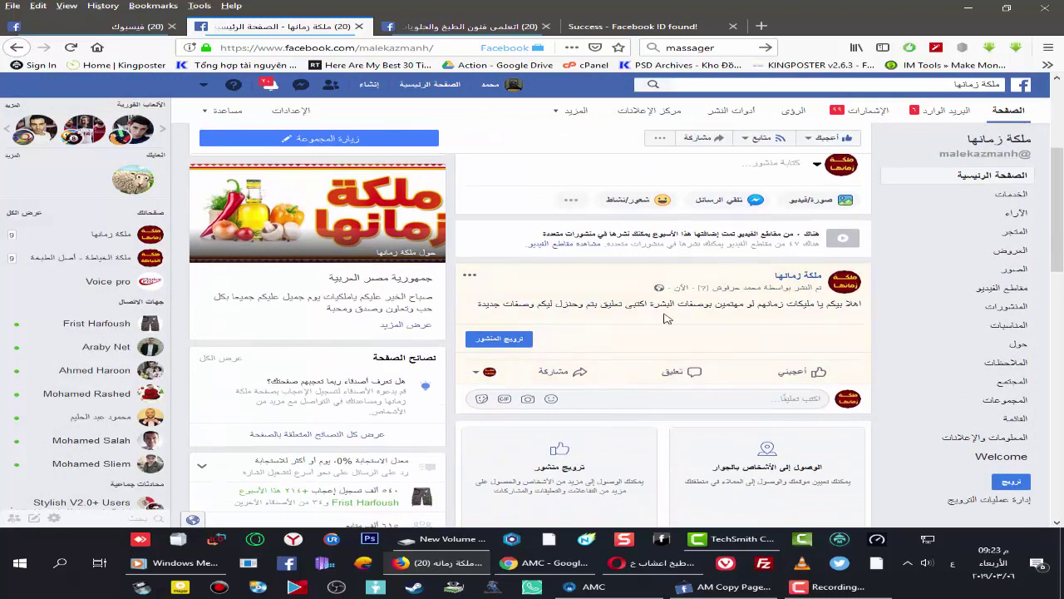
Step: Compare the posts on both Facebook pages and check the published posts list in AM Copy Pages for the copied status
{"action": "left_click", "coordinate": [438, 28]}
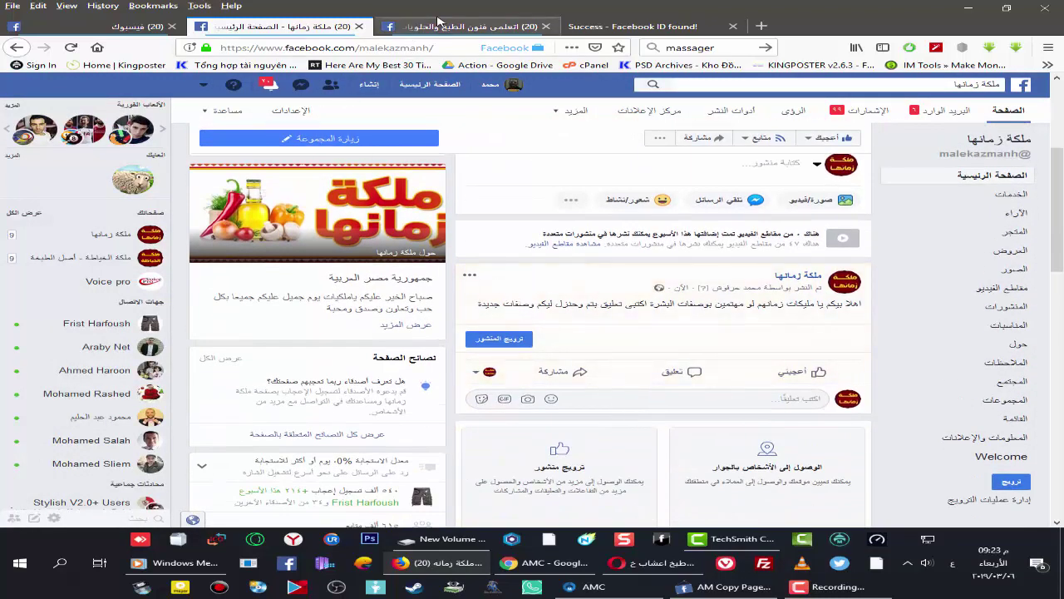
{"action": "scroll", "coordinate": [582, 299], "scroll_direction": "down", "scroll_amount": 2}
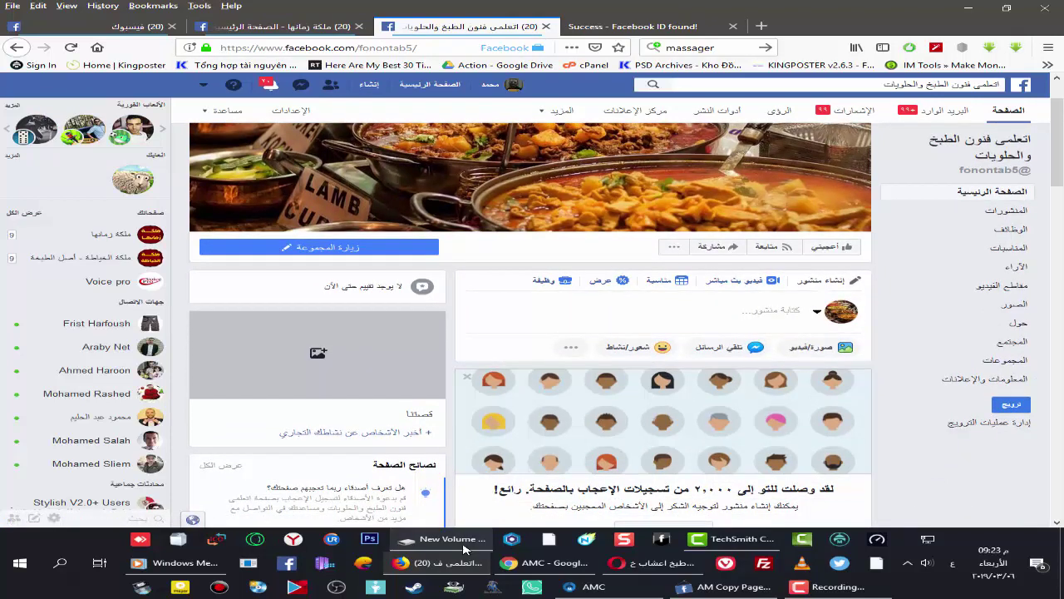
{"action": "left_click", "coordinate": [727, 586]}
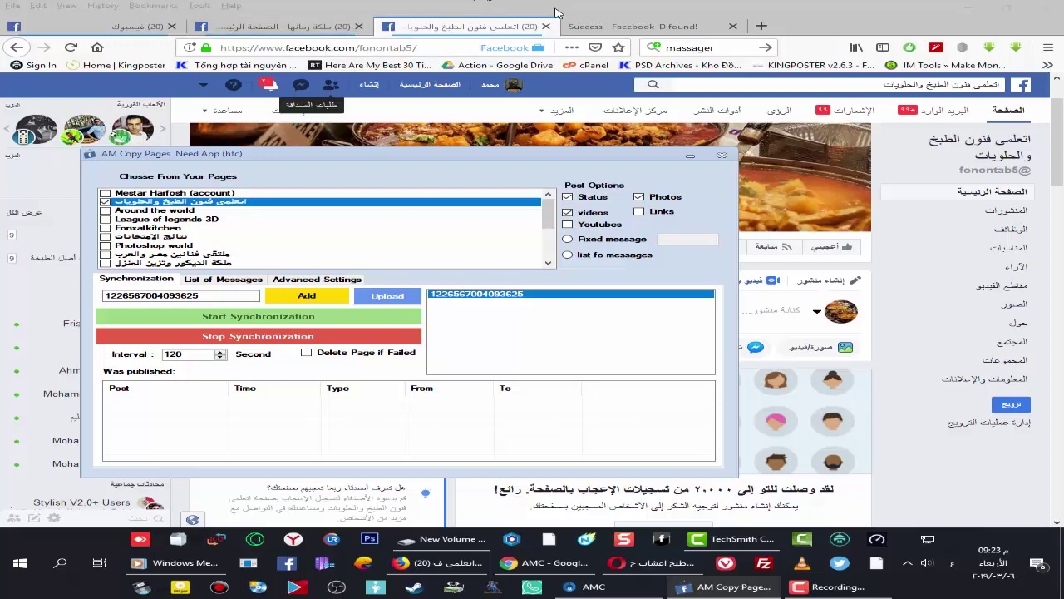
{"action": "left_click", "coordinate": [316, 29]}
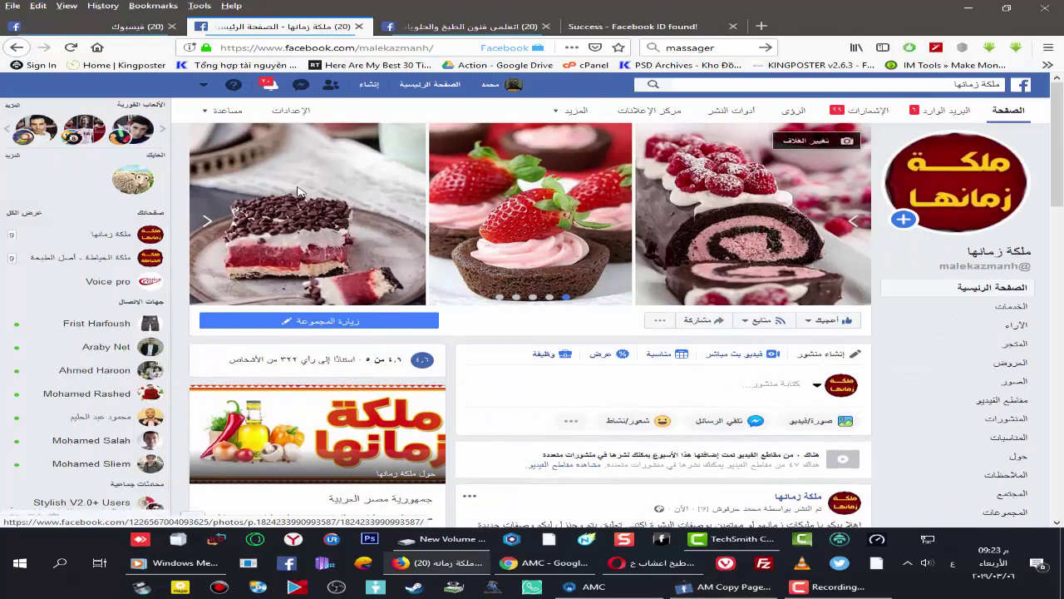
{"action": "left_click", "coordinate": [466, 27]}
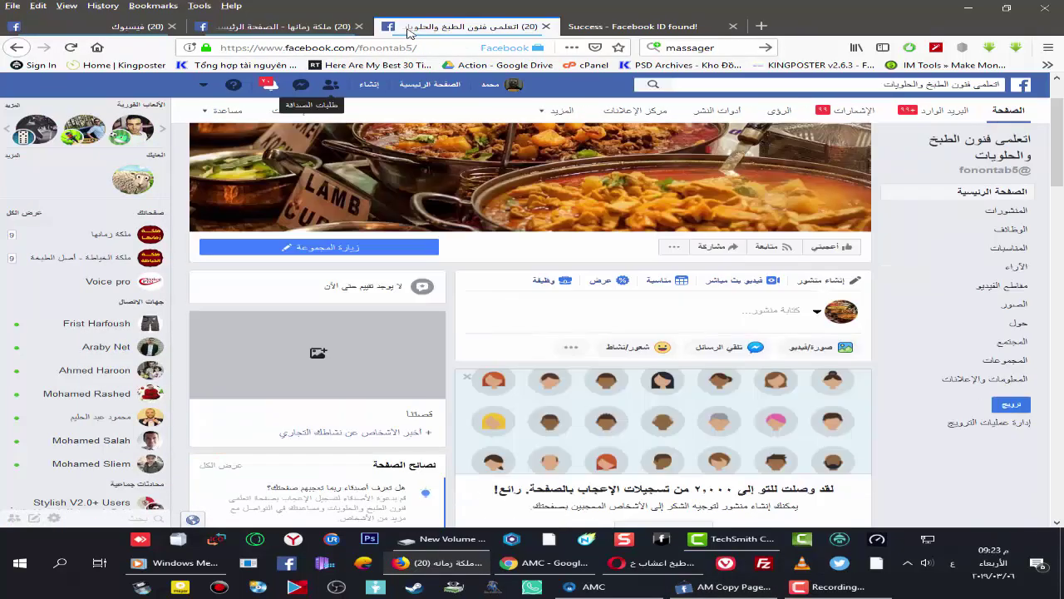
{"action": "scroll", "coordinate": [439, 252], "scroll_direction": "down", "scroll_amount": 2}
{"action": "scroll", "coordinate": [438, 252], "scroll_direction": "down", "scroll_amount": 3}
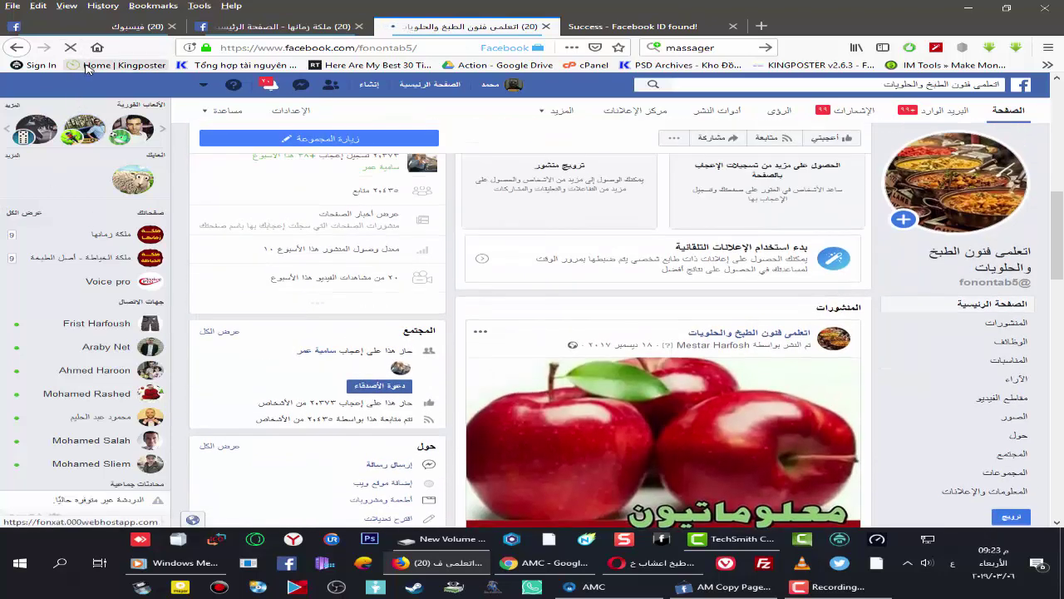
{"action": "key", "text": "alt+Tab"}
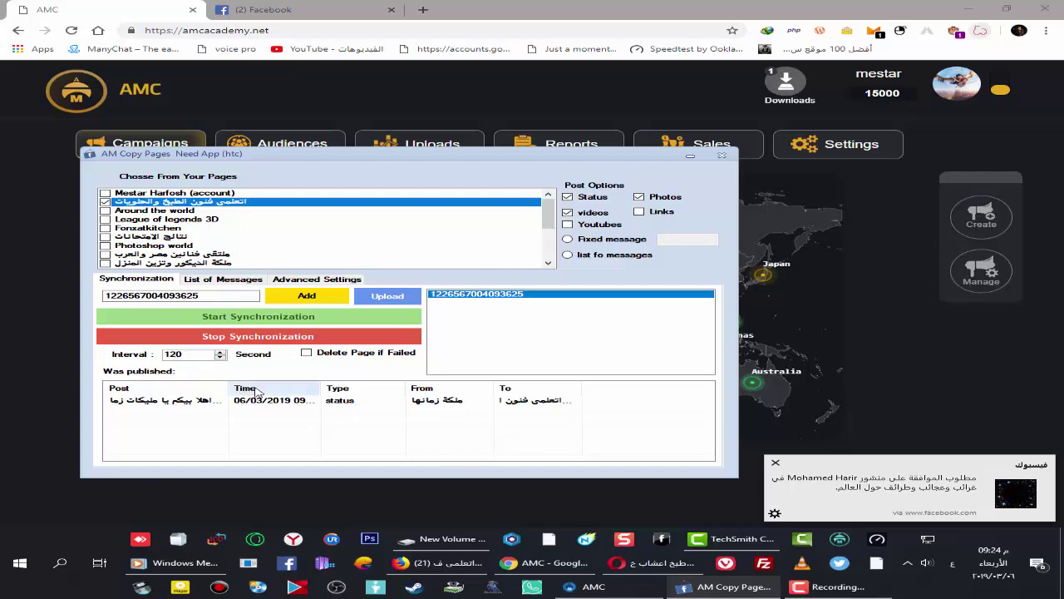
Step: Return to Firefox and open the newly published post on the ملكة زمانها page in its own view
{"action": "left_click", "coordinate": [465, 541]}
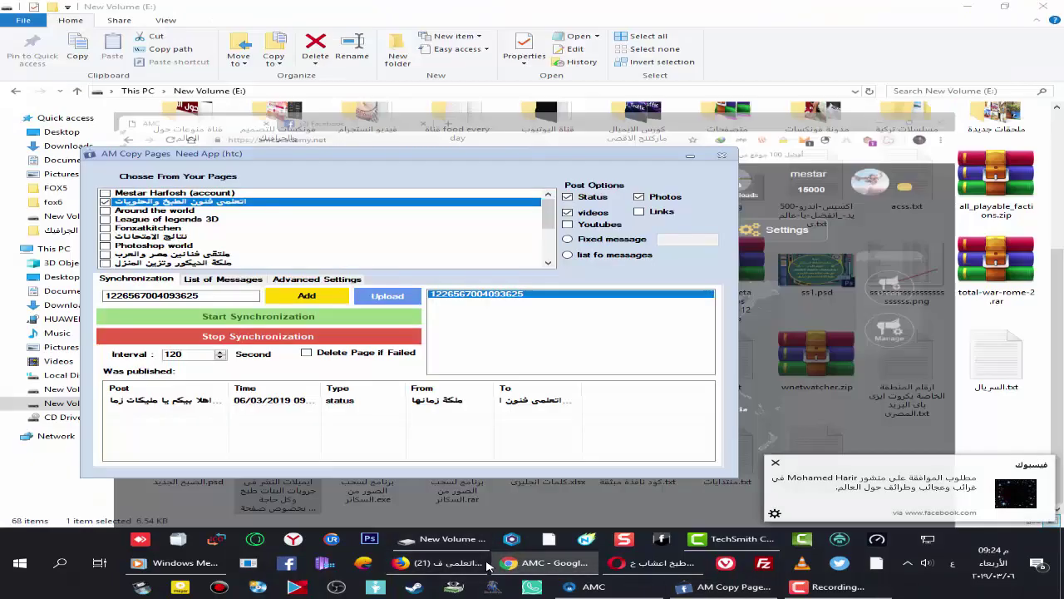
{"action": "left_click", "coordinate": [482, 563]}
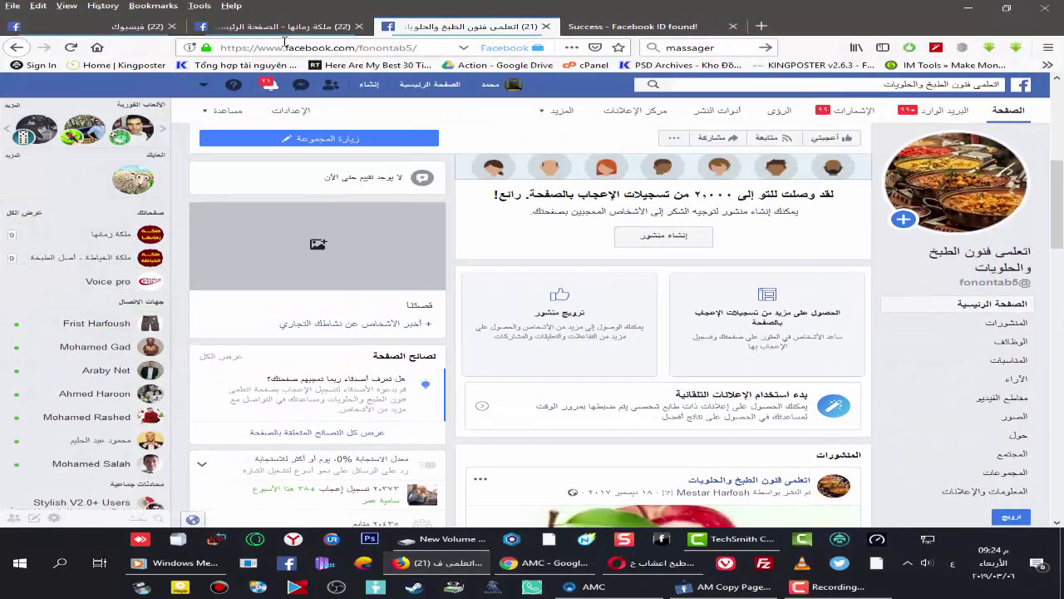
{"action": "left_click", "coordinate": [283, 26]}
{"action": "scroll", "coordinate": [456, 325], "scroll_direction": "down", "scroll_amount": 5}
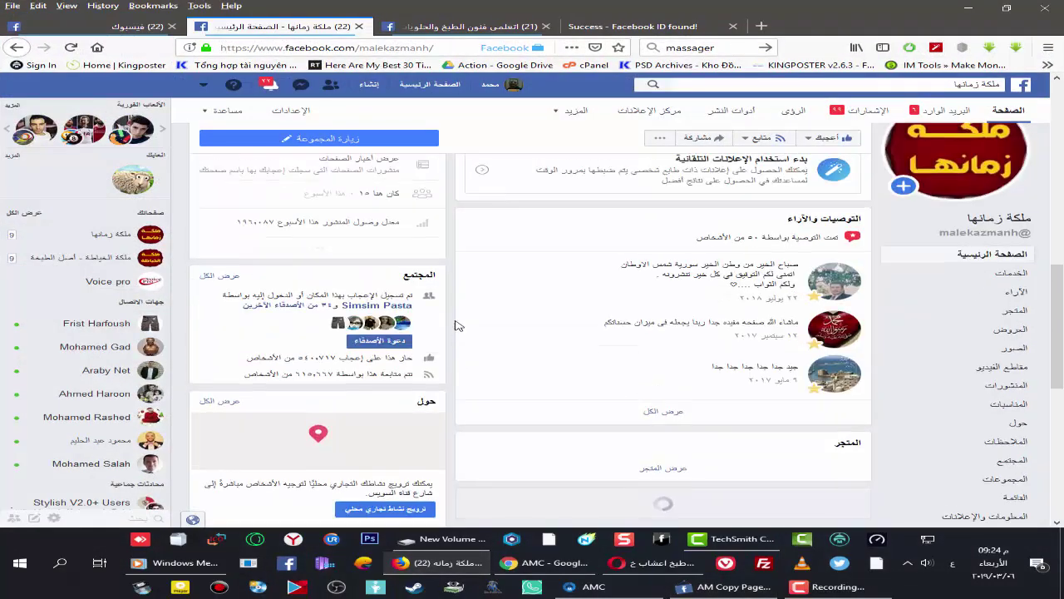
{"action": "scroll", "coordinate": [582, 358], "scroll_direction": "down", "scroll_amount": 3}
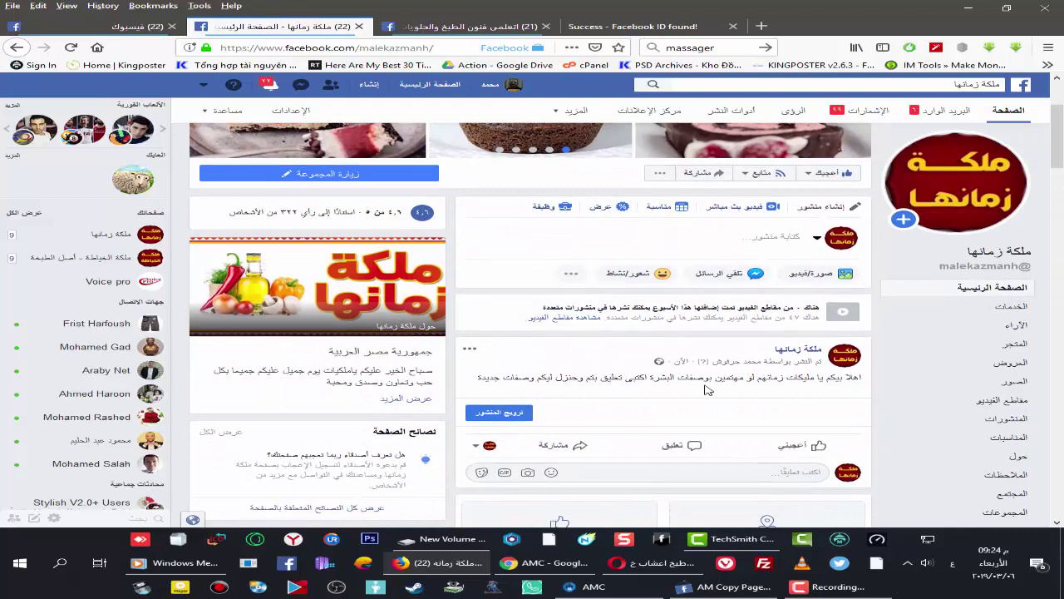
{"action": "left_click", "coordinate": [687, 361]}
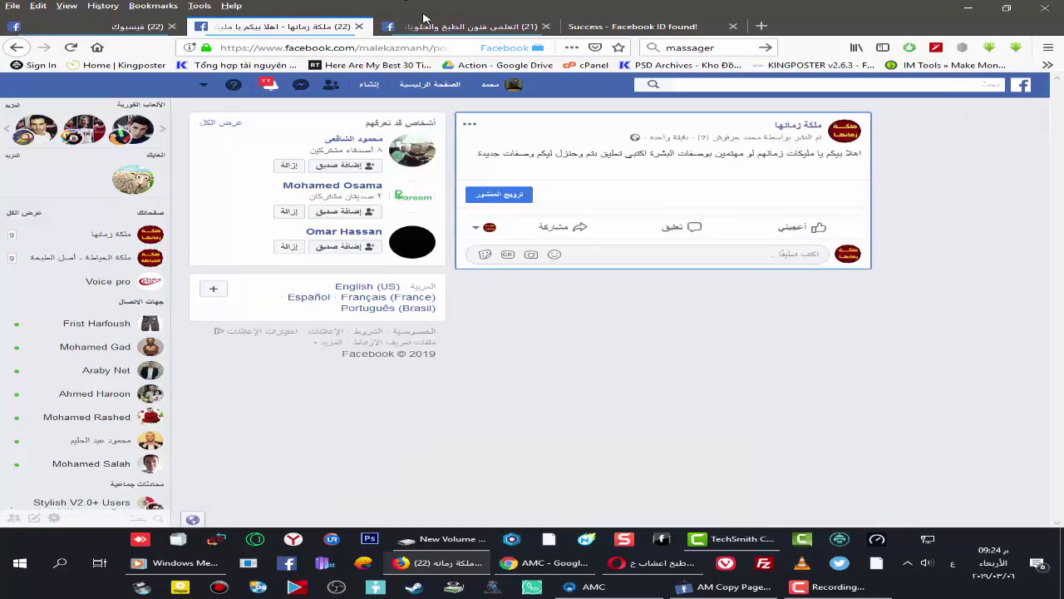
Step: Reload the اتعلمى فنون الطبخ والحلويات page and look through its posts for the copied status
{"action": "left_click", "coordinate": [435, 26]}
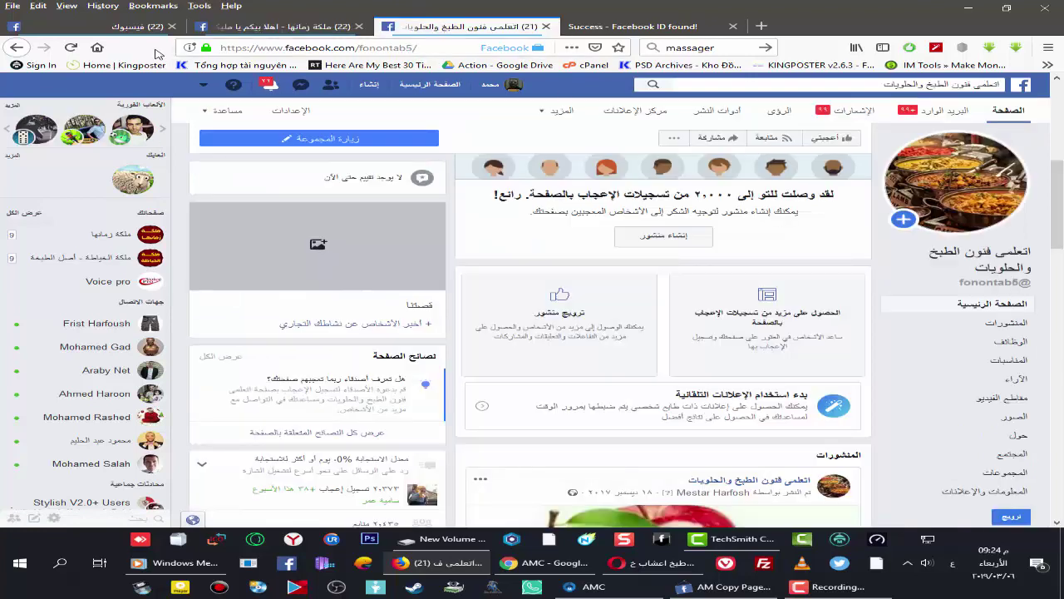
{"action": "left_click", "coordinate": [332, 138]}
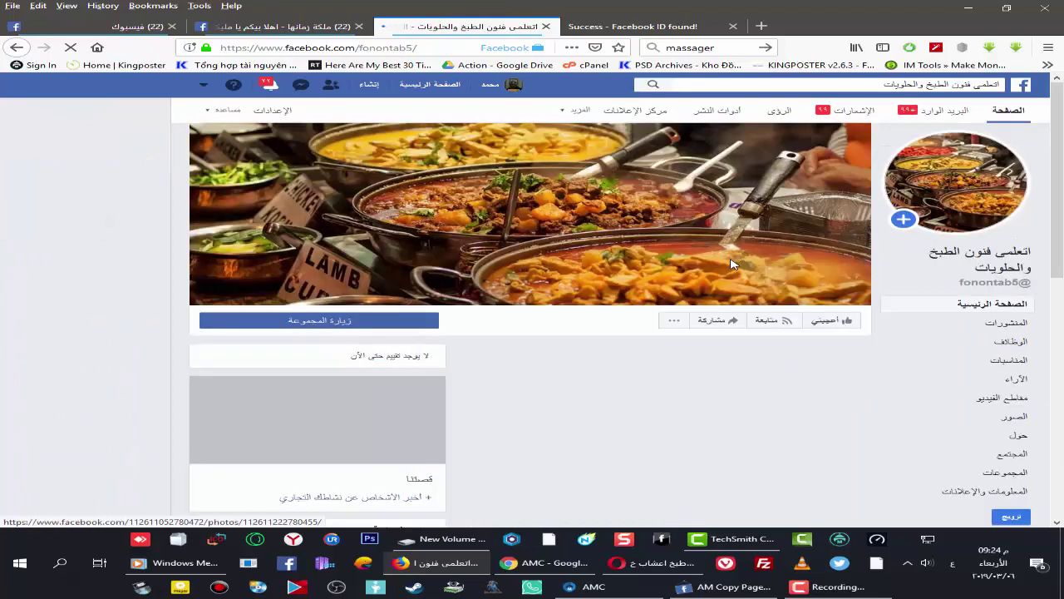
{"action": "scroll", "coordinate": [733, 265], "scroll_direction": "down", "scroll_amount": 2}
{"action": "scroll", "coordinate": [732, 264], "scroll_direction": "down", "scroll_amount": 3}
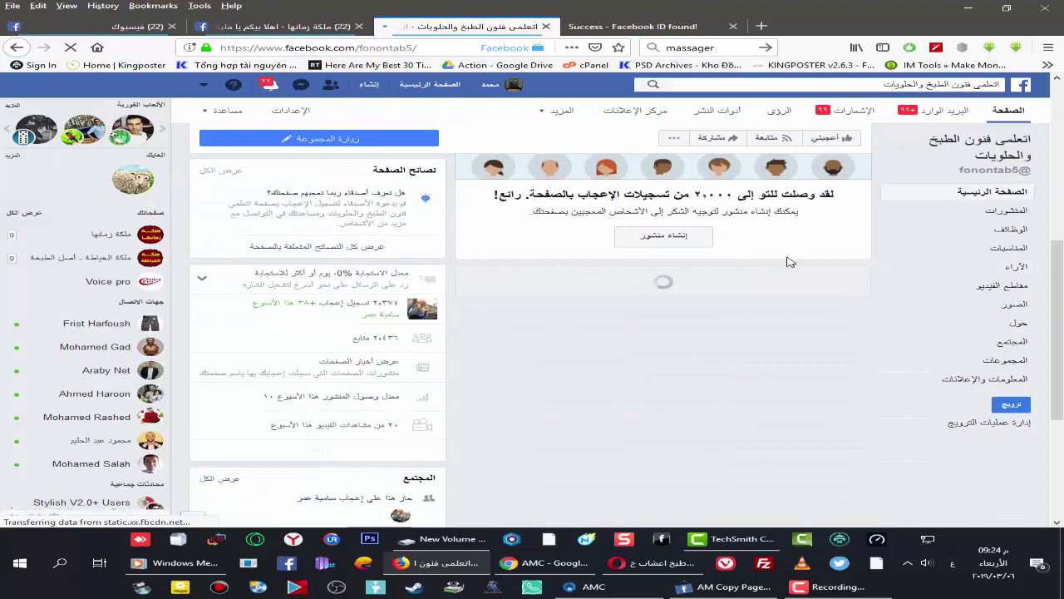
{"action": "scroll", "coordinate": [790, 261], "scroll_direction": "down", "scroll_amount": 2}
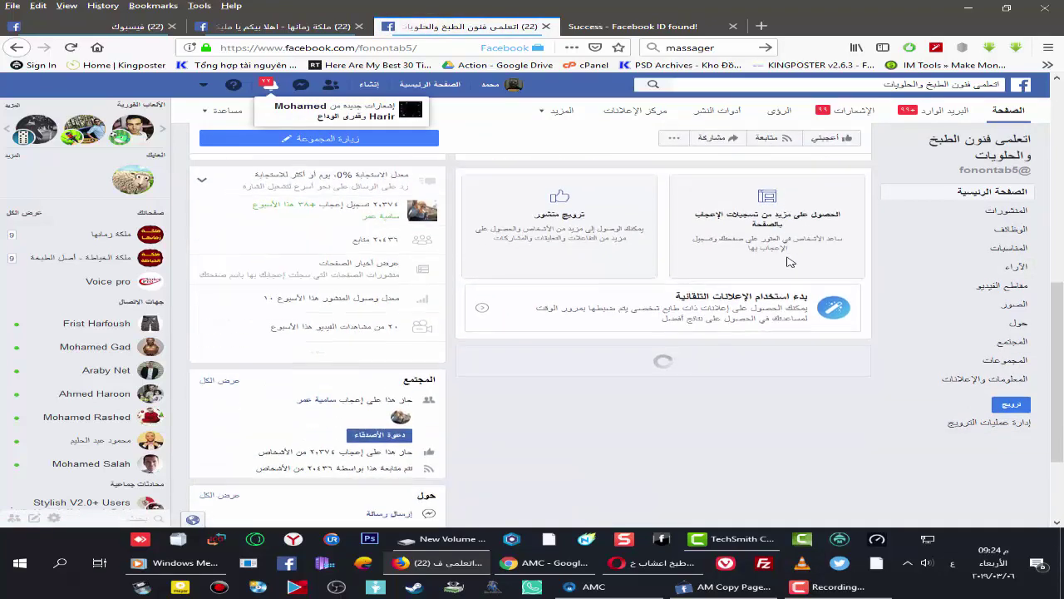
{"action": "scroll", "coordinate": [790, 262], "scroll_direction": "down", "scroll_amount": 1}
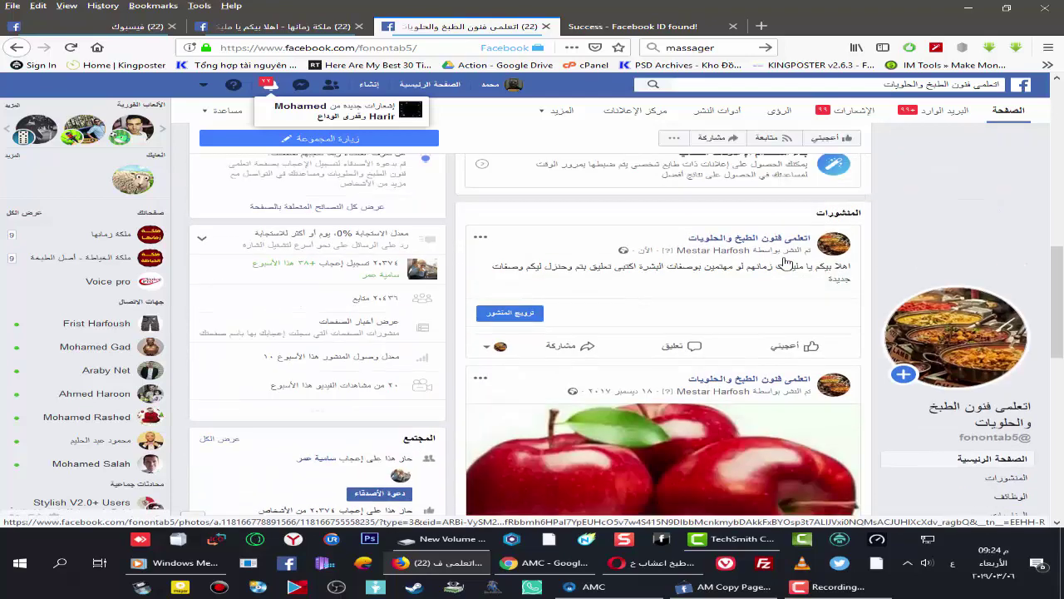
Step: Examine the copied status text and the older photo post below it on the اتعلمى فنون الطبخ والحلويات page
{"action": "left_click_drag", "start_coordinate": [838, 291], "coordinate": [559, 290]}
{"action": "left_click", "coordinate": [539, 288]}
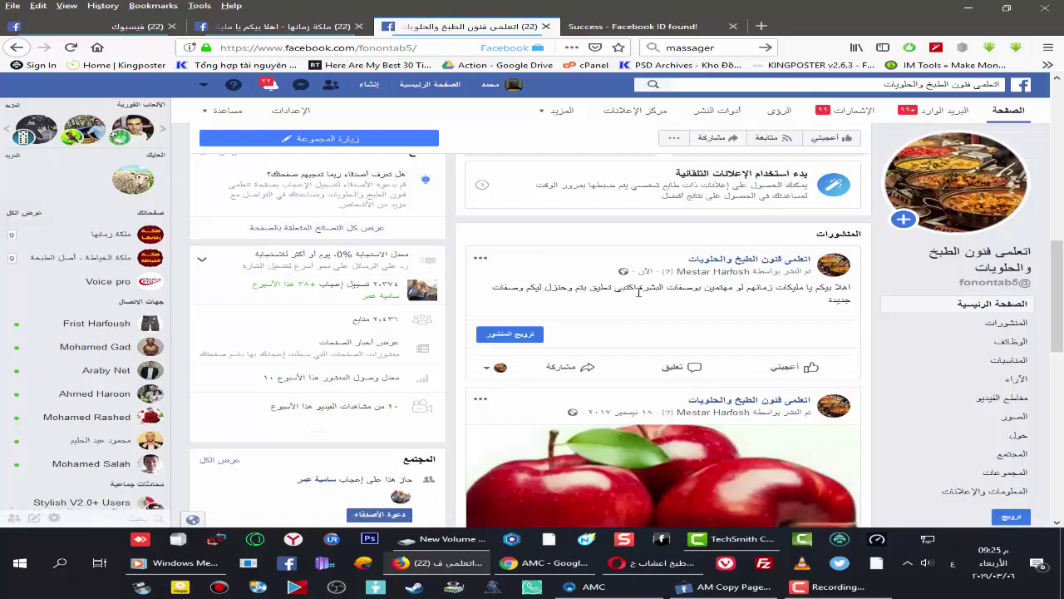
{"action": "scroll", "coordinate": [639, 295], "scroll_direction": "down", "scroll_amount": 5}
{"action": "left_click", "coordinate": [665, 315]}
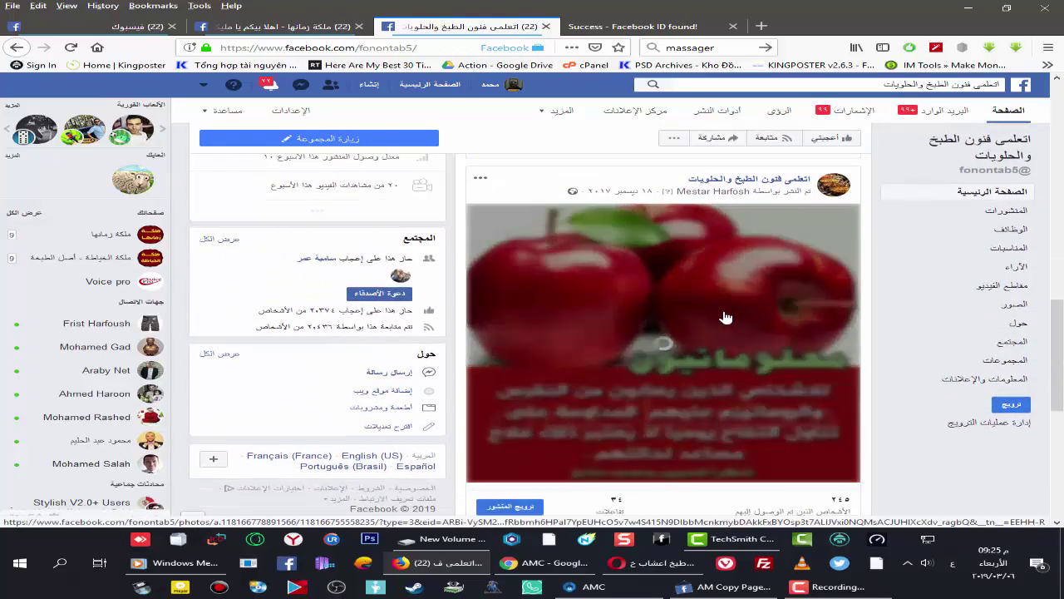
{"action": "right_click", "coordinate": [647, 278]}
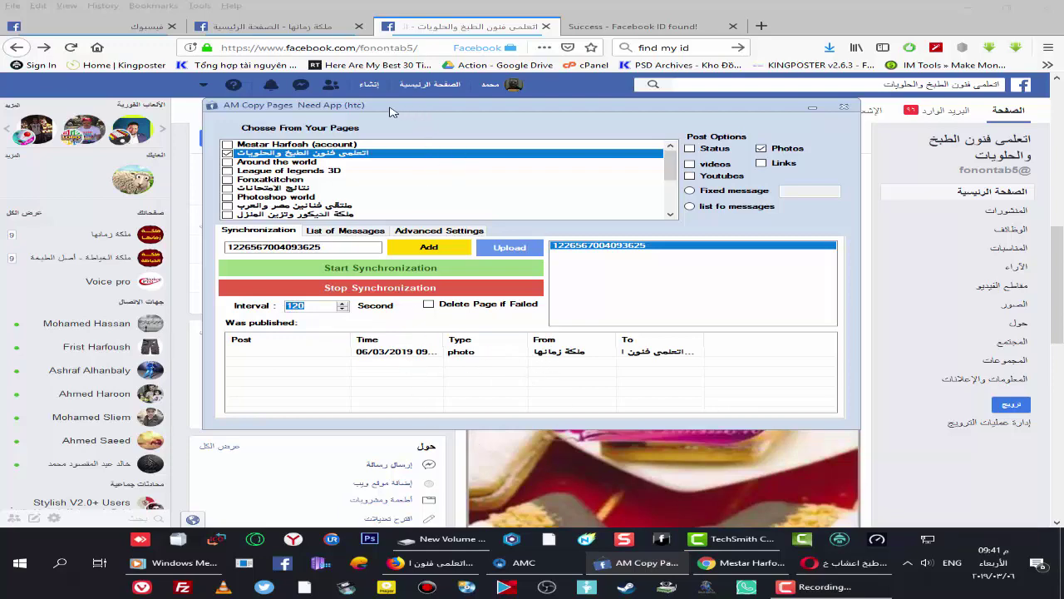
Step: Return from AM Copy Pages to Firefox and view the newest photo post on the ملكة زمانها page
{"action": "mouse_move", "coordinate": [392, 111]}
{"action": "left_mouse_down"}
{"action": "mouse_move", "coordinate": [357, 120]}
{"action": "mouse_move", "coordinate": [380, 139]}
{"action": "mouse_move", "coordinate": [332, 111]}
{"action": "mouse_move", "coordinate": [384, 111]}
{"action": "left_mouse_up"}
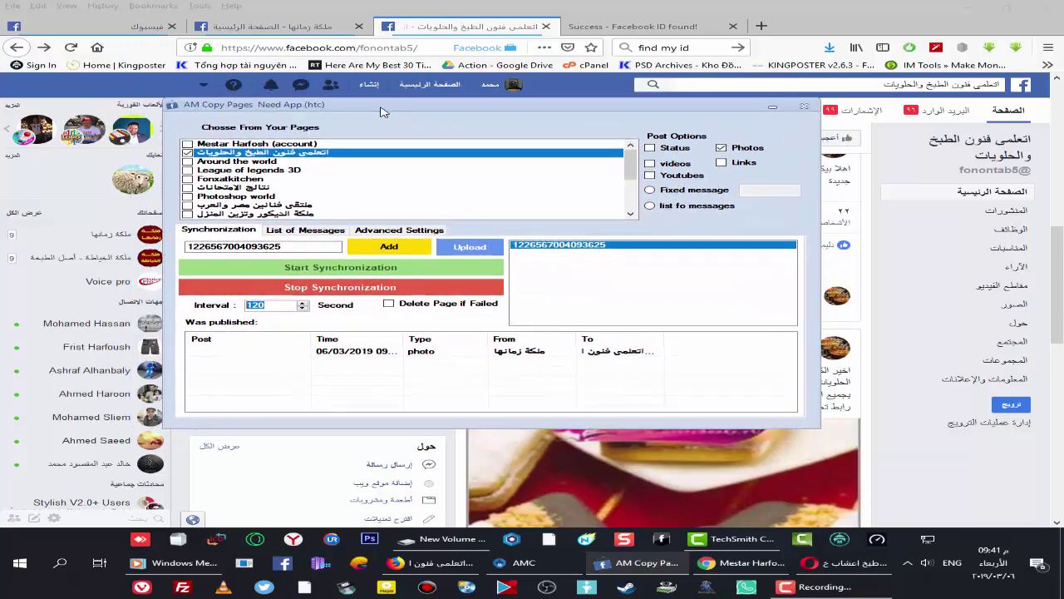
{"action": "left_click", "coordinate": [665, 567]}
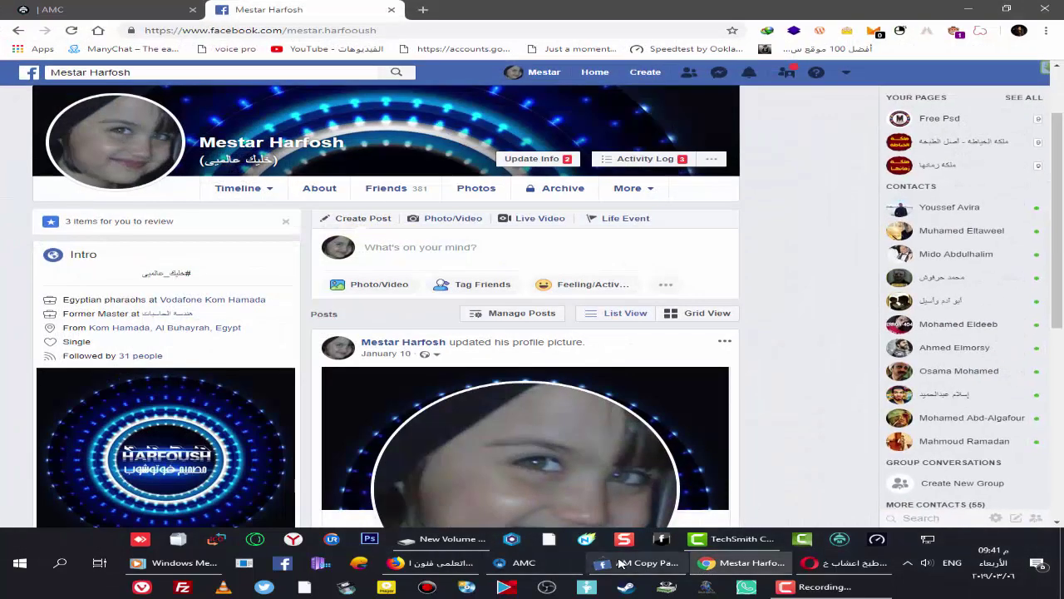
{"action": "left_click", "coordinate": [430, 563]}
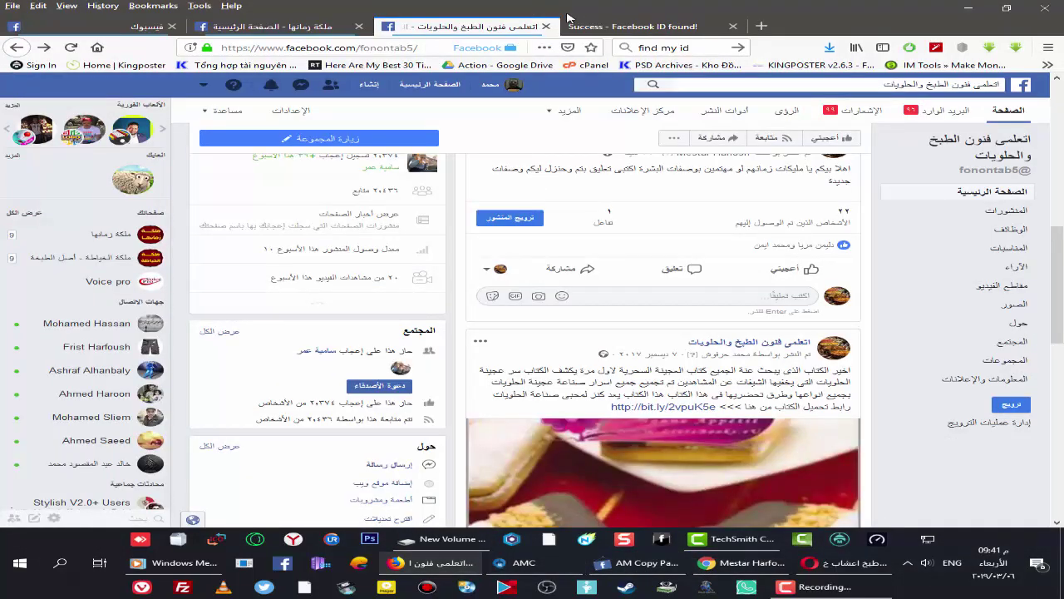
{"action": "left_click", "coordinate": [266, 26]}
{"action": "scroll", "coordinate": [617, 281], "scroll_direction": "down", "scroll_amount": 2}
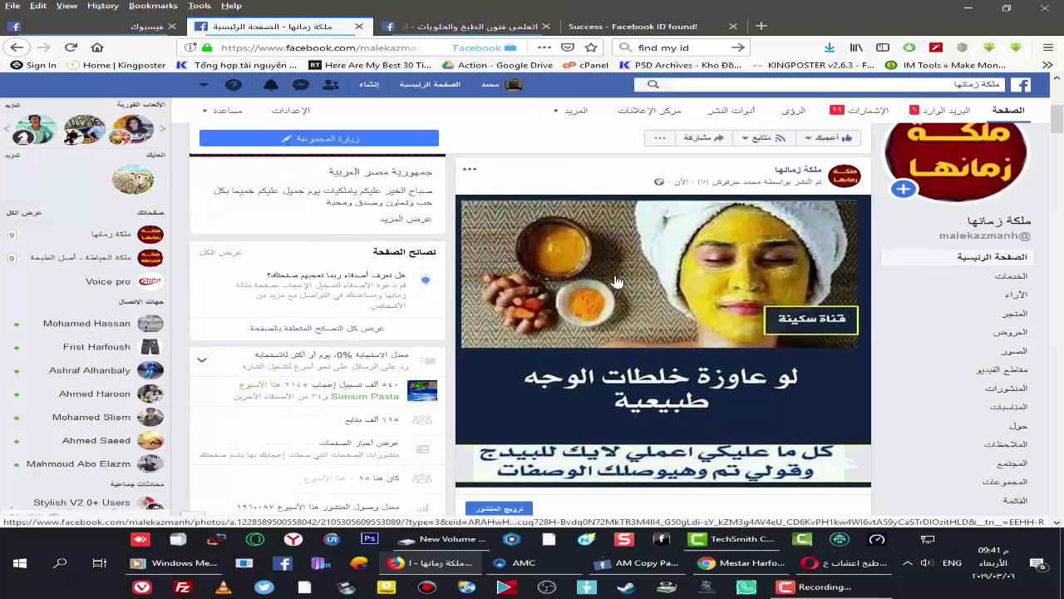
Step: Reload the اتعلمى فنون الطبخ والحلويات page and check its newest posts for the copied photo and the earlier status
{"action": "key", "text": "ctrl+Tab"}
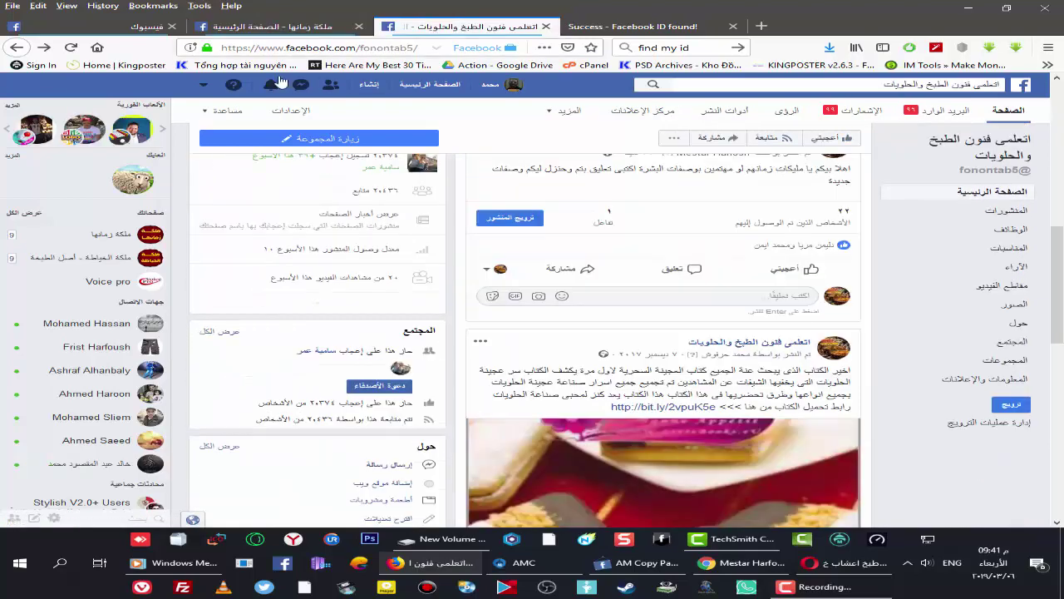
{"action": "left_click", "coordinate": [75, 47]}
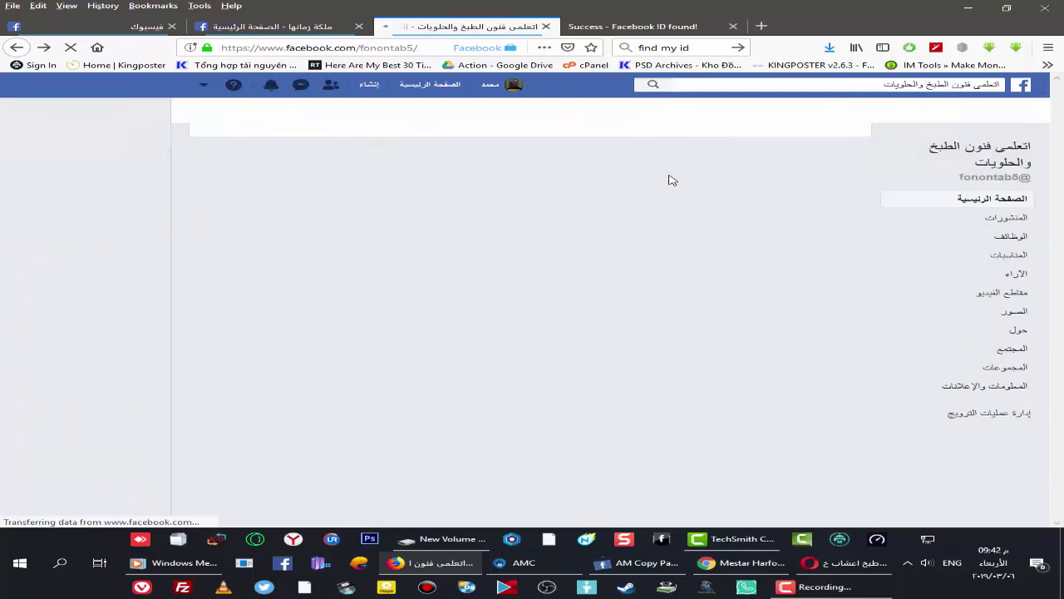
{"action": "scroll", "coordinate": [661, 200], "scroll_direction": "down", "scroll_amount": 3}
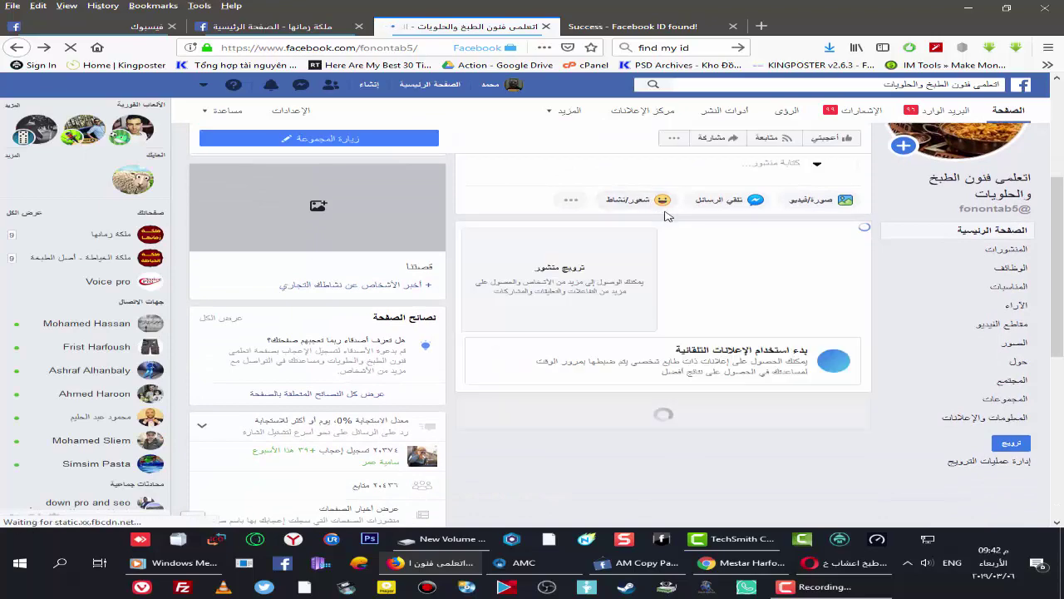
{"action": "scroll", "coordinate": [665, 214], "scroll_direction": "down", "scroll_amount": 3}
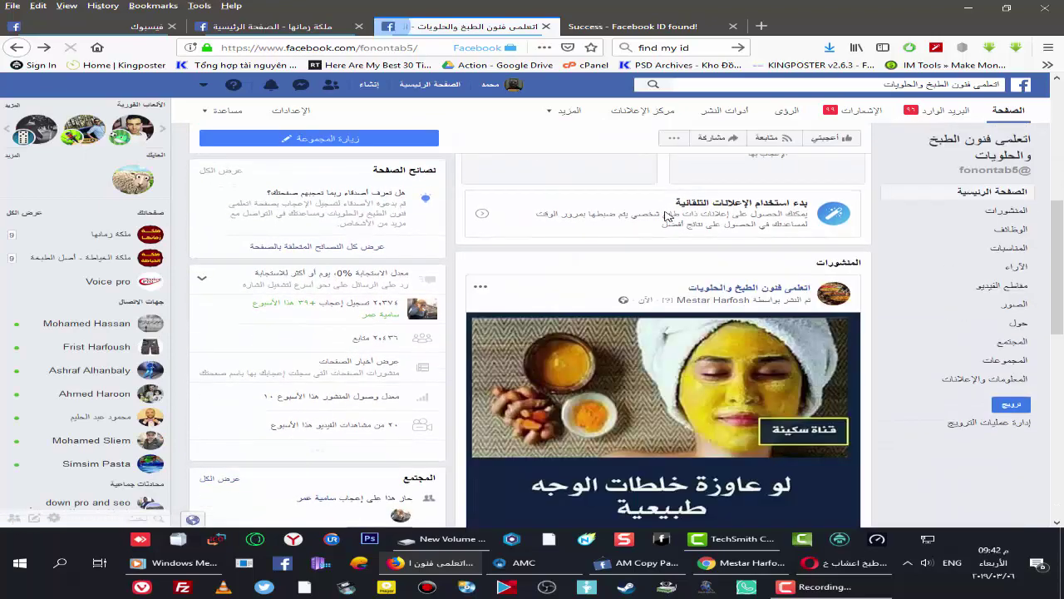
{"action": "scroll", "coordinate": [666, 215], "scroll_direction": "down", "scroll_amount": 2}
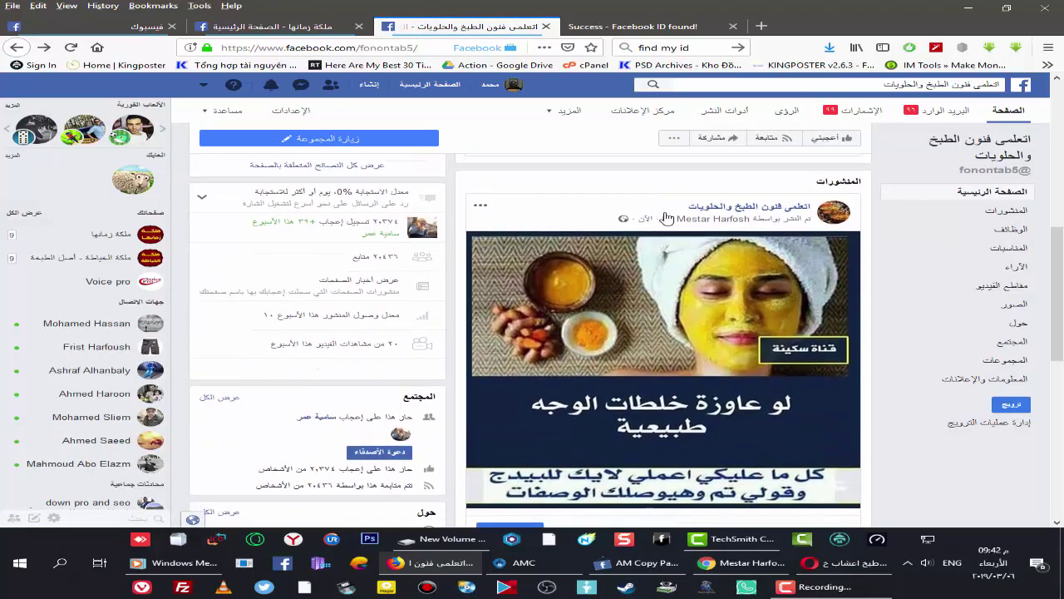
{"action": "scroll", "coordinate": [666, 218], "scroll_direction": "down", "scroll_amount": 2}
{"action": "scroll", "coordinate": [667, 217], "scroll_direction": "up", "scroll_amount": 2}
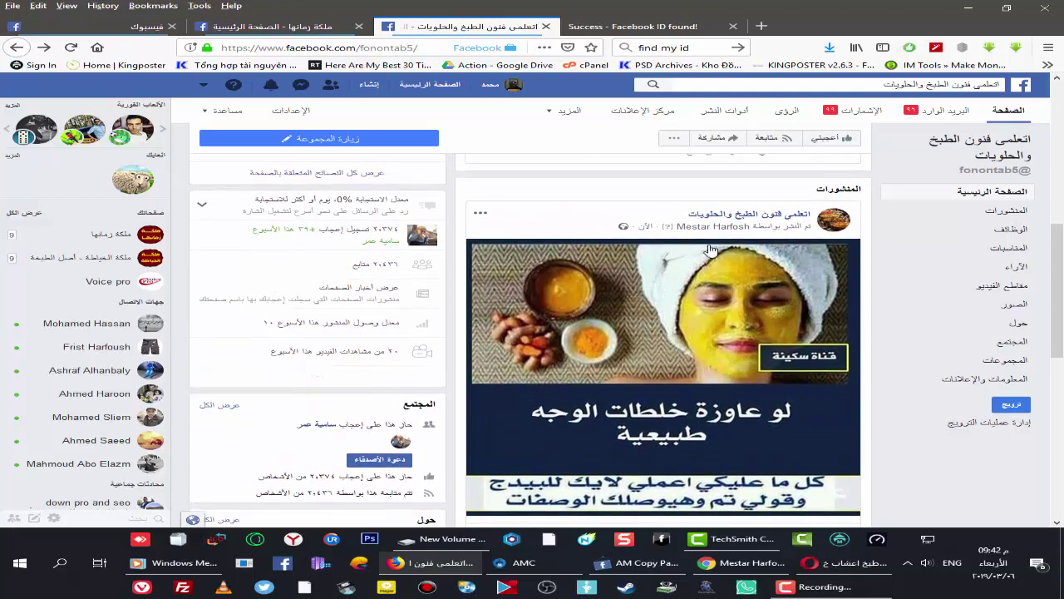
{"action": "scroll", "coordinate": [711, 249], "scroll_direction": "down", "scroll_amount": 3}
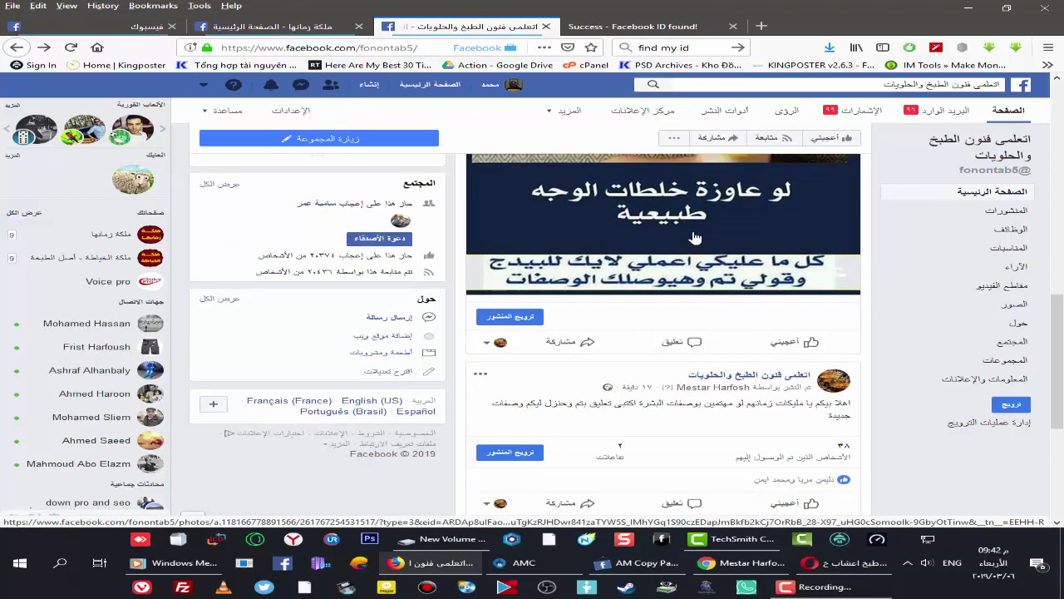
{"action": "left_click_drag", "start_coordinate": [794, 404], "coordinate": [661, 405]}
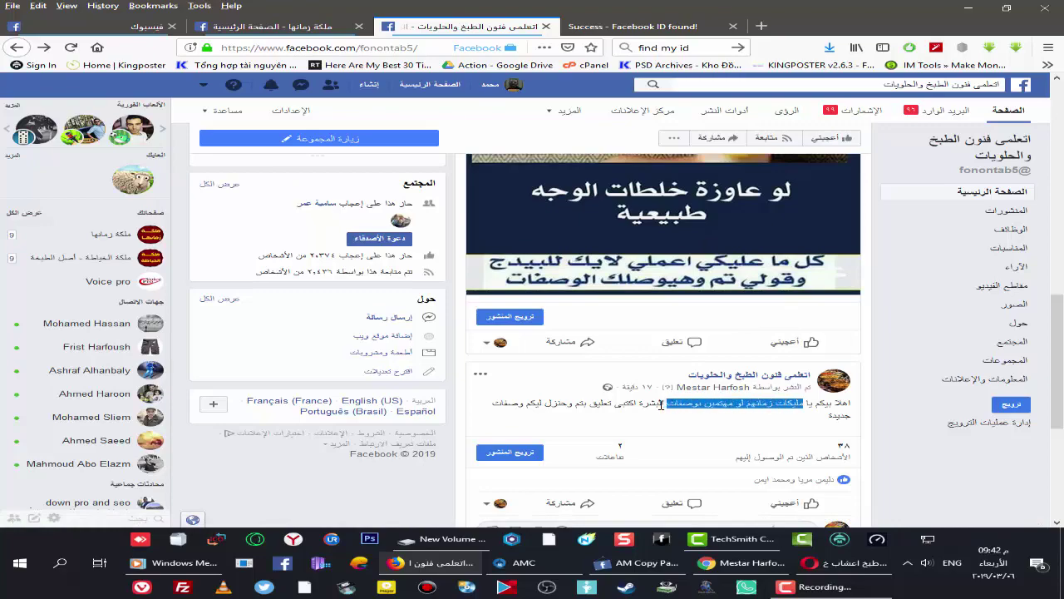
Step: Find the earlier skin-recipes status on the ملكة زمانها page and open it in its own view
{"action": "left_click", "coordinate": [283, 26]}
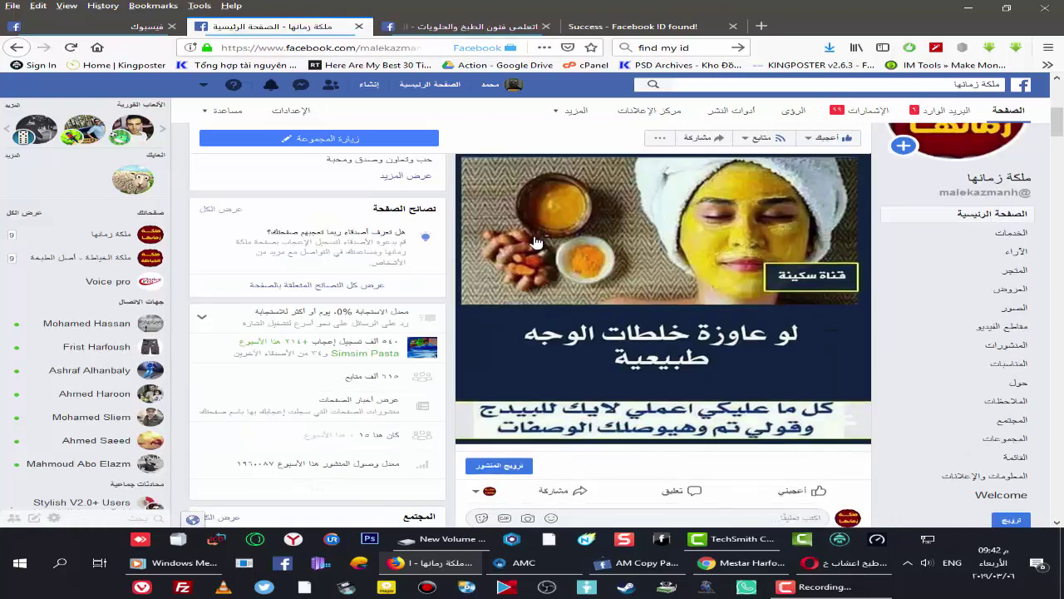
{"action": "scroll", "coordinate": [539, 241], "scroll_direction": "down", "scroll_amount": 5}
{"action": "scroll", "coordinate": [539, 242], "scroll_direction": "down", "scroll_amount": 15}
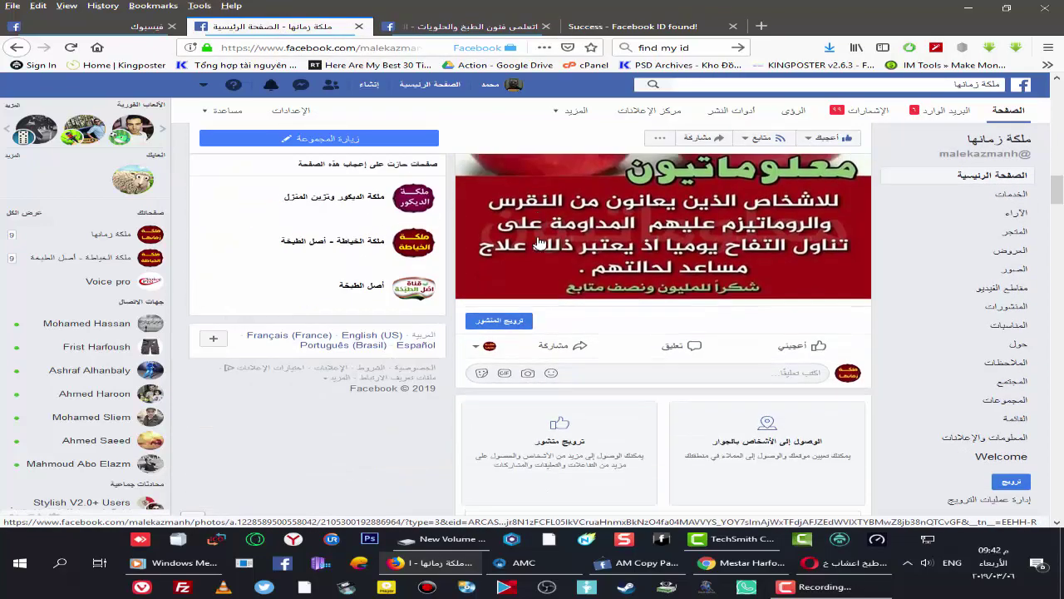
{"action": "scroll", "coordinate": [689, 287], "scroll_direction": "down", "scroll_amount": 3}
{"action": "scroll", "coordinate": [655, 330], "scroll_direction": "up", "scroll_amount": 15}
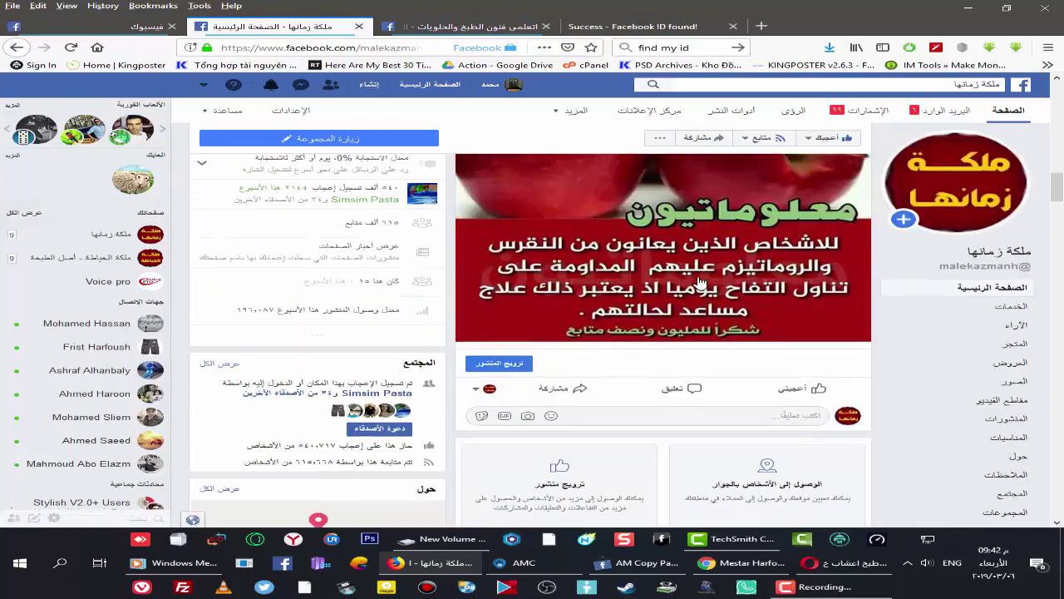
{"action": "scroll", "coordinate": [665, 337], "scroll_direction": "down", "scroll_amount": 12}
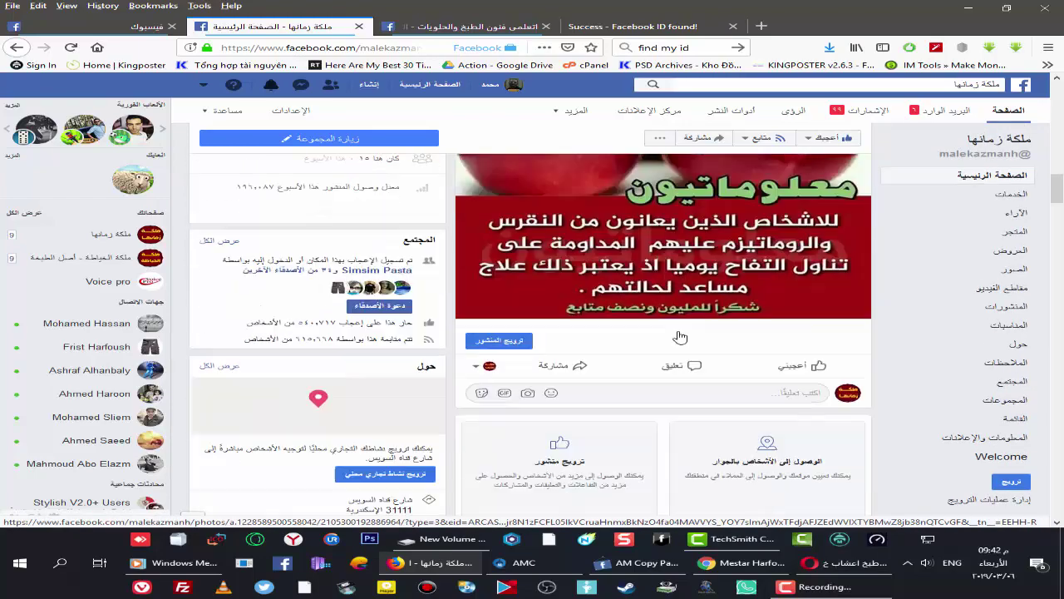
{"action": "scroll", "coordinate": [688, 349], "scroll_direction": "down", "scroll_amount": 15}
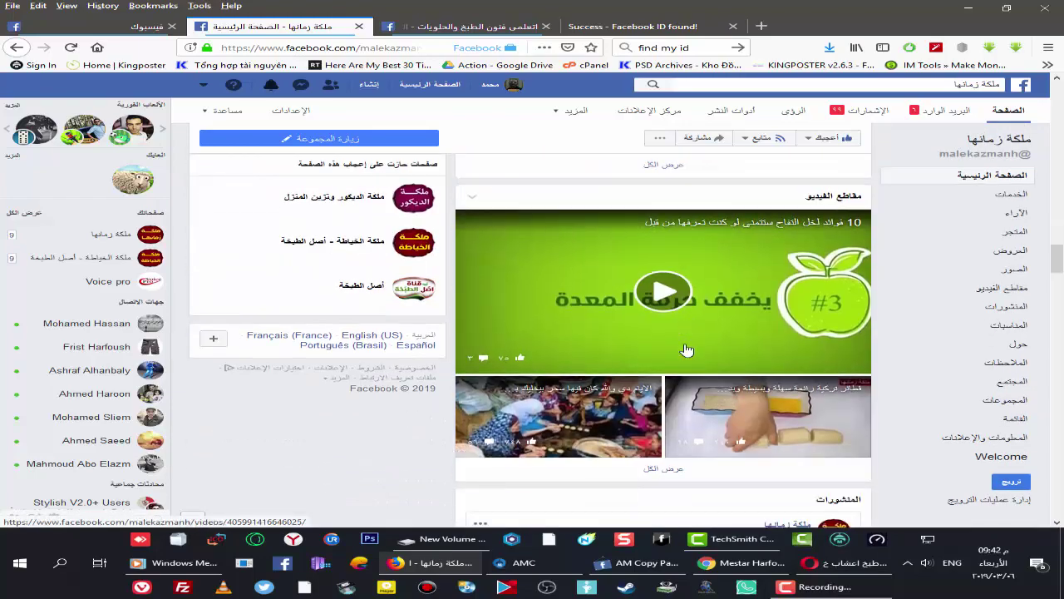
{"action": "scroll", "coordinate": [688, 349], "scroll_direction": "down", "scroll_amount": 4}
{"action": "scroll", "coordinate": [688, 349], "scroll_direction": "up", "scroll_amount": 3}
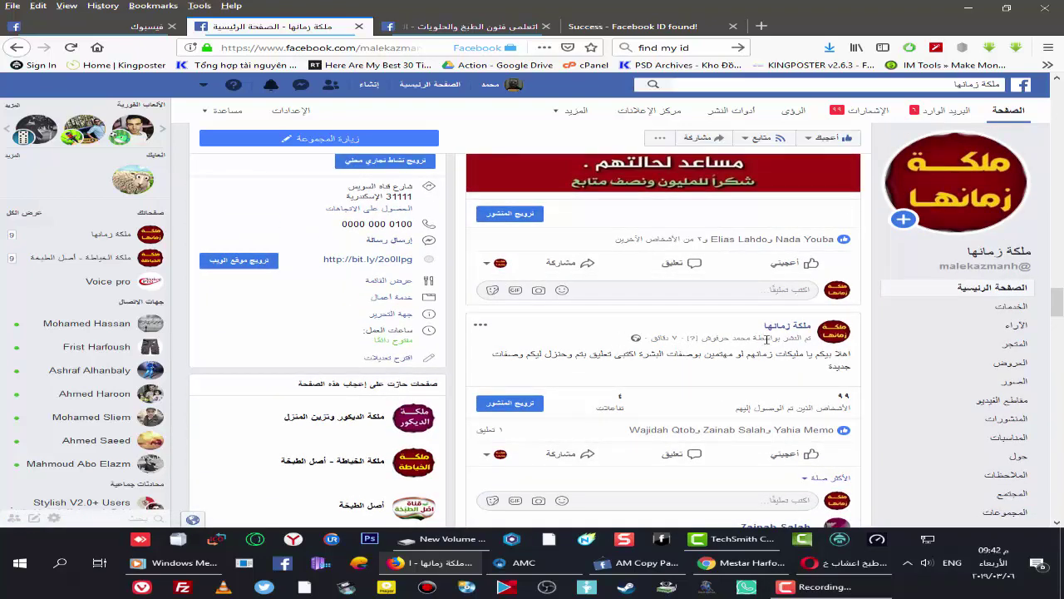
{"action": "left_click", "coordinate": [665, 337]}
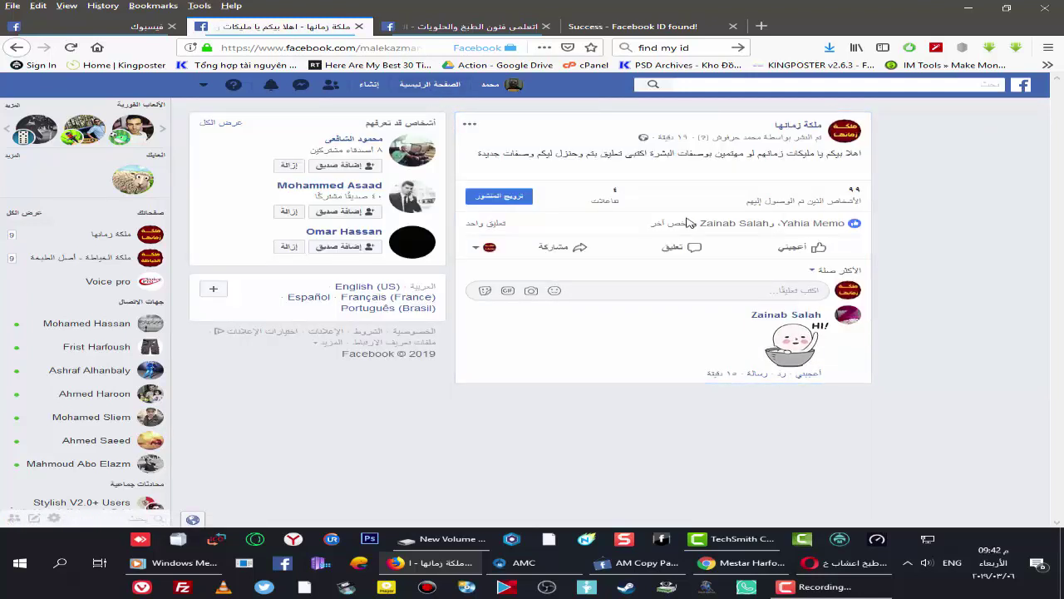
Step: Switch to AM Copy Pages, close it, and open the Share pages tool from AMC with the preselected account
{"action": "left_click", "coordinate": [474, 28]}
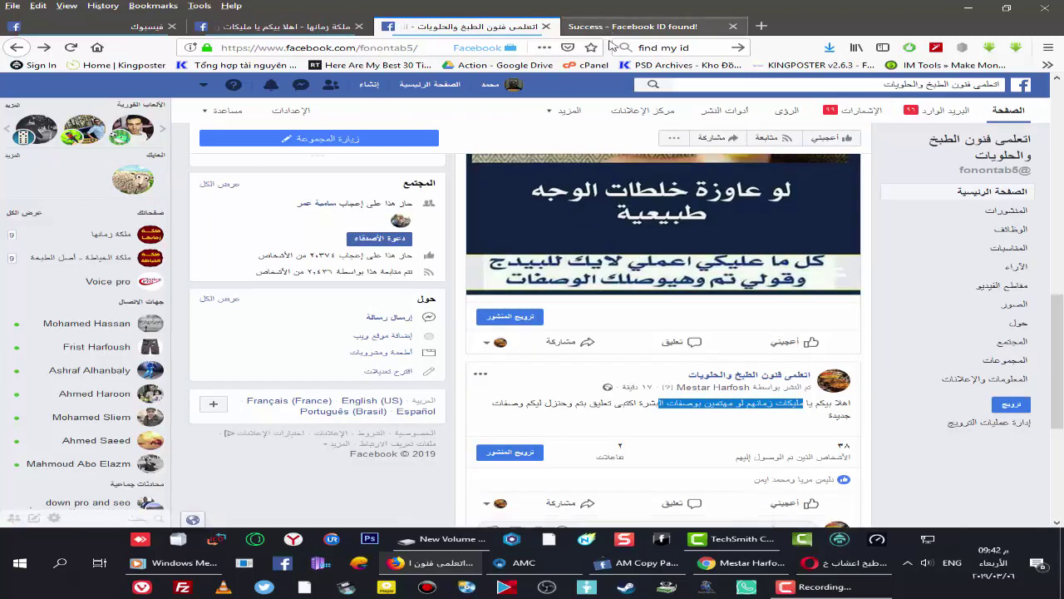
{"action": "left_click", "coordinate": [640, 563]}
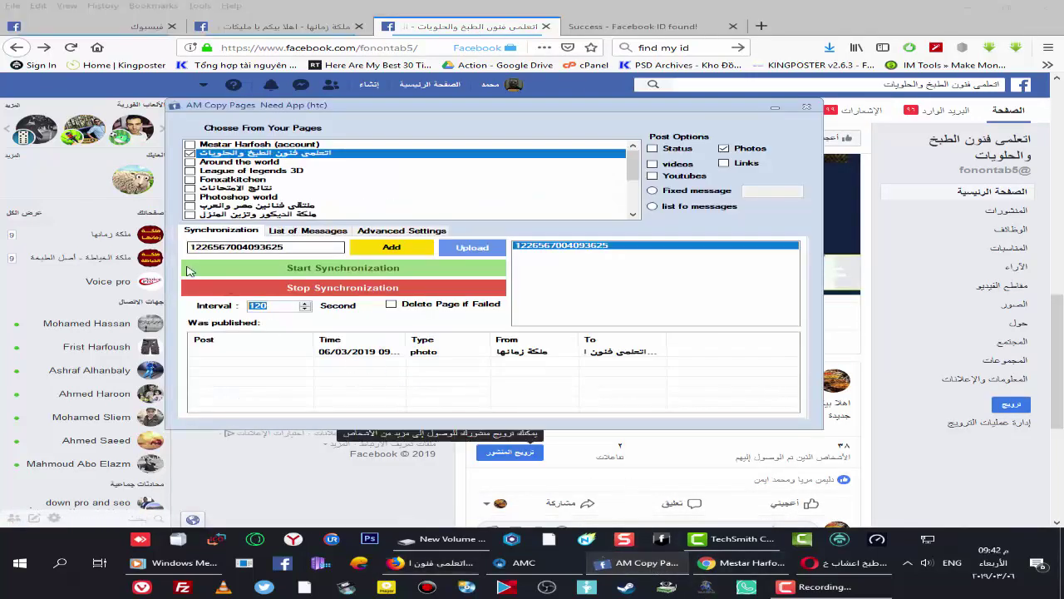
{"action": "left_click", "coordinate": [806, 107]}
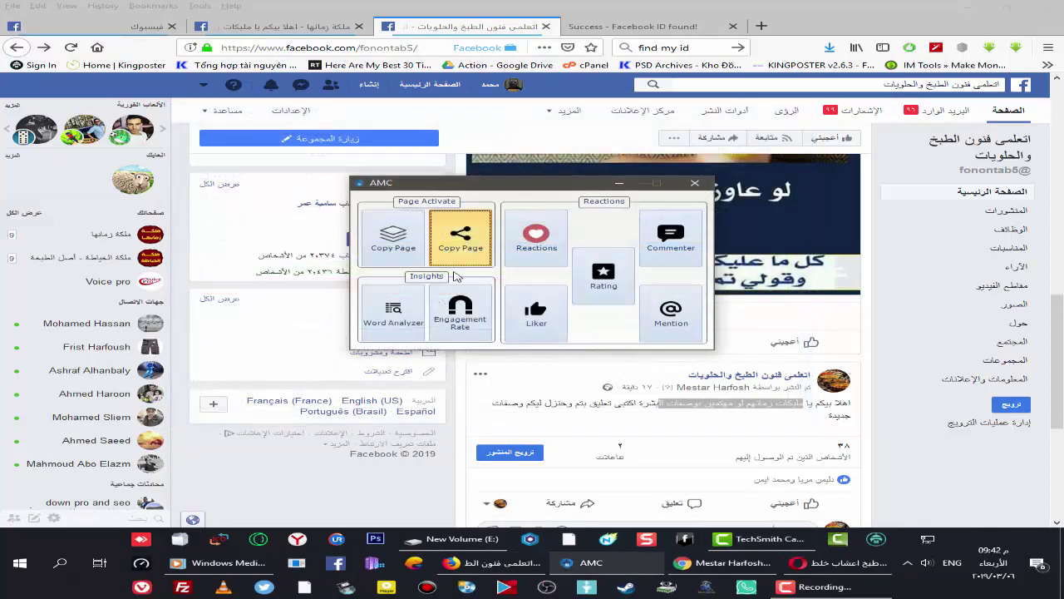
{"action": "left_click", "coordinate": [446, 253]}
{"action": "left_click", "coordinate": [480, 254]}
{"action": "left_click", "coordinate": [479, 263]}
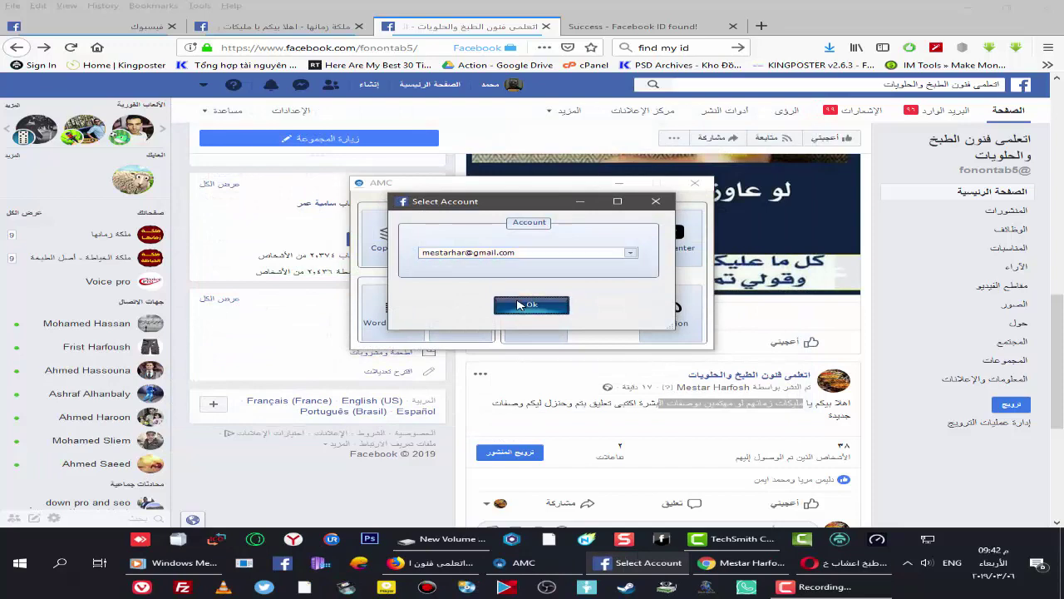
{"action": "left_click", "coordinate": [507, 305]}
{"action": "left_click_drag", "start_coordinate": [216, 61], "coordinate": [341, 140]}
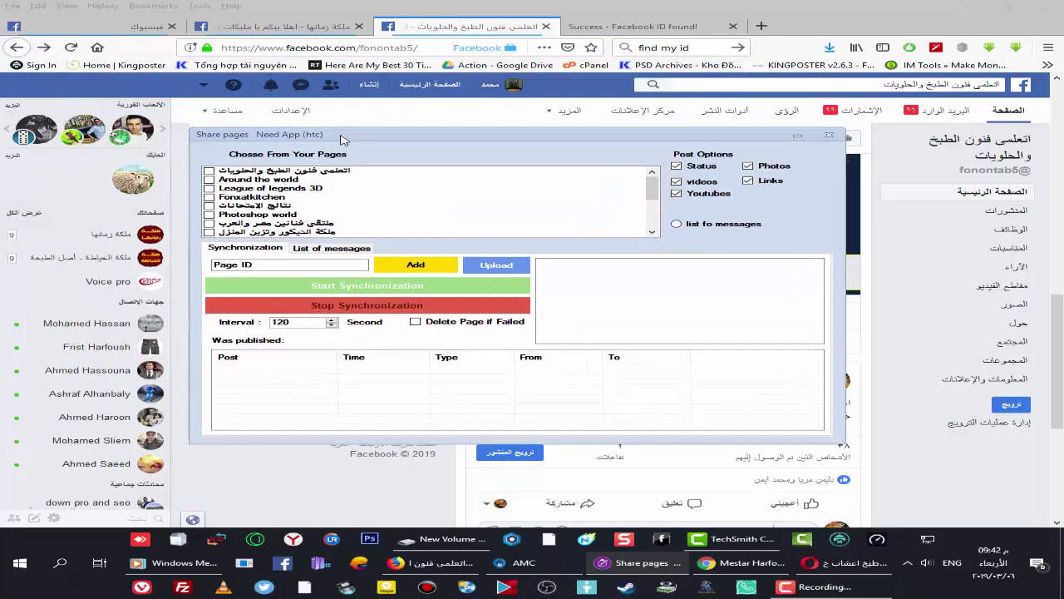
Step: Choose اتعلمى فنون الطبخ والحلويات as the page to share to and enable Delete Page if Failed
{"action": "left_click", "coordinate": [209, 171]}
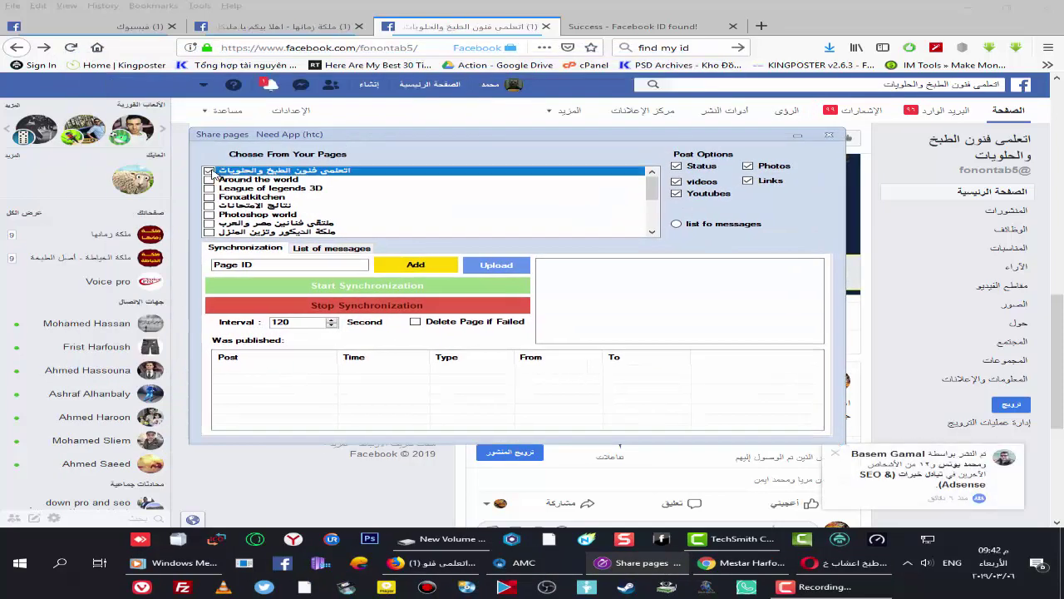
{"action": "double_click", "coordinate": [283, 264]}
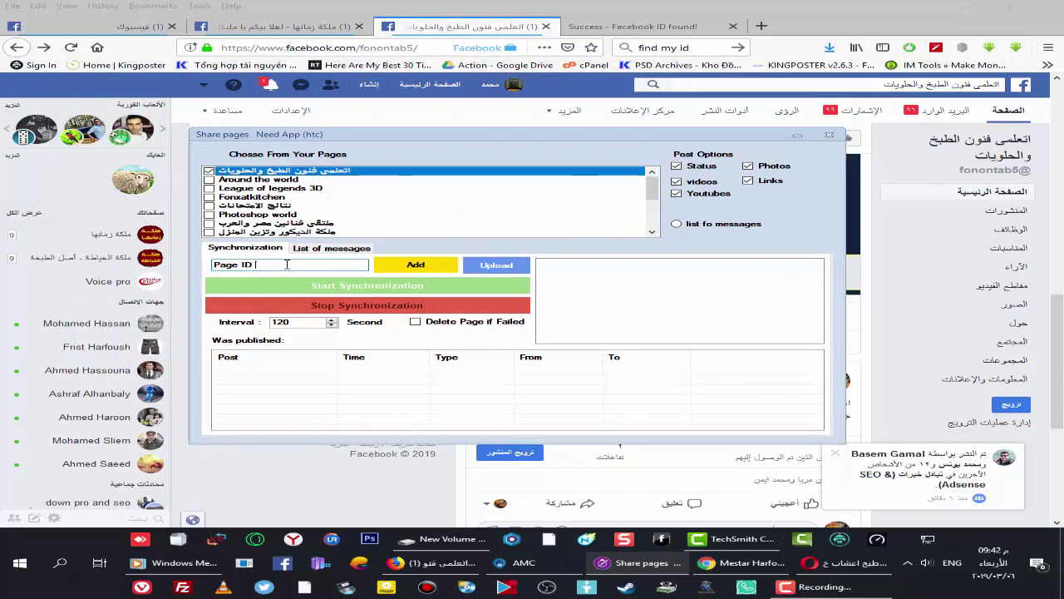
{"action": "left_click_drag", "start_coordinate": [283, 265], "coordinate": [201, 264]}
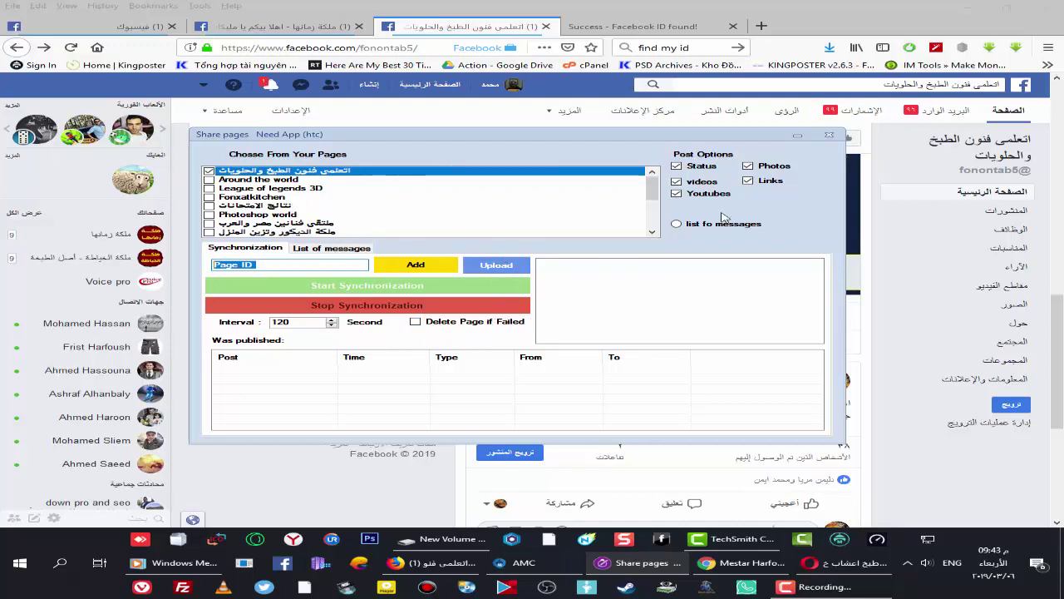
{"action": "left_click", "coordinate": [419, 322]}
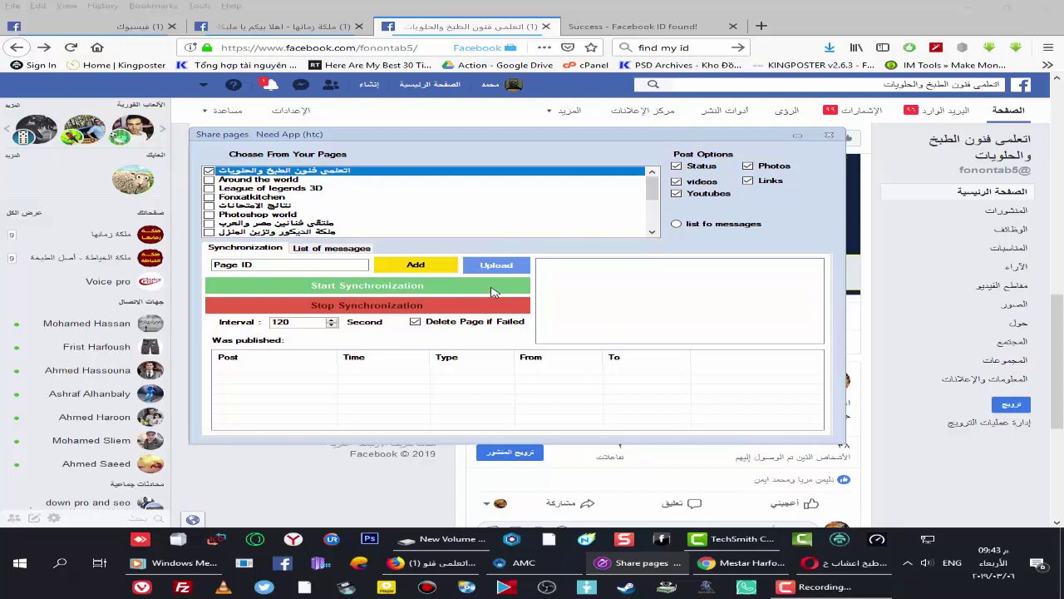
{"action": "left_click", "coordinate": [487, 296]}
Step: Review the List of messages options in Share pages and return to the Synchronization settings
{"action": "left_click", "coordinate": [331, 248]}
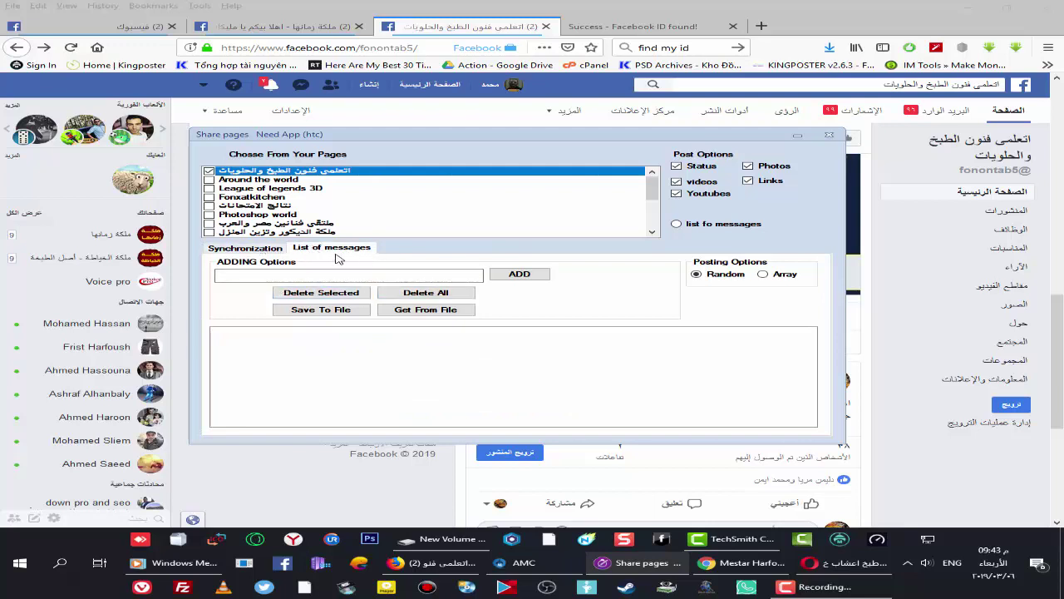
{"action": "left_click", "coordinate": [303, 275]}
{"action": "left_click", "coordinate": [272, 251]}
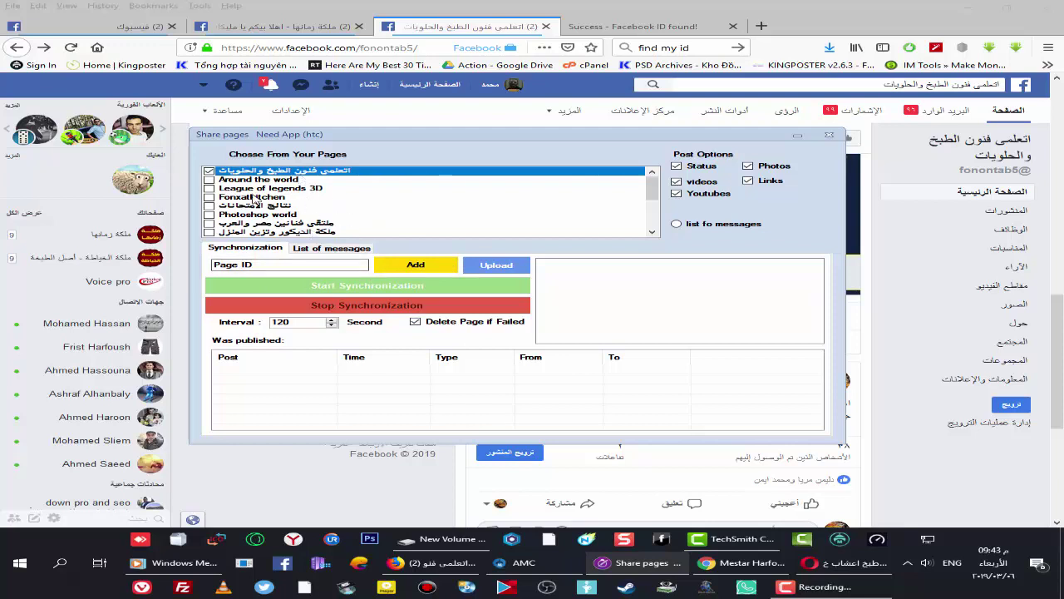
{"action": "left_click", "coordinate": [290, 265]}
{"action": "left_click", "coordinate": [574, 286]}
{"action": "left_click_drag", "start_coordinate": [284, 264], "coordinate": [196, 267]}
{"action": "right_click", "coordinate": [234, 266]}
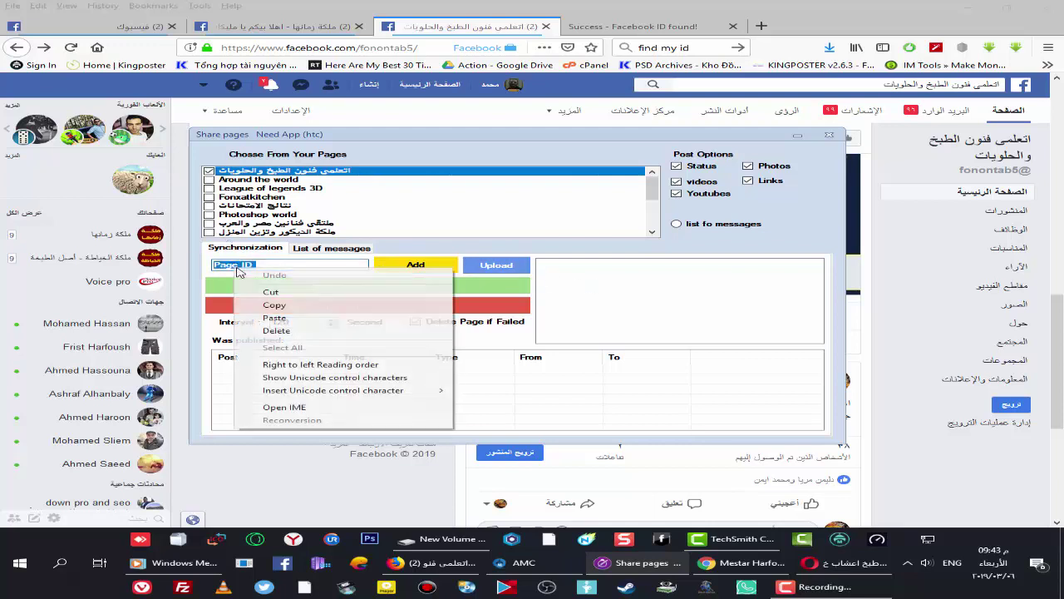
{"action": "left_click", "coordinate": [266, 317]}
{"action": "left_click", "coordinate": [400, 266]}
{"action": "left_click", "coordinate": [619, 274]}
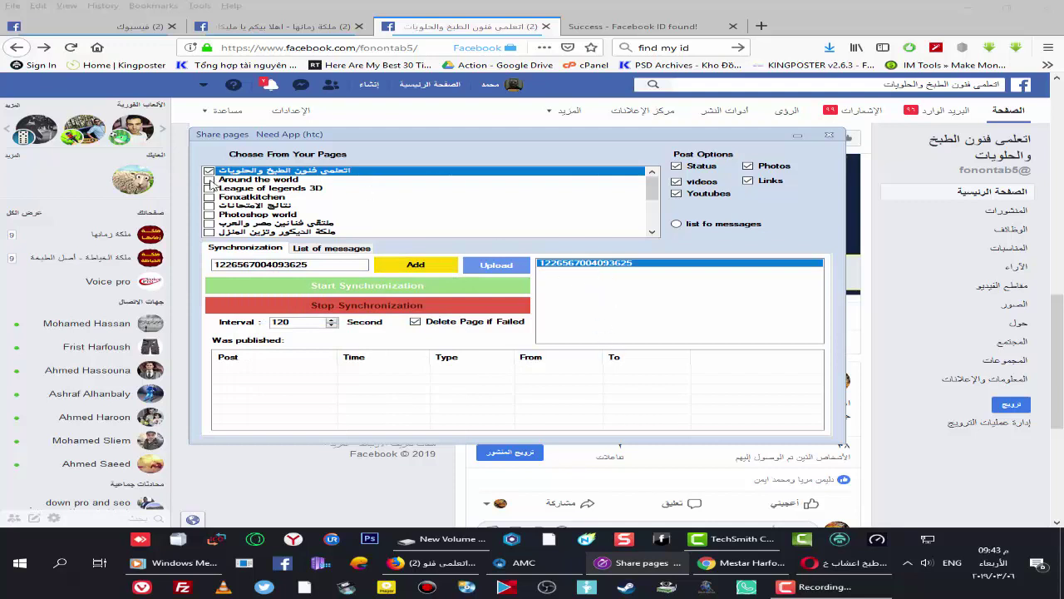
Step: Select seven more pages to share to, from Around the world through ملكة الديكور وتزين المنزل
{"action": "left_click", "coordinate": [209, 180]}
{"action": "left_click", "coordinate": [210, 188]}
{"action": "left_click", "coordinate": [209, 197]}
{"action": "left_click", "coordinate": [209, 205]}
{"action": "left_click", "coordinate": [210, 215]}
{"action": "left_click", "coordinate": [210, 223]}
{"action": "left_click", "coordinate": [209, 232]}
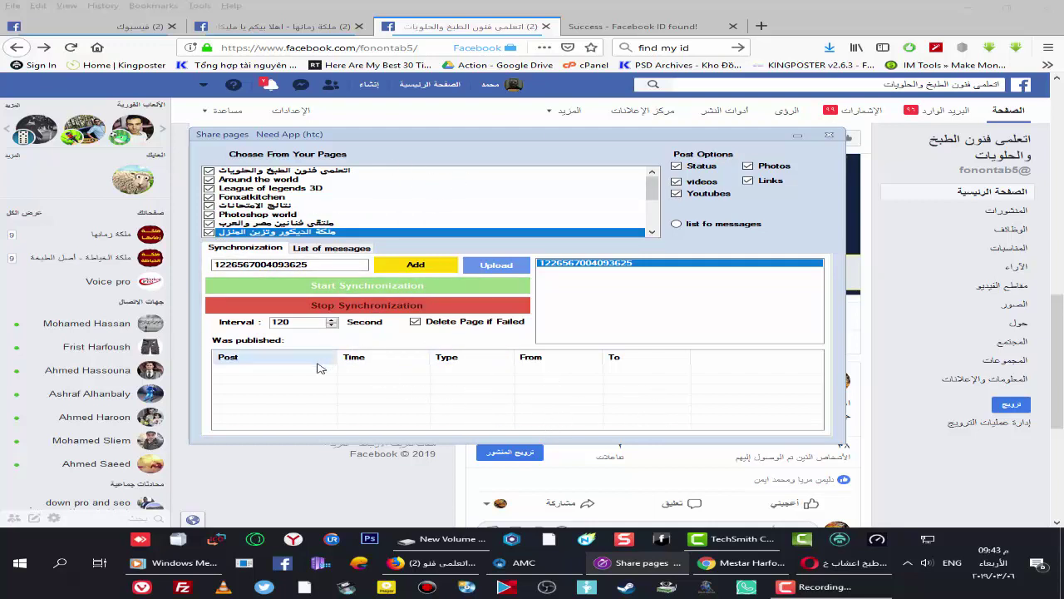
Step: Close Share pages and open the Word Analyzer tool from AMC with the saved account
{"action": "left_click", "coordinate": [829, 135]}
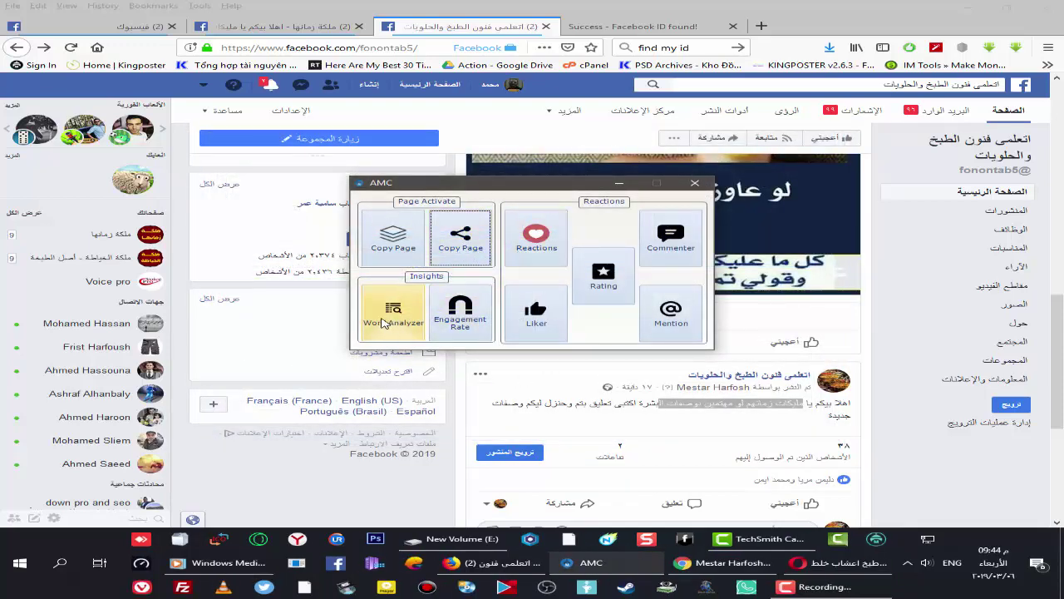
{"action": "left_click", "coordinate": [464, 366]}
{"action": "left_click", "coordinate": [542, 336]}
{"action": "left_click", "coordinate": [513, 256]}
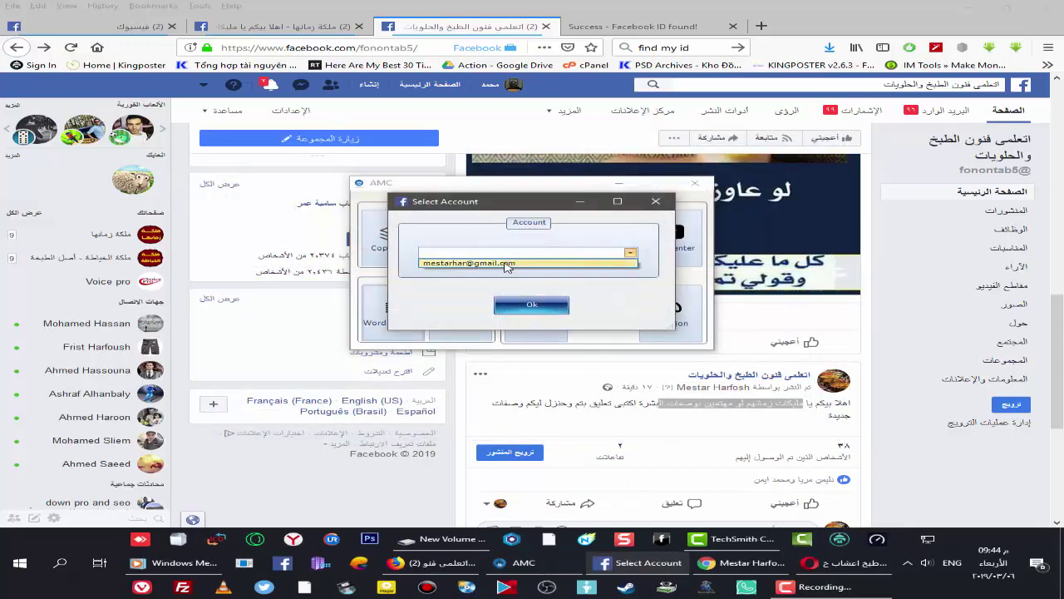
{"action": "left_click", "coordinate": [509, 271]}
{"action": "left_click", "coordinate": [531, 304]}
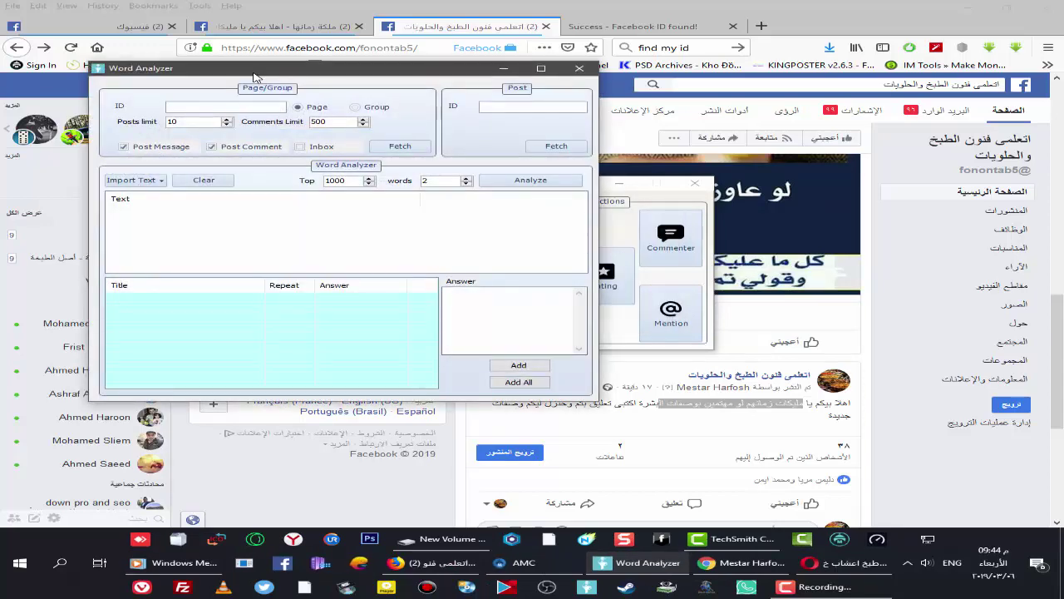
{"action": "left_click_drag", "start_coordinate": [256, 76], "coordinate": [286, 117]}
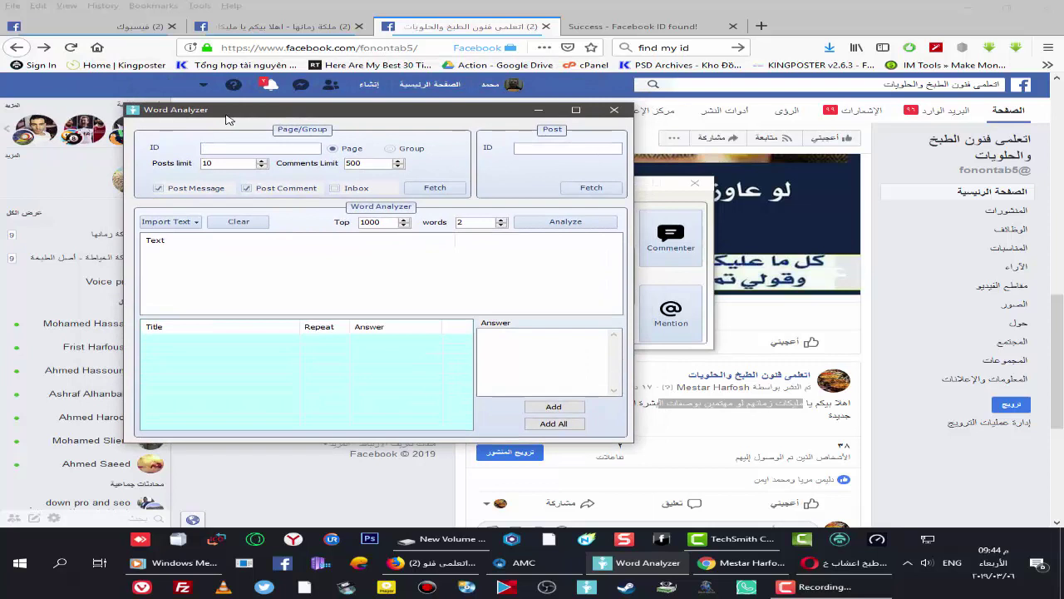
{"action": "left_click", "coordinate": [247, 152]}
{"action": "right_click", "coordinate": [276, 148]}
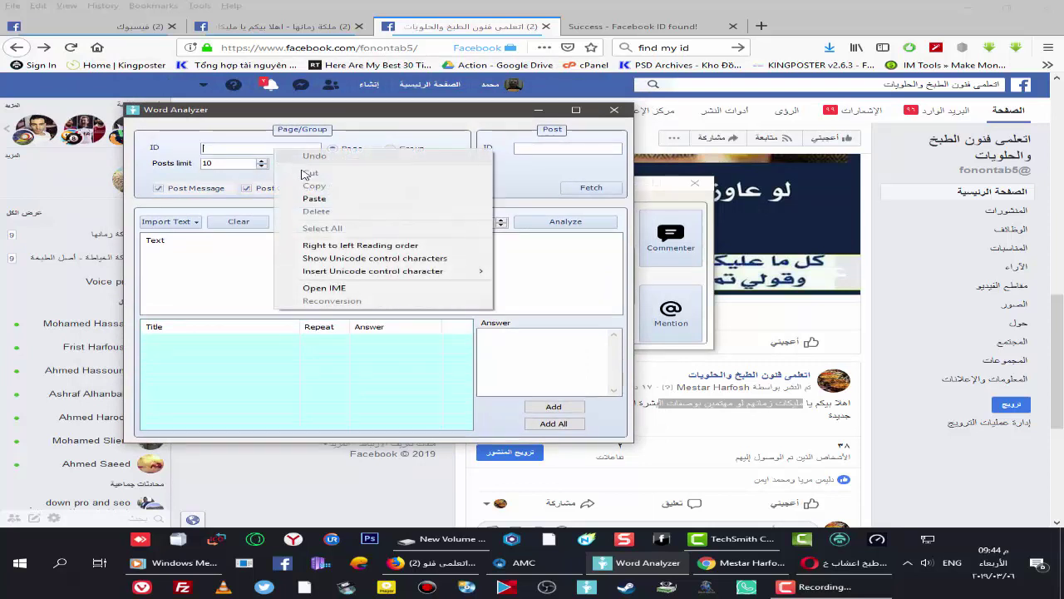
{"action": "left_click", "coordinate": [299, 197]}
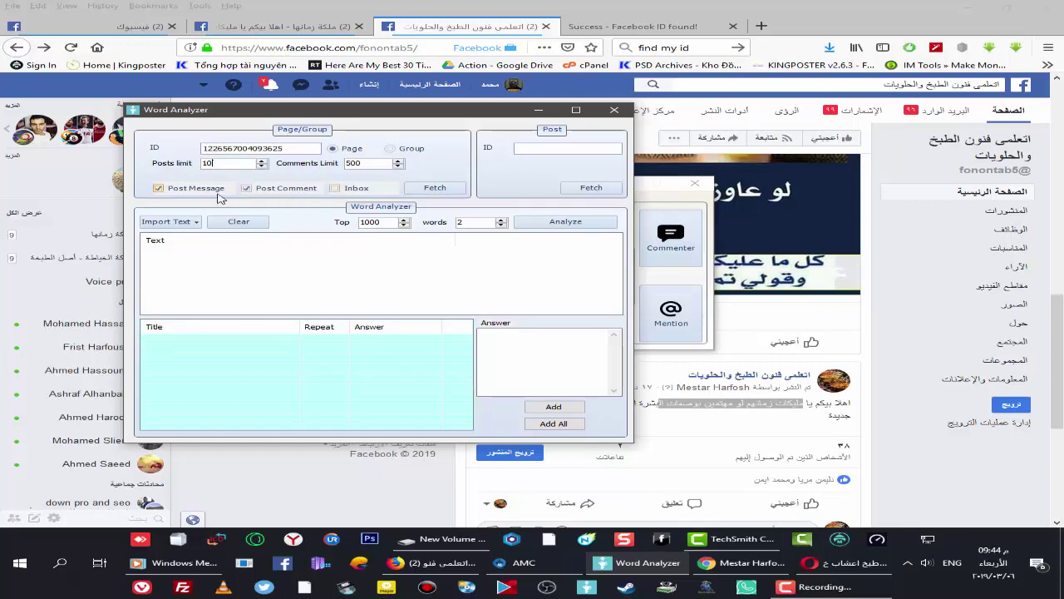
{"action": "left_click", "coordinate": [435, 187]}
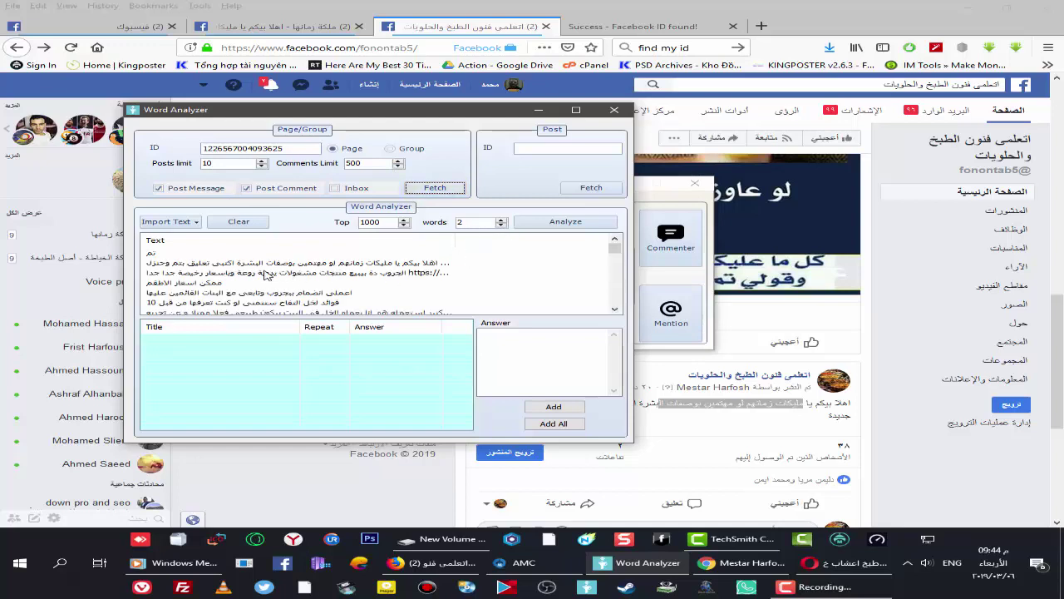
Step: Look through the fetched texts and analyze them for two-word phrases
{"action": "left_click", "coordinate": [262, 265]}
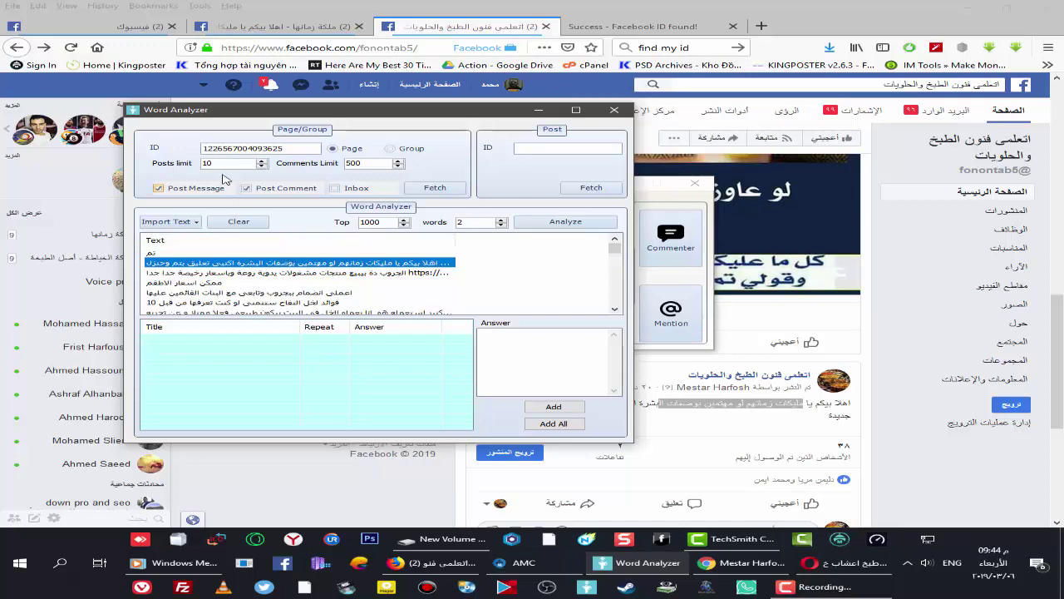
{"action": "scroll", "coordinate": [195, 261], "scroll_direction": "down", "scroll_amount": 5}
{"action": "scroll", "coordinate": [223, 281], "scroll_direction": "down", "scroll_amount": 8}
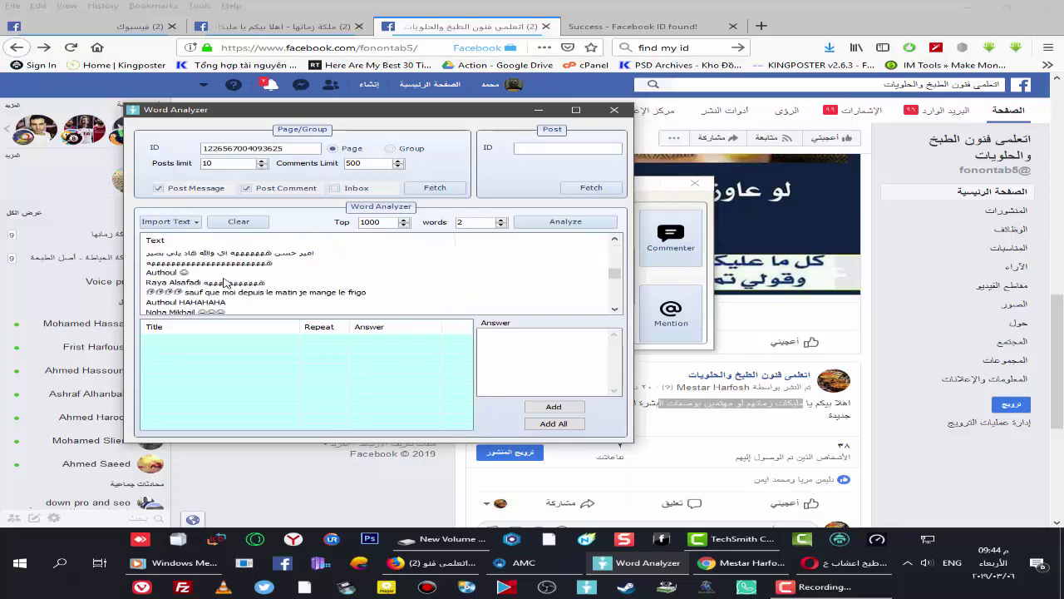
{"action": "scroll", "coordinate": [233, 284], "scroll_direction": "up", "scroll_amount": 12}
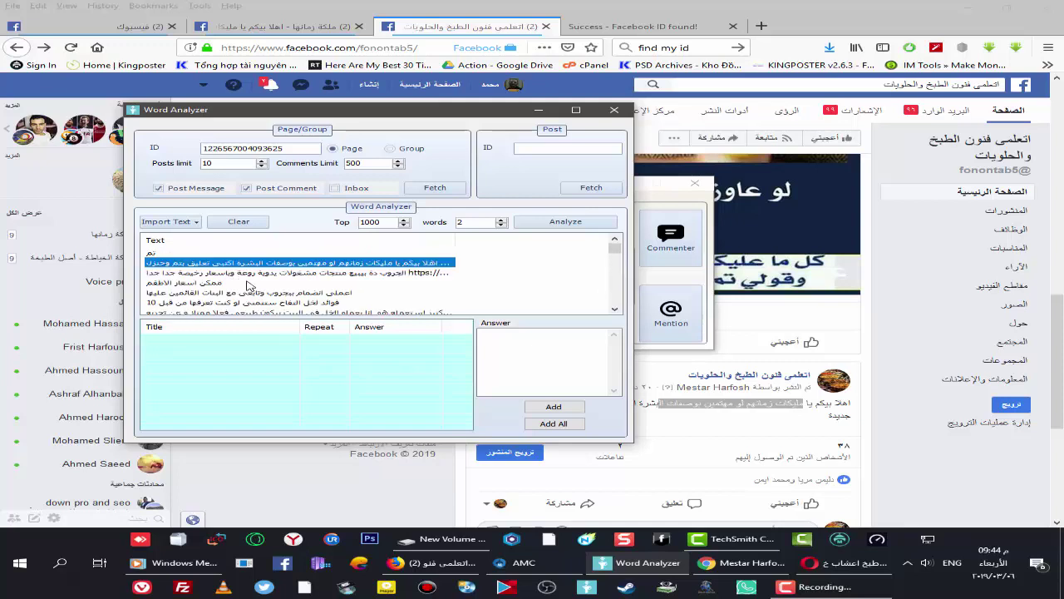
{"action": "scroll", "coordinate": [249, 285], "scroll_direction": "down", "scroll_amount": 15}
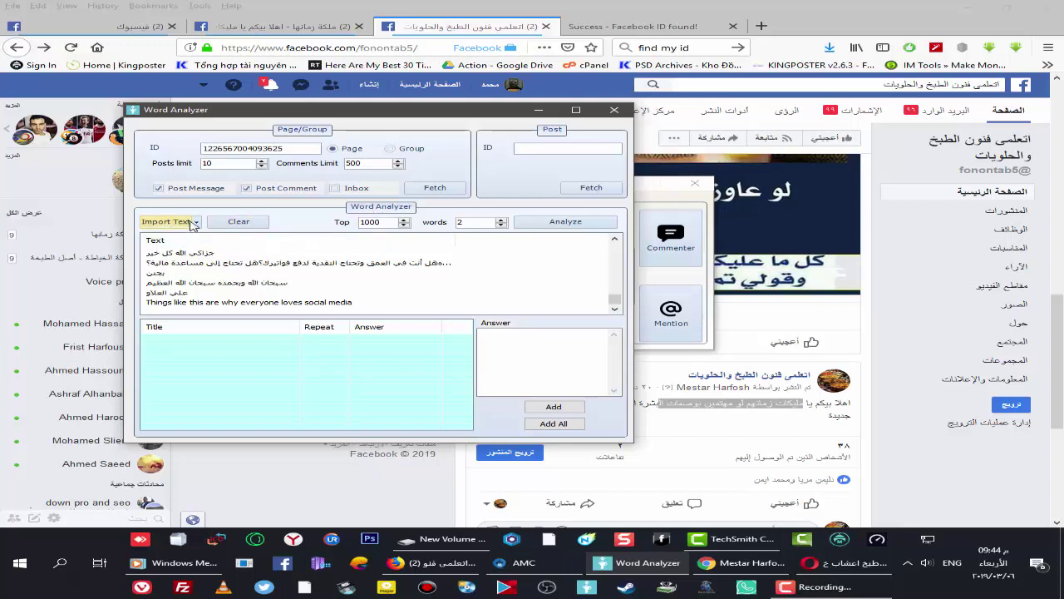
{"action": "left_click", "coordinate": [533, 227]}
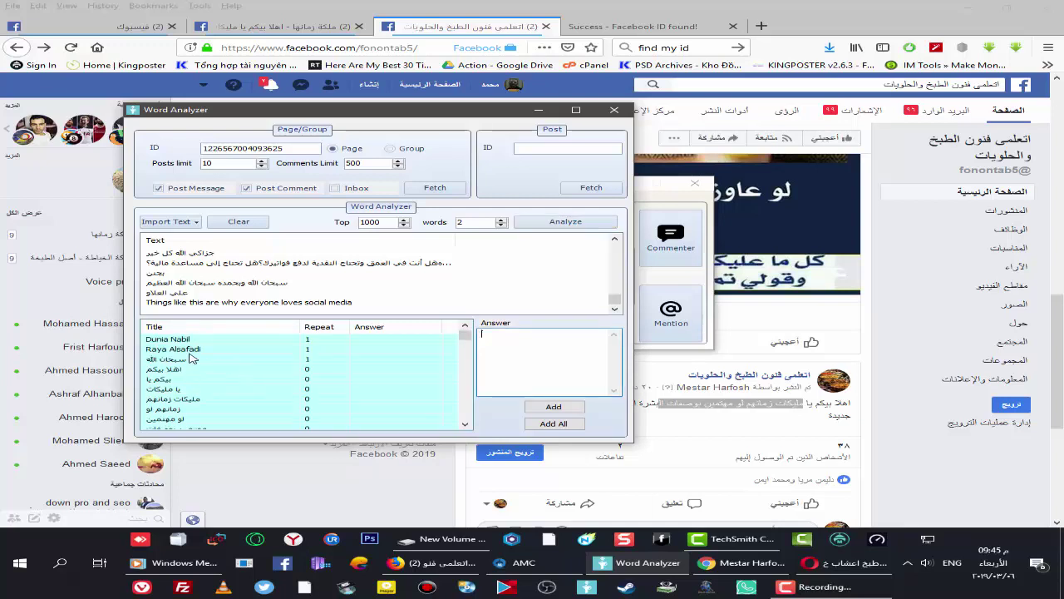
Step: Examine the analyzed phrases in the Title list and how often each one repeats
{"action": "left_click", "coordinate": [213, 340]}
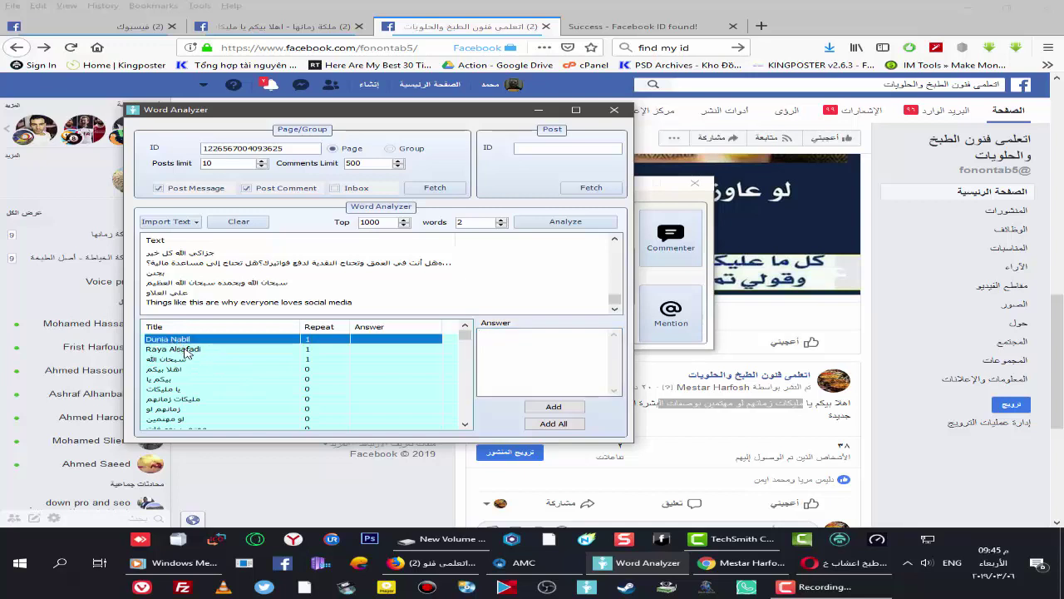
{"action": "left_click", "coordinate": [188, 350]}
{"action": "left_click", "coordinate": [189, 370]}
{"action": "scroll", "coordinate": [213, 381], "scroll_direction": "down", "scroll_amount": 1}
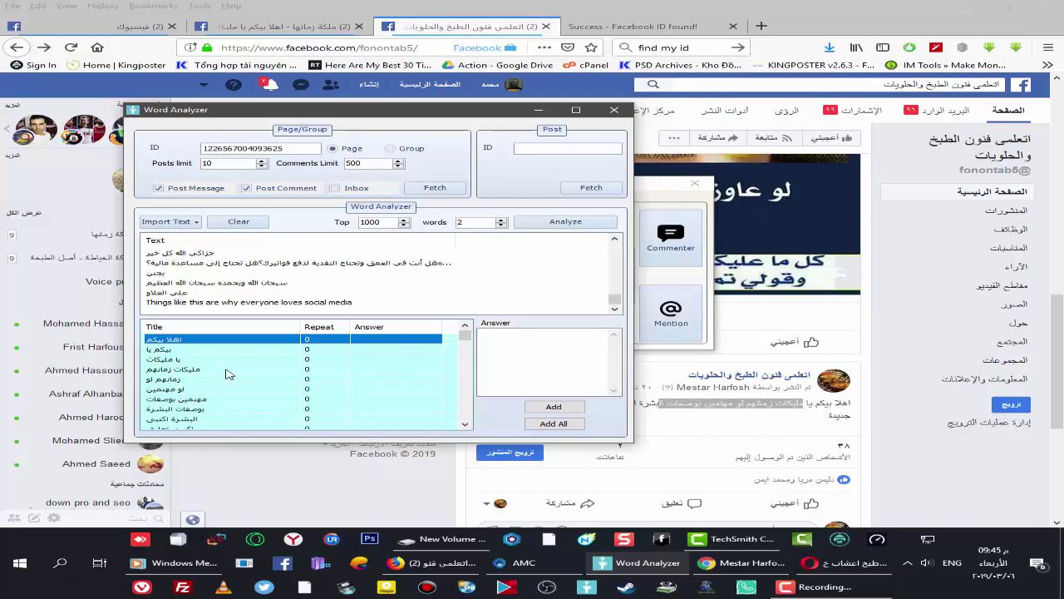
{"action": "left_click", "coordinate": [190, 400]}
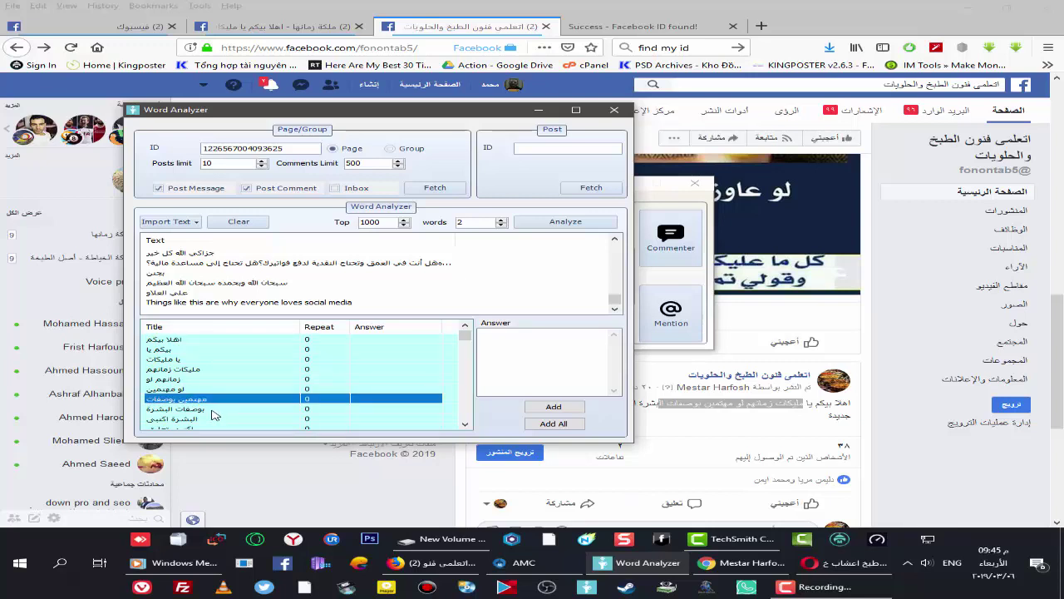
{"action": "left_click", "coordinate": [212, 409]}
{"action": "scroll", "coordinate": [213, 415], "scroll_direction": "down", "scroll_amount": 2}
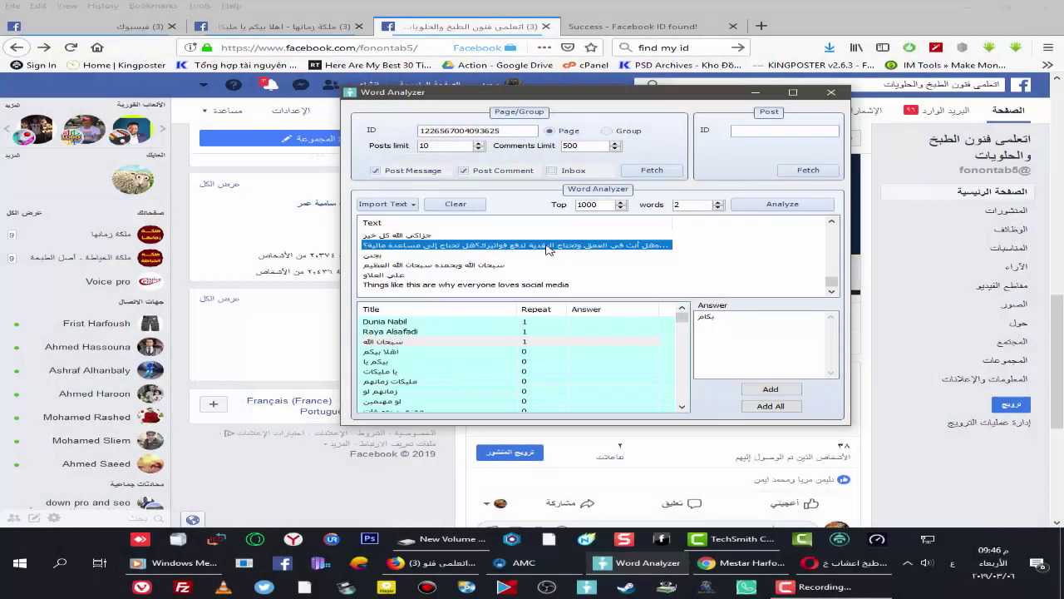
Step: Compare the fetched texts from the beginning with the most repeated entries in the Title list
{"action": "left_click_drag", "start_coordinate": [519, 99], "coordinate": [388, 92]}
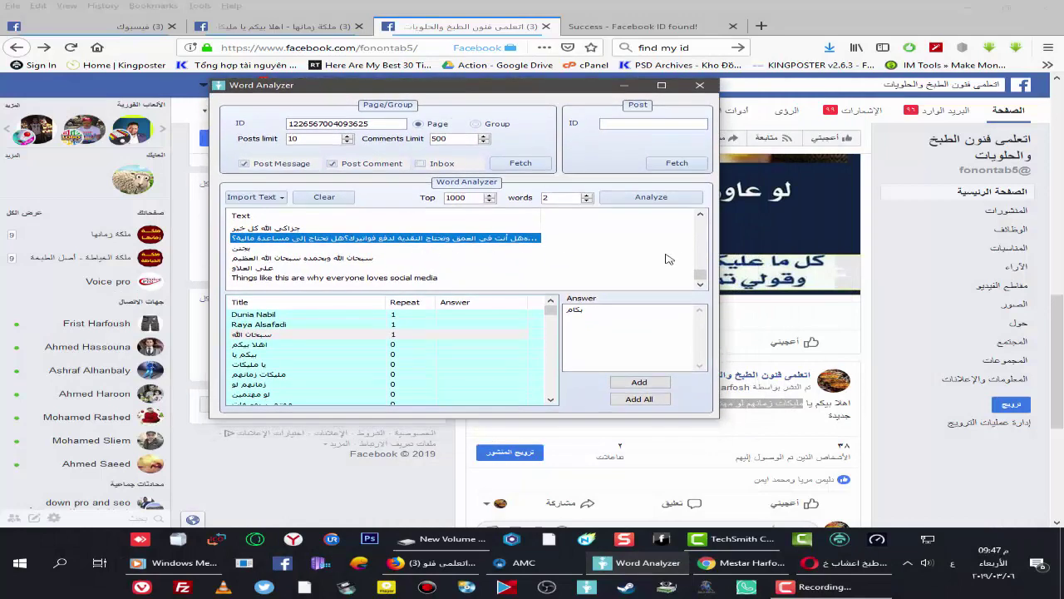
{"action": "left_click_drag", "start_coordinate": [701, 275], "coordinate": [700, 220]}
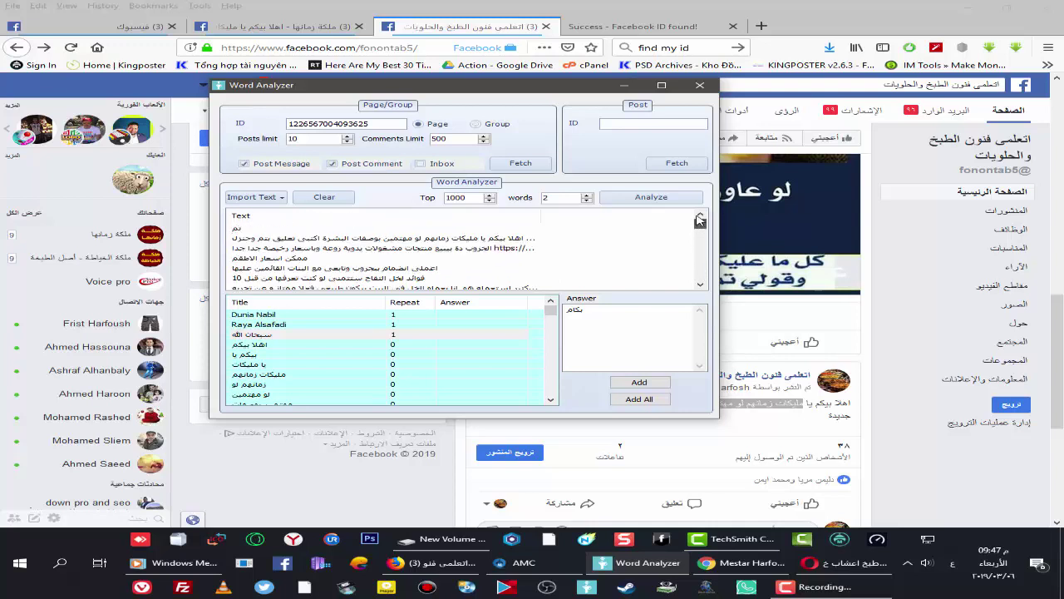
{"action": "left_click", "coordinate": [481, 248]}
{"action": "scroll", "coordinate": [409, 281], "scroll_direction": "down", "scroll_amount": 1}
{"action": "left_click", "coordinate": [464, 333]}
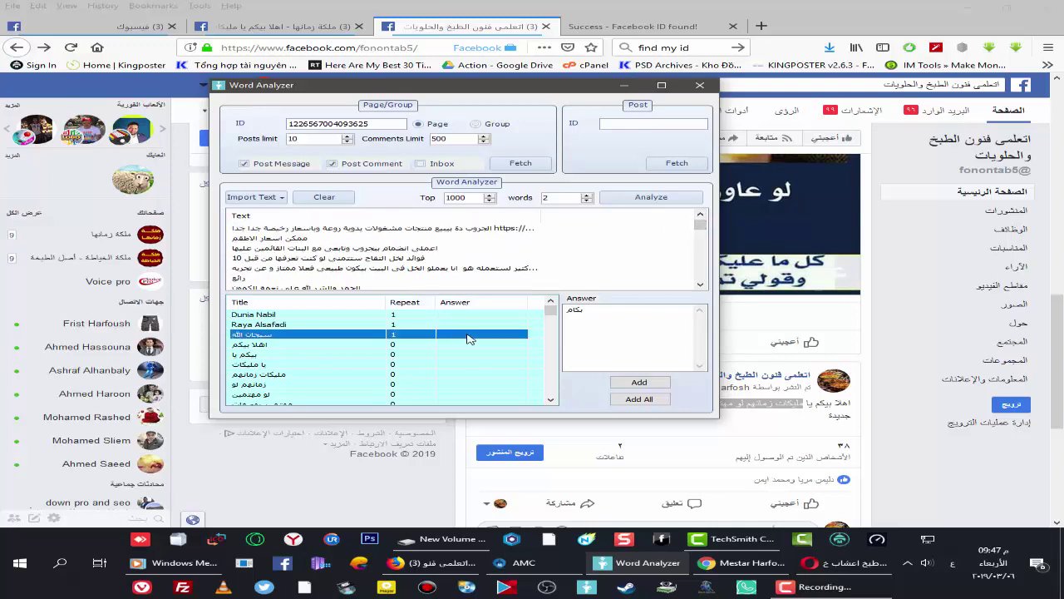
{"action": "mouse_move", "coordinate": [551, 310]}
{"action": "left_mouse_down"}
{"action": "mouse_move", "coordinate": [571, 385]}
{"action": "mouse_move", "coordinate": [570, 309]}
{"action": "left_mouse_up"}
{"action": "left_click", "coordinate": [349, 335]}
{"action": "left_click", "coordinate": [269, 316]}
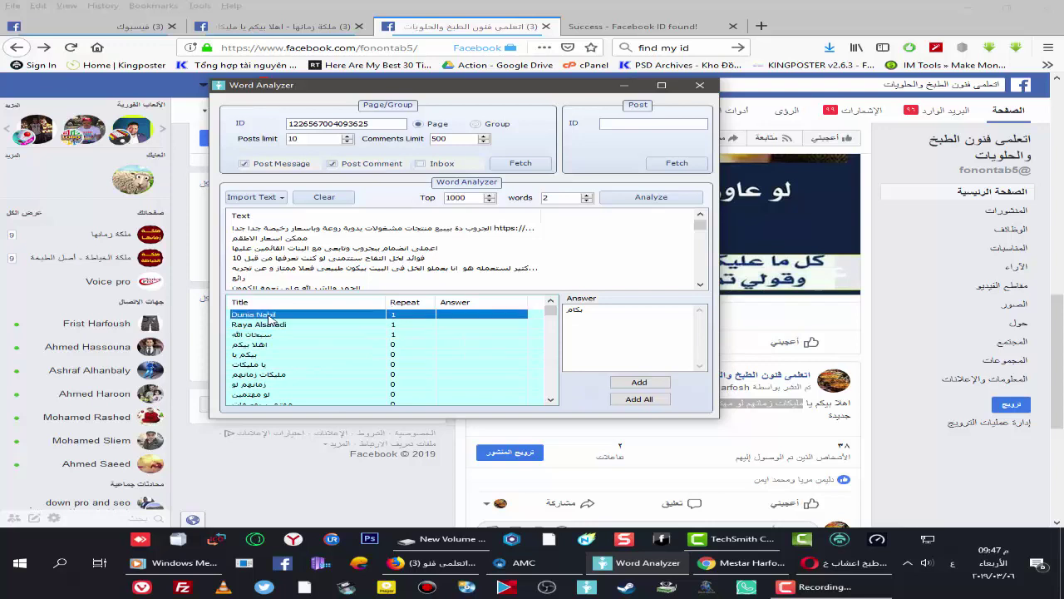
{"action": "left_click", "coordinate": [290, 324]}
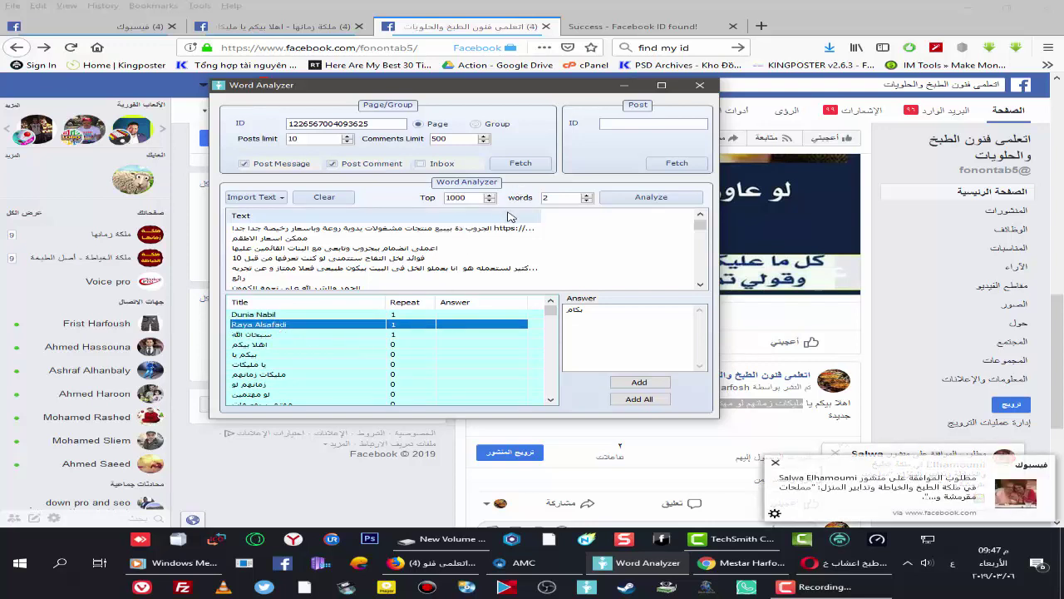
Step: Close Word Analyzer and open the Engagement Rate tool from AMC with the saved account
{"action": "left_click", "coordinate": [699, 84]}
{"action": "left_click", "coordinate": [460, 314]}
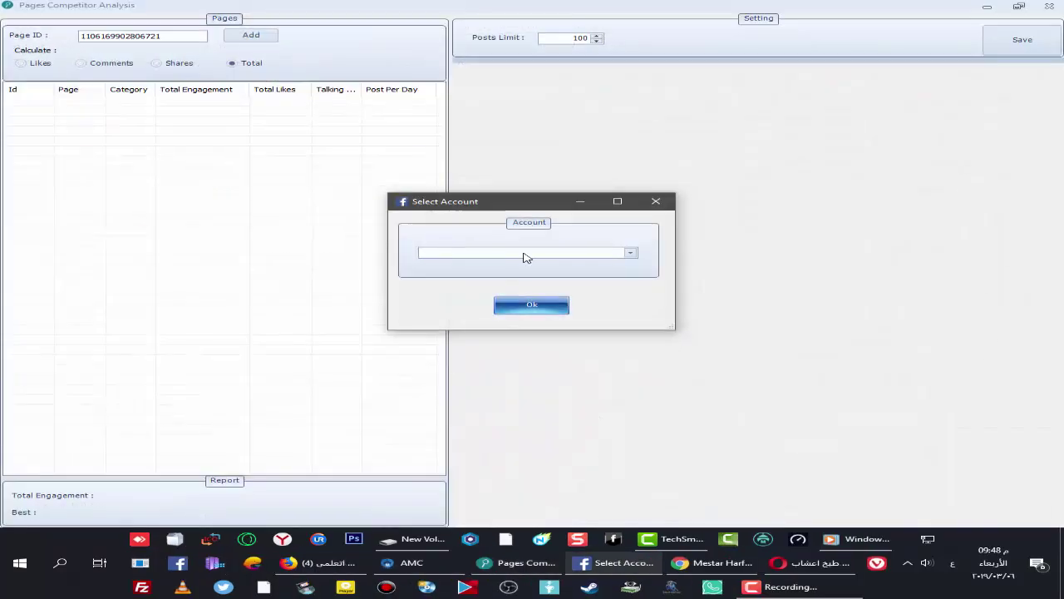
{"action": "left_click", "coordinate": [532, 253]}
{"action": "left_click", "coordinate": [500, 263]}
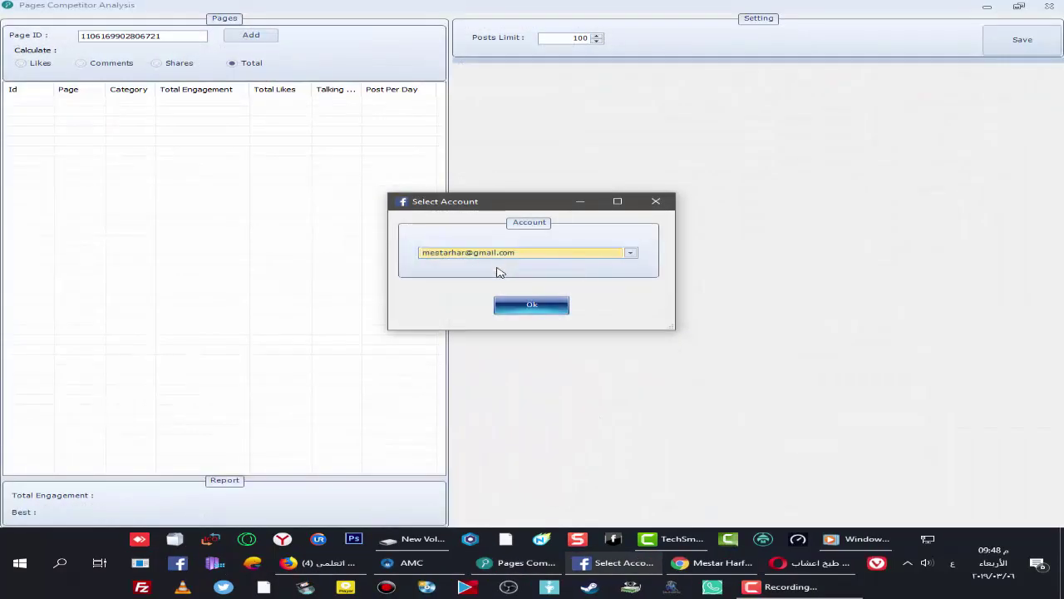
{"action": "left_click", "coordinate": [537, 306]}
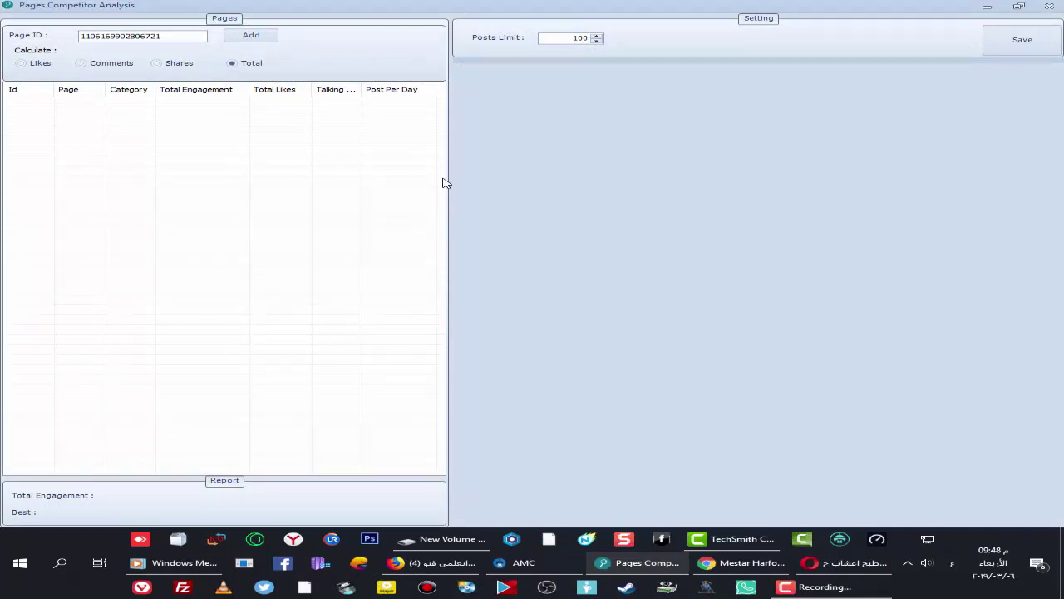
{"action": "left_click_drag", "start_coordinate": [180, 38], "coordinate": [60, 40]}
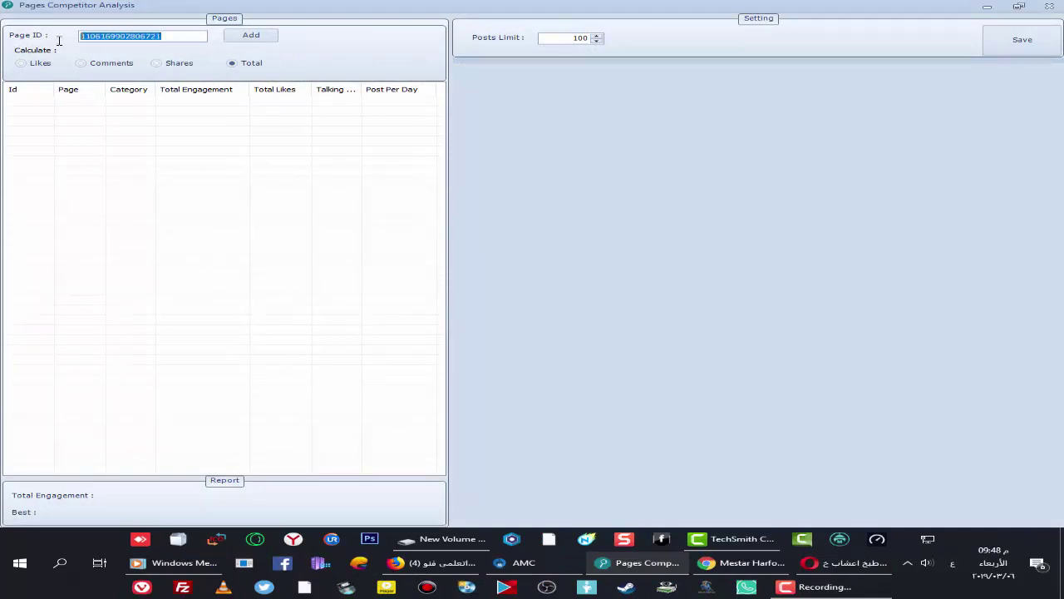
{"action": "key", "text": "ctrl+v"}
{"action": "left_click", "coordinate": [242, 38]}
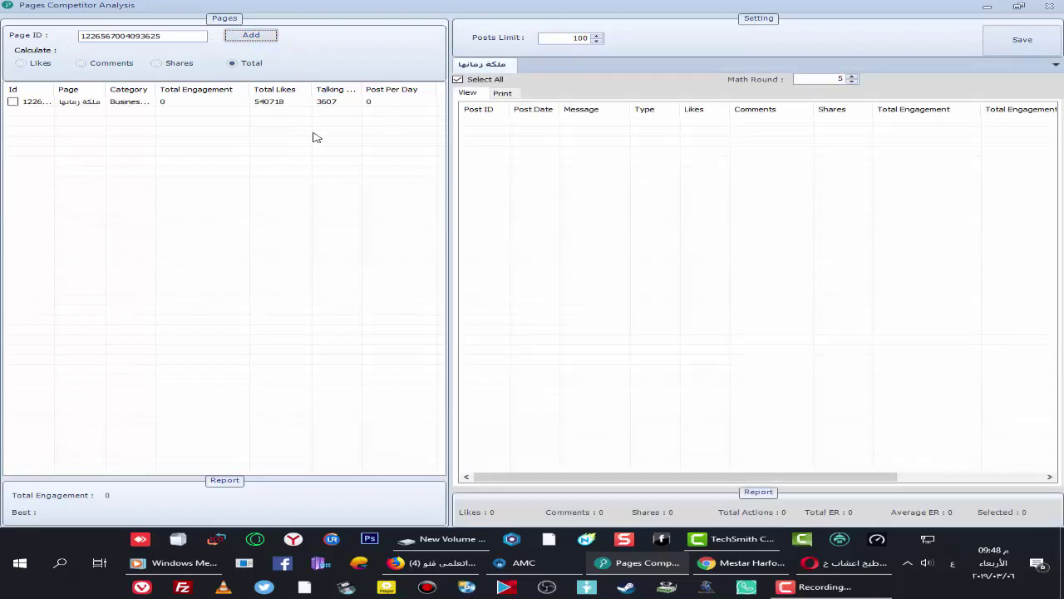
{"action": "left_click", "coordinate": [222, 104]}
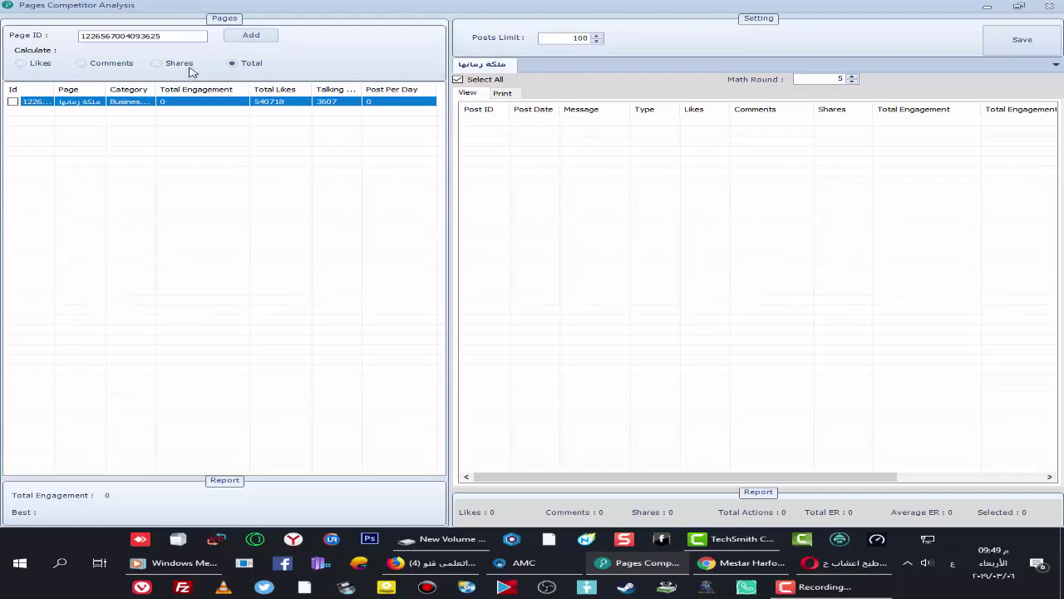
Step: Check the added page, try the Likes, Comments and Shares calculation options, and set Calculate to Total
{"action": "left_click", "coordinate": [36, 65]}
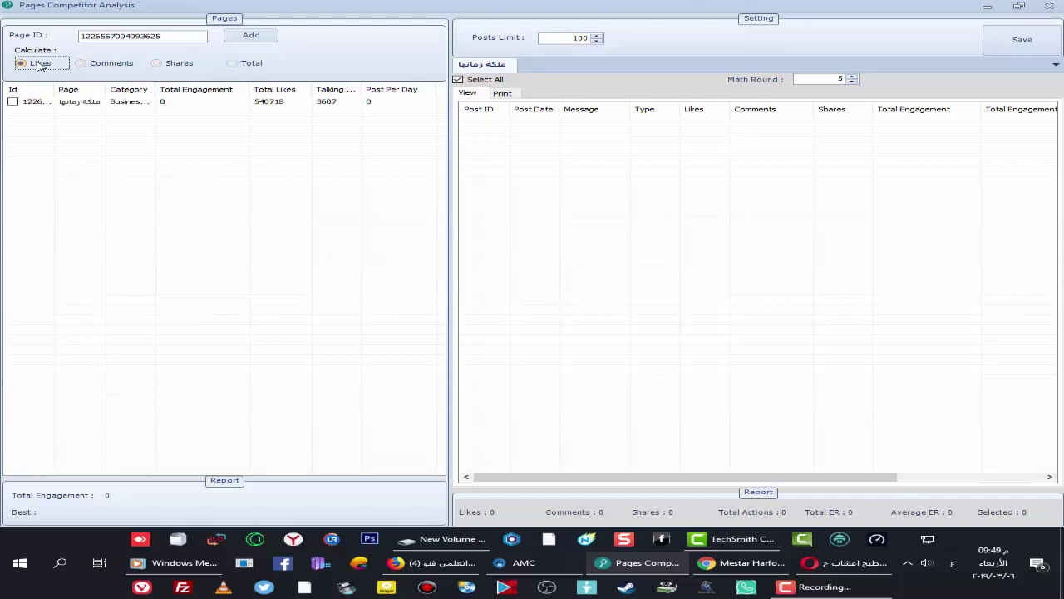
{"action": "left_click", "coordinate": [13, 102]}
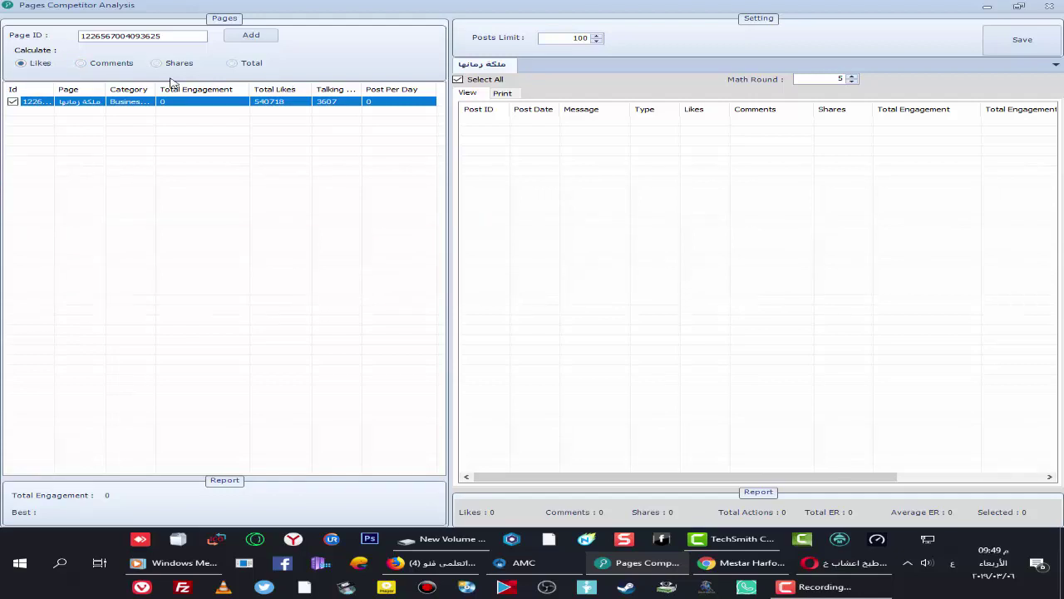
{"action": "left_click", "coordinate": [232, 64]}
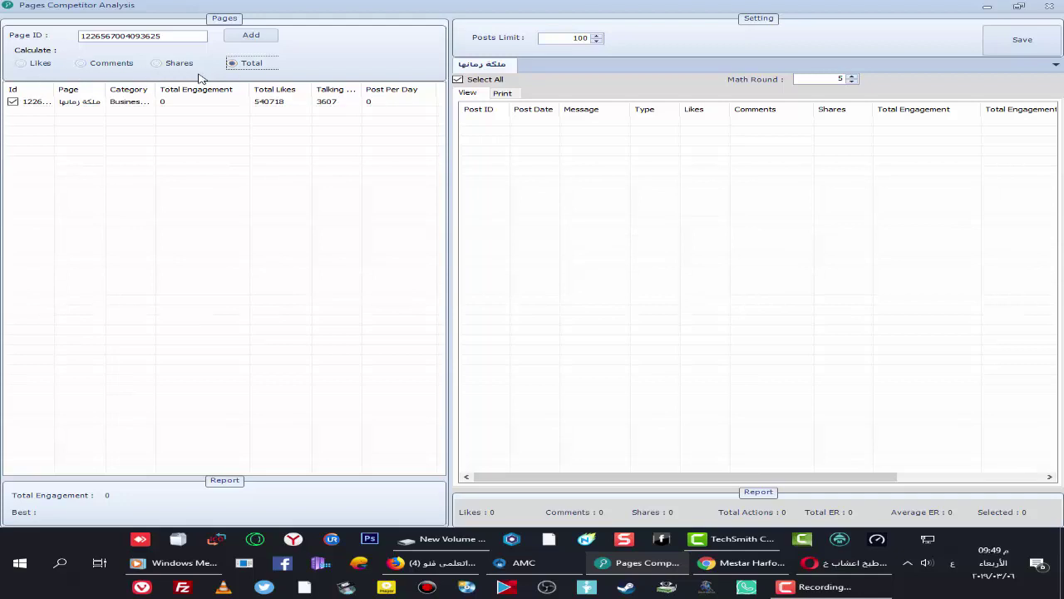
{"action": "left_click", "coordinate": [23, 64]}
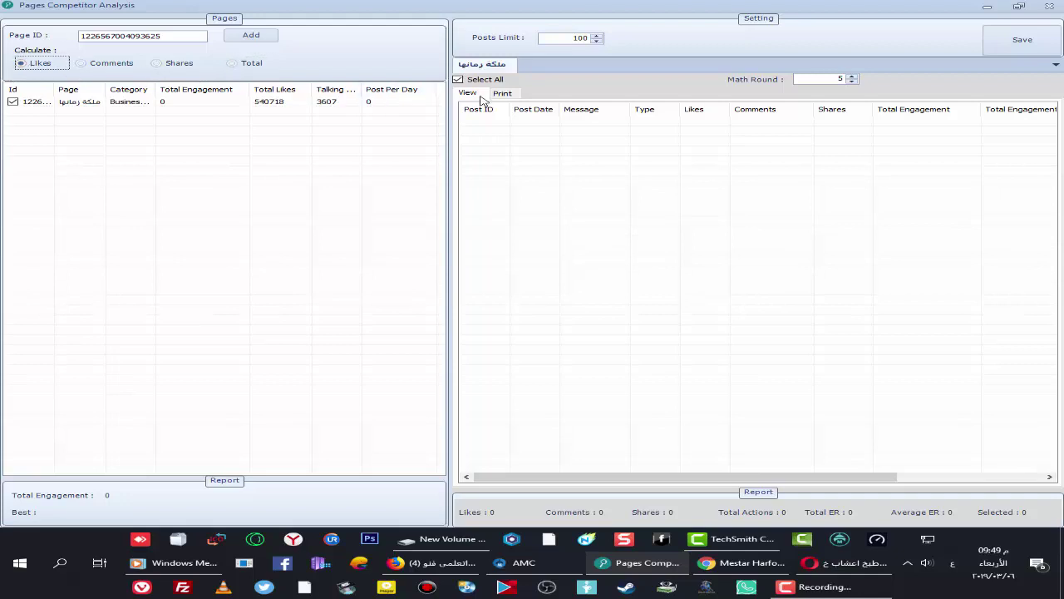
{"action": "left_click", "coordinate": [121, 67]}
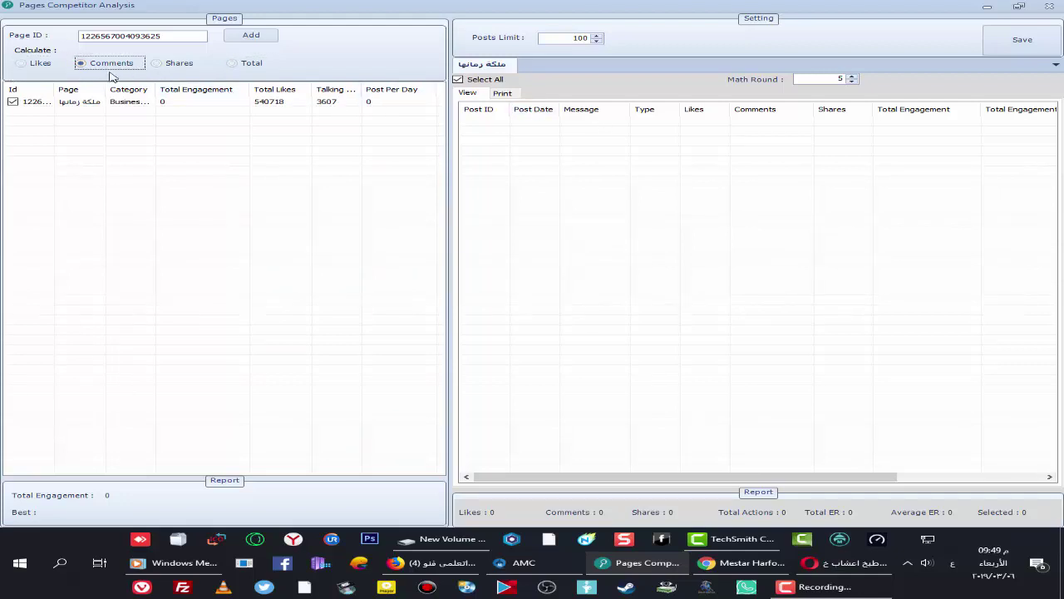
{"action": "left_click", "coordinate": [161, 66]}
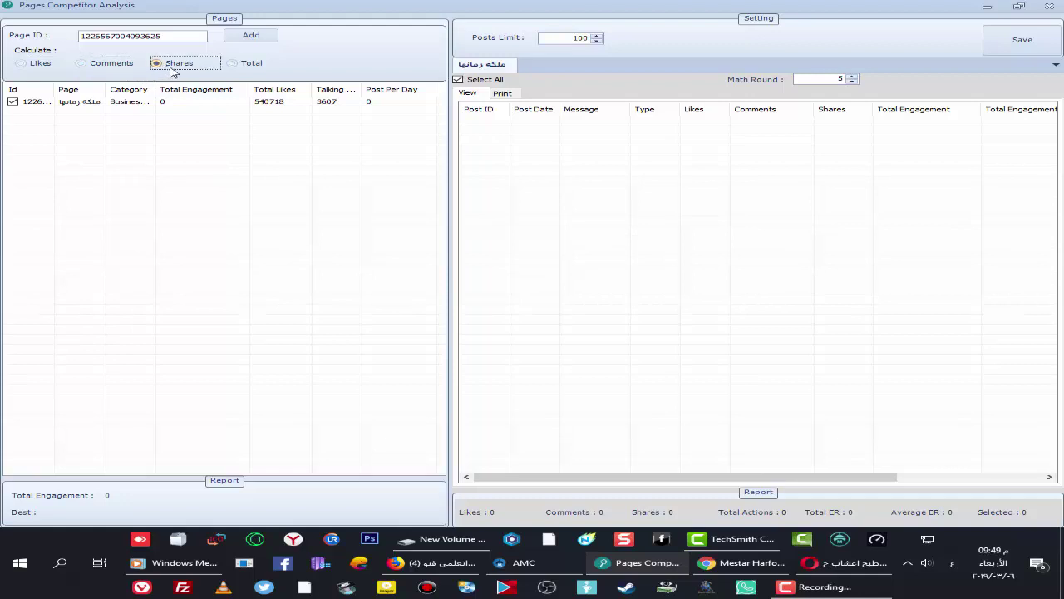
{"action": "left_click", "coordinate": [232, 65]}
Step: Load the posts of the added competitor page with a limit of 100 and Calculate set to Total
{"action": "right_click", "coordinate": [308, 144]}
{"action": "right_click", "coordinate": [262, 103]}
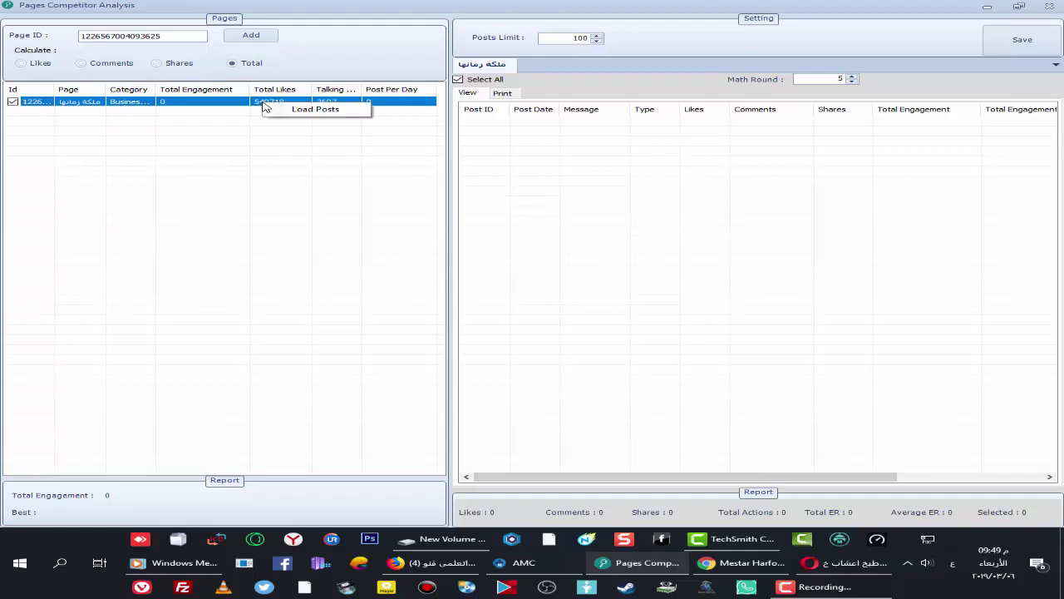
{"action": "left_click", "coordinate": [299, 108]}
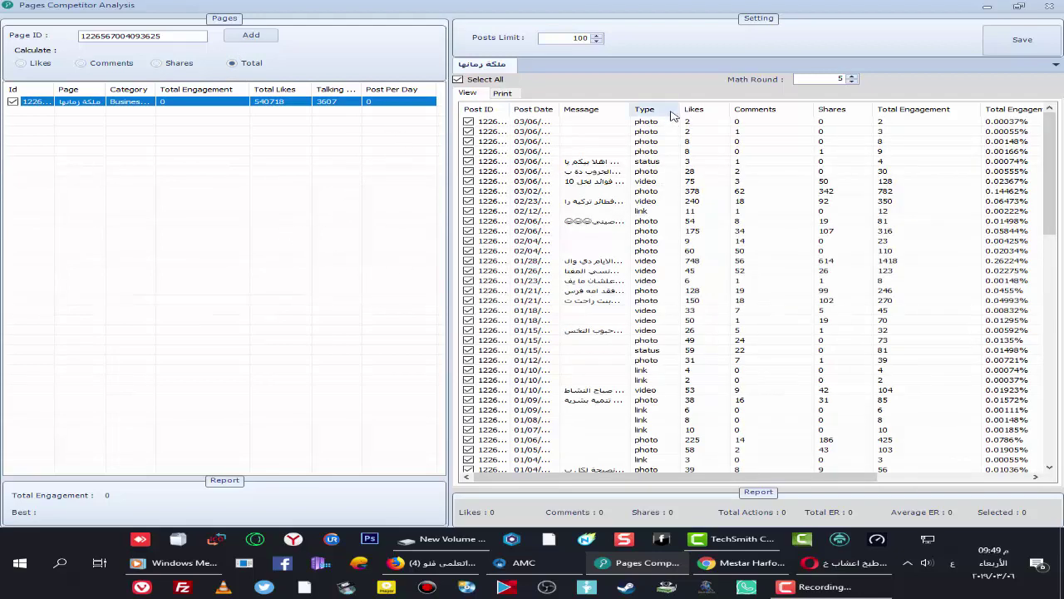
Step: Try to sort the competitor page's posts by message and by likes while they are loading
{"action": "left_click", "coordinate": [619, 109]}
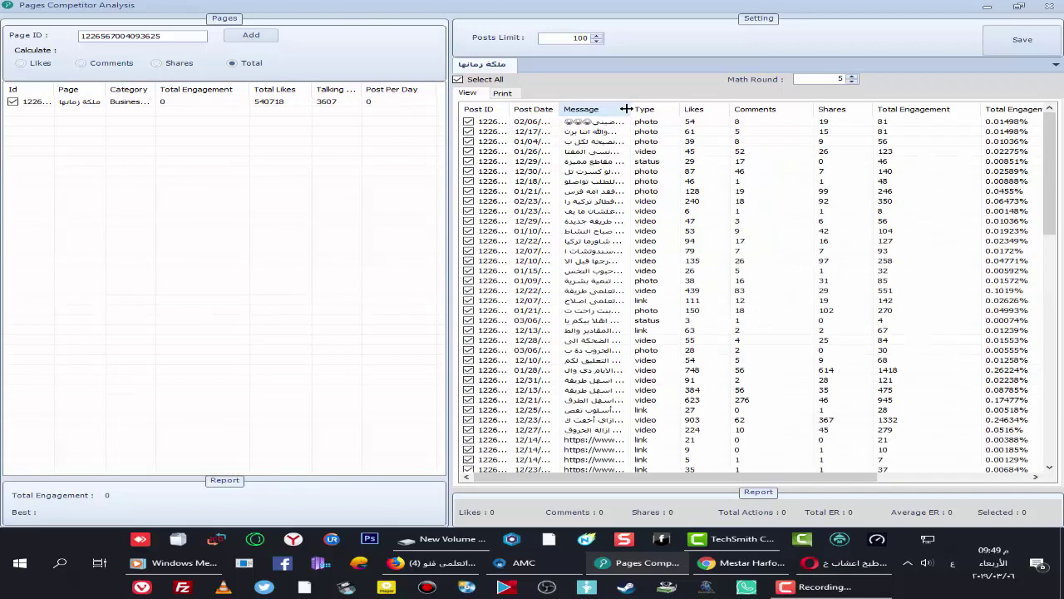
{"action": "left_click", "coordinate": [693, 110]}
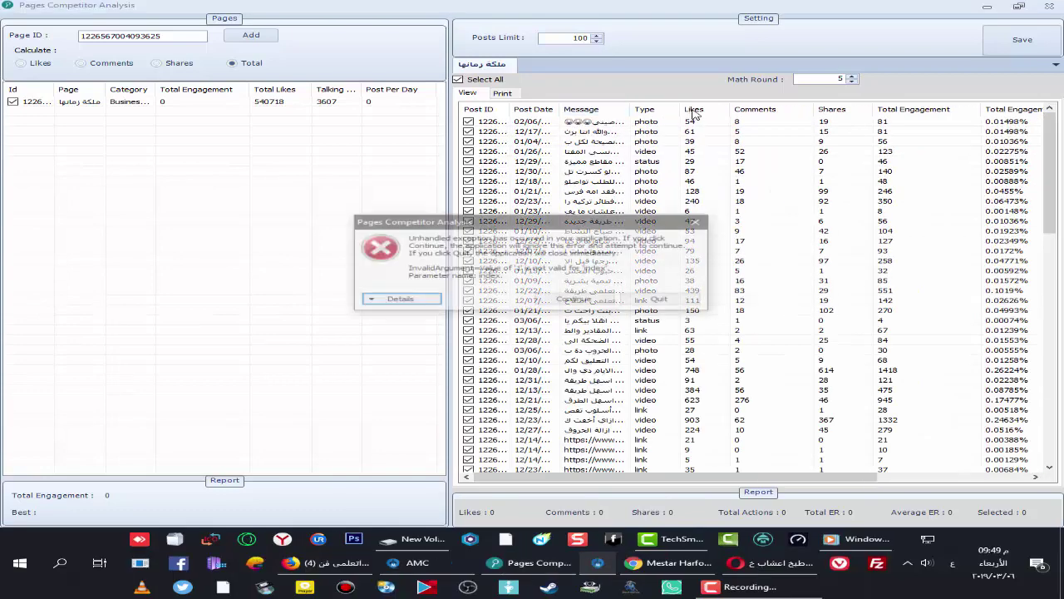
{"action": "left_click", "coordinate": [591, 296]}
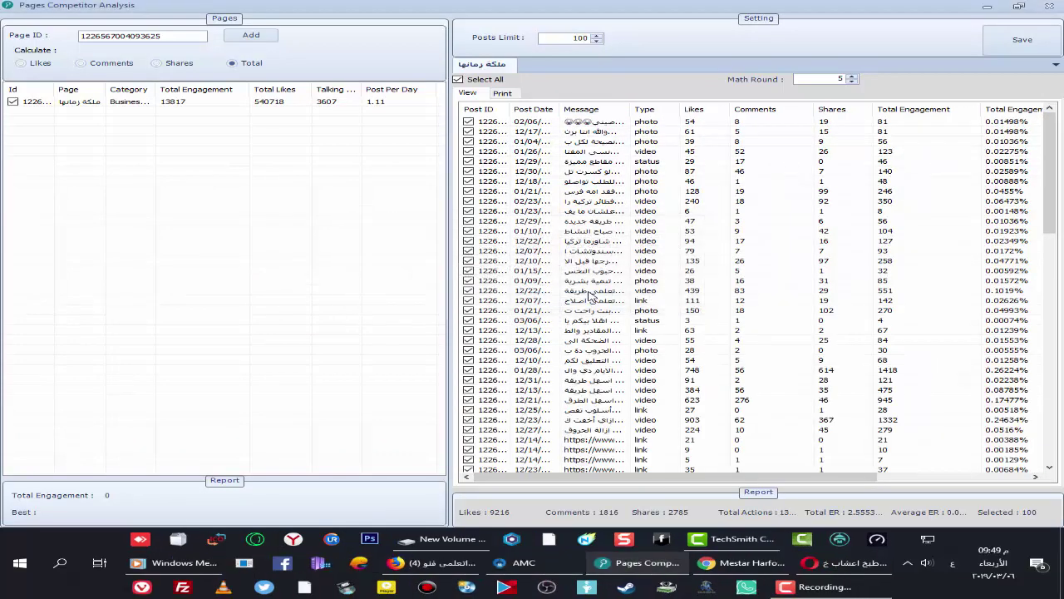
{"action": "left_click", "coordinate": [742, 563]}
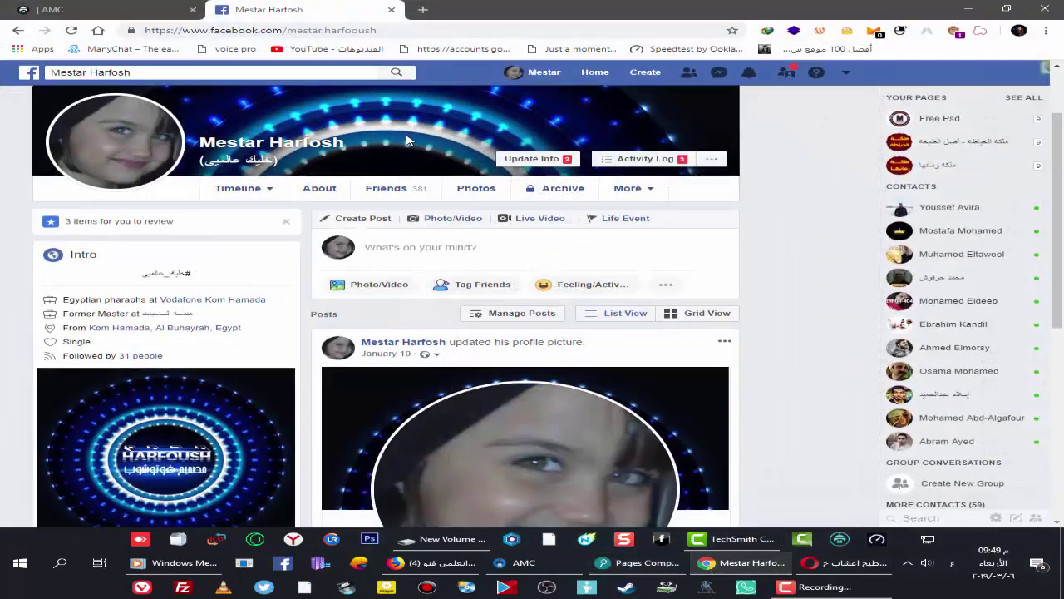
{"action": "left_click", "coordinate": [524, 75]}
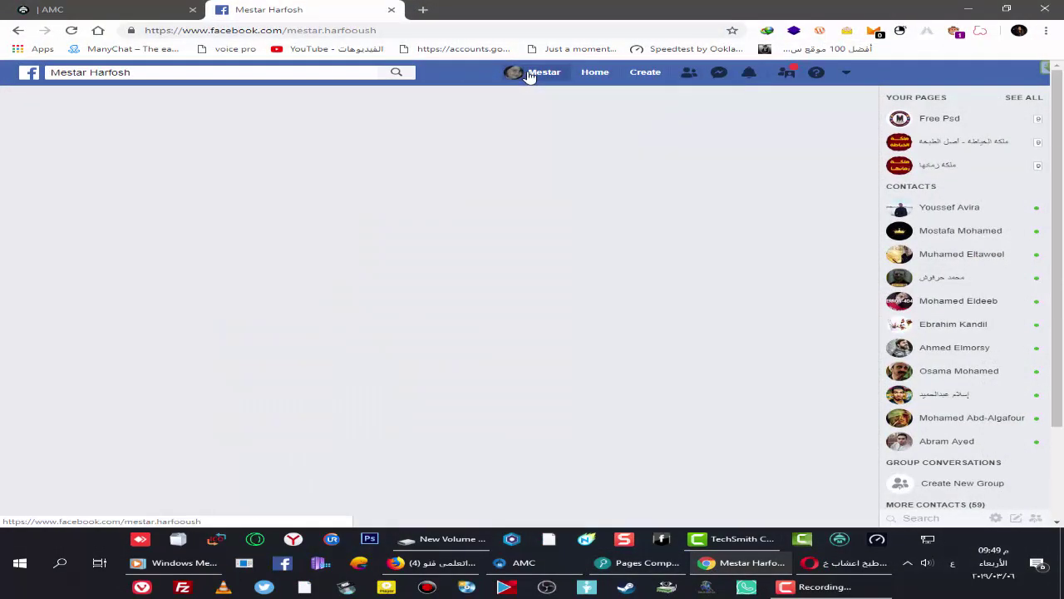
{"action": "left_click", "coordinate": [969, 8]}
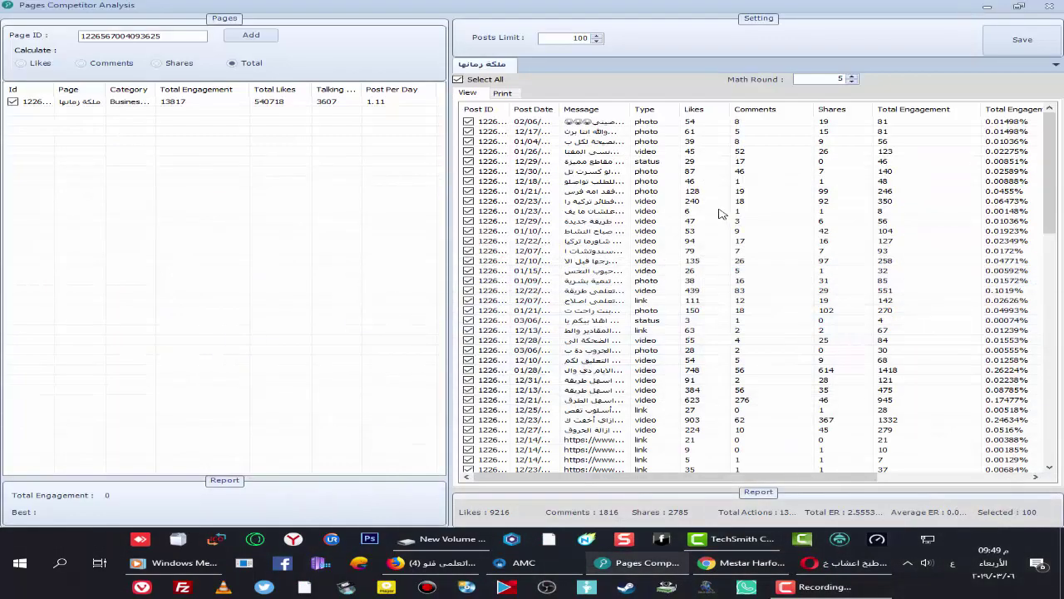
Step: Sort the loaded posts by post date and finally by likes, from highest to lowest
{"action": "left_click", "coordinate": [537, 112]}
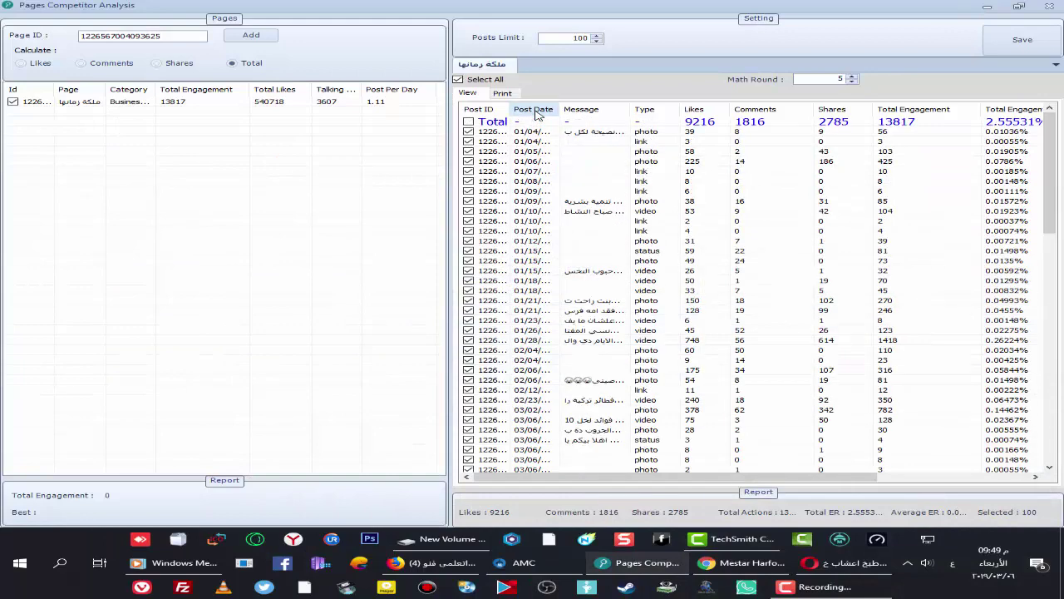
{"action": "left_click", "coordinate": [538, 111]}
{"action": "left_click", "coordinate": [537, 111]}
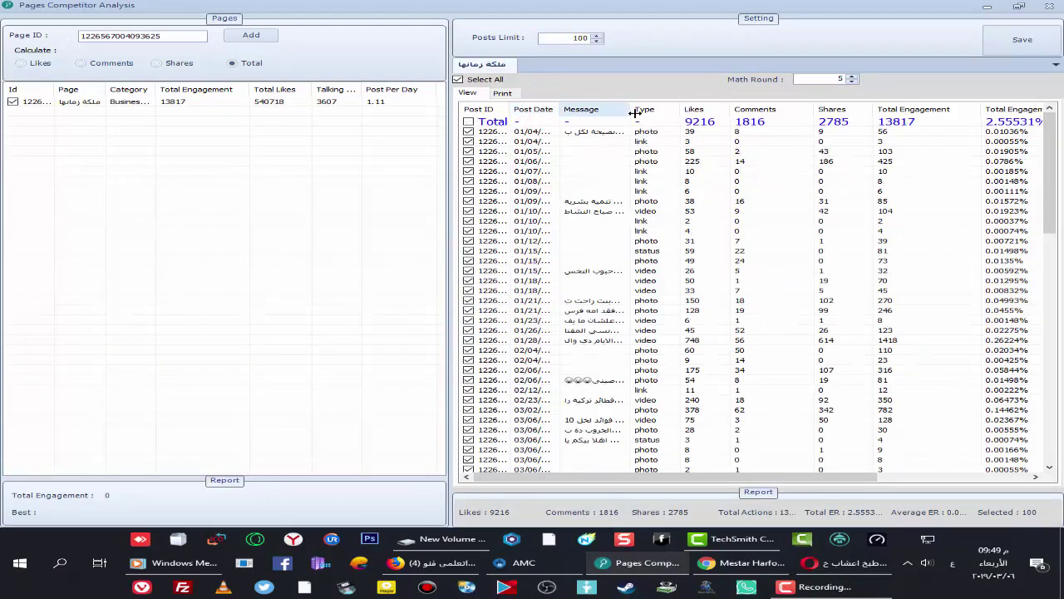
{"action": "left_click", "coordinate": [693, 109]}
{"action": "left_click", "coordinate": [693, 109]}
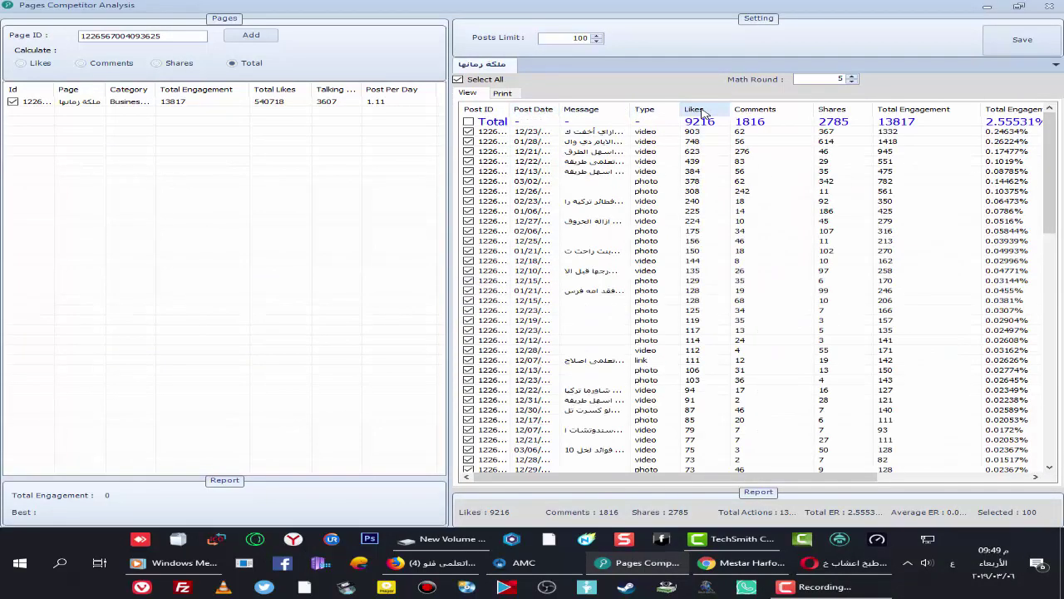
Step: Widen the Post ID and Post Date columns, narrow the Message column, and dismiss the Facebook notification
{"action": "left_click_drag", "start_coordinate": [632, 109], "coordinate": [653, 108]}
{"action": "left_click_drag", "start_coordinate": [558, 109], "coordinate": [579, 109]}
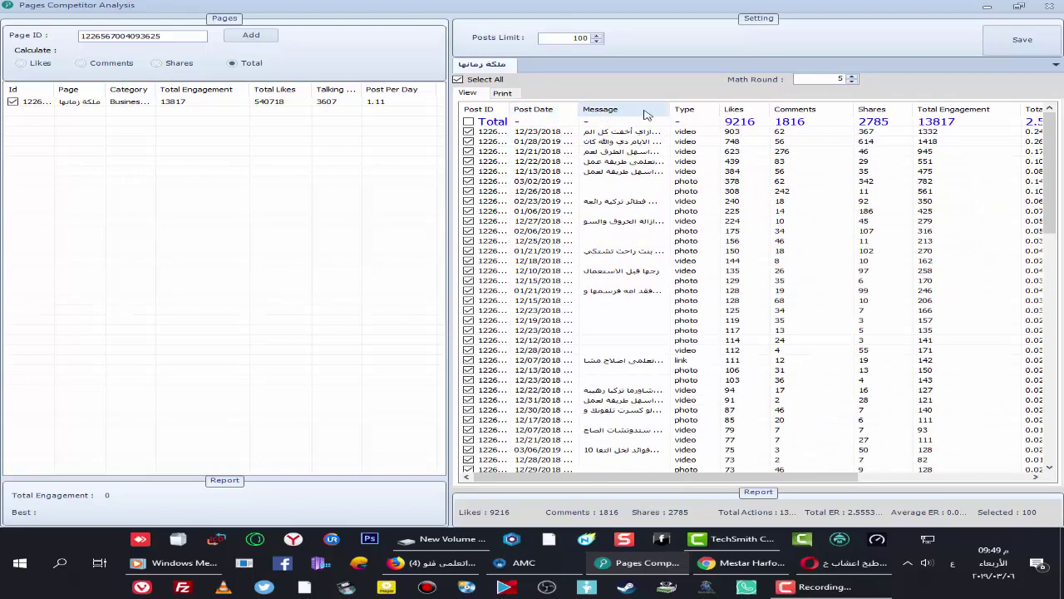
{"action": "mouse_move", "coordinate": [671, 109]}
{"action": "left_mouse_down"}
{"action": "mouse_move", "coordinate": [623, 109]}
{"action": "mouse_move", "coordinate": [664, 109]}
{"action": "left_mouse_up"}
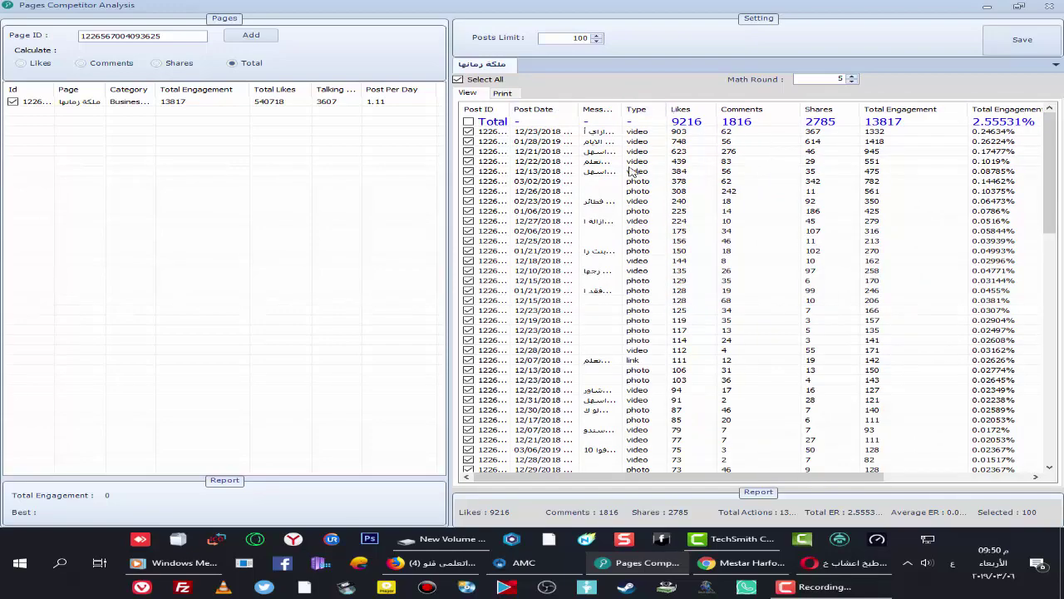
{"action": "mouse_move", "coordinate": [509, 108]}
{"action": "left_mouse_down"}
{"action": "mouse_move", "coordinate": [553, 111]}
{"action": "mouse_move", "coordinate": [519, 109]}
{"action": "left_mouse_up"}
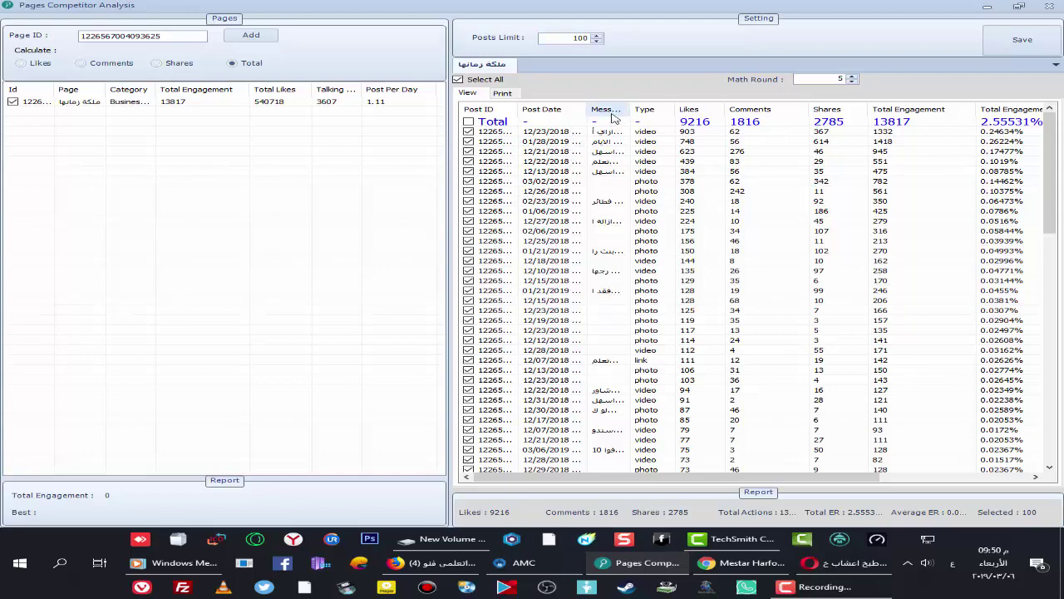
{"action": "mouse_move", "coordinate": [628, 110]}
{"action": "left_mouse_down"}
{"action": "mouse_move", "coordinate": [694, 111]}
{"action": "mouse_move", "coordinate": [632, 111]}
{"action": "left_mouse_up"}
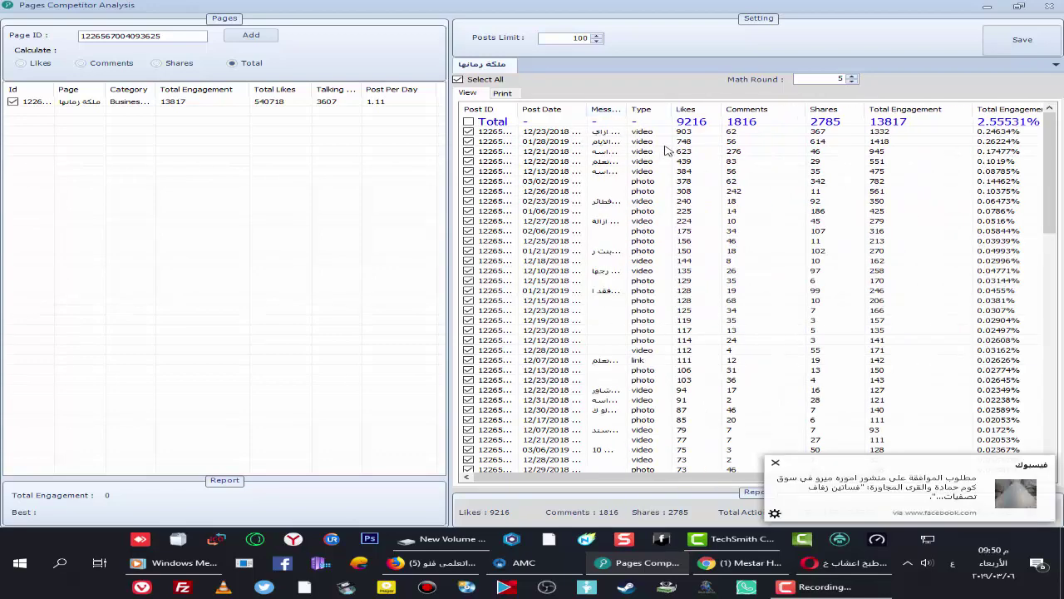
{"action": "left_click", "coordinate": [776, 462]}
Step: Examine the engagement columns of the sorted posts, picking out the video posts of 01/28/2019 and 12/22/2018
{"action": "mouse_move", "coordinate": [798, 478]}
{"action": "left_mouse_down"}
{"action": "mouse_move", "coordinate": [938, 485]}
{"action": "mouse_move", "coordinate": [798, 482]}
{"action": "left_mouse_up"}
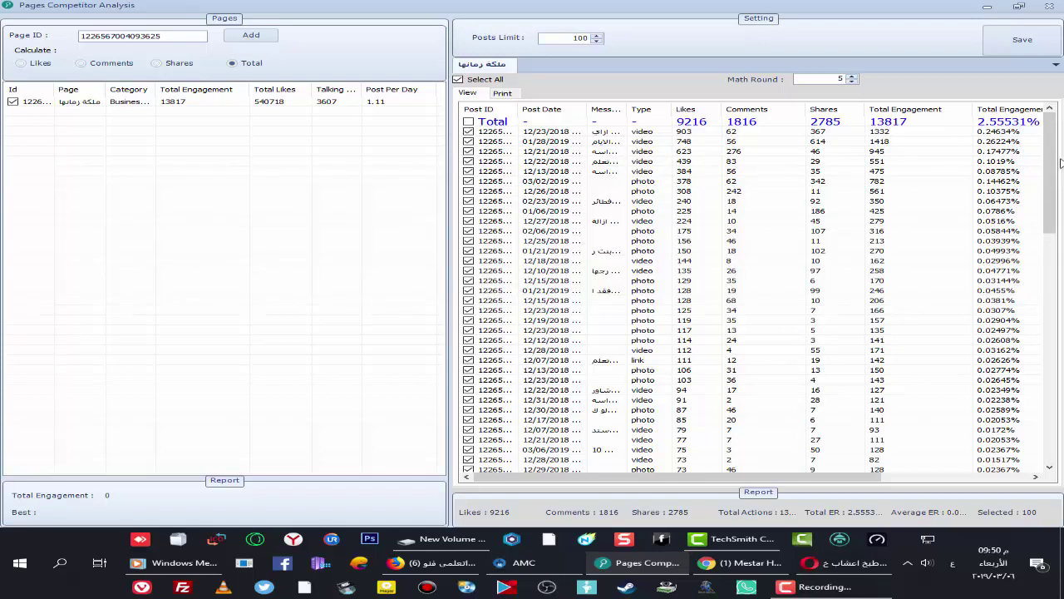
{"action": "left_click_drag", "start_coordinate": [1057, 191], "coordinate": [1061, 479]}
{"action": "left_click_drag", "start_coordinate": [1061, 420], "coordinate": [1055, 141]}
{"action": "left_click_drag", "start_coordinate": [883, 476], "coordinate": [909, 482]}
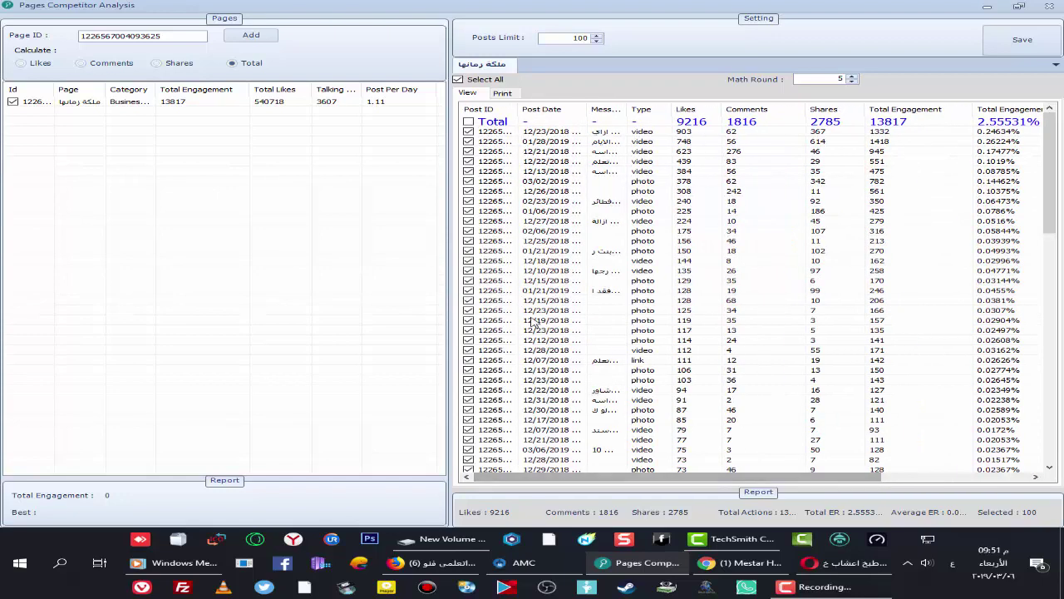
{"action": "left_click", "coordinate": [712, 143]}
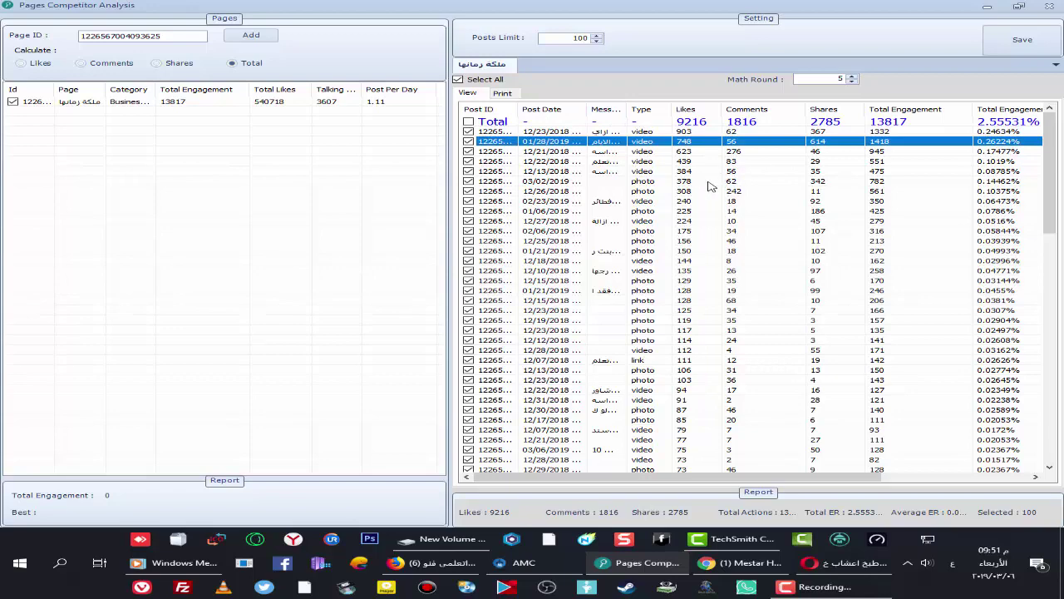
{"action": "left_click", "coordinate": [712, 162]}
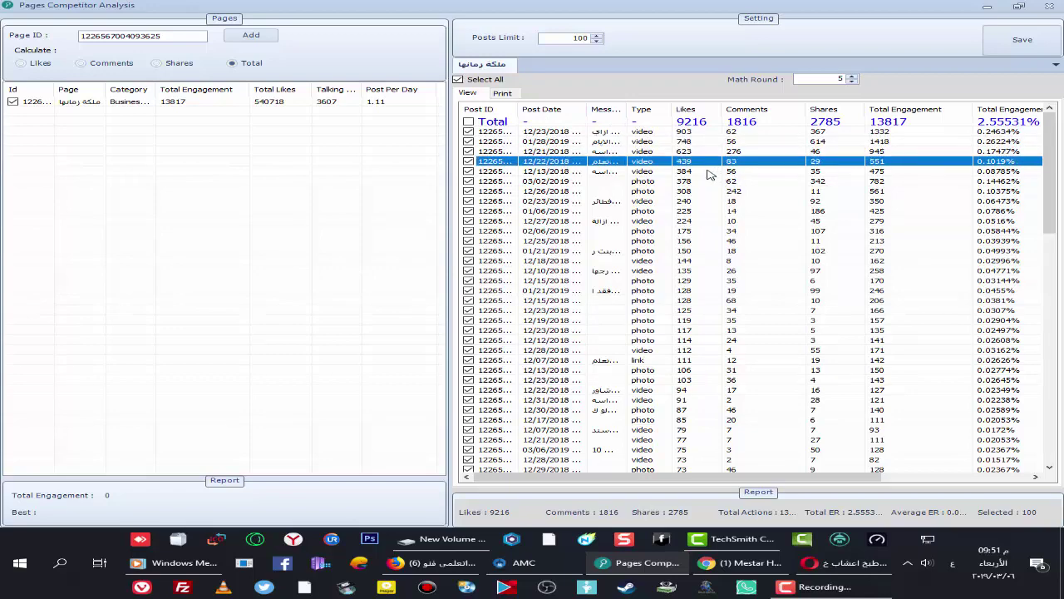
Step: Compare the likes of video, photo, link and status posts down to the end of the list, widening the Type column
{"action": "left_click_drag", "start_coordinate": [674, 109], "coordinate": [680, 109]}
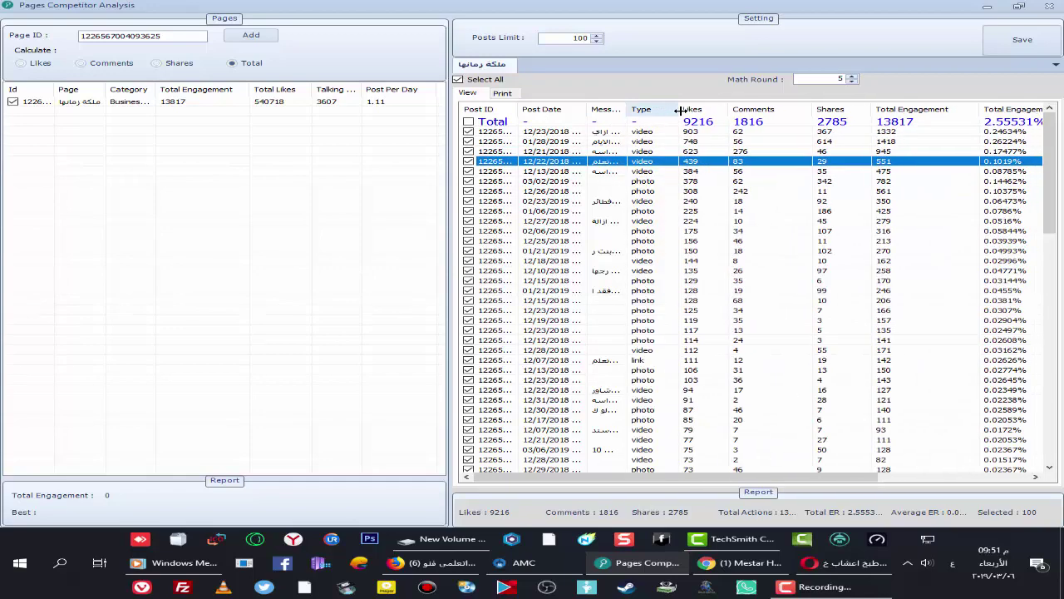
{"action": "scroll", "coordinate": [672, 251], "scroll_direction": "down", "scroll_amount": 1}
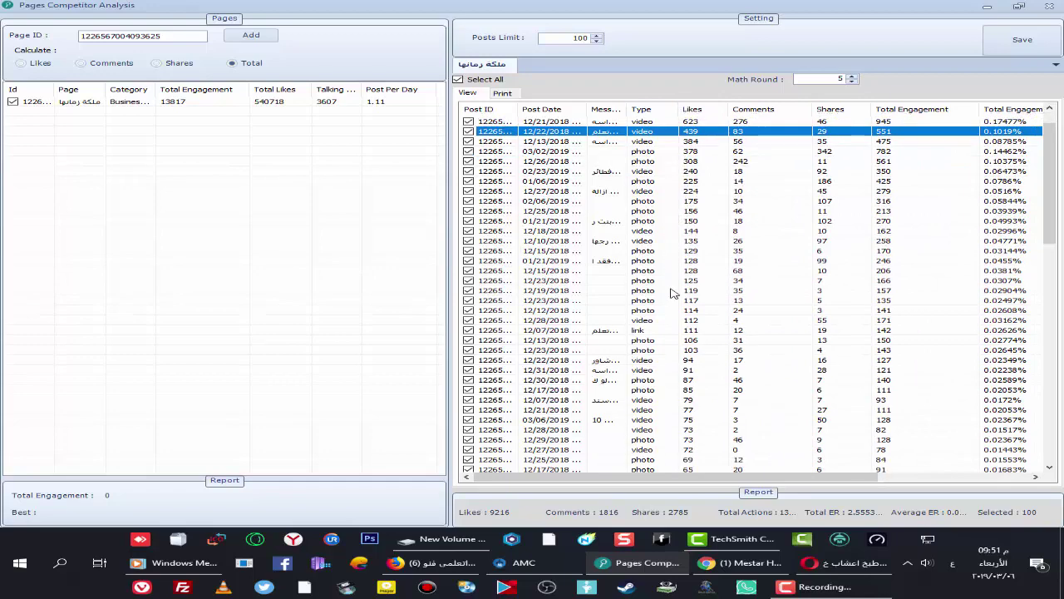
{"action": "left_click", "coordinate": [641, 333]}
{"action": "scroll", "coordinate": [641, 335], "scroll_direction": "down", "scroll_amount": 2}
{"action": "scroll", "coordinate": [657, 345], "scroll_direction": "down", "scroll_amount": 15}
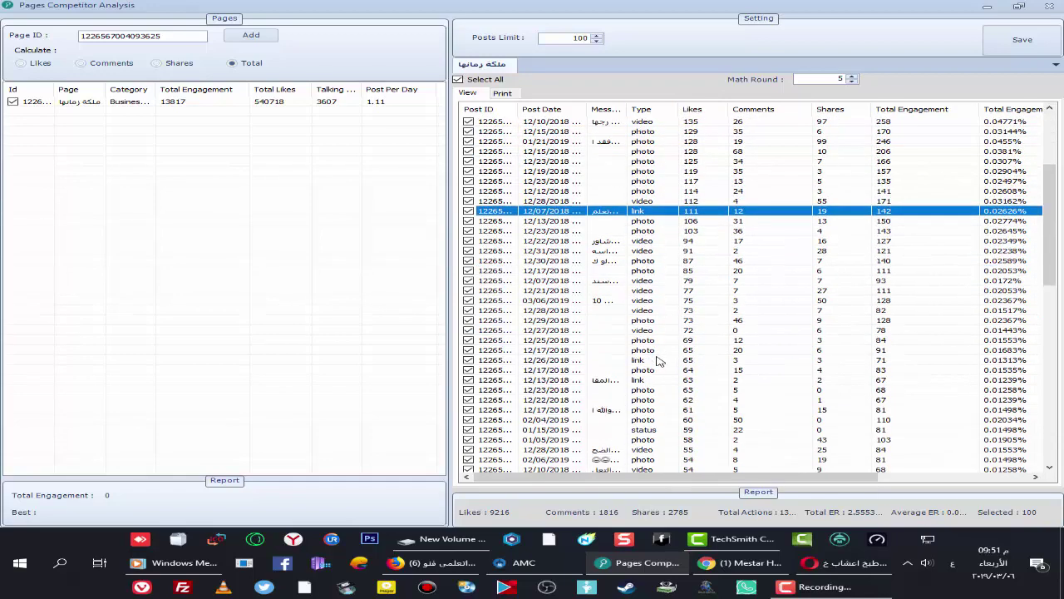
{"action": "scroll", "coordinate": [695, 358], "scroll_direction": "down", "scroll_amount": 5}
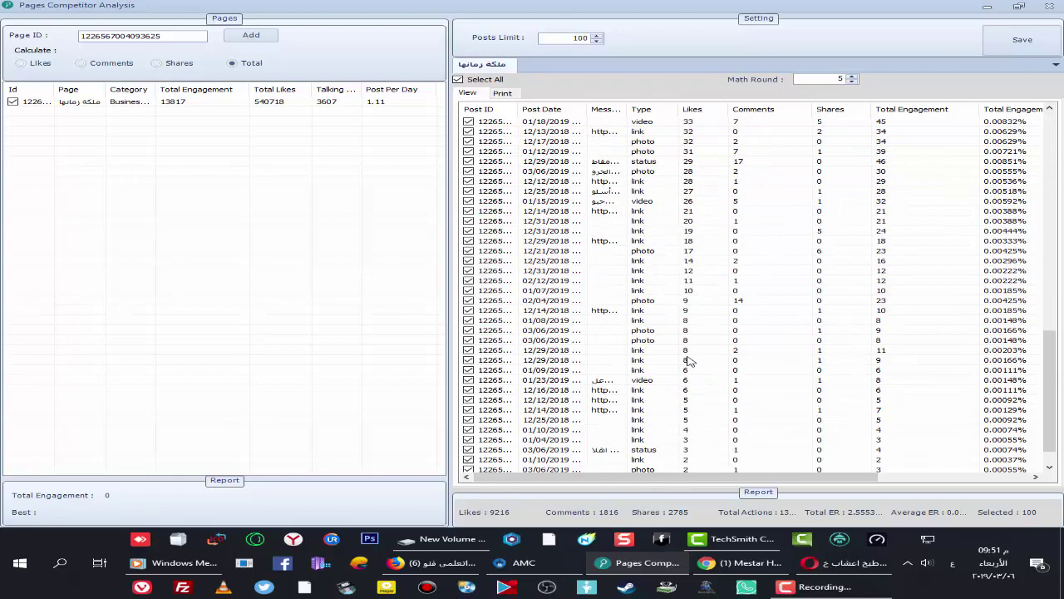
{"action": "left_click", "coordinate": [655, 422]}
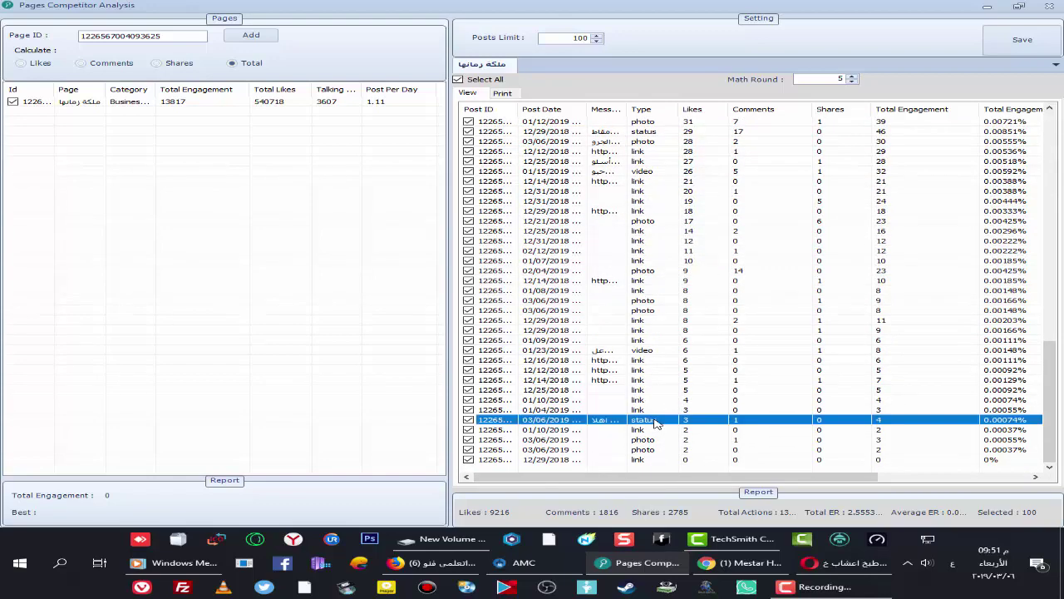
{"action": "scroll", "coordinate": [675, 379], "scroll_direction": "up", "scroll_amount": 20}
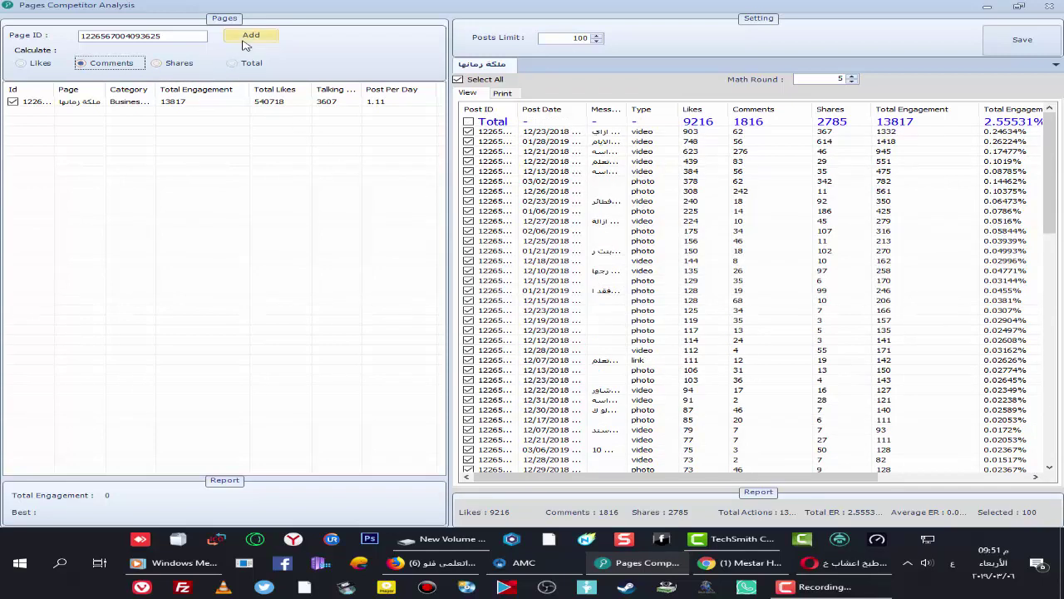
Step: Reload the page's posts with Calculate set to Comments and sort them by comments, highest first
{"action": "left_click", "coordinate": [127, 103]}
{"action": "right_click", "coordinate": [127, 103]}
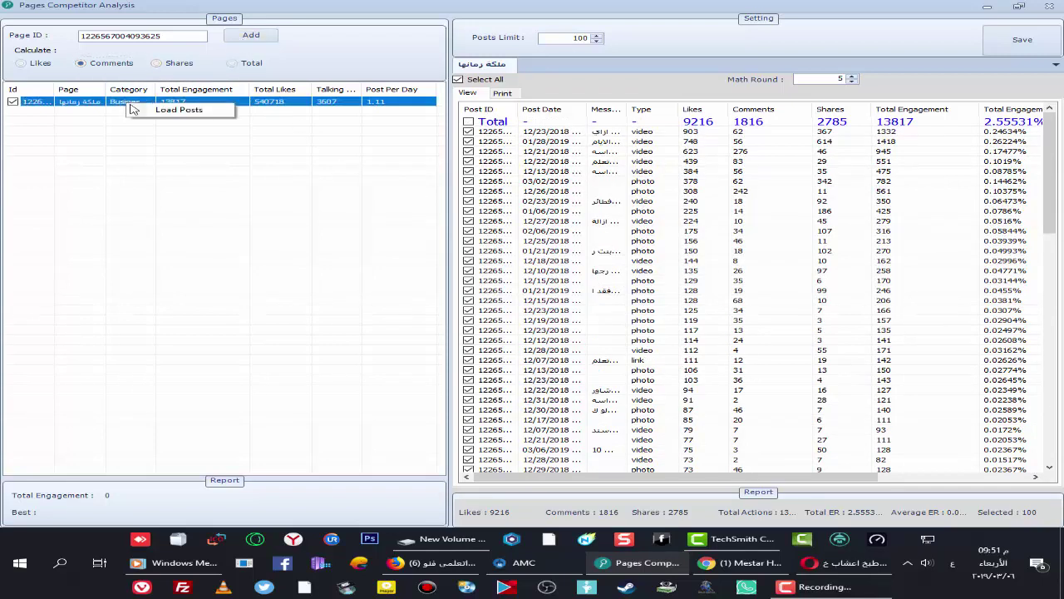
{"action": "left_click", "coordinate": [178, 111]}
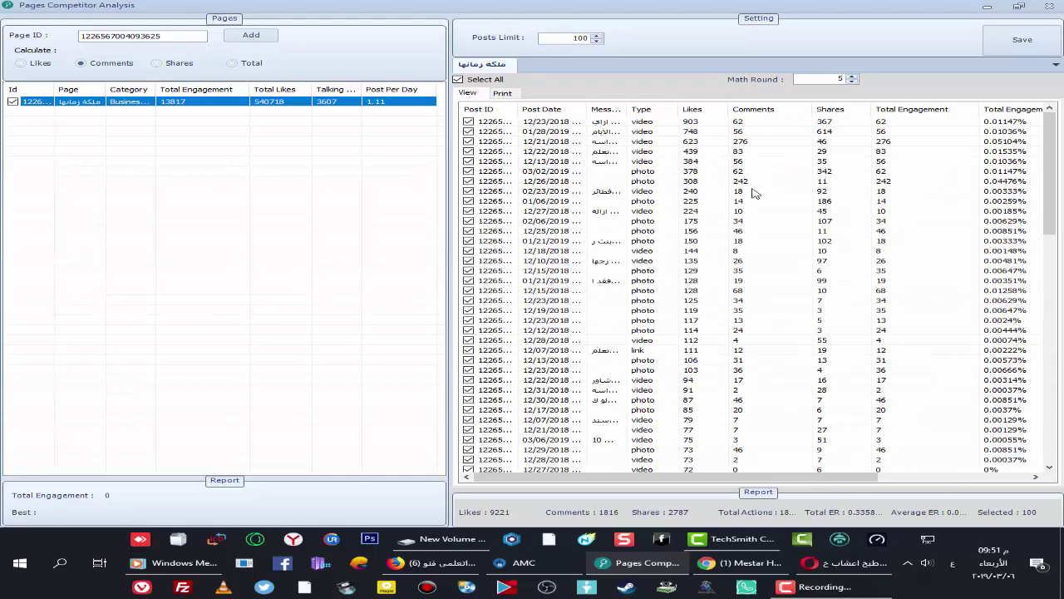
{"action": "left_click", "coordinate": [756, 109]}
{"action": "left_click", "coordinate": [757, 109]}
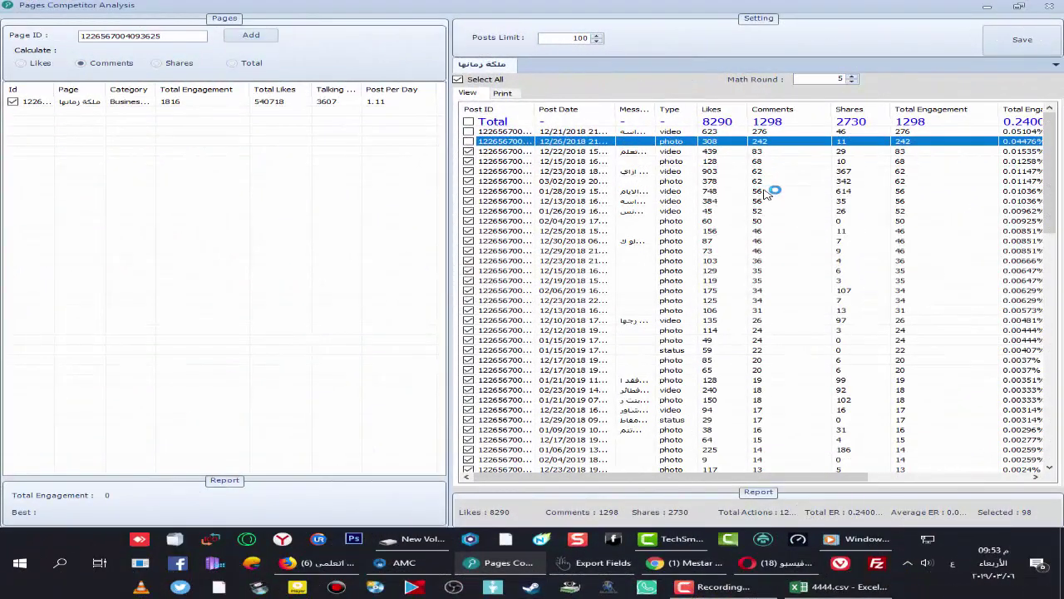
Step: Open the 12/26/2018 photo post in the browser and close the other Facebook tab
{"action": "double_click", "coordinate": [770, 188]}
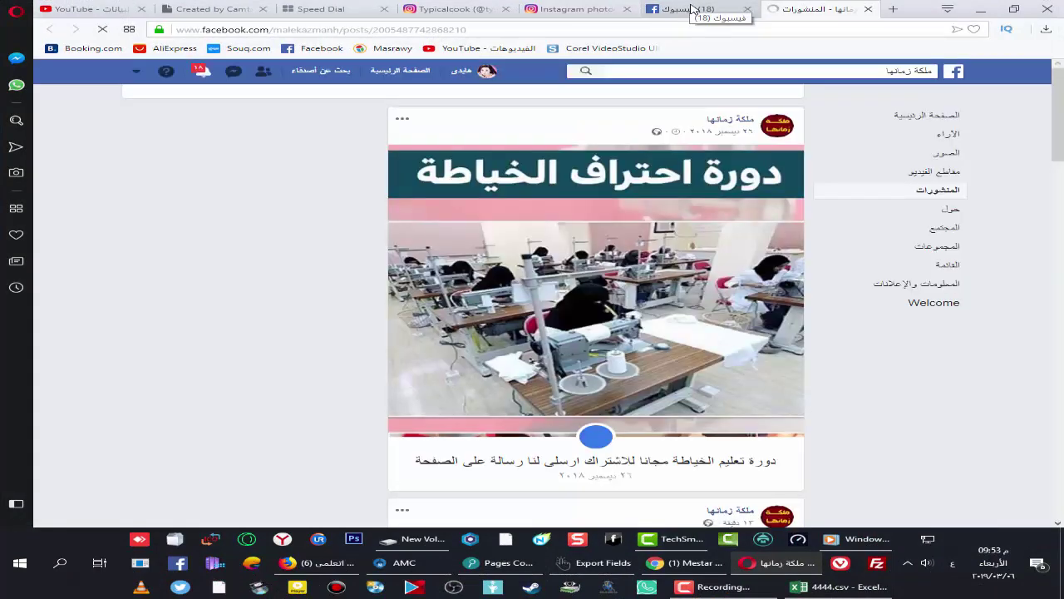
{"action": "left_click", "coordinate": [692, 8]}
{"action": "left_click", "coordinate": [747, 8]}
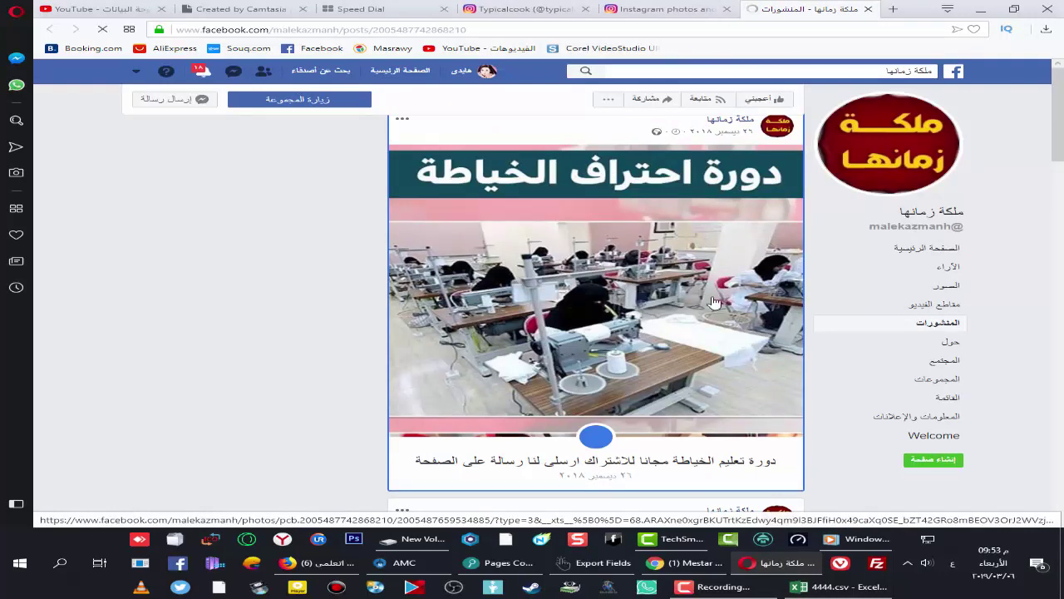
Step: Check the opened post's reactions, comments and shares, and return to Pages Competitor Analysis to compare them
{"action": "scroll", "coordinate": [603, 249], "scroll_direction": "down", "scroll_amount": 3}
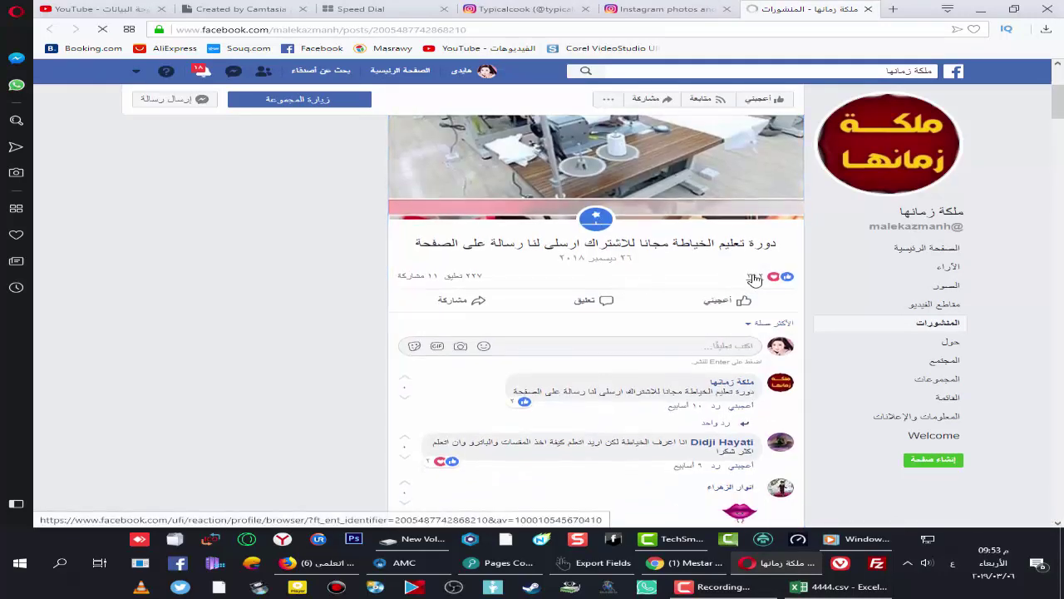
{"action": "scroll", "coordinate": [752, 282], "scroll_direction": "up", "scroll_amount": 3}
{"action": "scroll", "coordinate": [704, 321], "scroll_direction": "down", "scroll_amount": 2}
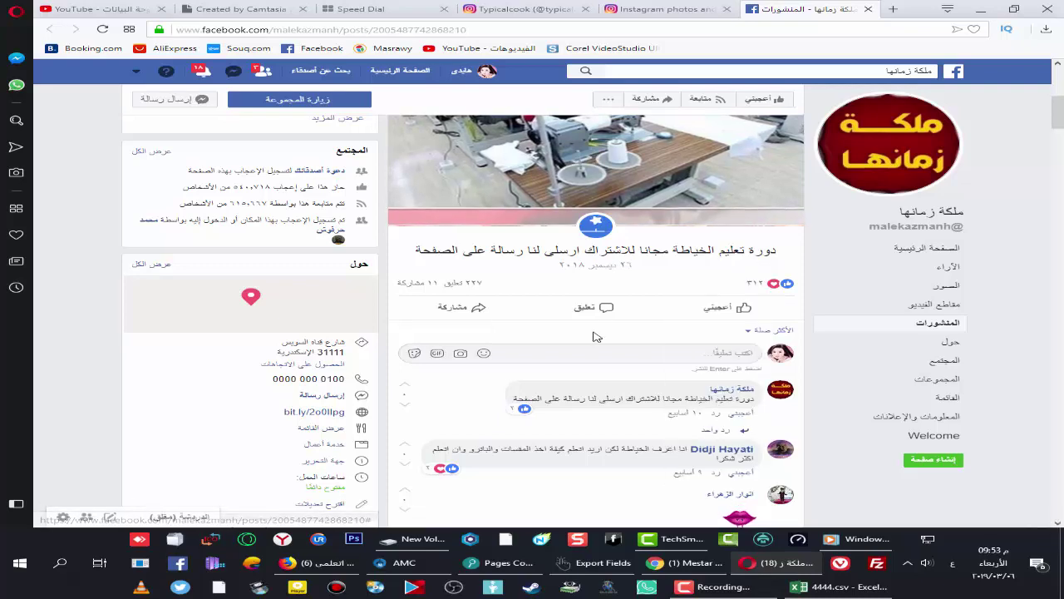
{"action": "mouse_move", "coordinate": [466, 287]}
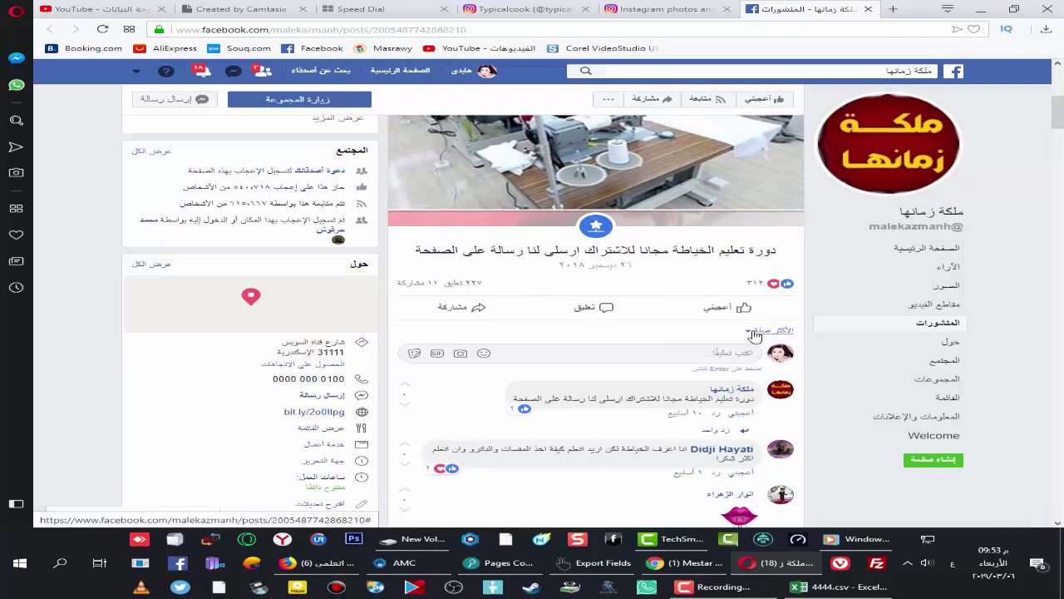
{"action": "left_click", "coordinate": [780, 563]}
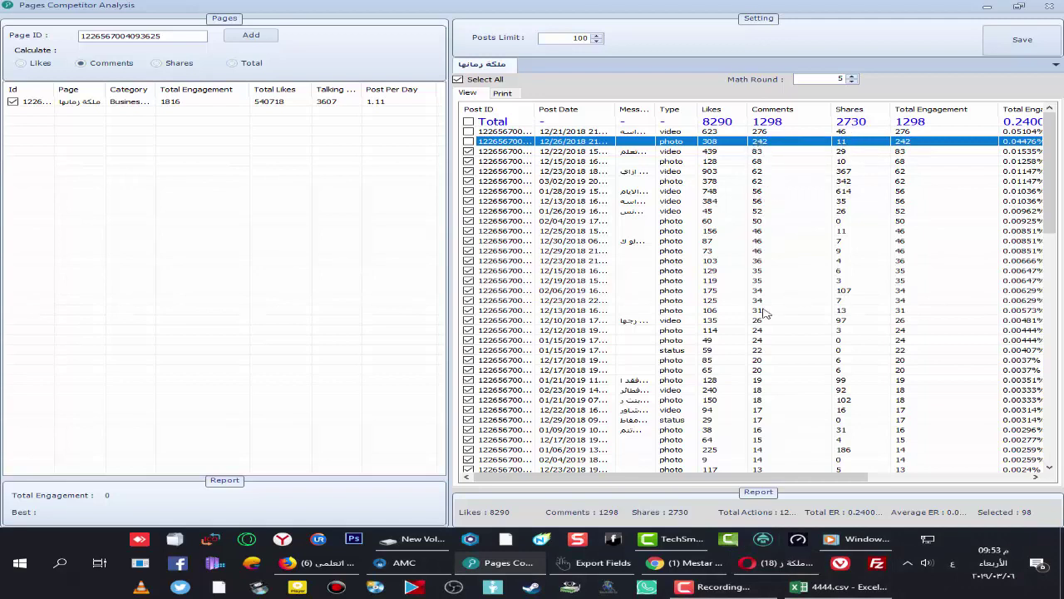
Step: Compare the 12/26/2018 photo post's reactions, comments and shares on Facebook with its values in Pages Competitor Analysis
{"action": "left_click", "coordinate": [680, 563]}
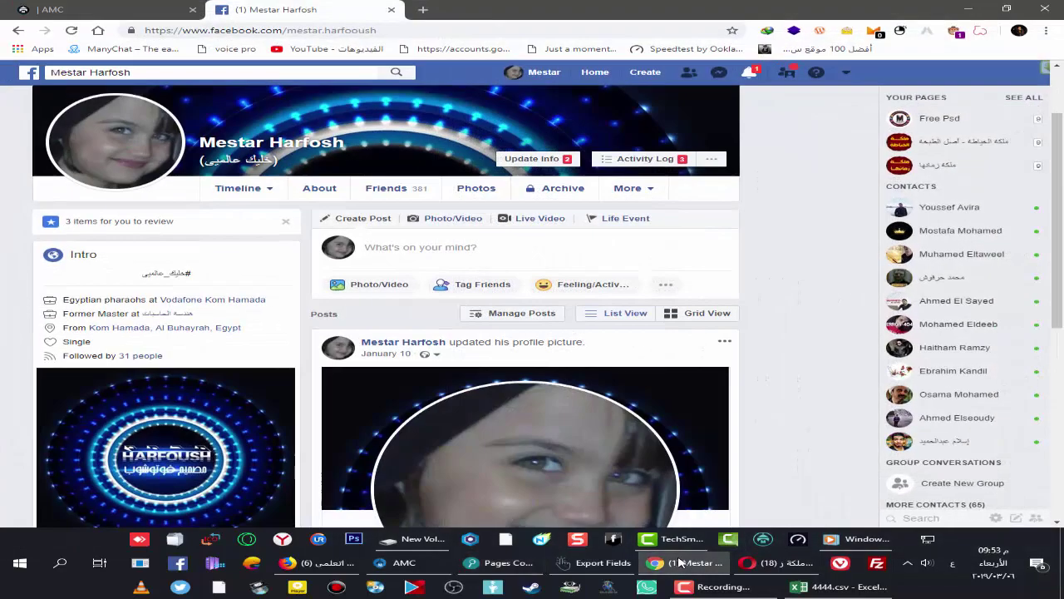
{"action": "left_click", "coordinate": [680, 563]}
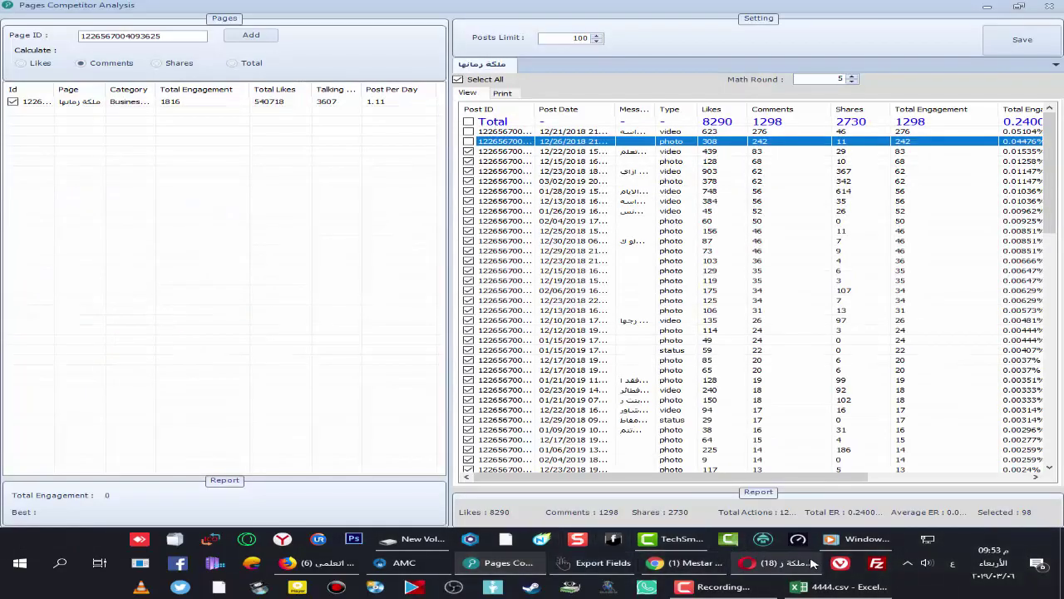
{"action": "left_click", "coordinate": [759, 564]}
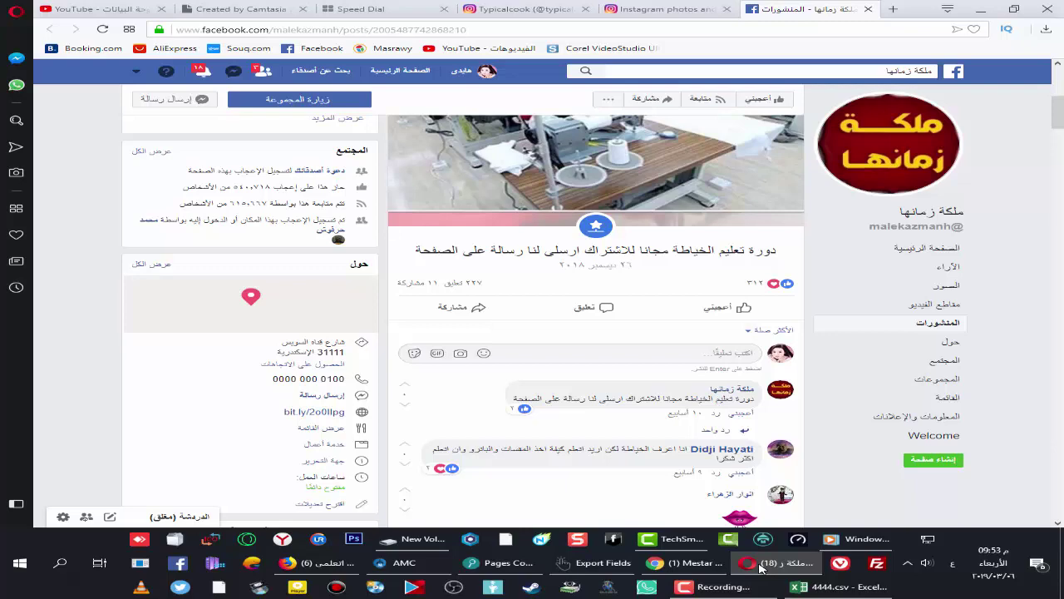
{"action": "left_click", "coordinate": [758, 565]}
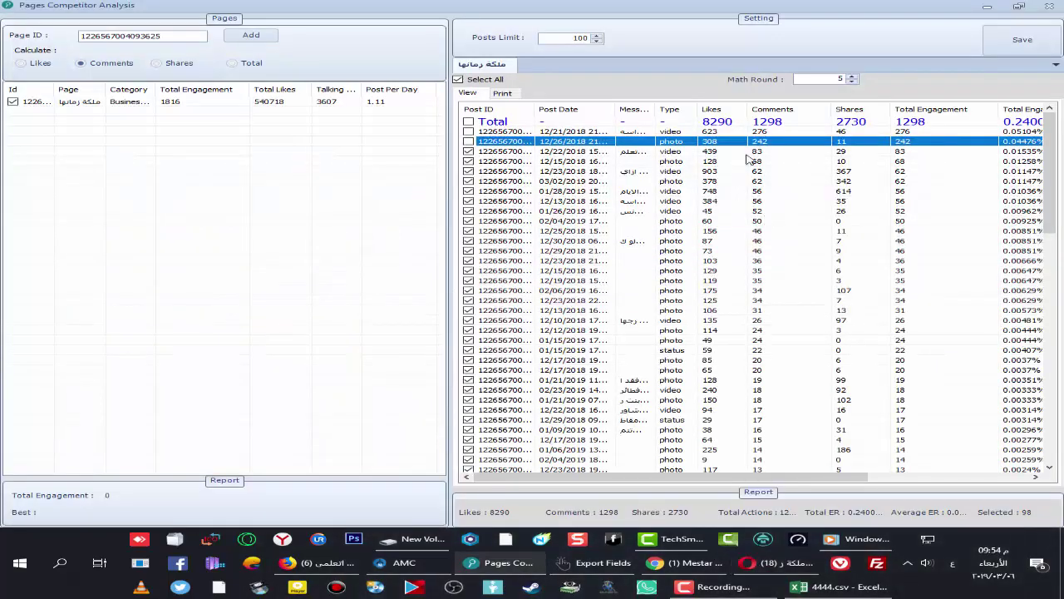
{"action": "left_click", "coordinate": [786, 564]}
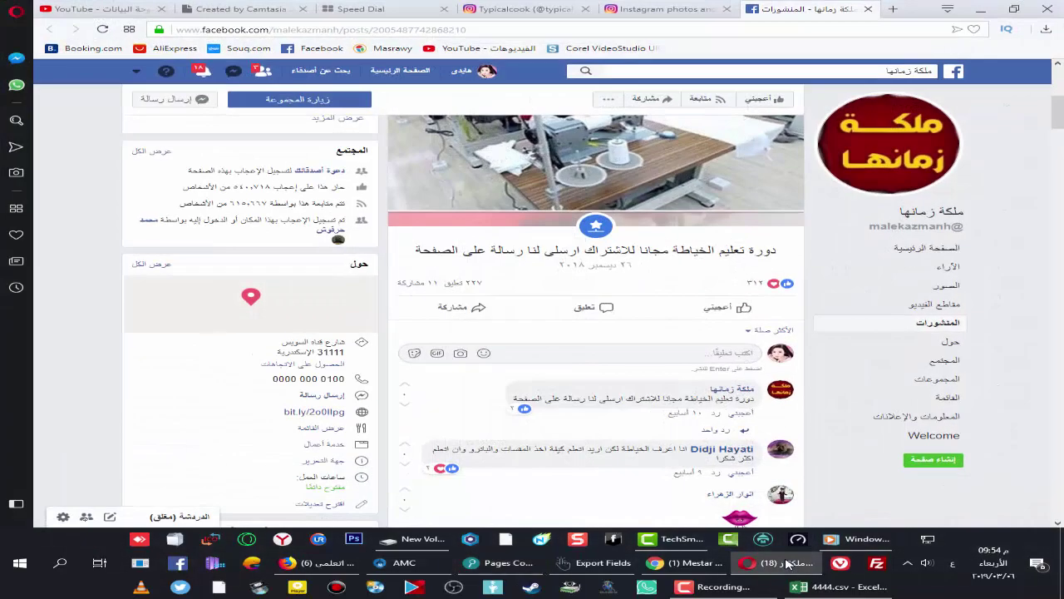
{"action": "left_click", "coordinate": [786, 563]}
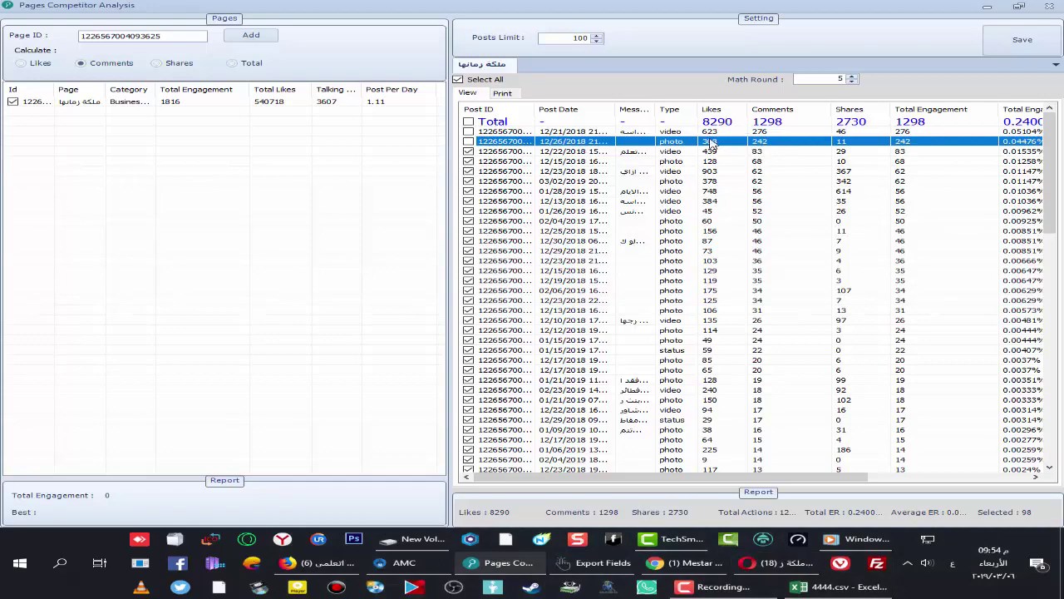
{"action": "left_click", "coordinate": [794, 570]}
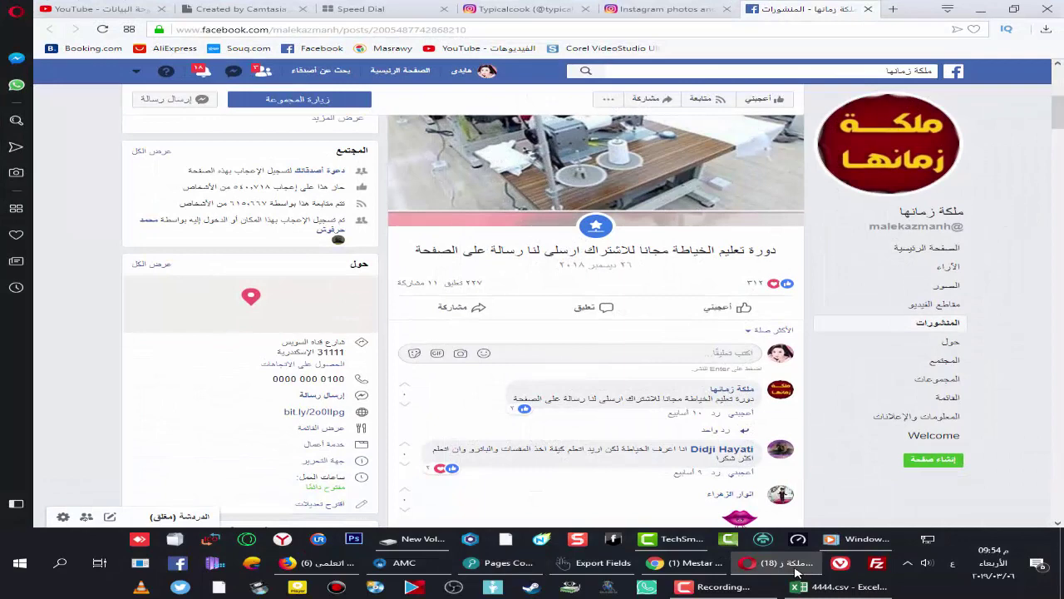
{"action": "left_click", "coordinate": [794, 569]}
Step: Start an export by fields of all the selected posts with only the POST ID field included
{"action": "right_click", "coordinate": [485, 139]}
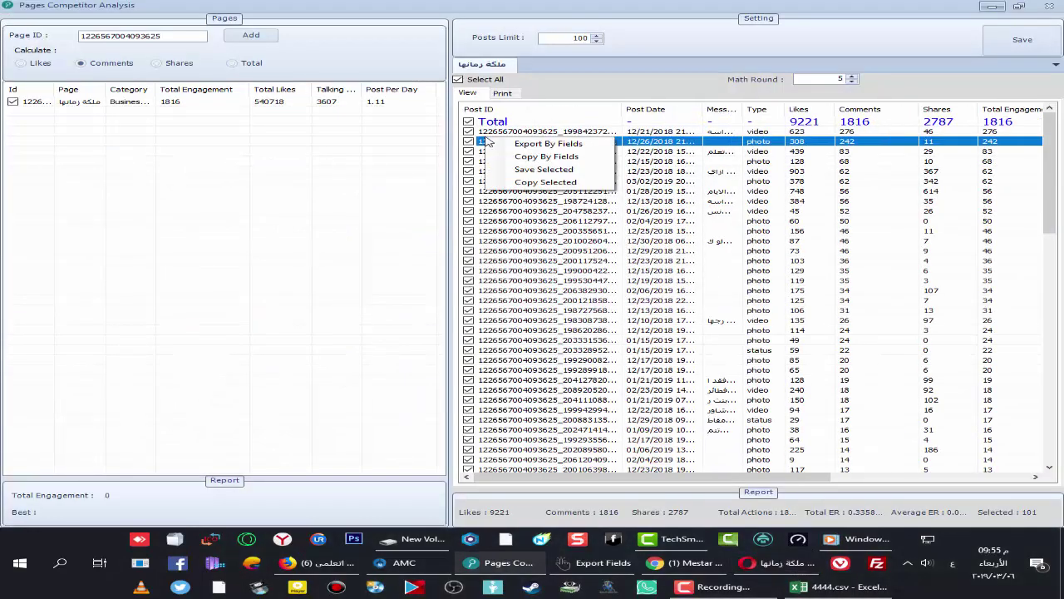
{"action": "left_click", "coordinate": [537, 148]}
{"action": "left_click", "coordinate": [384, 222]}
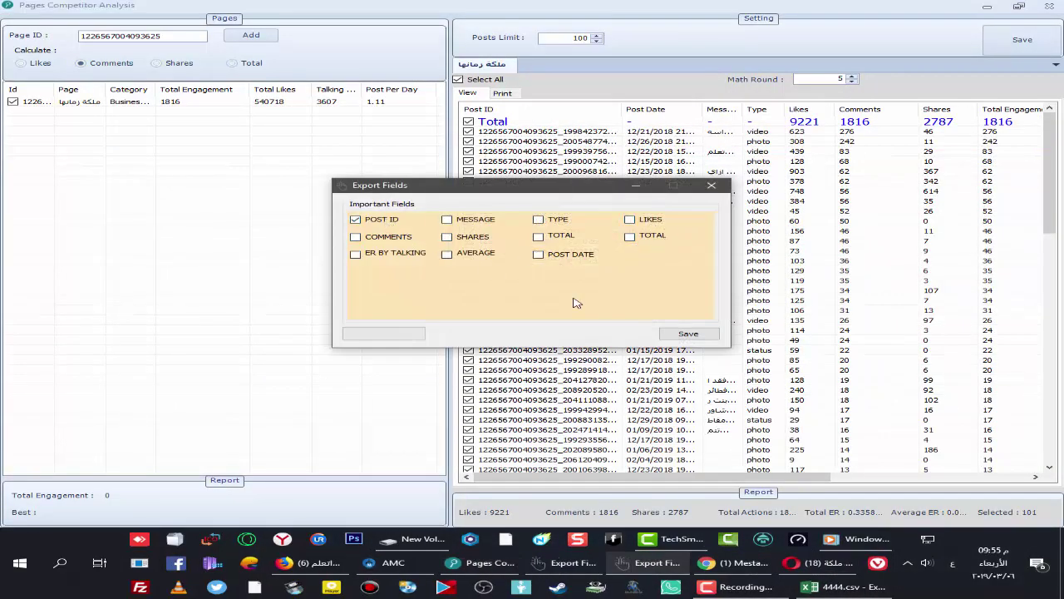
{"action": "left_click", "coordinate": [688, 334]}
Step: Save the export to the Desktop as a text file named id
{"action": "left_click", "coordinate": [625, 447]}
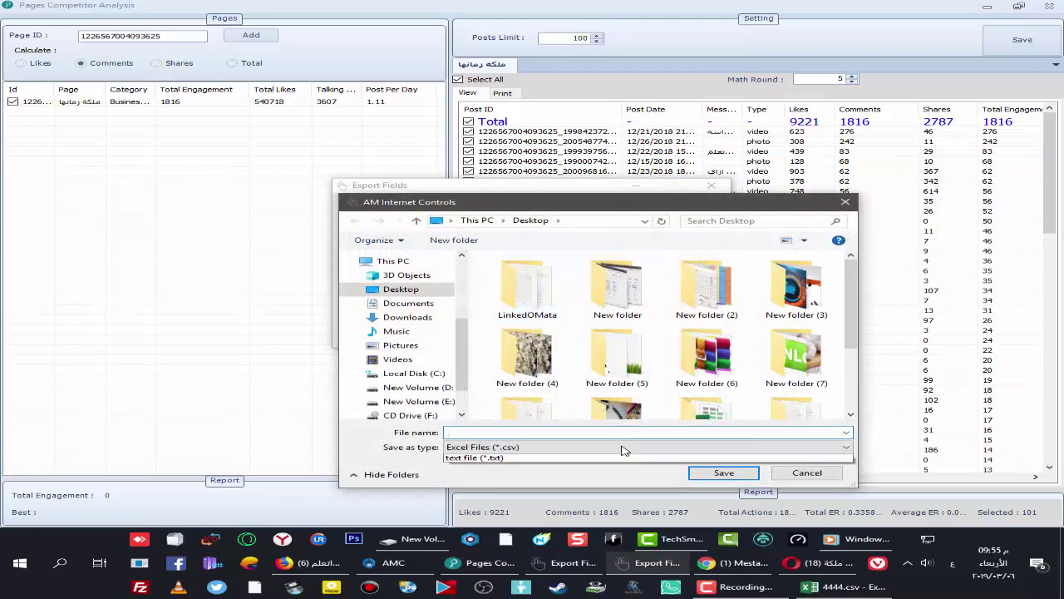
{"action": "left_click", "coordinate": [515, 458]}
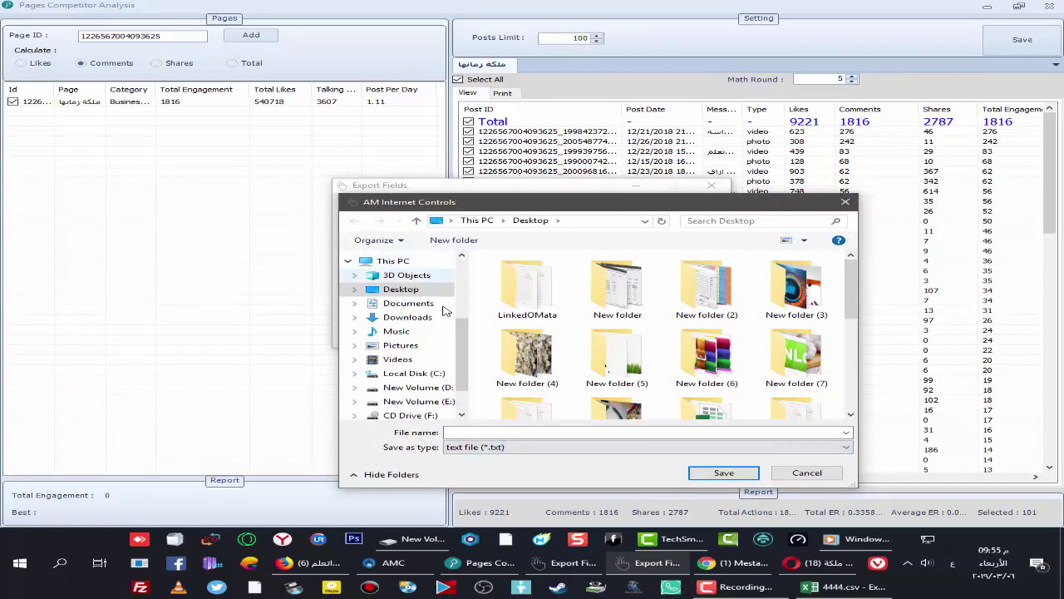
{"action": "double_click", "coordinate": [501, 434]}
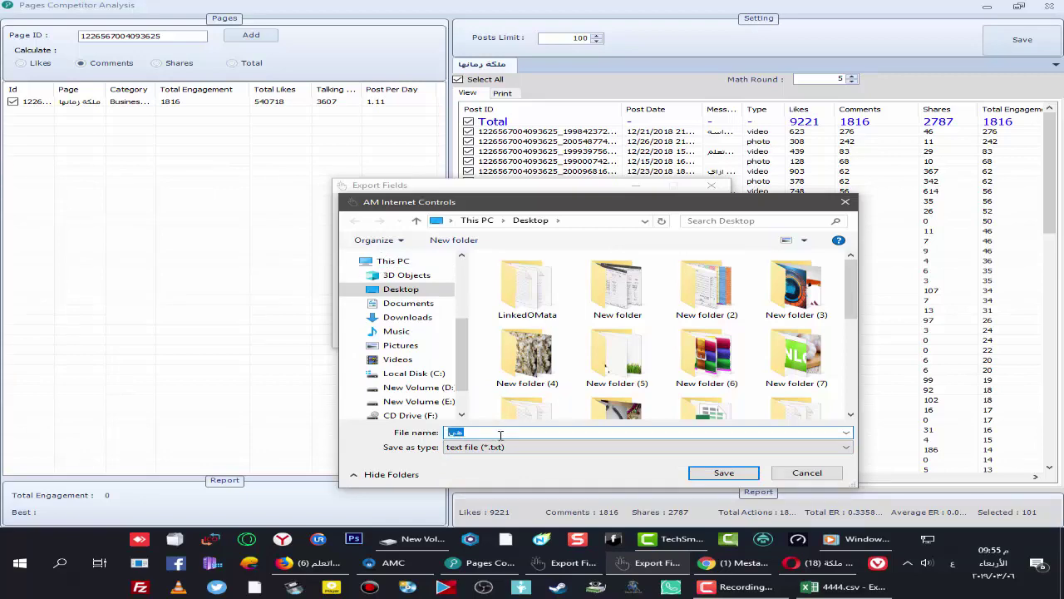
{"action": "key", "text": "alt+shift"}
{"action": "type", "text": "hi"}
{"action": "left_click", "coordinate": [720, 473]}
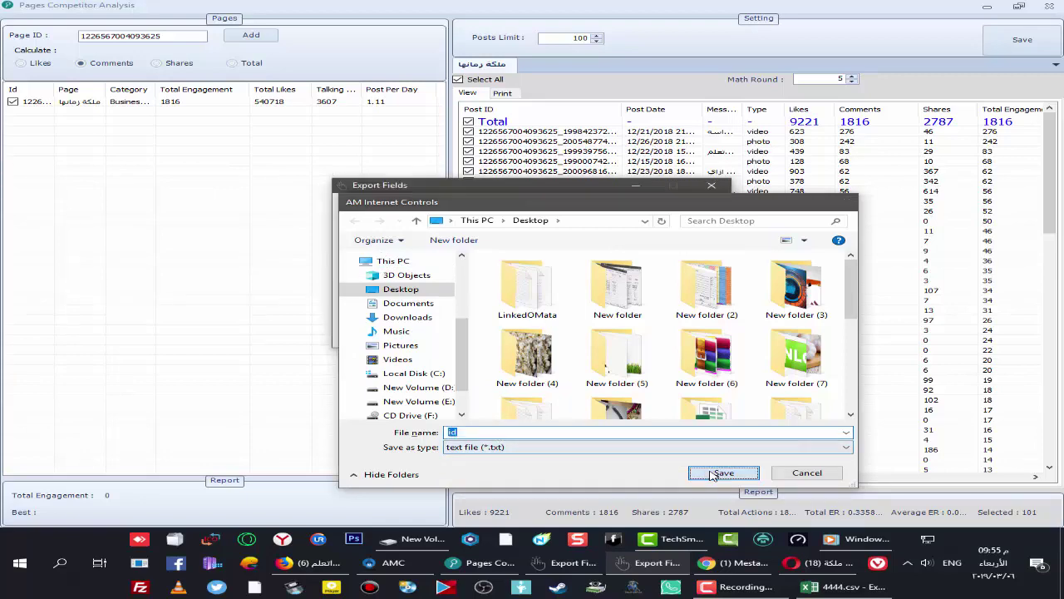
{"action": "left_click", "coordinate": [577, 303]}
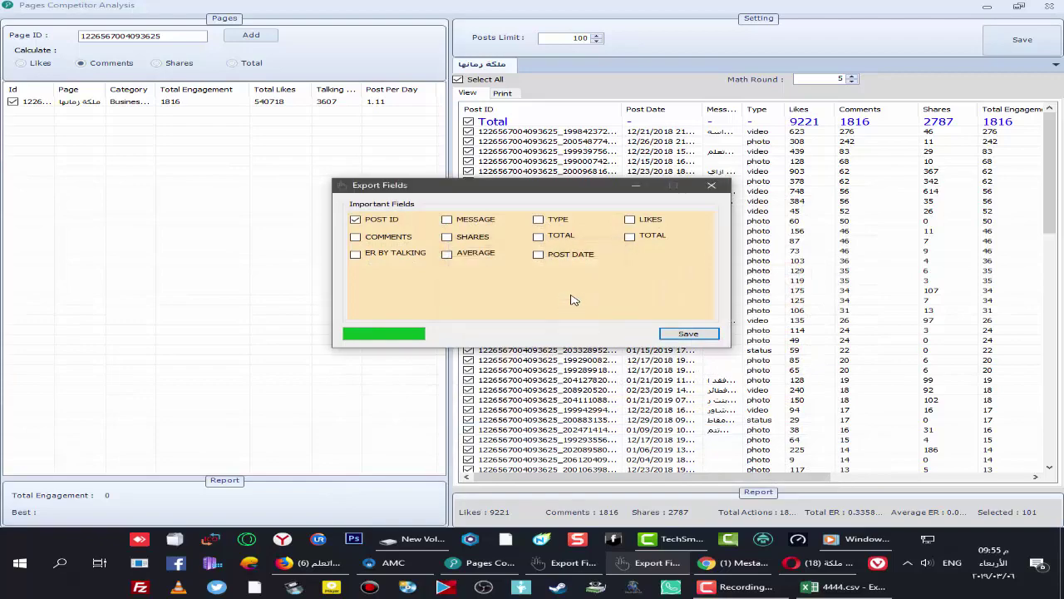
Step: Open id.txt from the desktop in Notepad, closing the older 555544444444.txt, and look through the exported post IDs
{"action": "key", "text": "super+d"}
{"action": "double_click", "coordinate": [342, 143]}
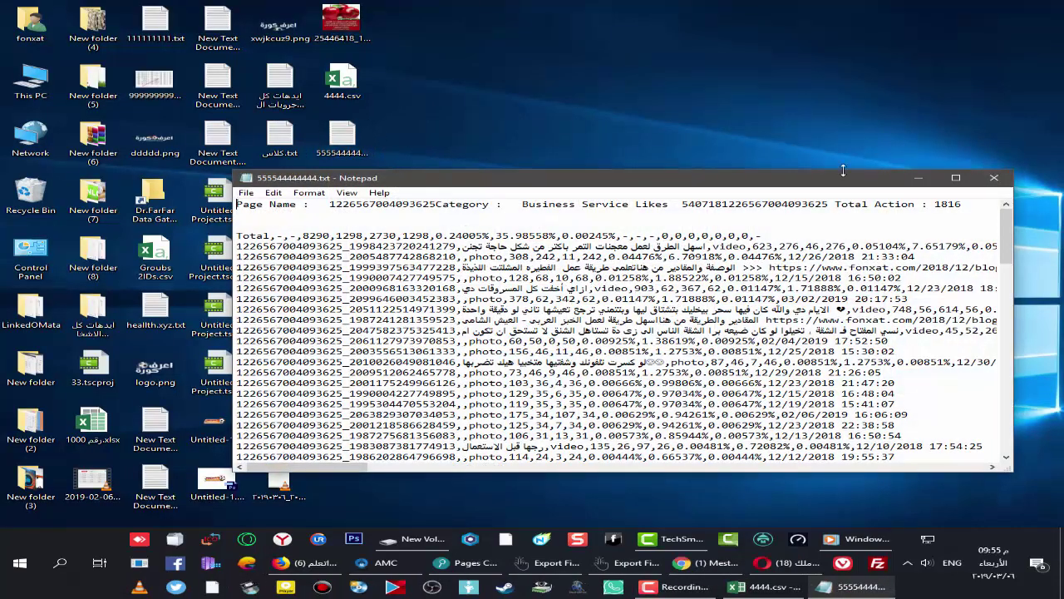
{"action": "left_click", "coordinate": [995, 181]}
{"action": "double_click", "coordinate": [342, 196]}
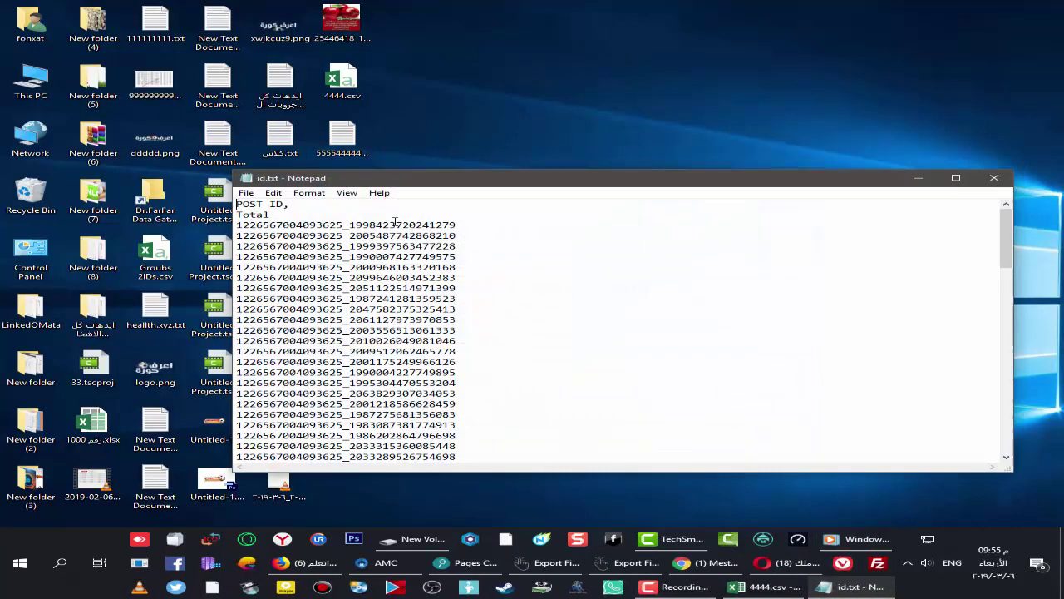
{"action": "left_click_drag", "start_coordinate": [435, 180], "coordinate": [429, 133]}
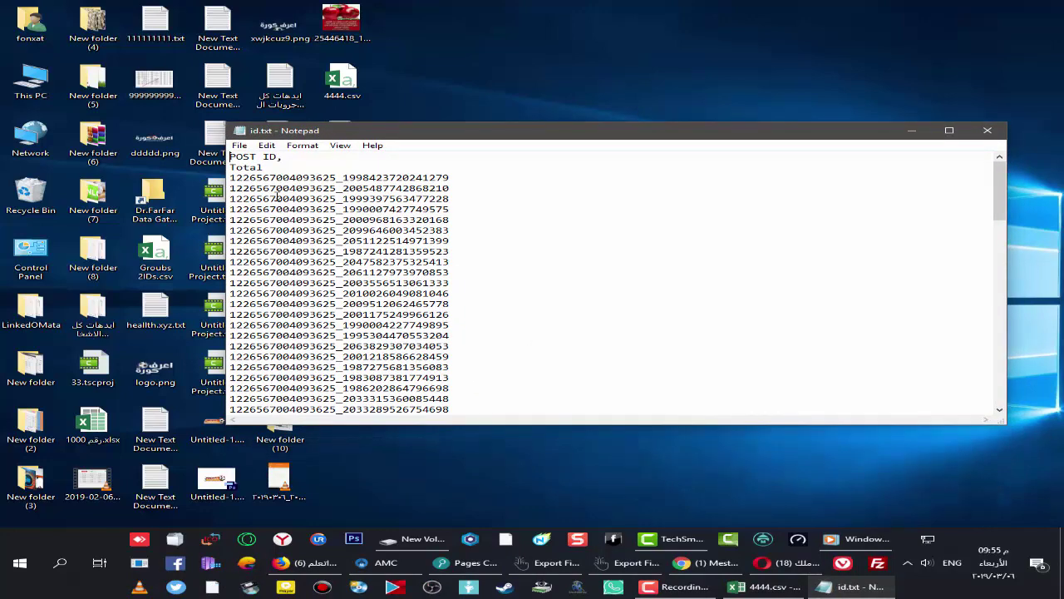
{"action": "scroll", "coordinate": [277, 197], "scroll_direction": "down", "scroll_amount": 3}
{"action": "scroll", "coordinate": [338, 233], "scroll_direction": "up", "scroll_amount": 3}
Step: Copy the post IDs in id.txt from the first one to about the middle of the list
{"action": "left_click_drag", "start_coordinate": [228, 177], "coordinate": [475, 316]}
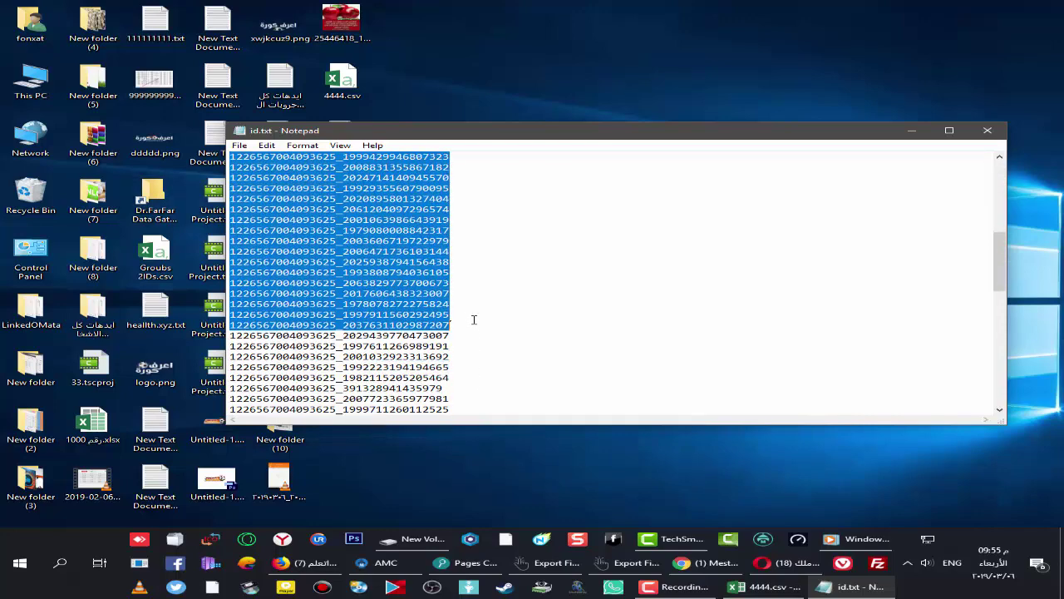
{"action": "right_click", "coordinate": [402, 301]}
{"action": "left_click", "coordinate": [441, 336]}
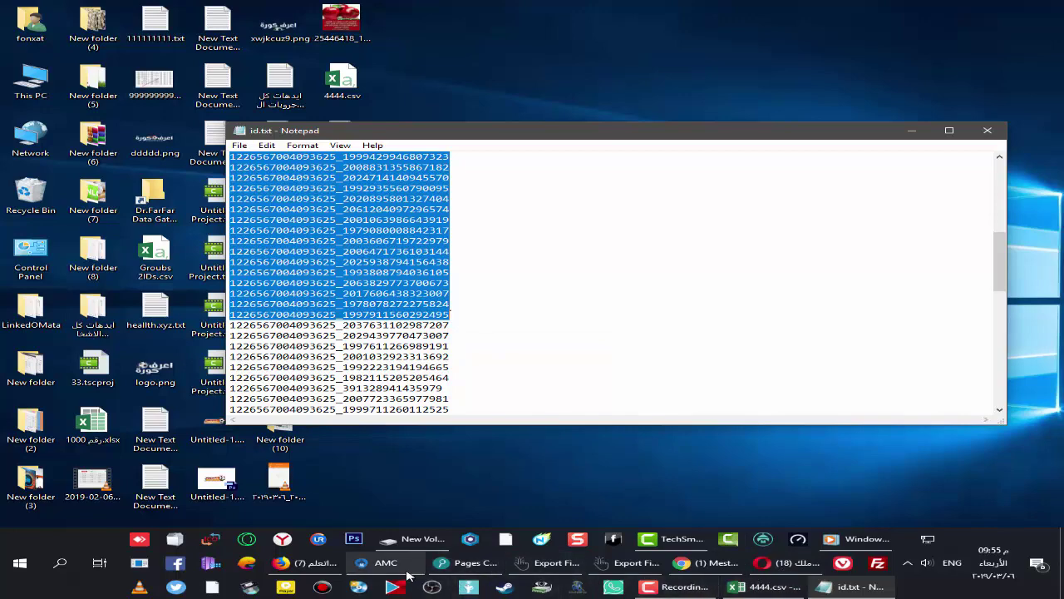
Step: In Pages Competitor Analysis, deselect all posts and select only the 12/26/2018 photo, 12/22/2018 video and 12/15/2018 photo posts below the first row
{"action": "left_click", "coordinate": [466, 563]}
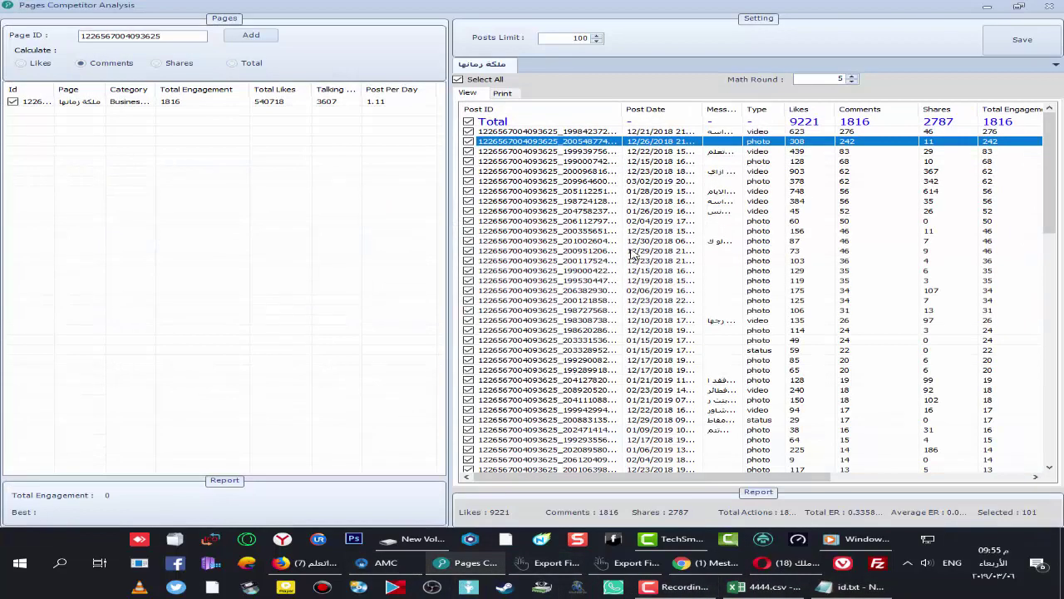
{"action": "left_click", "coordinate": [469, 122]}
{"action": "left_click", "coordinate": [469, 121]}
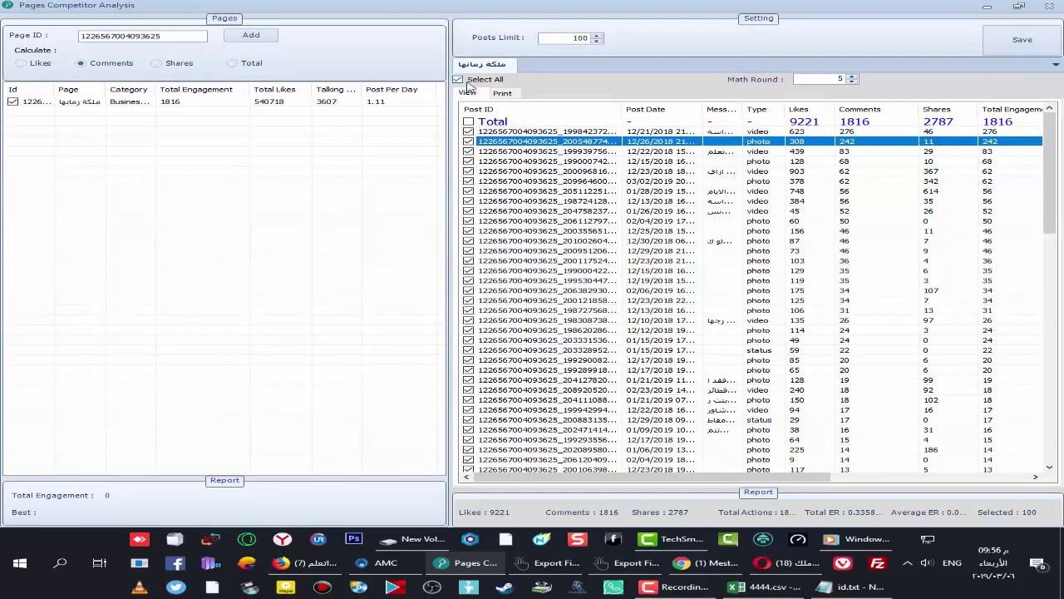
{"action": "left_click", "coordinate": [458, 79]}
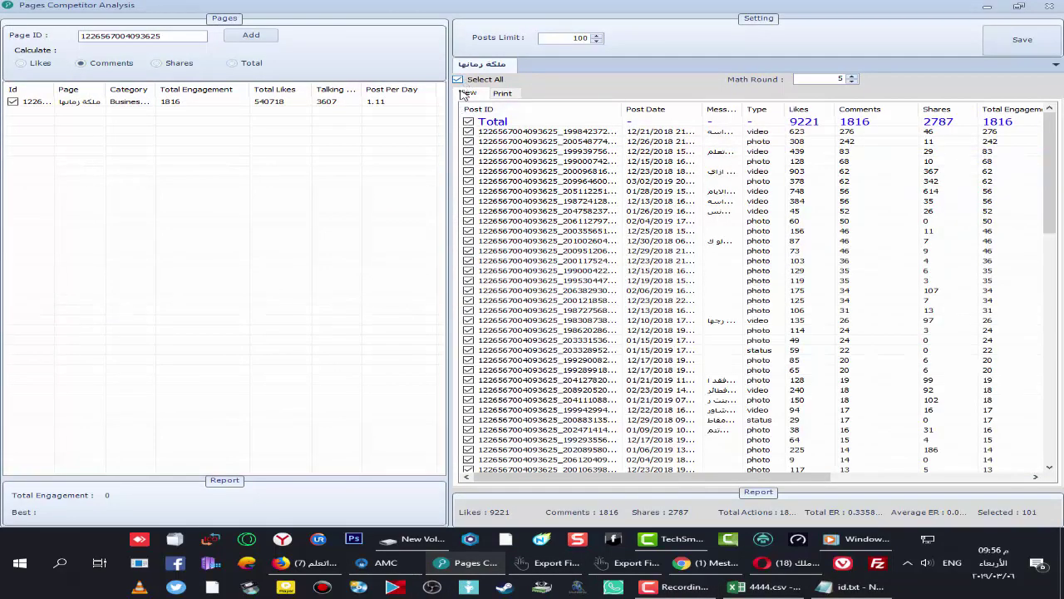
{"action": "left_click", "coordinate": [469, 142]}
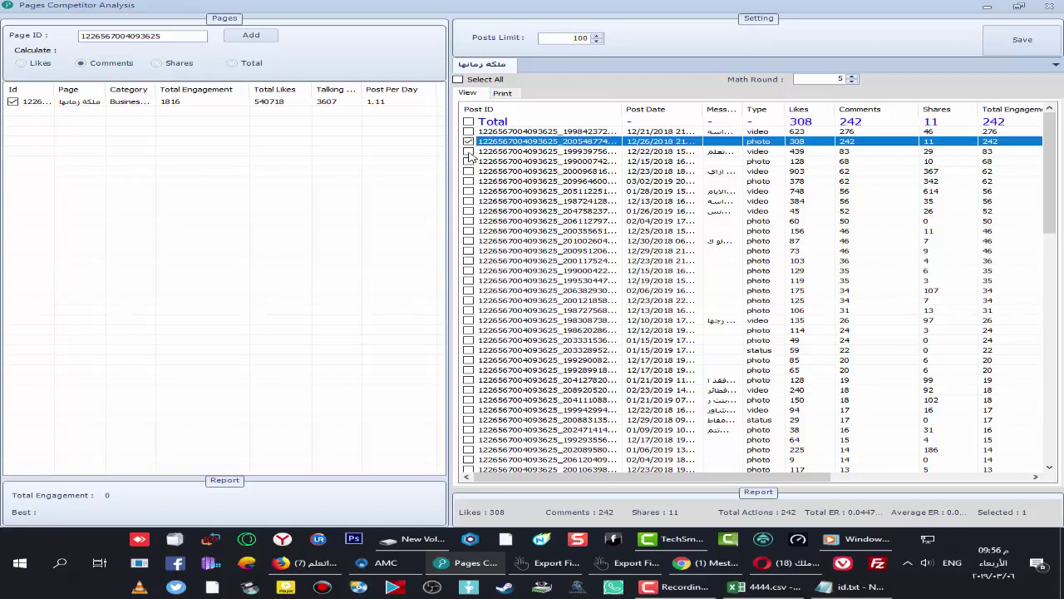
{"action": "left_click", "coordinate": [469, 151]}
{"action": "left_click", "coordinate": [469, 161]}
{"action": "right_click", "coordinate": [479, 163]}
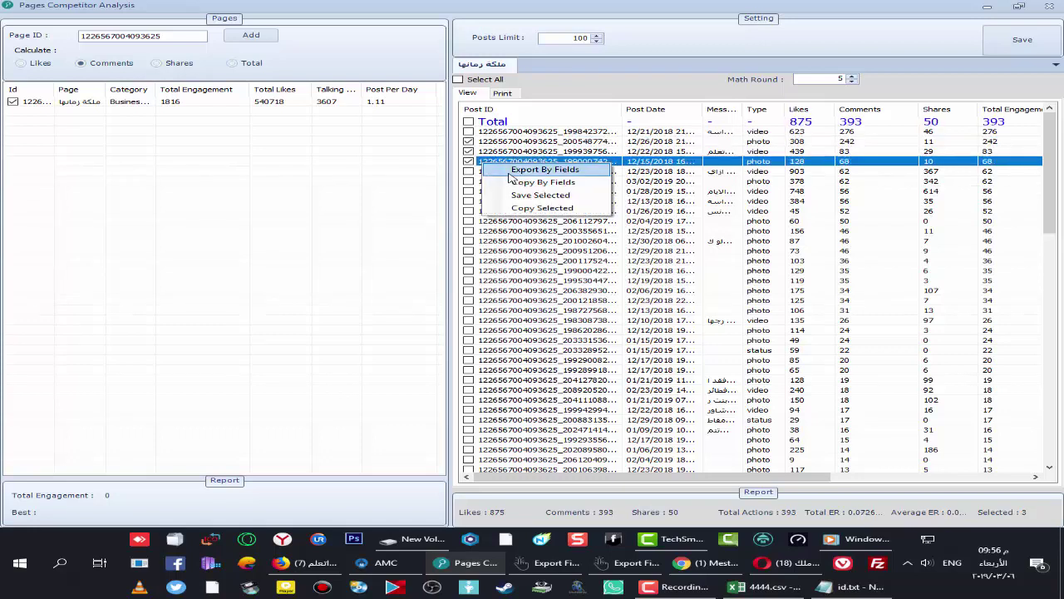
{"action": "left_click", "coordinate": [650, 321]}
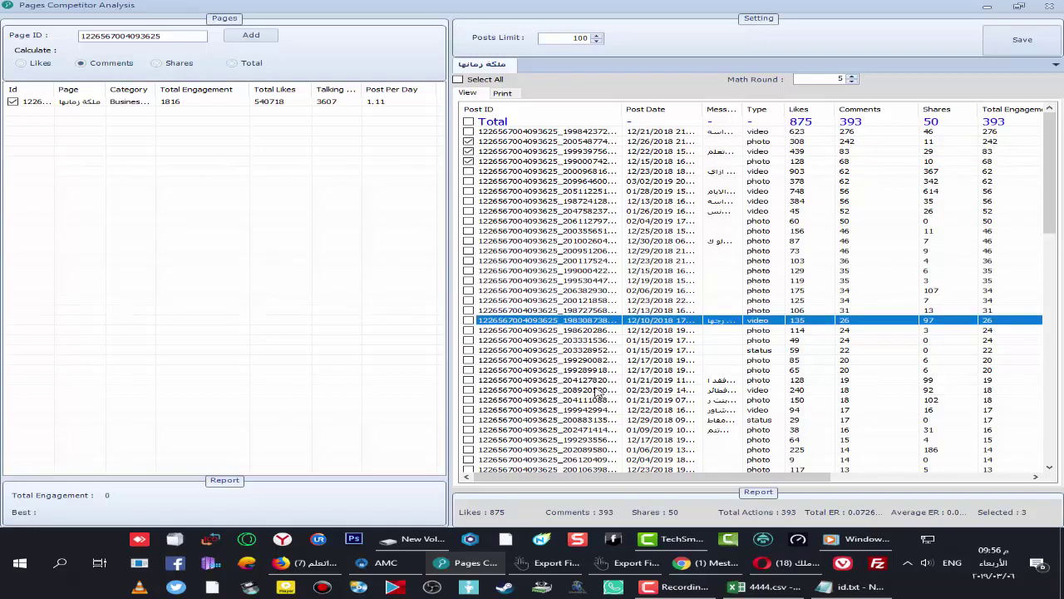
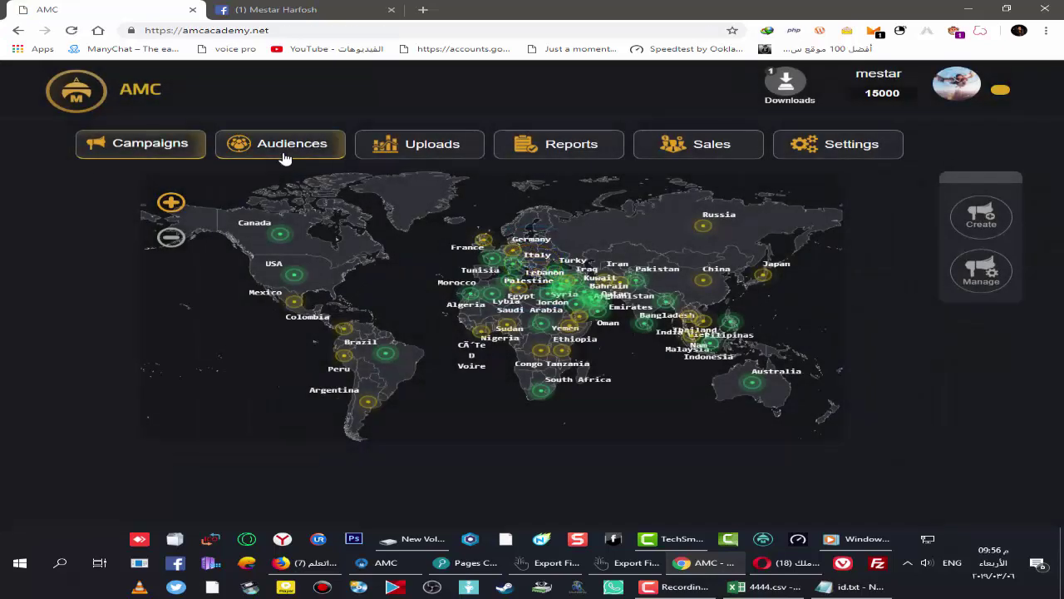
Step: On the AMC website in the browser, open the Posts Extractor and start a new audience extraction from post IDs
{"action": "left_click", "coordinate": [285, 156]}
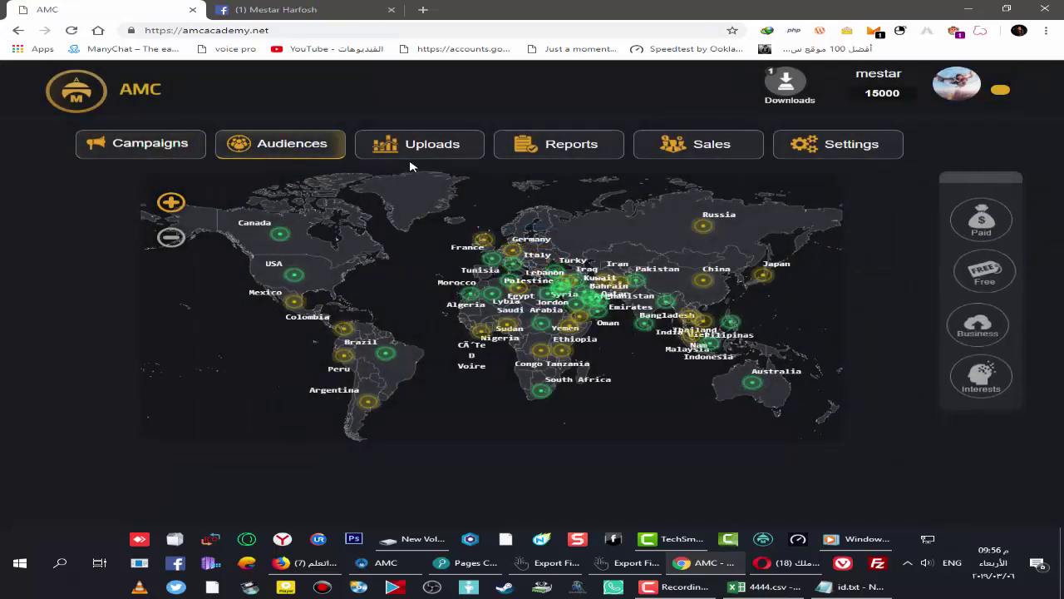
{"action": "left_click", "coordinate": [424, 144]}
{"action": "left_click", "coordinate": [178, 245]}
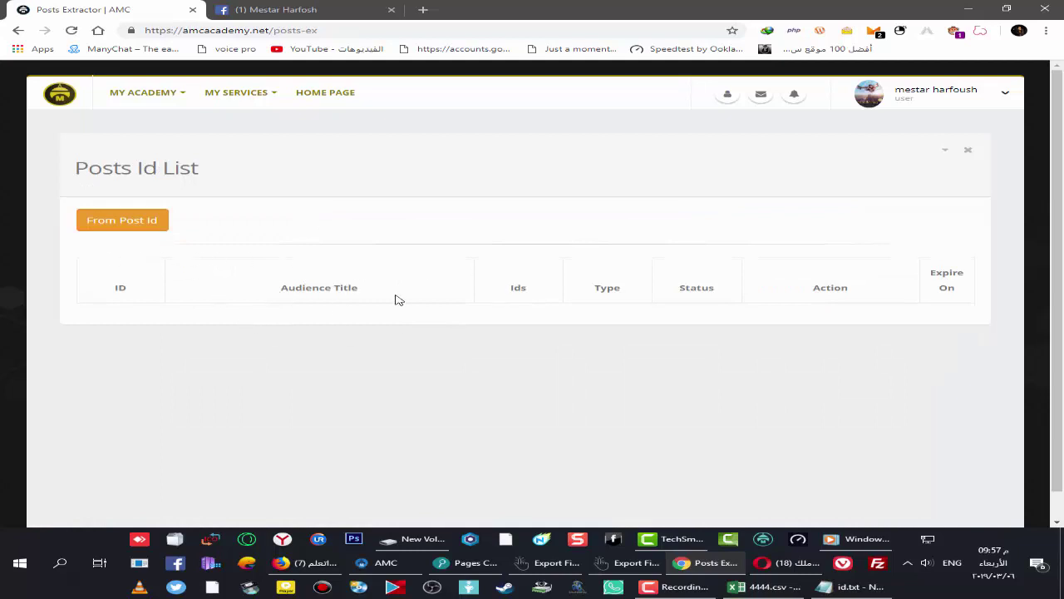
{"action": "left_click", "coordinate": [137, 225]}
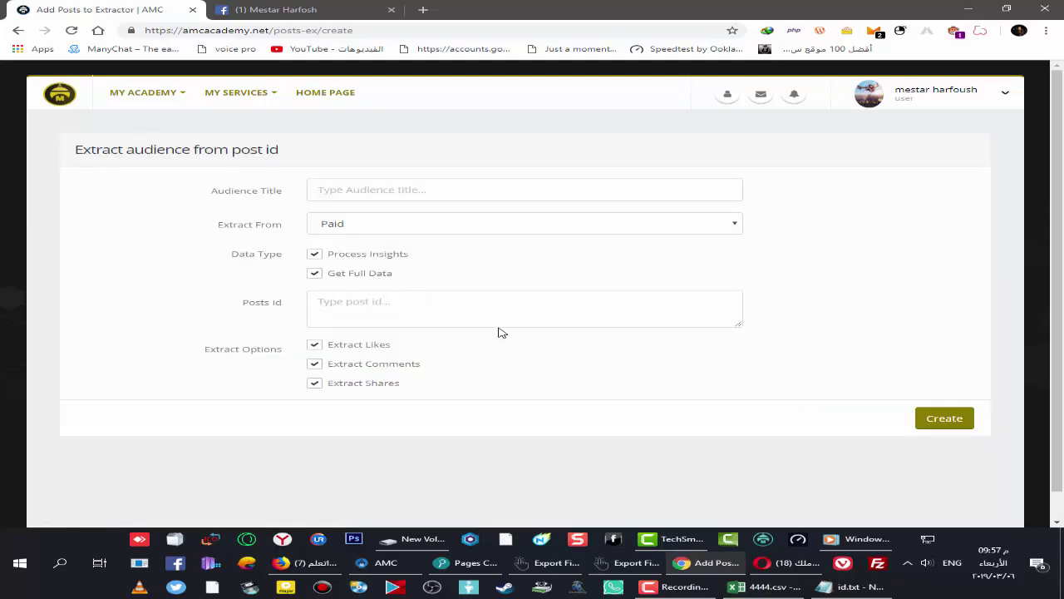
Step: Paste the copied IDs into Posts Id and enlarge the box to show the list from its beginning
{"action": "right_click", "coordinate": [375, 302]}
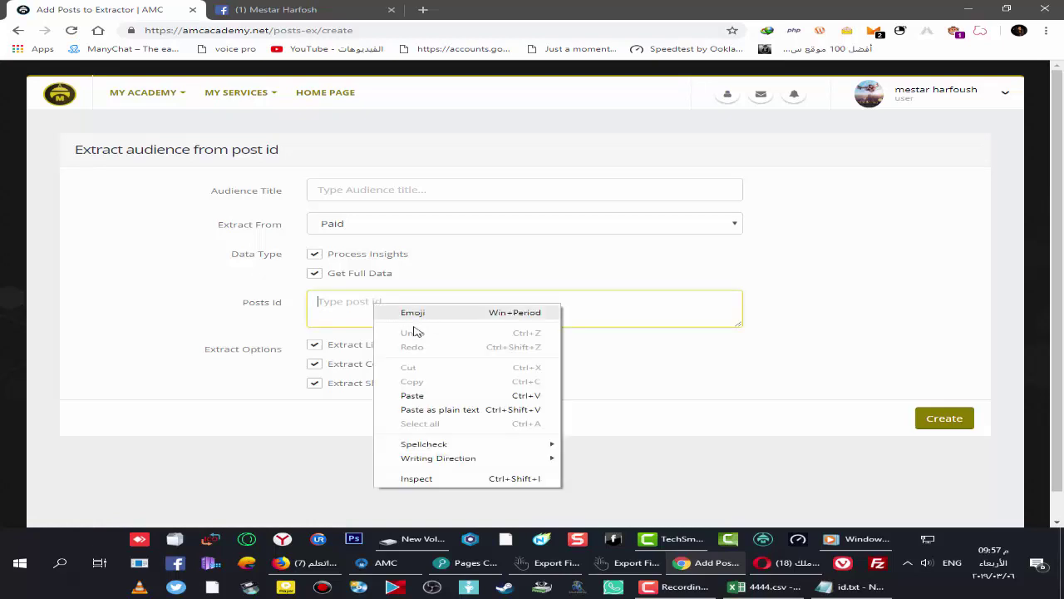
{"action": "left_click", "coordinate": [412, 396]}
{"action": "scroll", "coordinate": [415, 343], "scroll_direction": "down", "scroll_amount": 1}
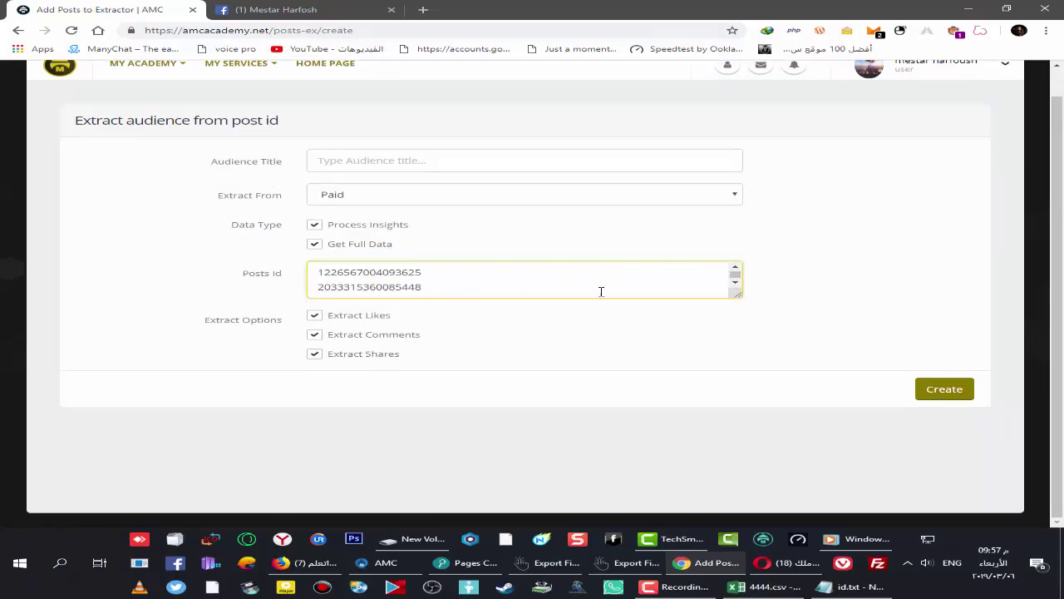
{"action": "left_click_drag", "start_coordinate": [732, 297], "coordinate": [741, 435]}
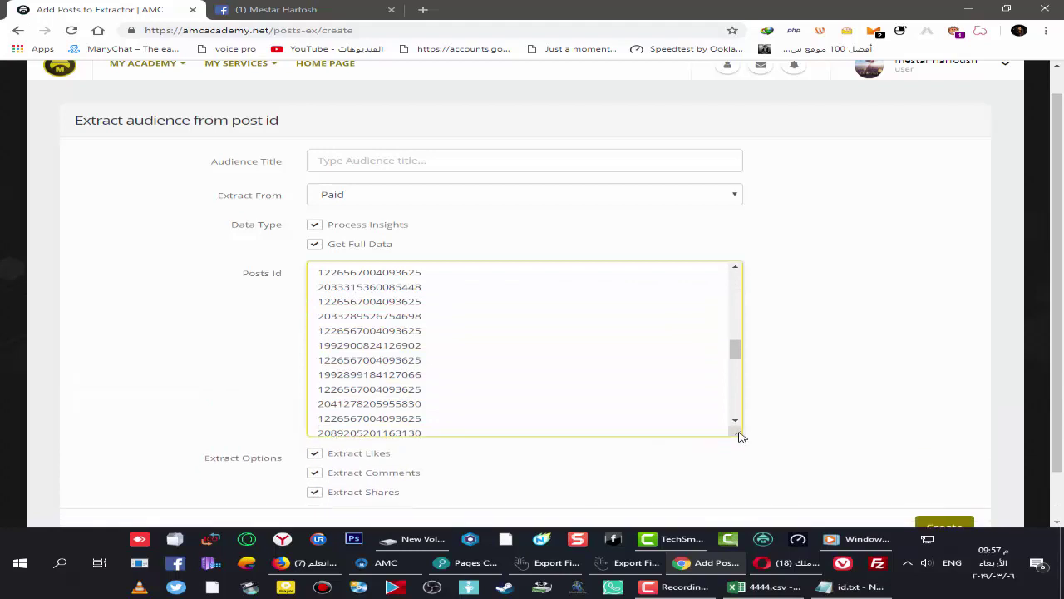
{"action": "left_click_drag", "start_coordinate": [737, 352], "coordinate": [736, 277]}
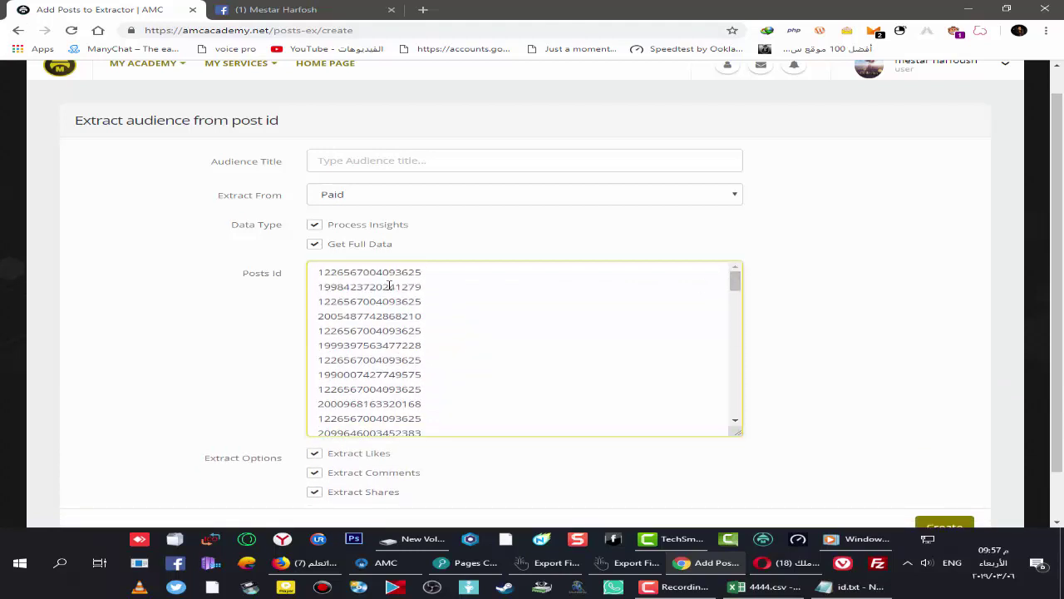
Step: Review the audience extraction form and keep Paid as the Extract From source
{"action": "scroll", "coordinate": [398, 332], "scroll_direction": "down", "scroll_amount": 2}
{"action": "scroll", "coordinate": [304, 335], "scroll_direction": "down", "scroll_amount": 1}
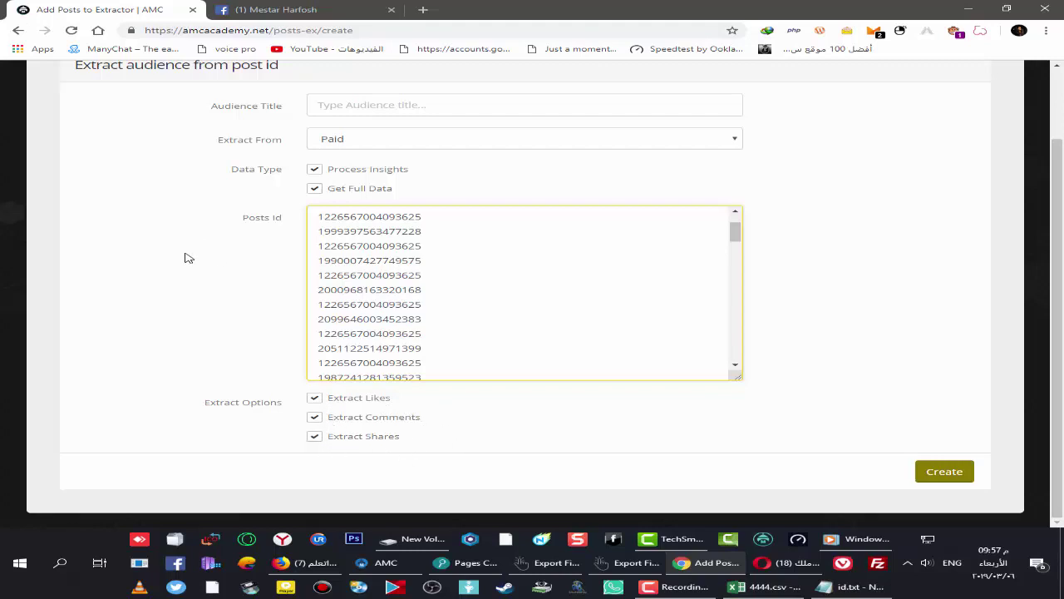
{"action": "scroll", "coordinate": [189, 259], "scroll_direction": "up", "scroll_amount": 1}
{"action": "left_click", "coordinate": [359, 237]}
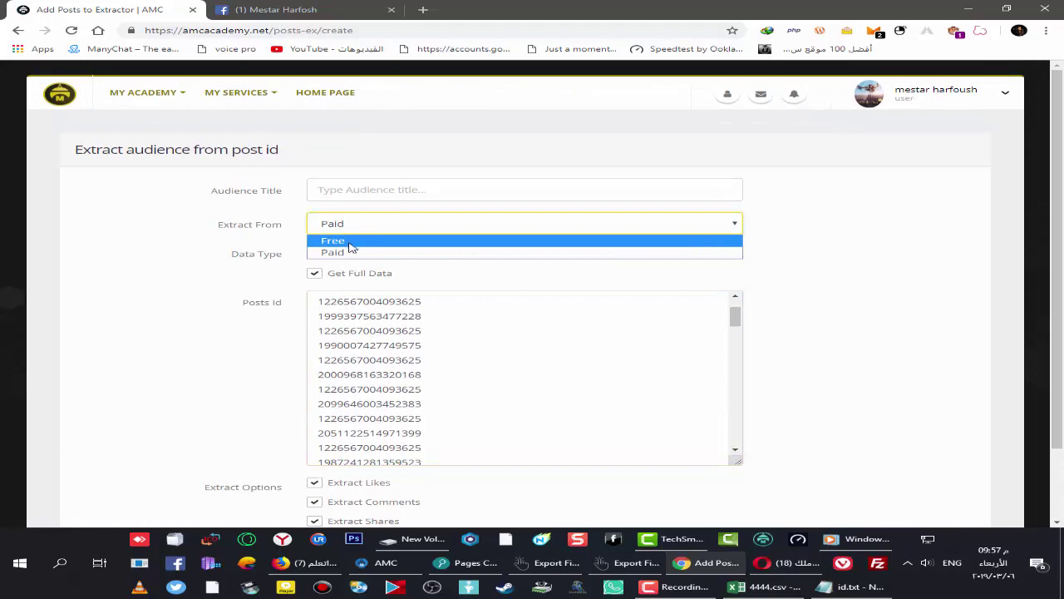
{"action": "left_click", "coordinate": [354, 252]}
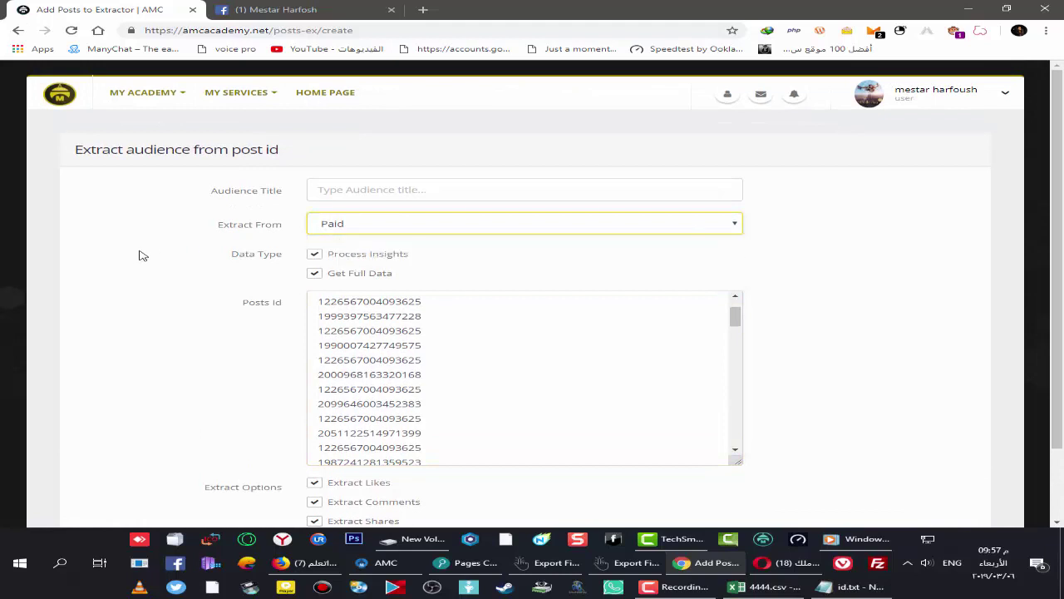
Step: Title the audience ملكة and check the remaining extraction options down to the form's end
{"action": "left_click", "coordinate": [349, 189]}
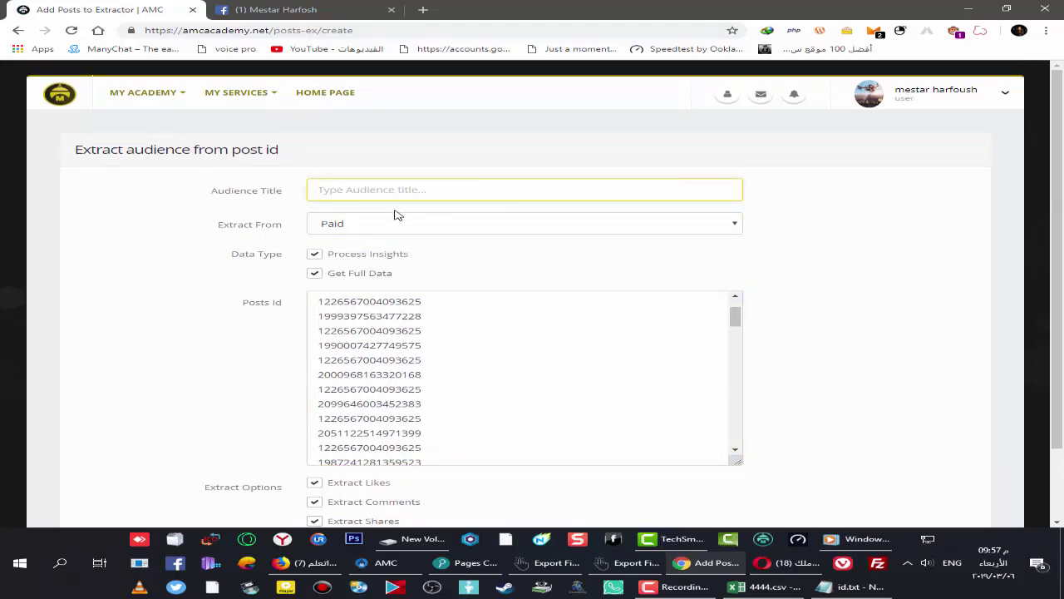
{"action": "type", "text": "l"}
{"action": "key", "text": "BackSpace"}
{"action": "type", "text": "lg"}
{"action": "key", "text": "BackSpace"}
{"action": "key", "text": "BackSpace"}
{"action": "key", "text": "BackSpace"}
{"action": "key", "text": "BackSpace"}
{"action": "type", "text": "م"}
{"action": "scroll", "coordinate": [261, 314], "scroll_direction": "down", "scroll_amount": 2}
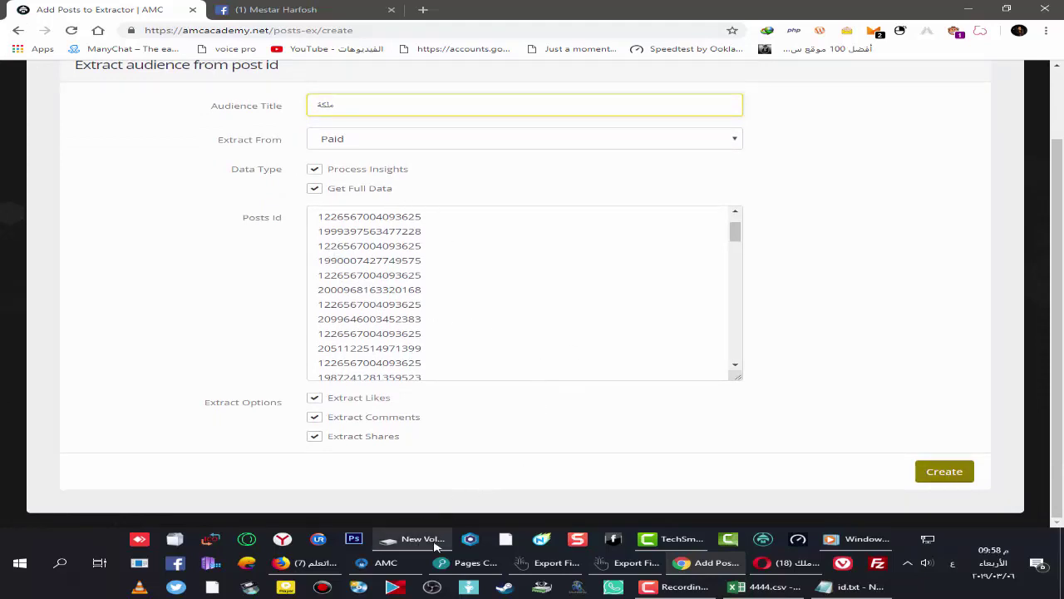
Step: Switch to Pages Competitor Analysis, view the 12/22/2018 video post with 439 likes on Facebook, and return to the post list
{"action": "left_click", "coordinate": [466, 562]}
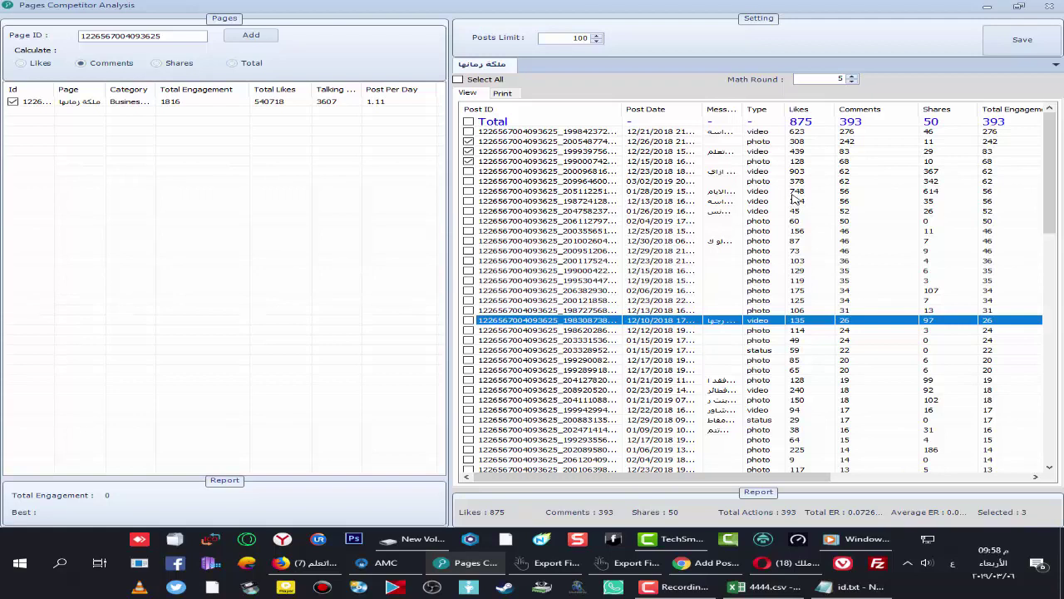
{"action": "left_click", "coordinate": [775, 161]}
{"action": "left_click", "coordinate": [778, 139]}
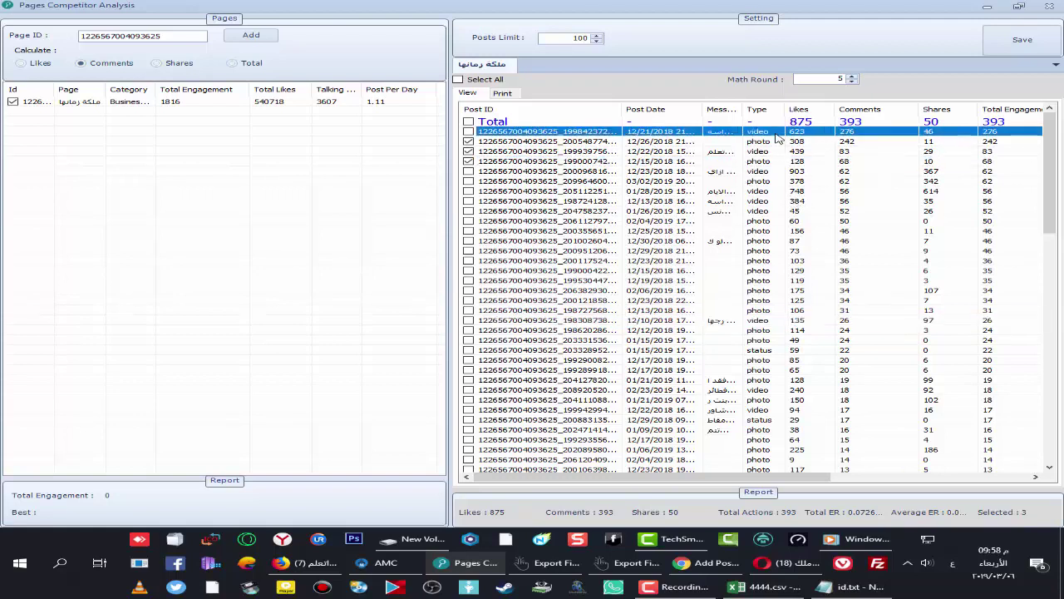
{"action": "left_click", "coordinate": [766, 153]}
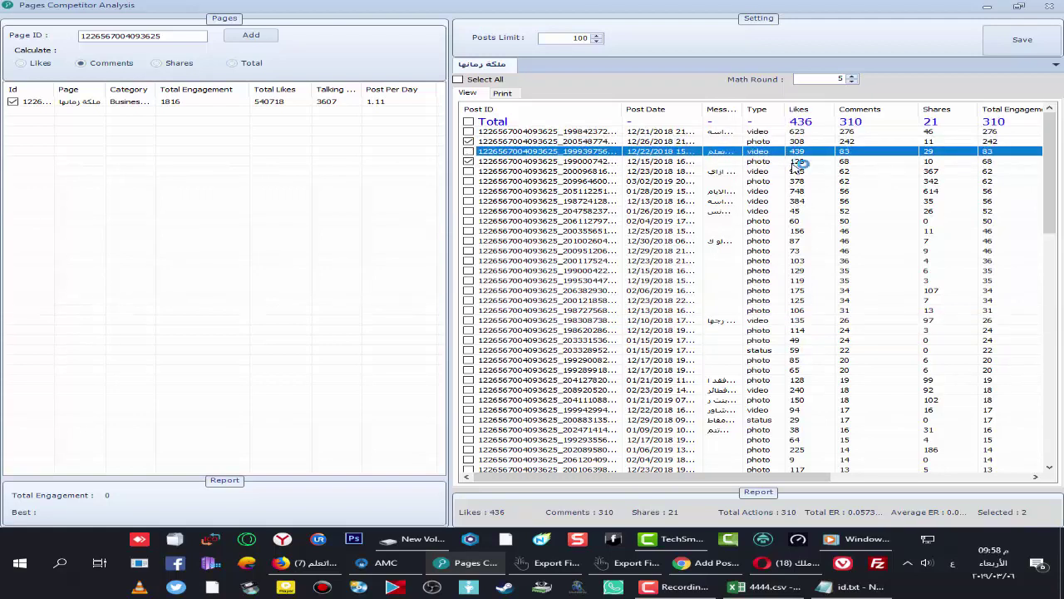
{"action": "double_click", "coordinate": [781, 152]}
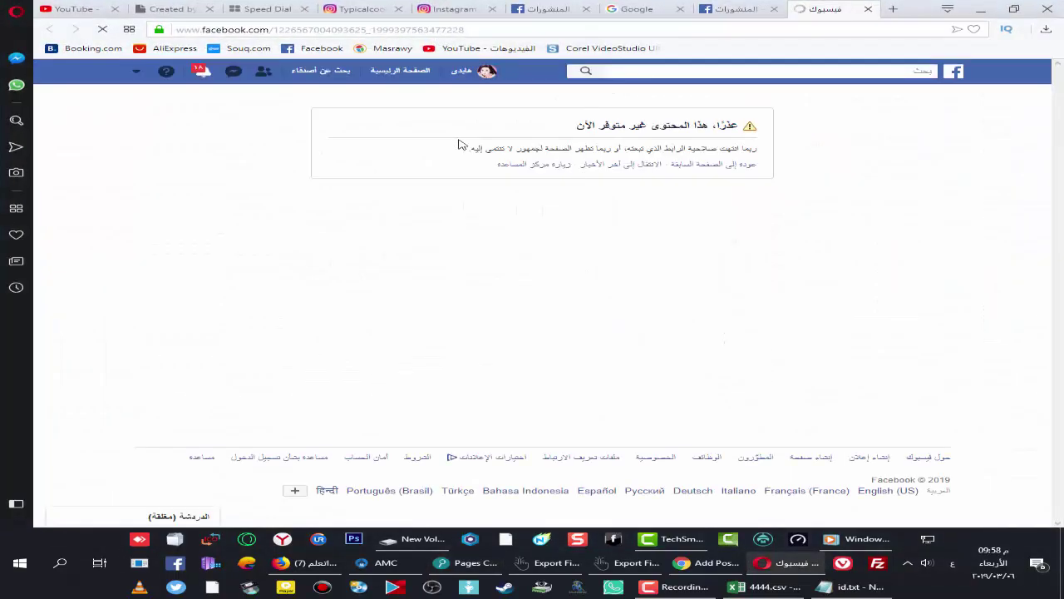
{"action": "key", "text": "alt+Tab"}
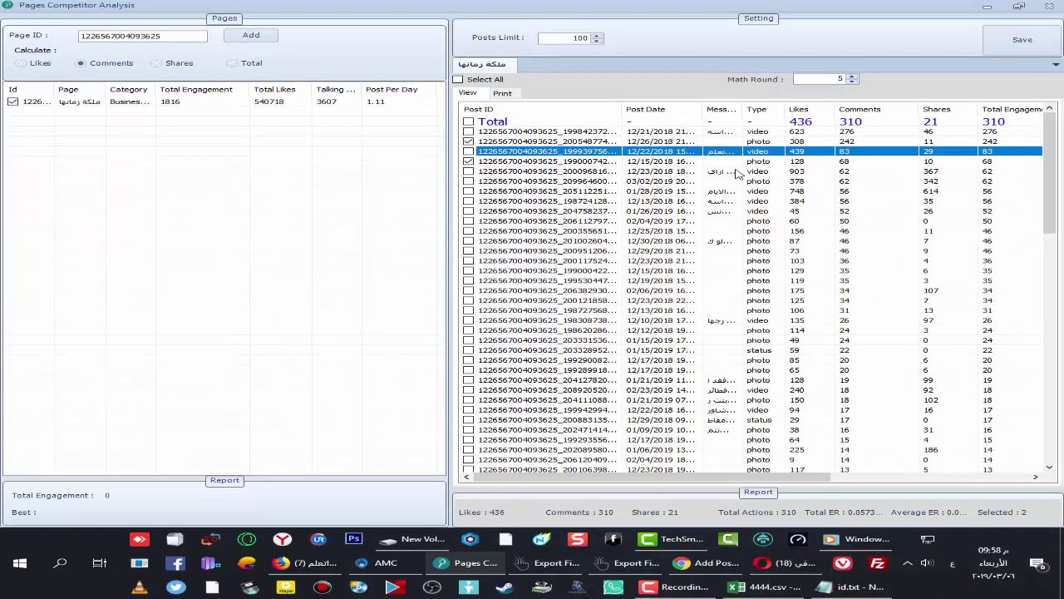
Step: View the 12/23/2018 video post with 903 likes on Facebook and return to the post list
{"action": "left_click", "coordinate": [759, 162]}
{"action": "double_click", "coordinate": [759, 172]}
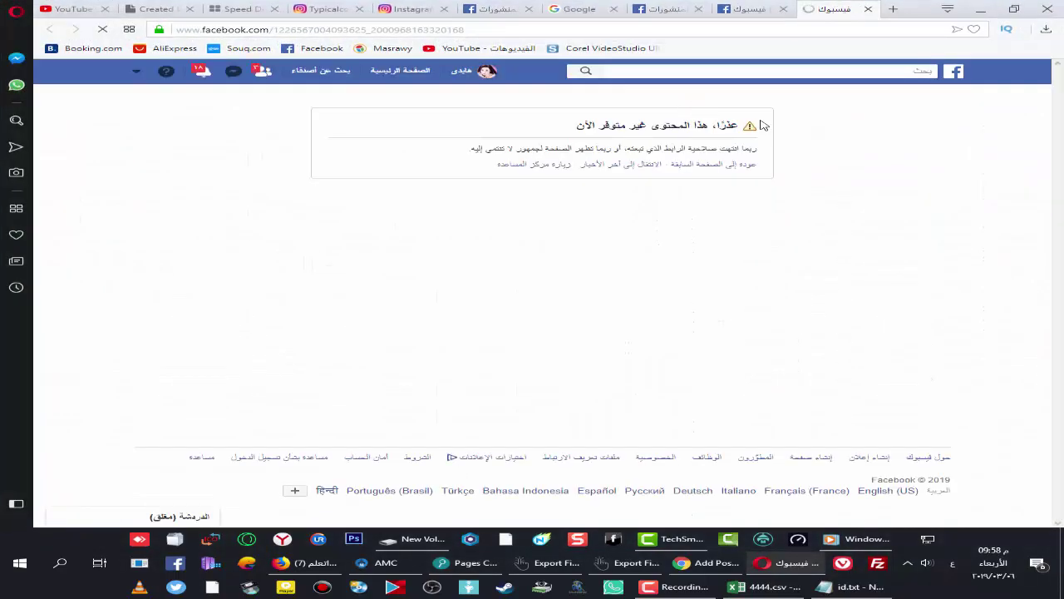
{"action": "key", "text": "alt+Tab"}
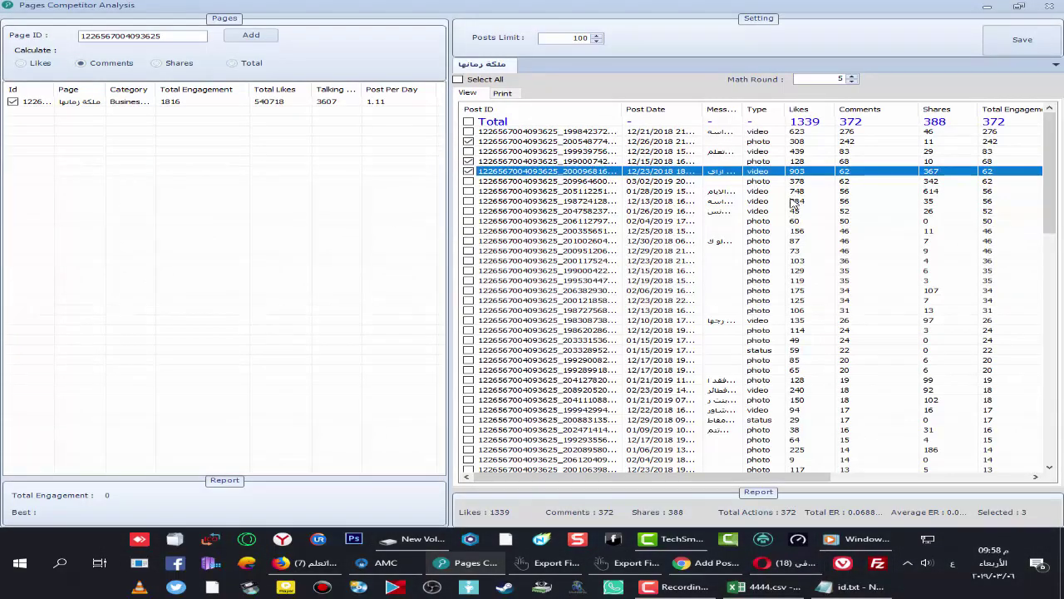
Step: Open the 03/02/2019 photo post on Facebook and examine its reactions, comments and shares
{"action": "left_click", "coordinate": [650, 183]}
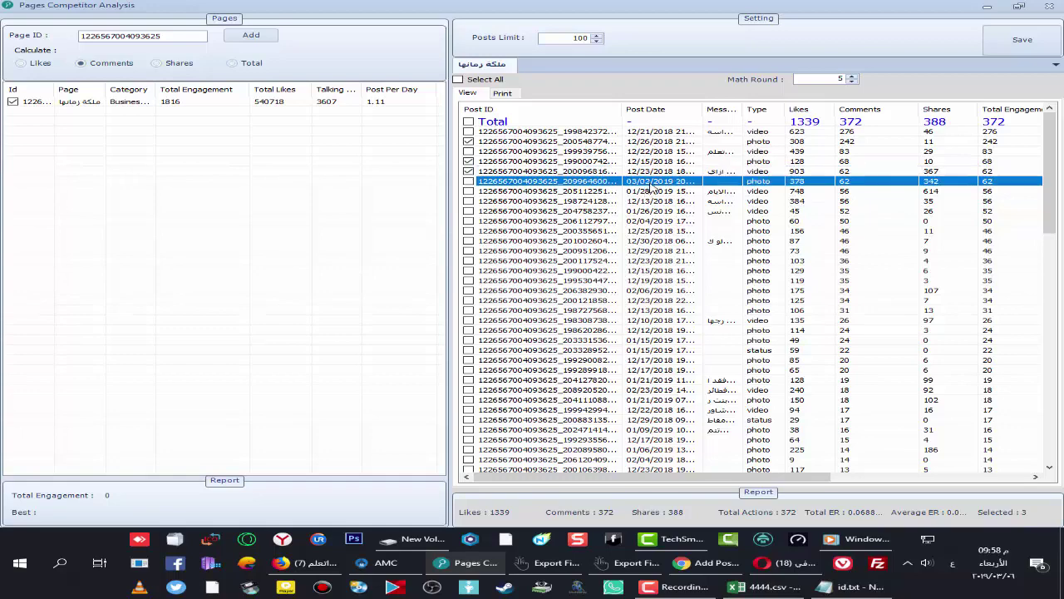
{"action": "double_click", "coordinate": [682, 190]}
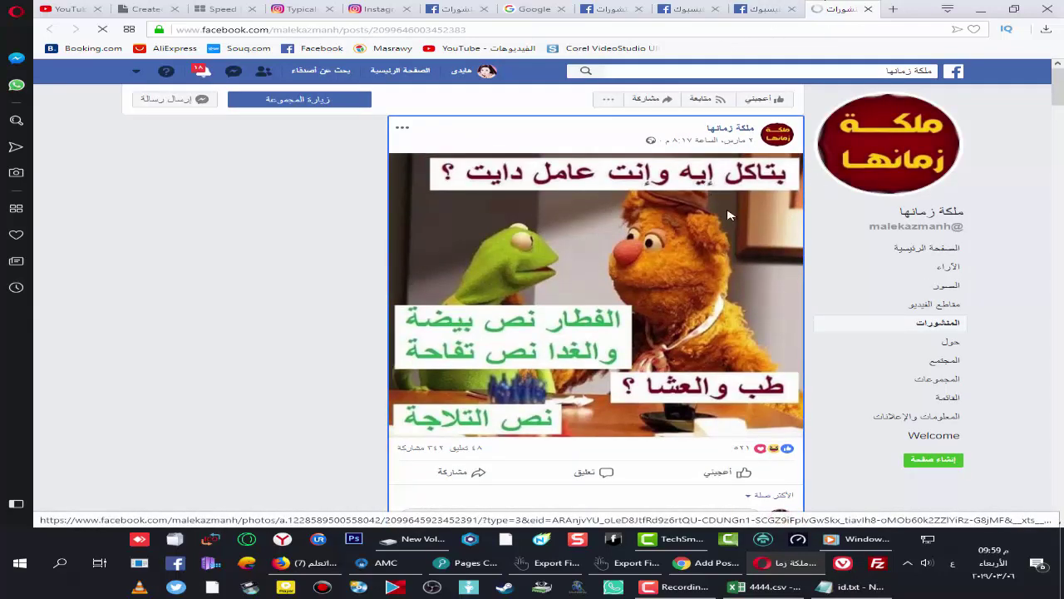
{"action": "scroll", "coordinate": [722, 299], "scroll_direction": "down", "scroll_amount": 2}
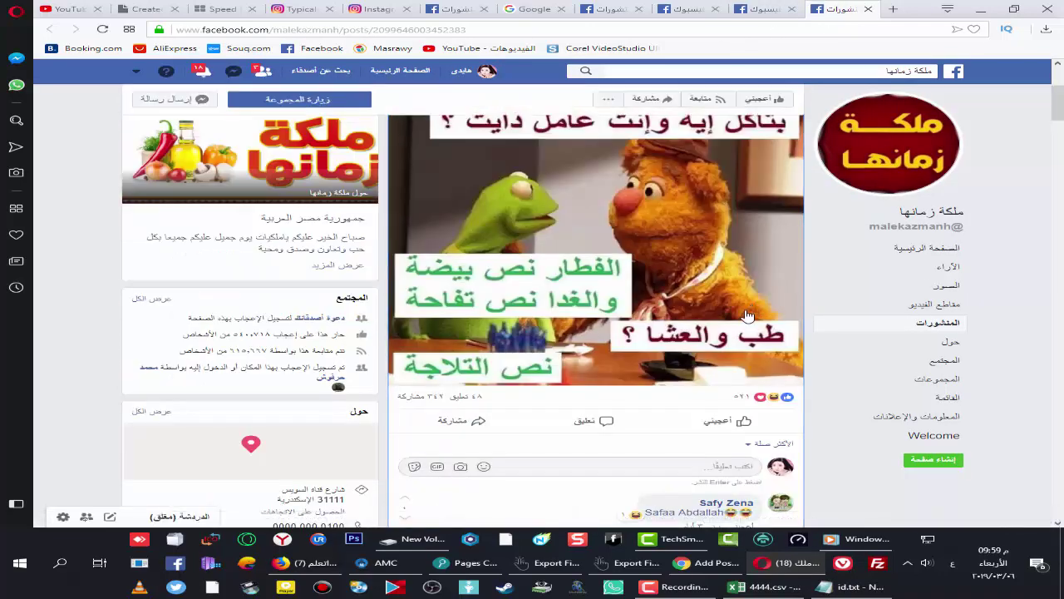
{"action": "scroll", "coordinate": [726, 332], "scroll_direction": "down", "scroll_amount": 2}
{"action": "scroll", "coordinate": [682, 330], "scroll_direction": "up", "scroll_amount": 2}
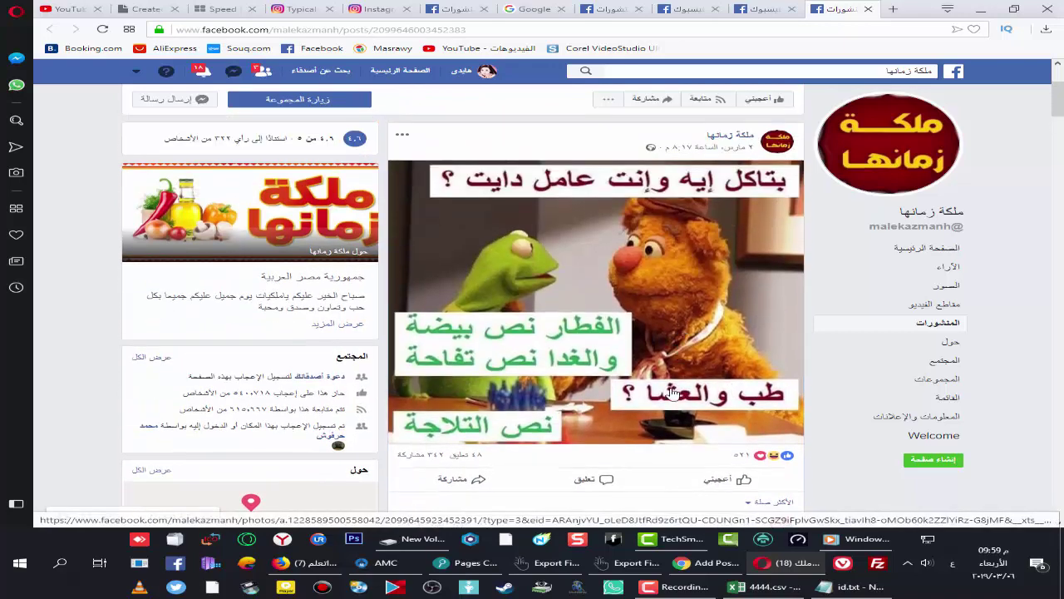
Step: Back in Pages Competitor Analysis, widen the Post Date column to show full times and sort the posts by it in ascending order
{"action": "left_click", "coordinate": [465, 562]}
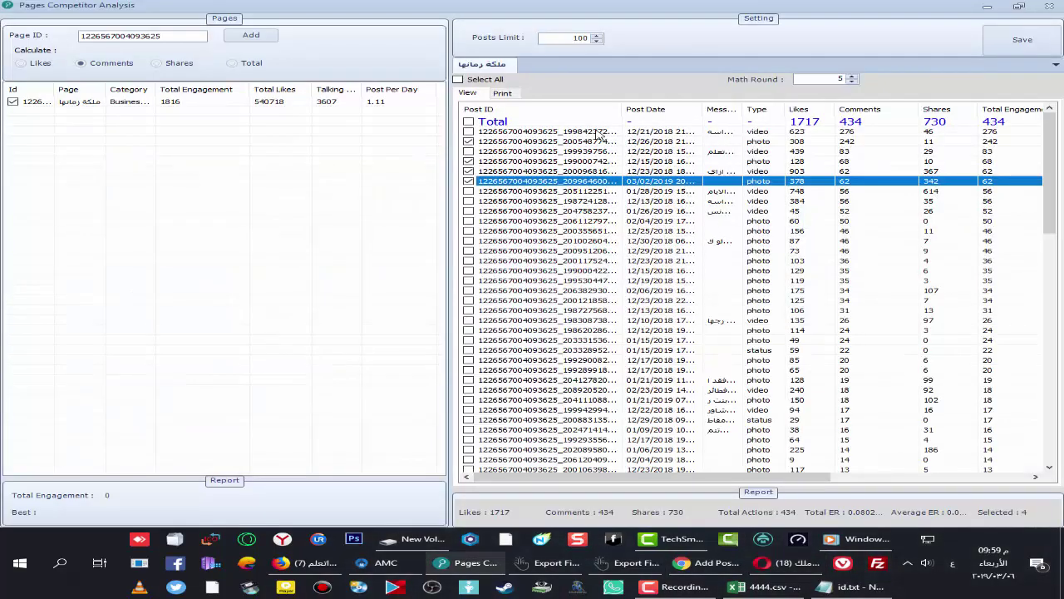
{"action": "left_click", "coordinate": [659, 112]}
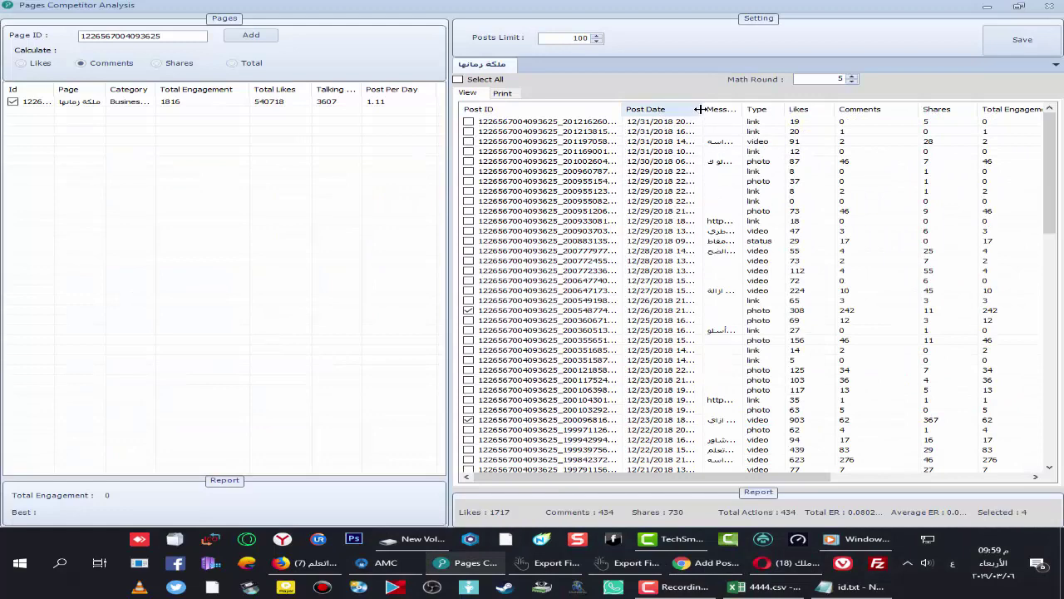
{"action": "left_click_drag", "start_coordinate": [703, 109], "coordinate": [722, 109]}
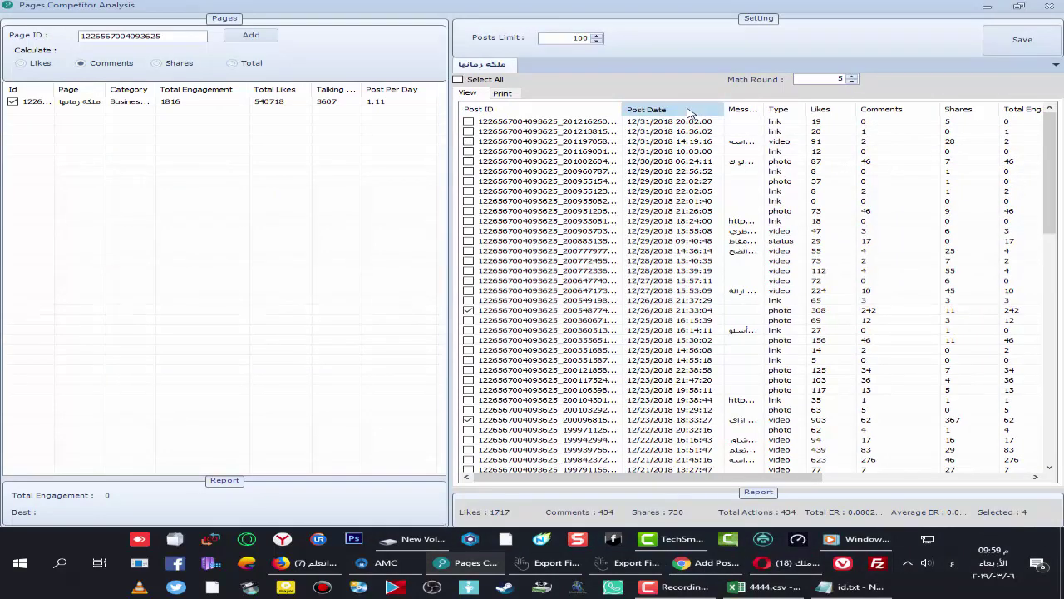
{"action": "left_click", "coordinate": [689, 112]}
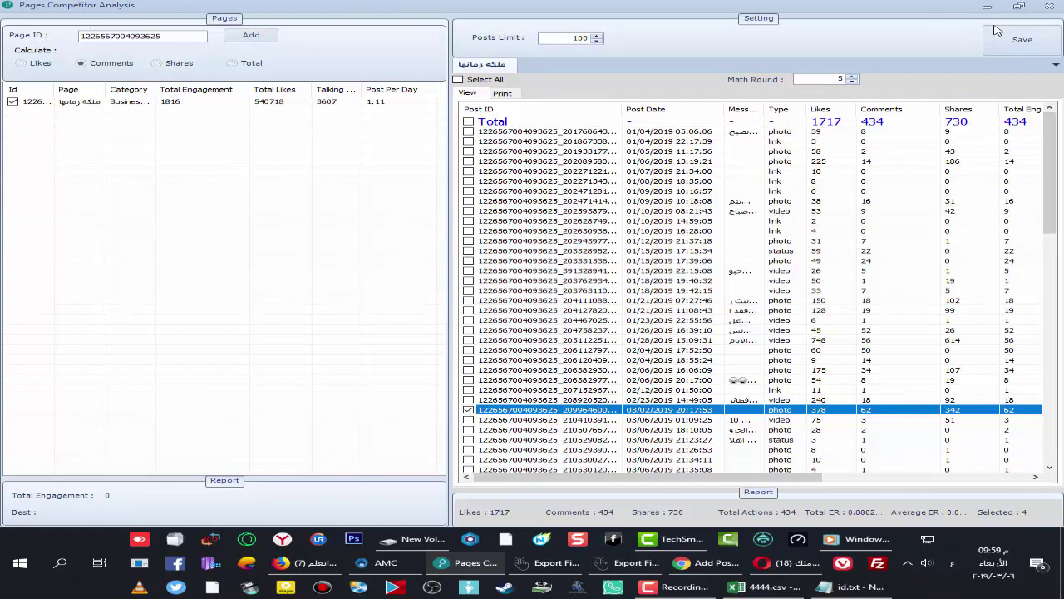
Step: Close Pages Competitor Analysis and log in to AMC again with the prefilled credentials
{"action": "key", "text": "alt+F4"}
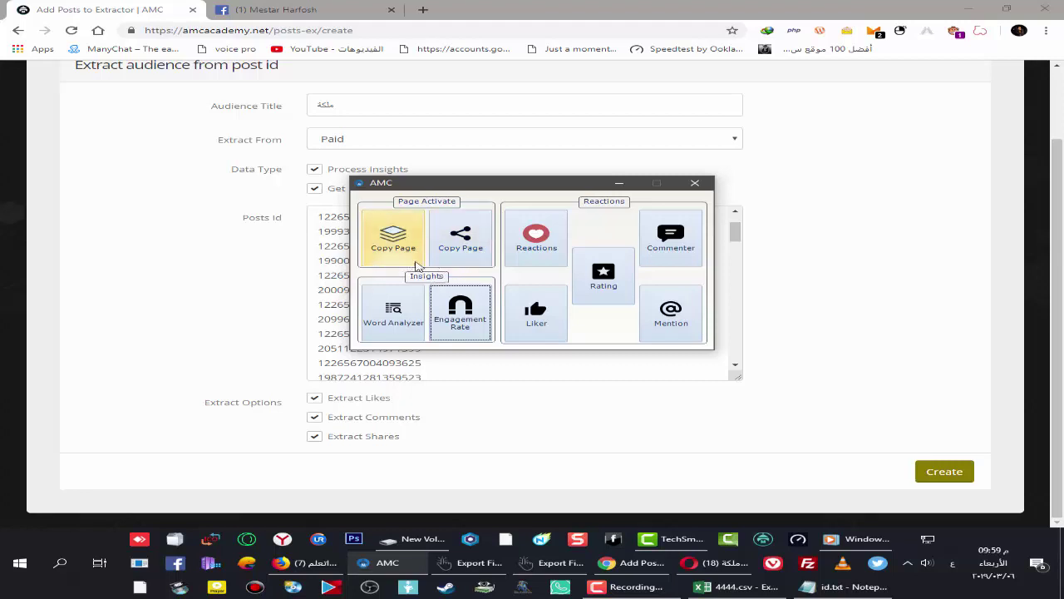
{"action": "left_click", "coordinate": [404, 333]}
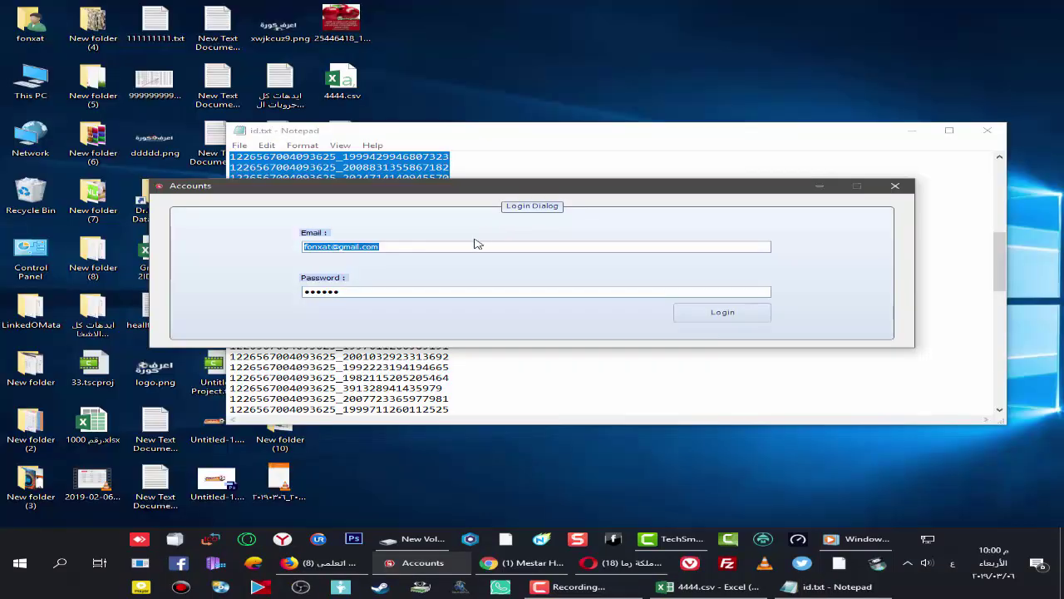
{"action": "left_click", "coordinate": [685, 313]}
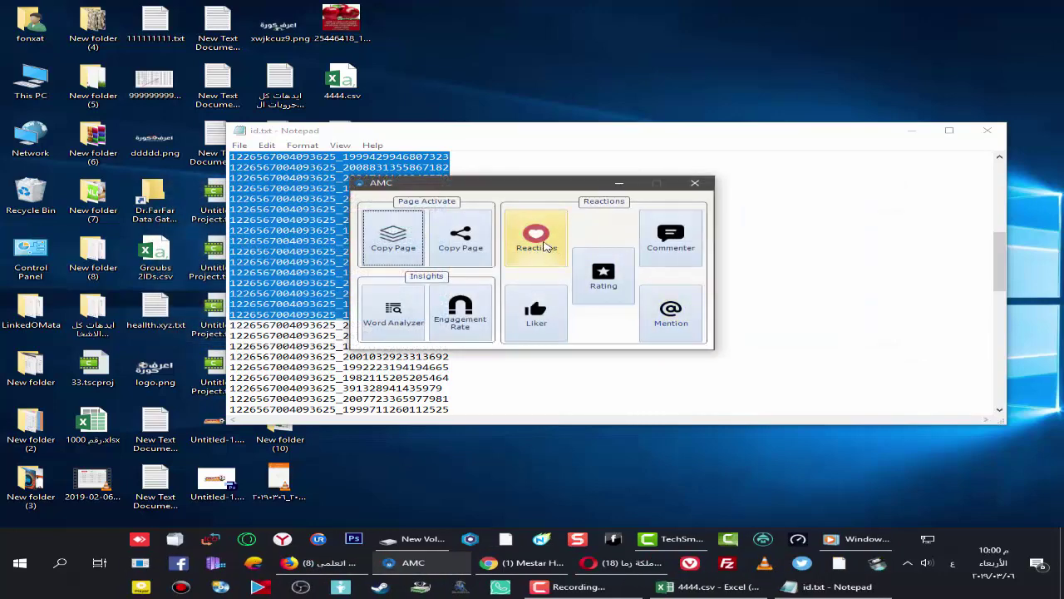
Step: Open the Reactions tool and choose Facebook for Android as the app and the saved e-mail account in Account Selector
{"action": "left_click", "coordinate": [572, 210]}
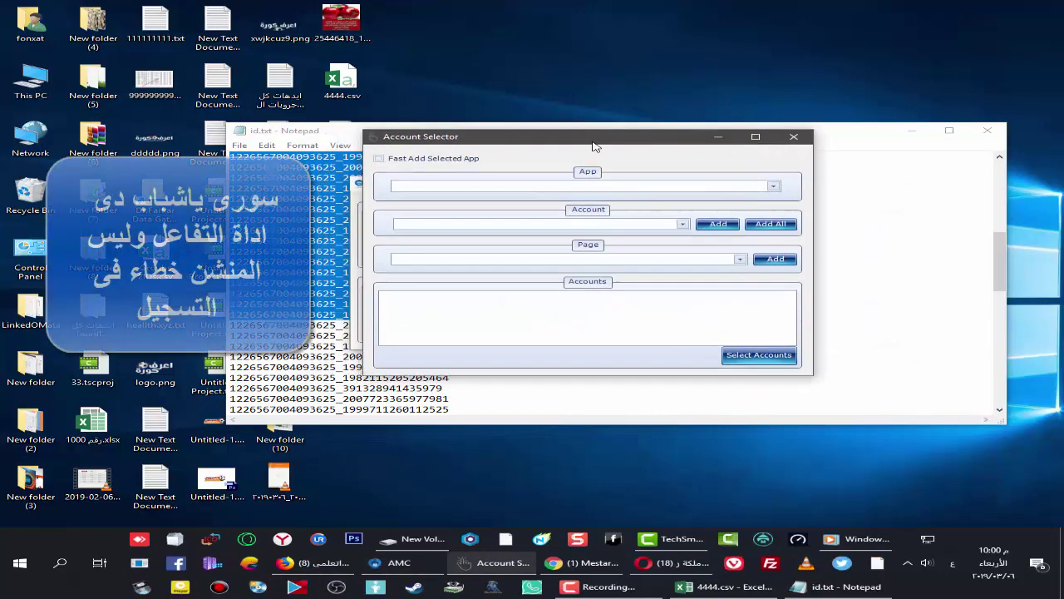
{"action": "left_click", "coordinate": [574, 186]}
{"action": "left_click", "coordinate": [556, 196]}
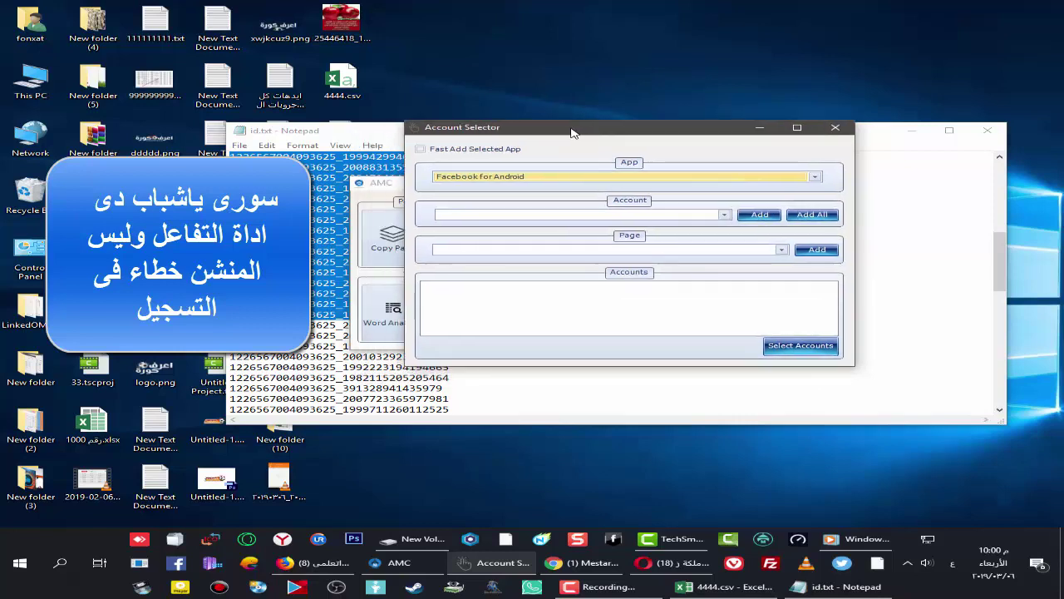
{"action": "left_click", "coordinate": [517, 215]}
{"action": "left_click", "coordinate": [502, 227]}
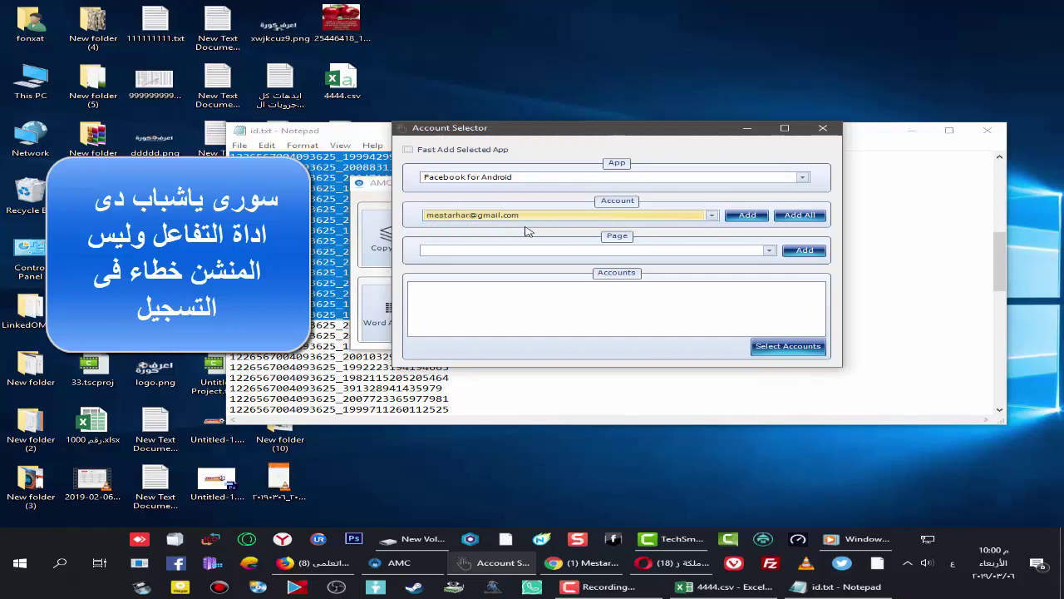
Step: Look through the pages available for the chosen account without picking one
{"action": "left_click", "coordinate": [525, 251]}
{"action": "left_click", "coordinate": [525, 252]}
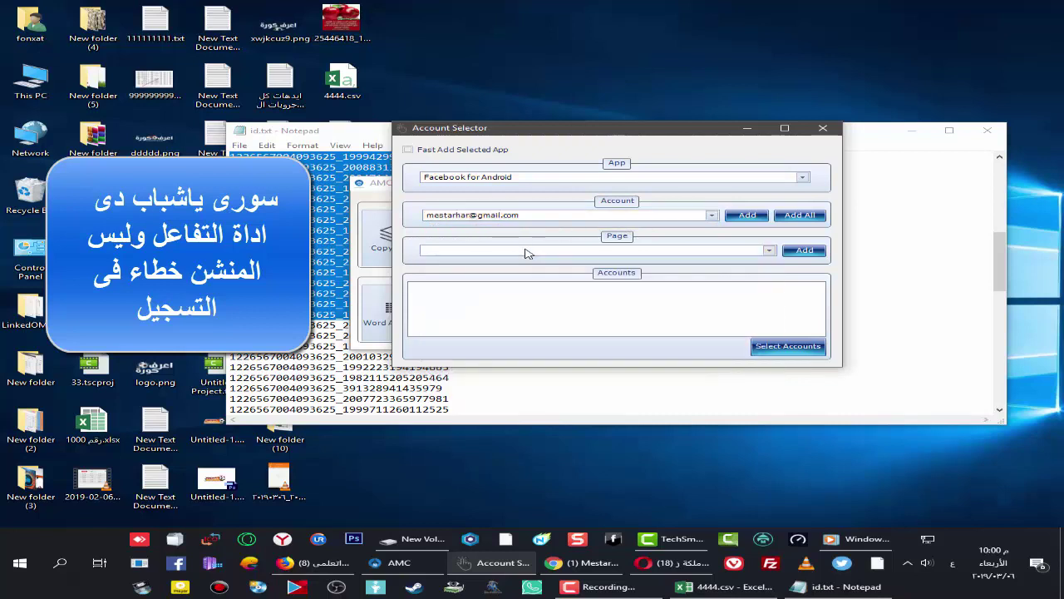
{"action": "left_click", "coordinate": [526, 252]}
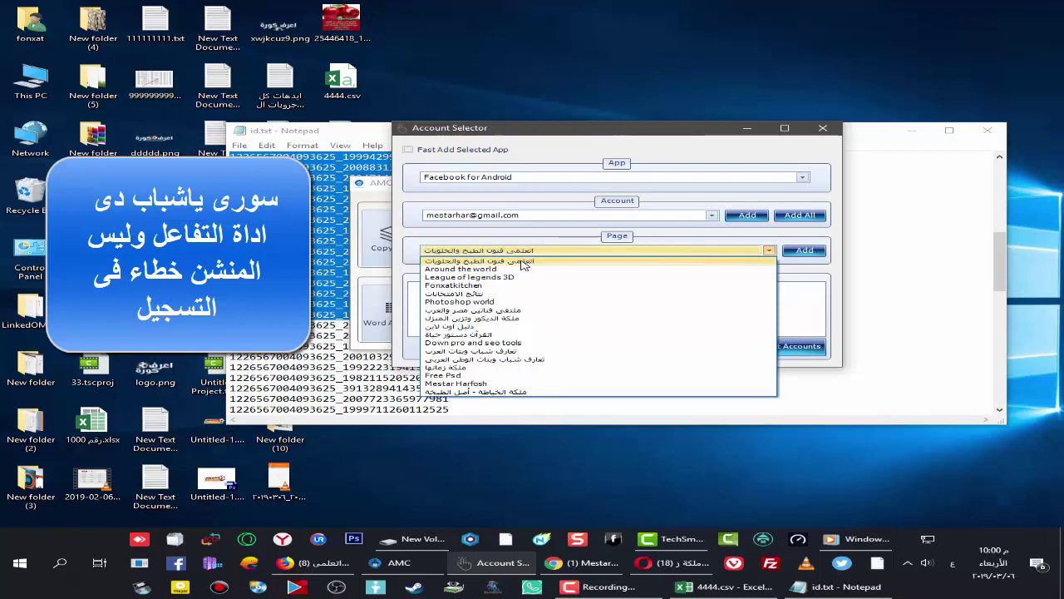
{"action": "left_click", "coordinate": [407, 226]}
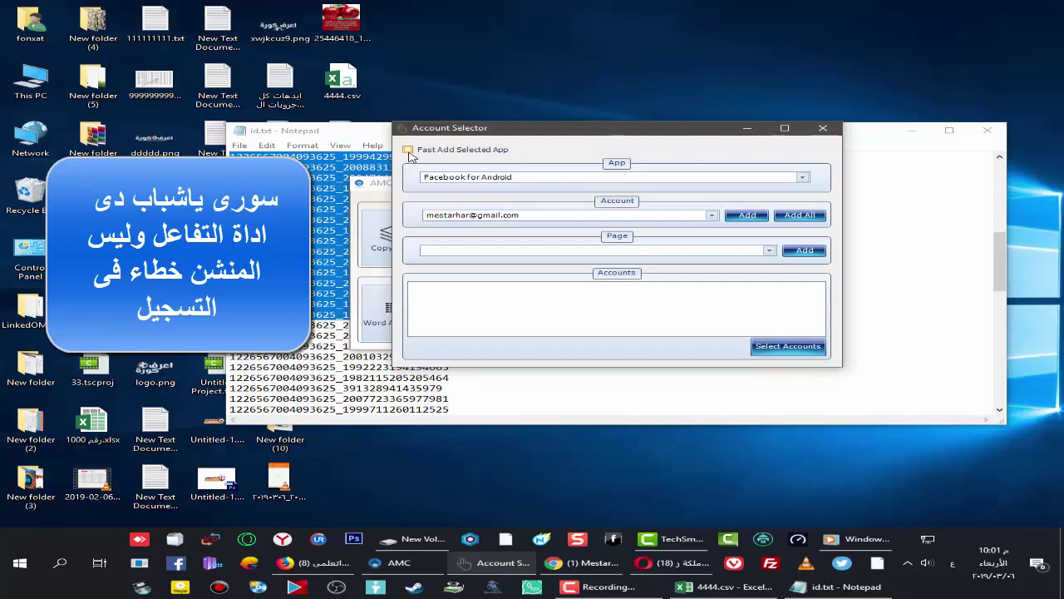
Step: Try Fast Add Selected App with Facebook for Android and turn the option off again
{"action": "left_click", "coordinate": [409, 153]}
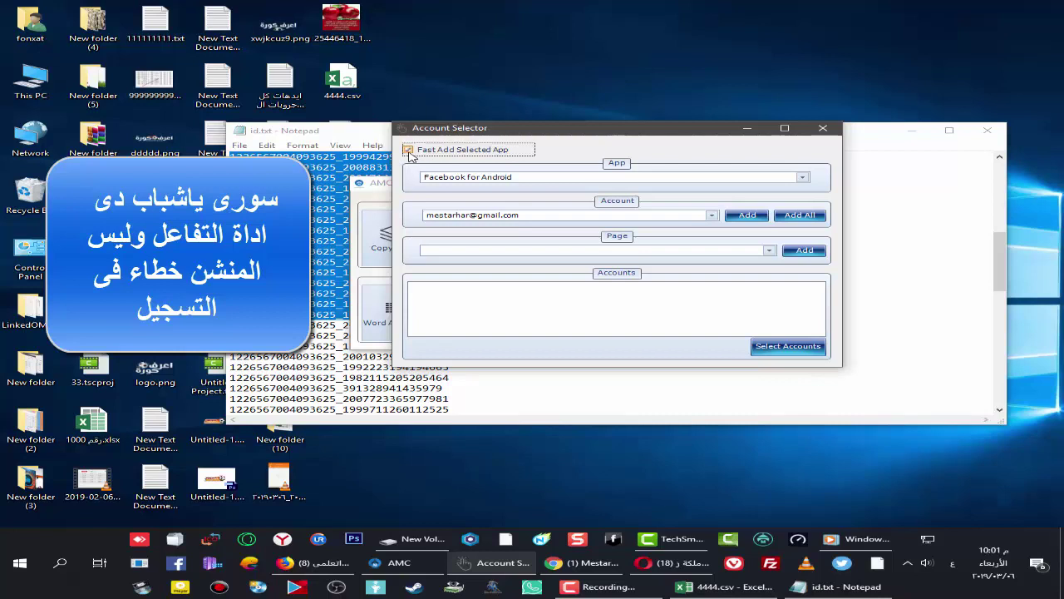
{"action": "left_click", "coordinate": [518, 181]}
{"action": "left_click", "coordinate": [518, 181]}
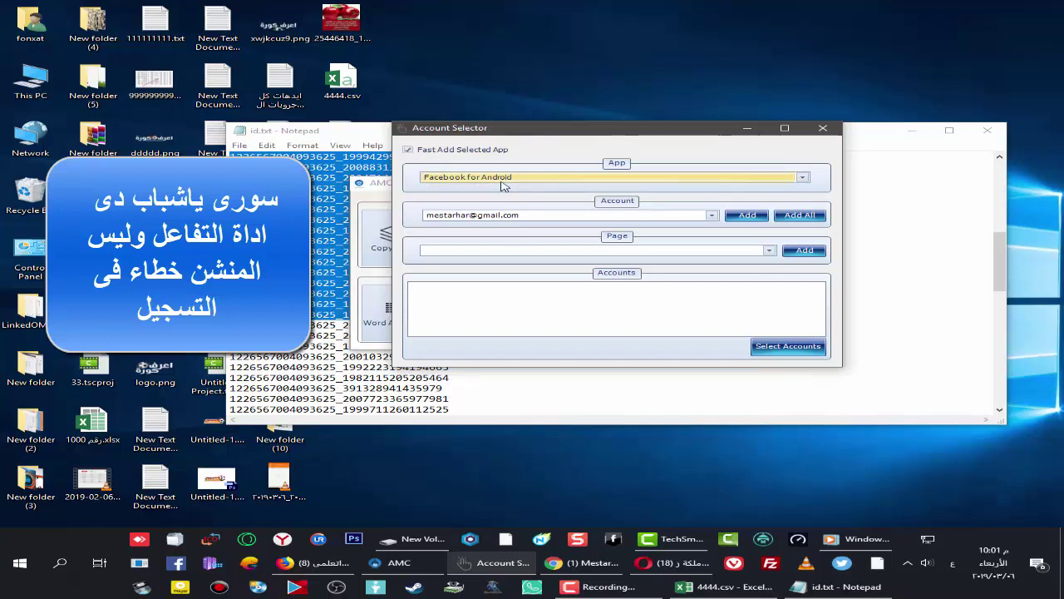
{"action": "left_click", "coordinate": [407, 150]}
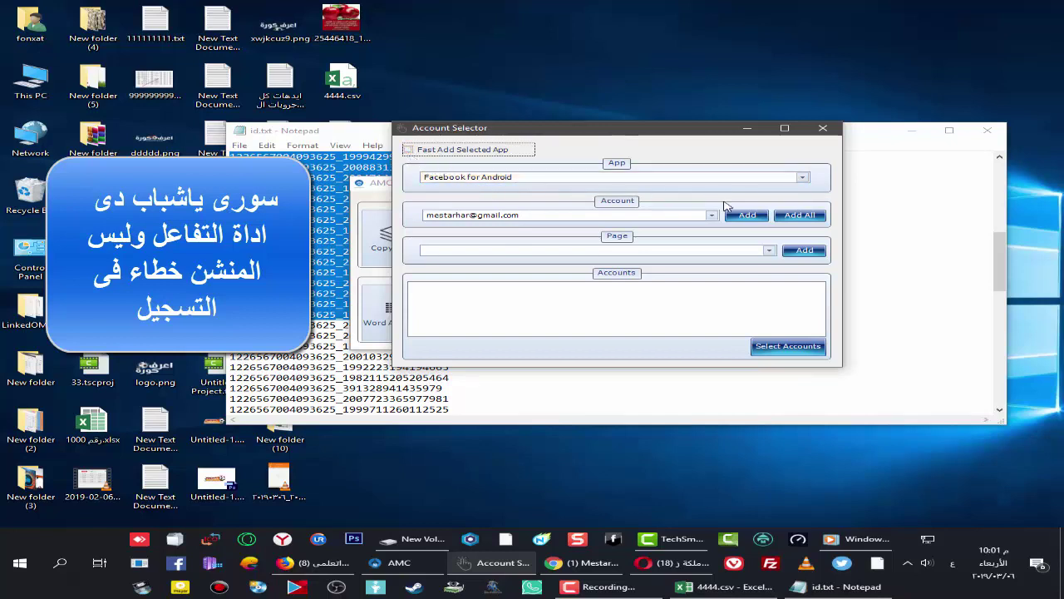
Step: Add the chosen account to the Accounts list and proceed with it to the Reaction tool
{"action": "left_click", "coordinate": [745, 217]}
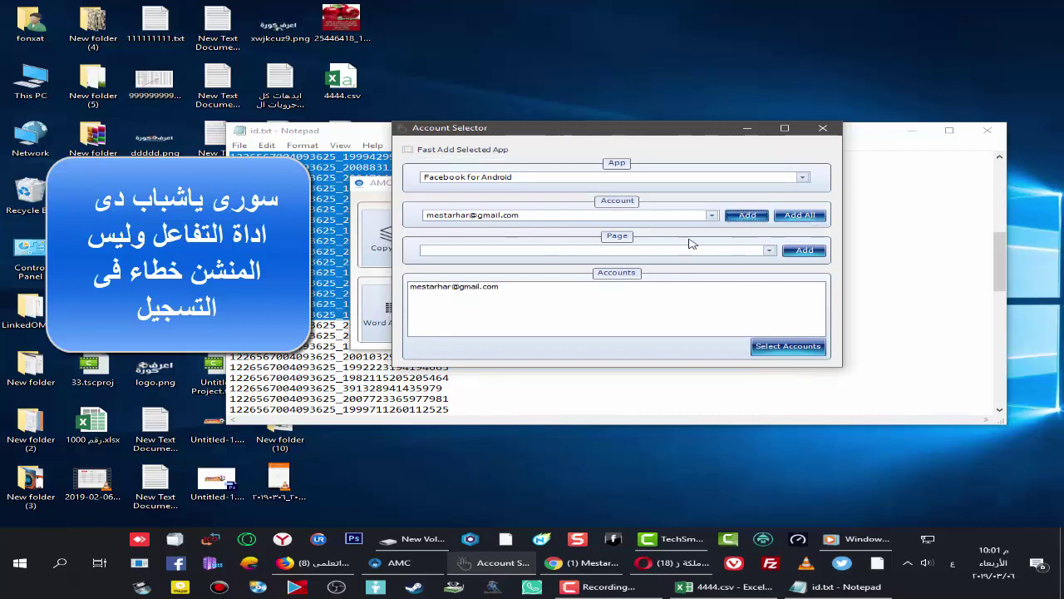
{"action": "left_click", "coordinate": [462, 287]}
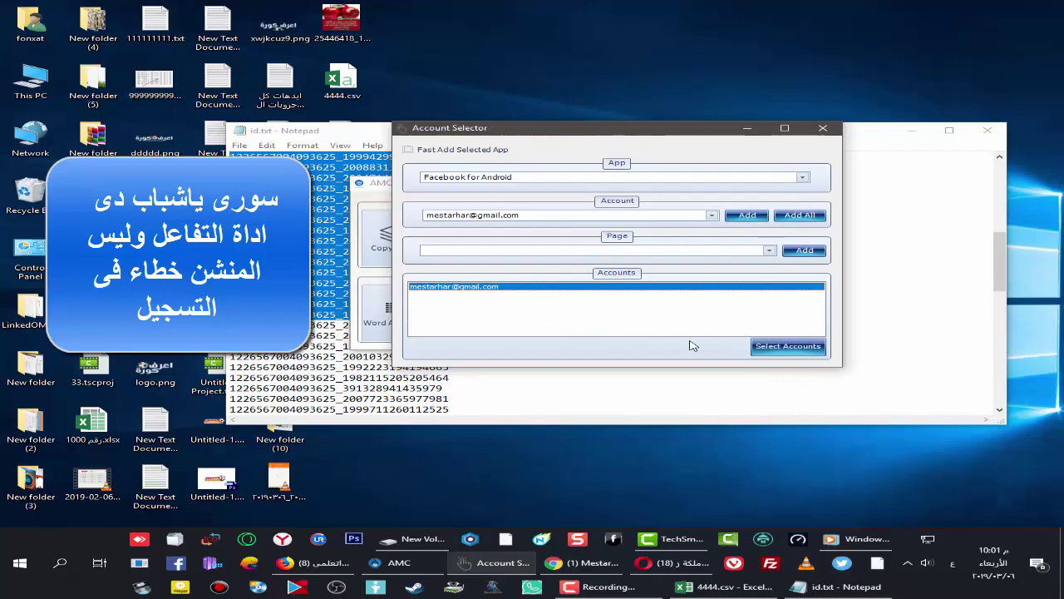
{"action": "left_click", "coordinate": [787, 352]}
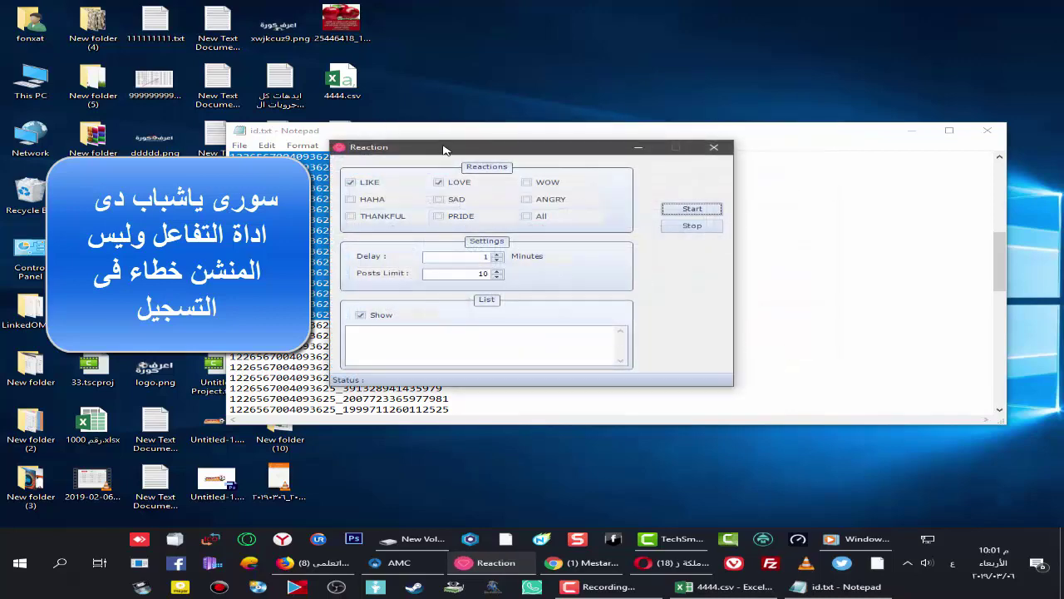
Step: Start the reaction run with LIKE and LOVE, a 1-minute delay and a posts limit of 10, and look through the processed post list
{"action": "left_click_drag", "start_coordinate": [443, 145], "coordinate": [606, 109]}
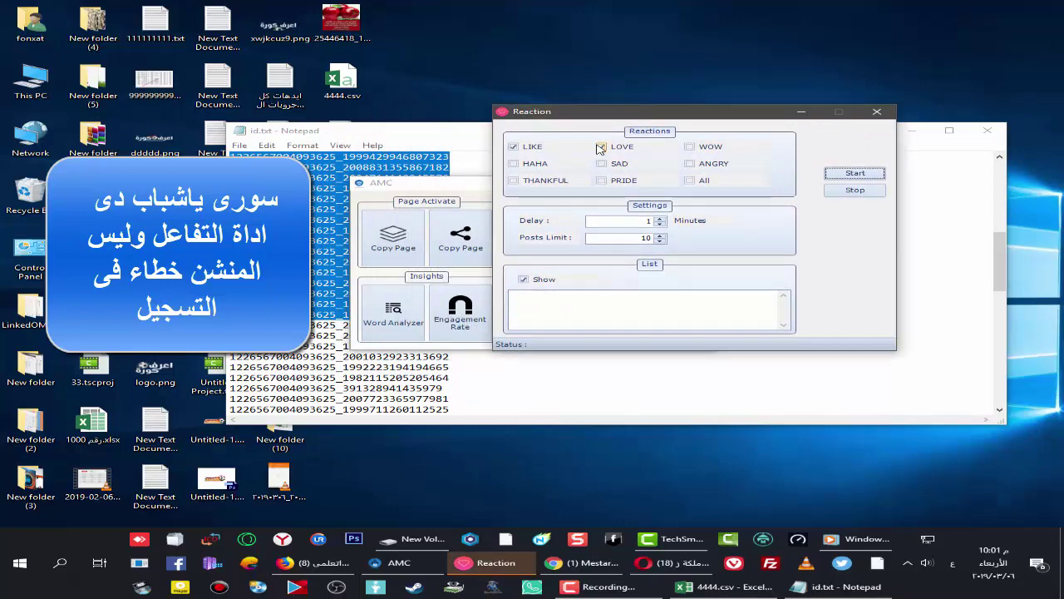
{"action": "left_click_drag", "start_coordinate": [603, 133], "coordinate": [685, 136]}
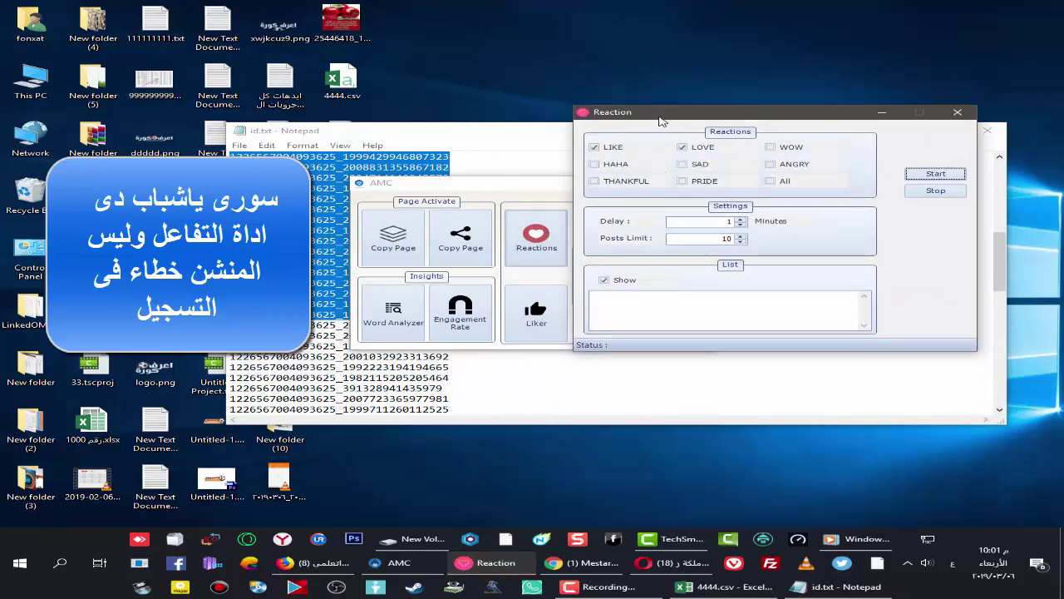
{"action": "left_click_drag", "start_coordinate": [661, 116], "coordinate": [616, 82]}
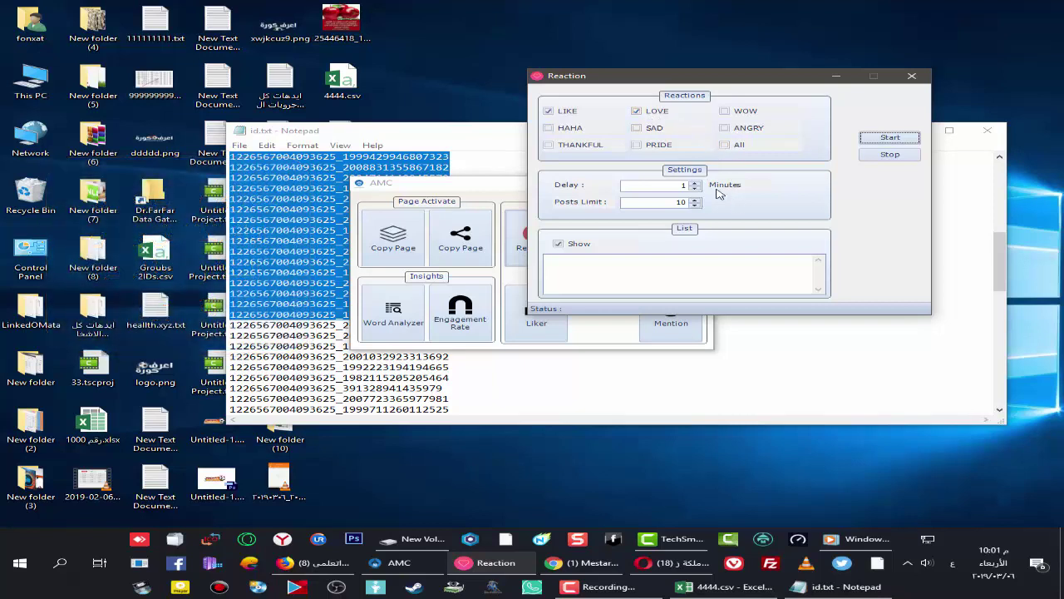
{"action": "left_click", "coordinate": [888, 138]}
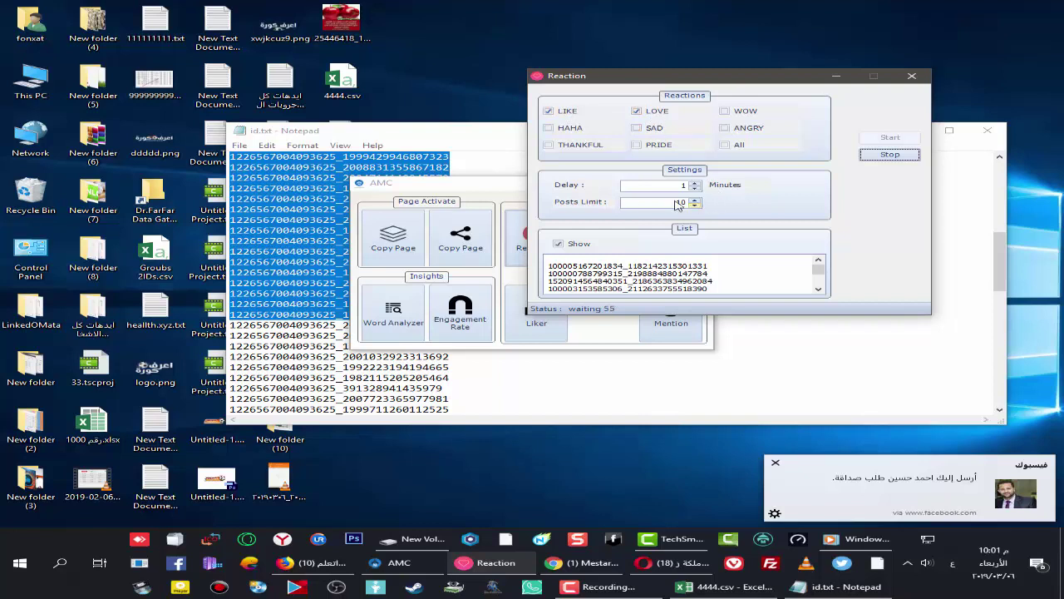
{"action": "scroll", "coordinate": [763, 266], "scroll_direction": "down", "scroll_amount": 2}
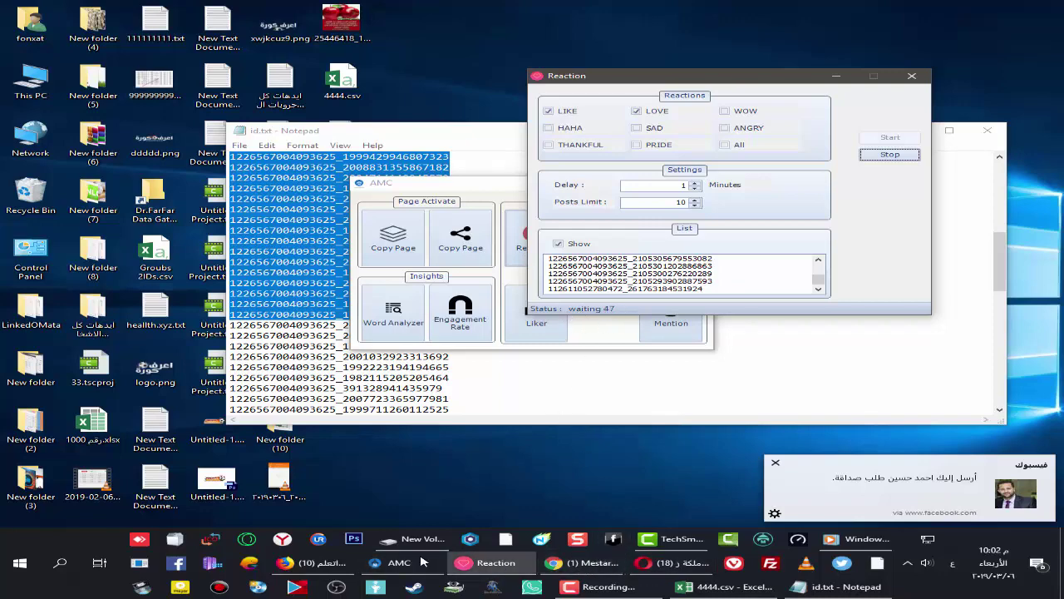
Step: Switch to Chrome and open the newest reacted post from the Facebook Activity Log to check the reaction on it
{"action": "left_click", "coordinate": [578, 565]}
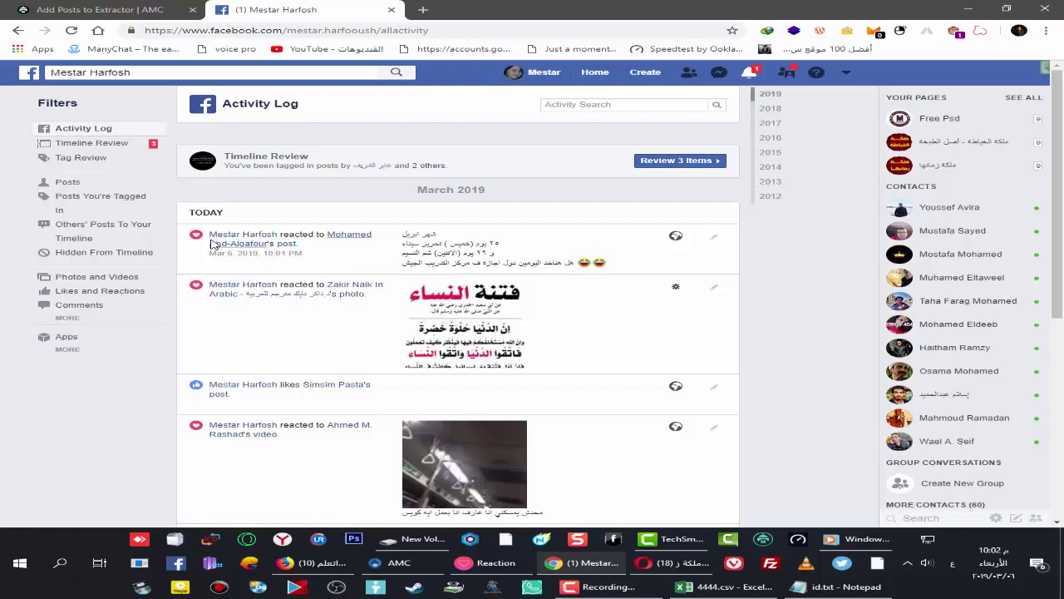
{"action": "left_click", "coordinate": [284, 253]}
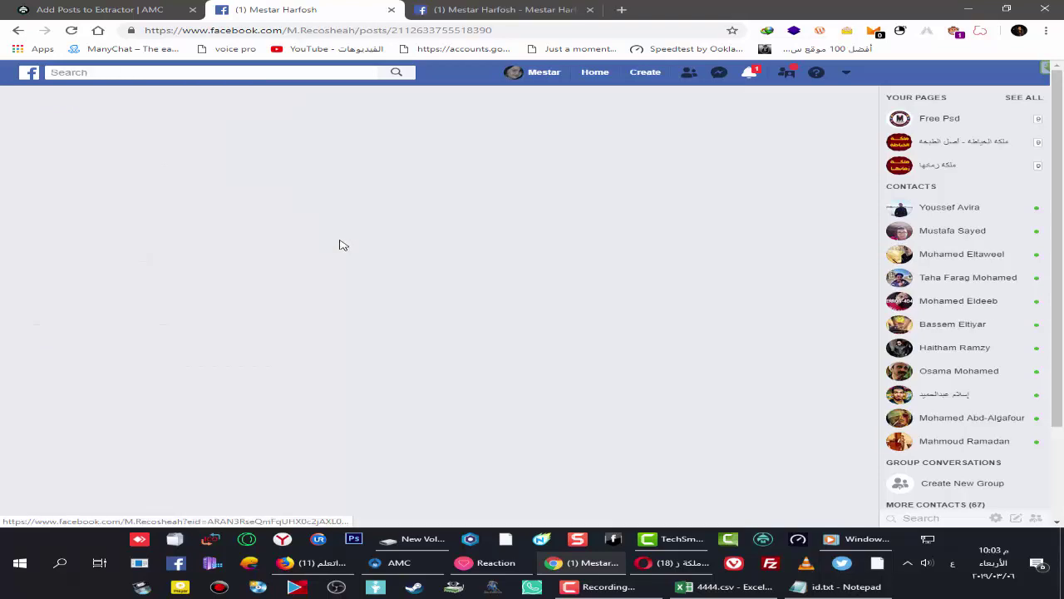
{"action": "left_click", "coordinate": [532, 9]}
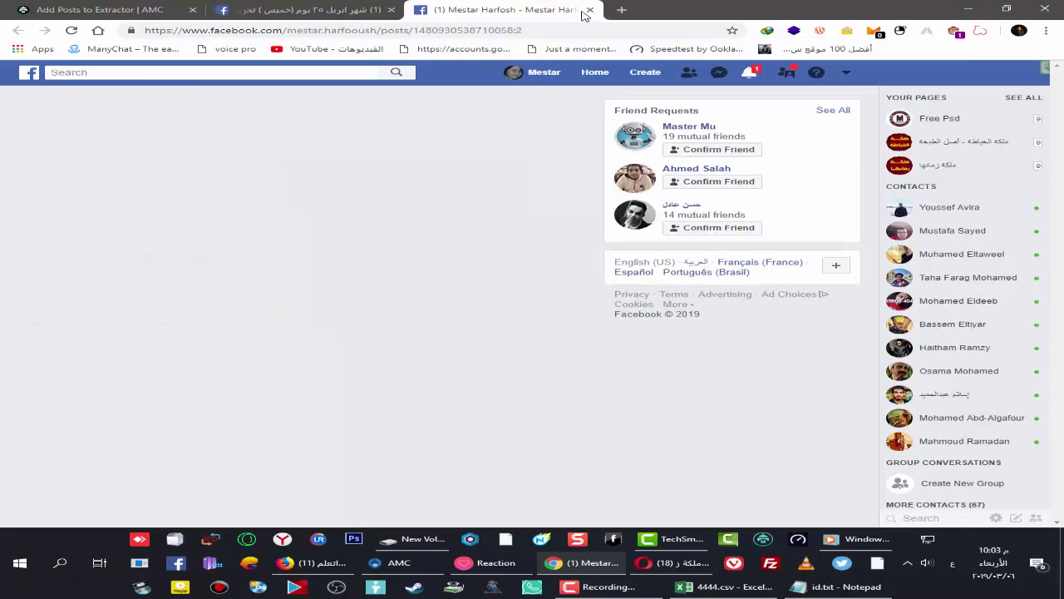
{"action": "left_click", "coordinate": [590, 9]}
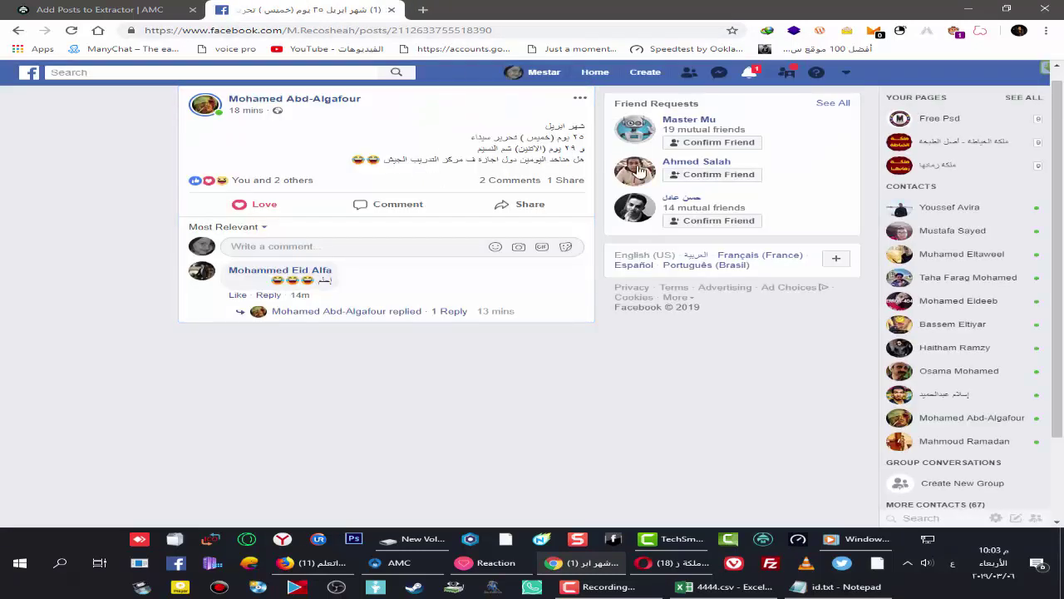
{"action": "mouse_move", "coordinate": [241, 204]}
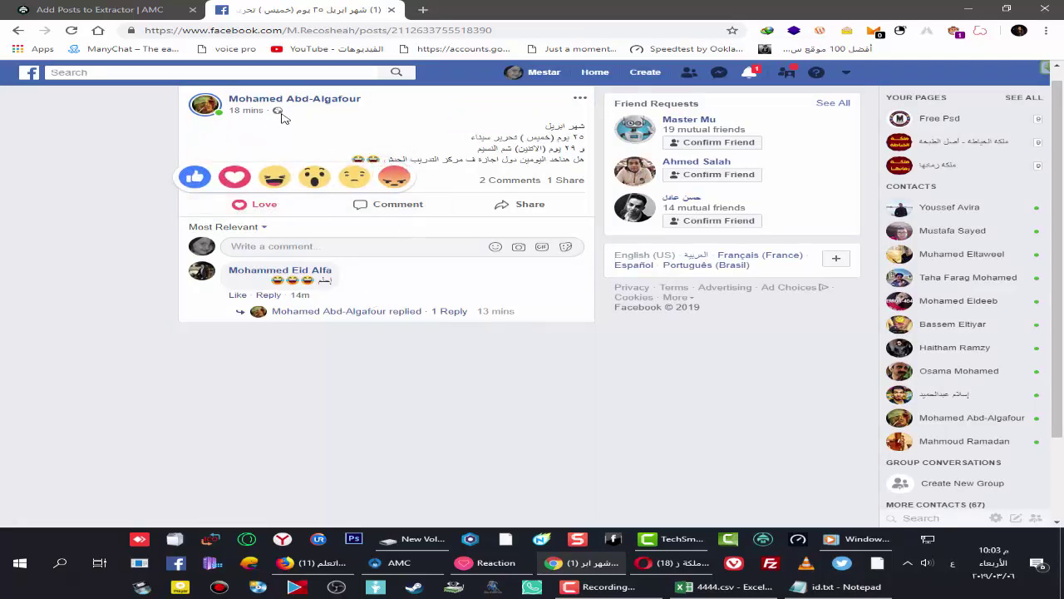
Step: Return to the Reaction tool, stop the reaction run and close the tool
{"action": "left_click", "coordinate": [486, 562]}
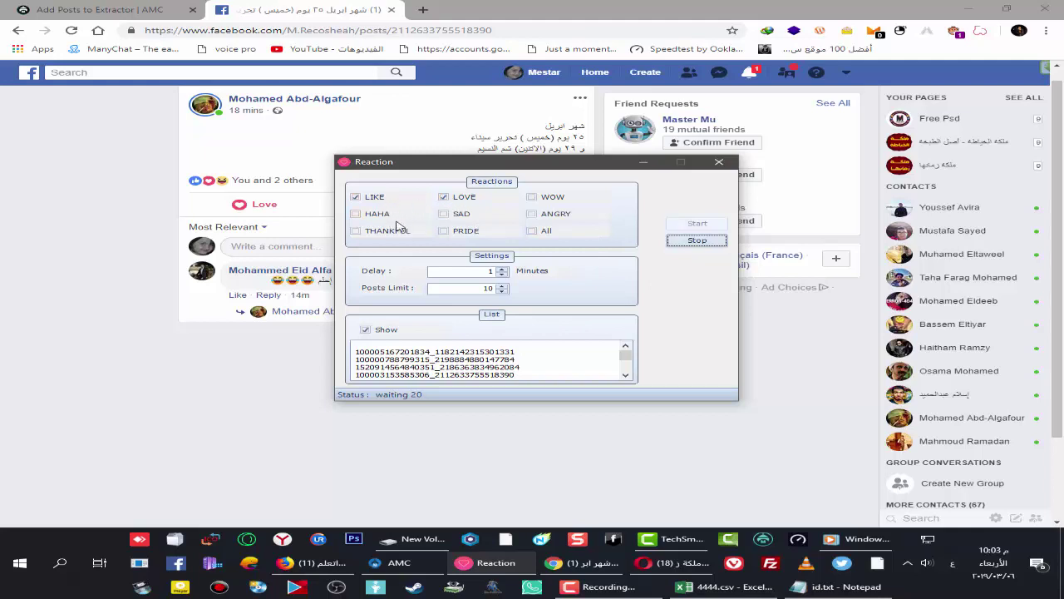
{"action": "left_click", "coordinate": [696, 241]}
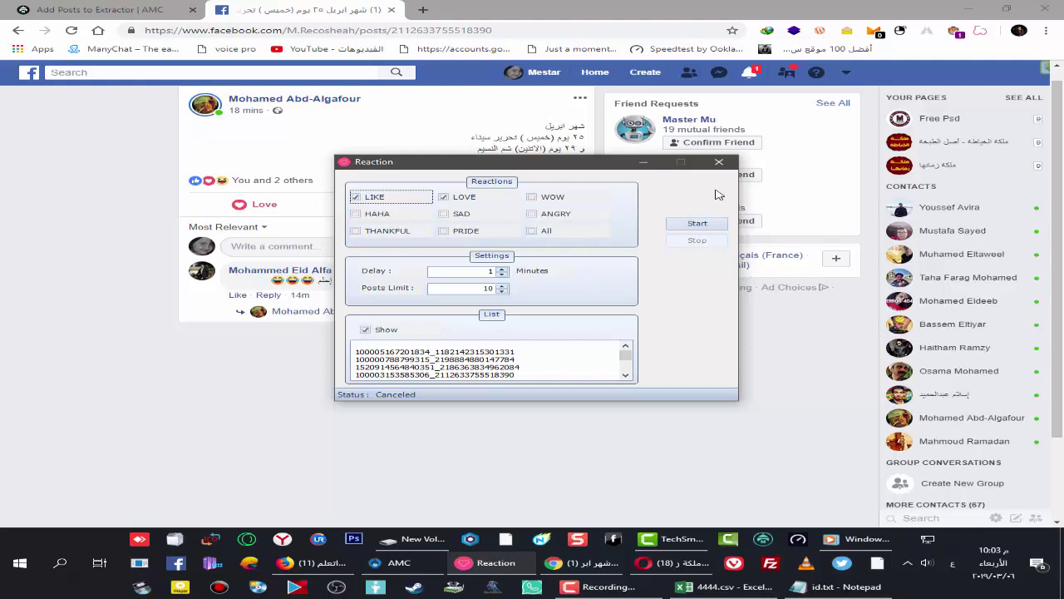
{"action": "left_click", "coordinate": [721, 164]}
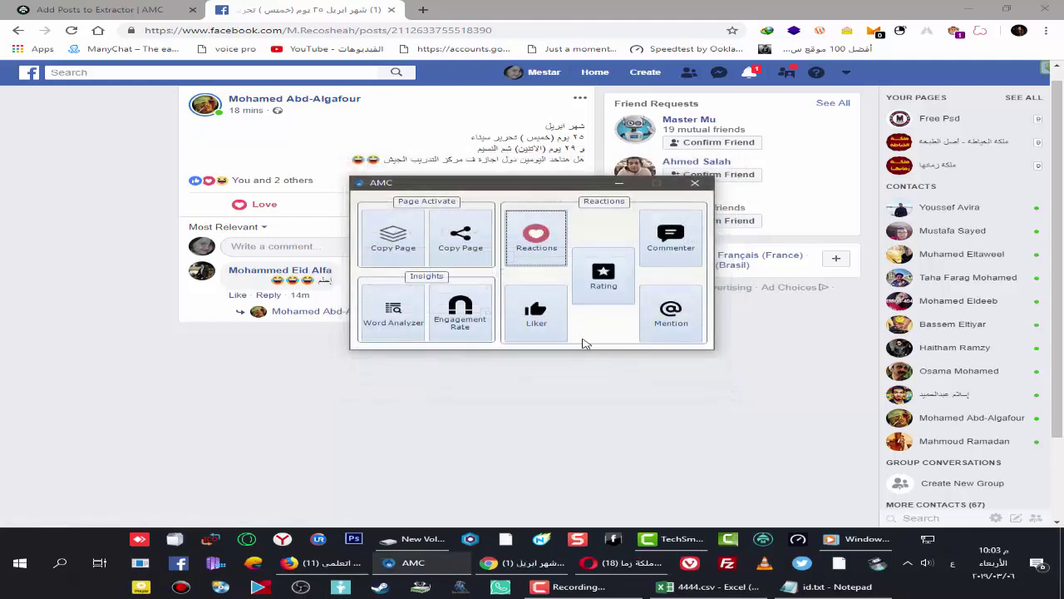
Step: Open the Liker tool through Account Selector with Facebook for Android and the saved e-mail account added to the Accounts list
{"action": "left_click", "coordinate": [548, 303]}
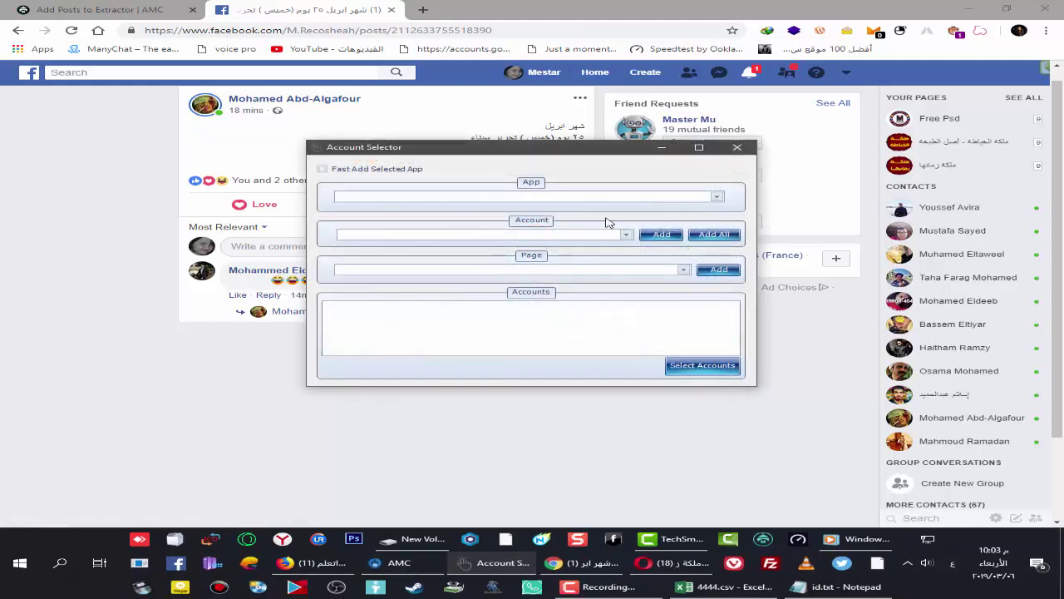
{"action": "left_click", "coordinate": [532, 197]}
{"action": "left_click", "coordinate": [475, 210]}
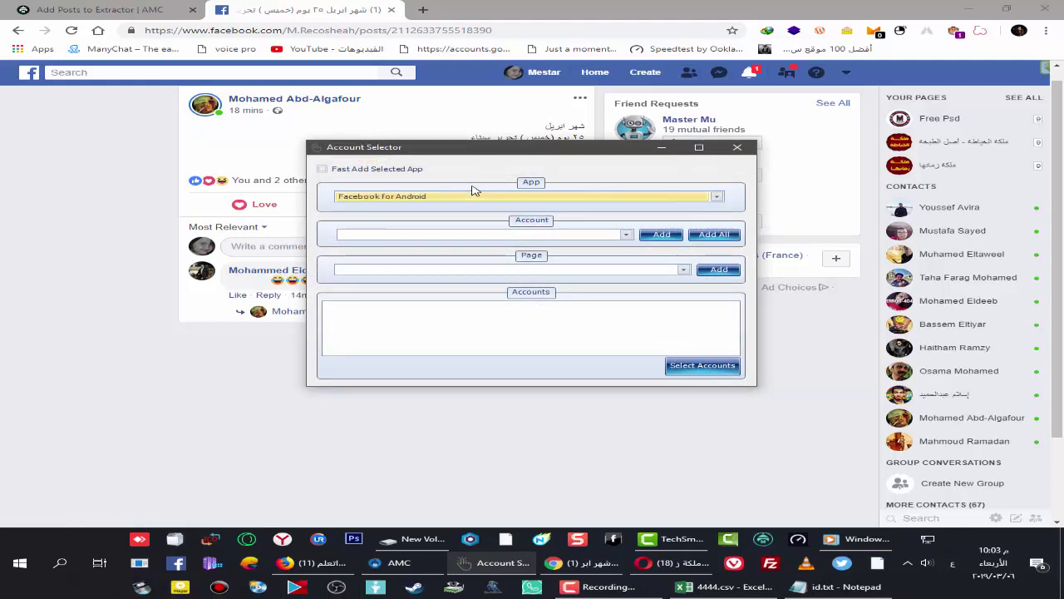
{"action": "left_click_drag", "start_coordinate": [476, 150], "coordinate": [517, 182]}
{"action": "left_click", "coordinate": [525, 268]}
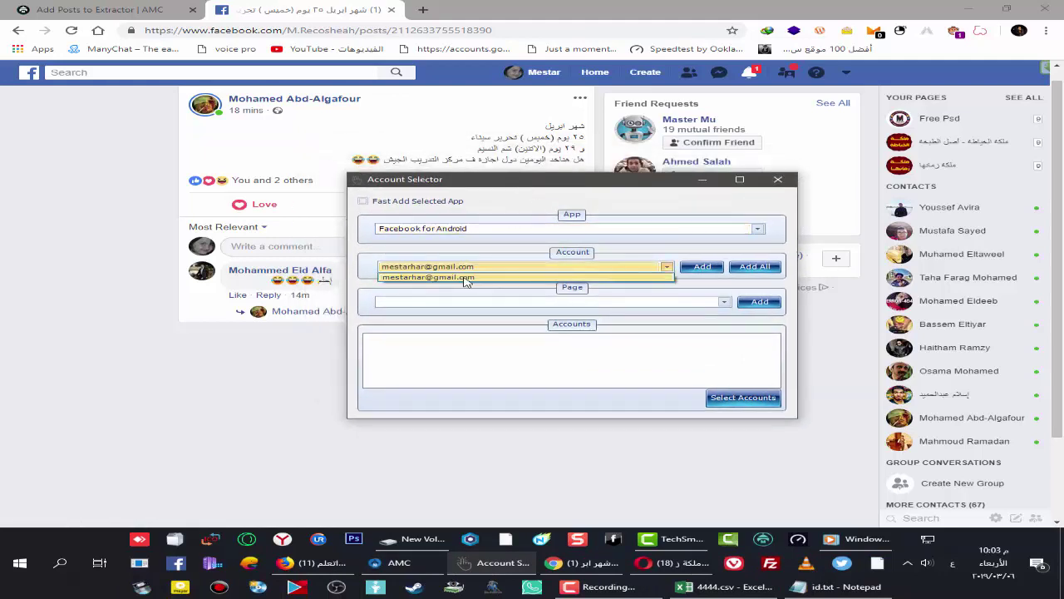
{"action": "left_click", "coordinate": [465, 278]}
{"action": "left_click", "coordinate": [702, 266]}
{"action": "left_click", "coordinate": [468, 337]}
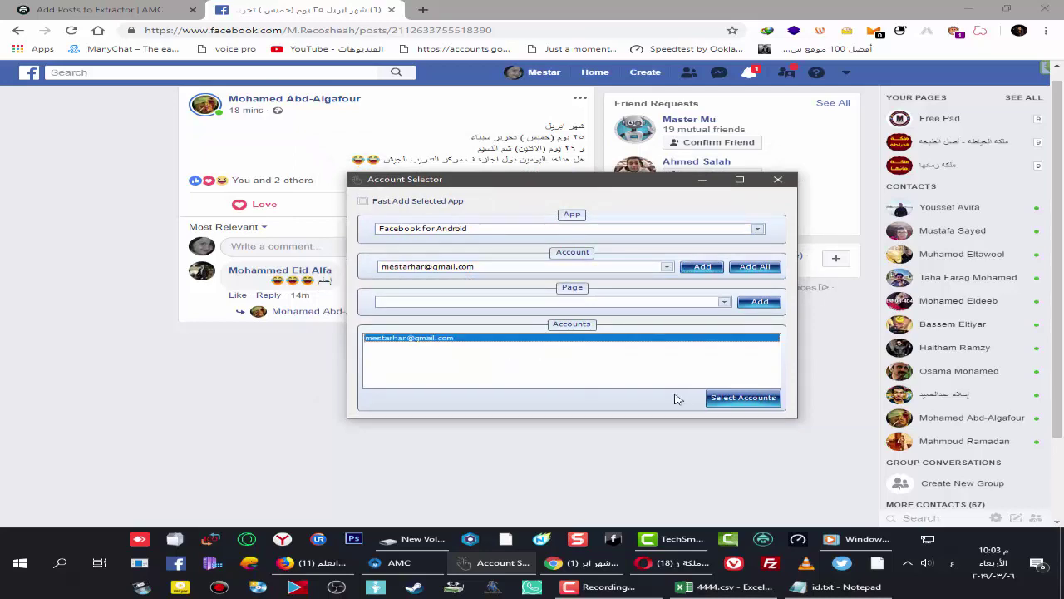
{"action": "left_click", "coordinate": [744, 398]}
Step: Set the Liker target to Post and examine the available reaction types, keeping Like
{"action": "left_click_drag", "start_coordinate": [400, 129], "coordinate": [388, 189]}
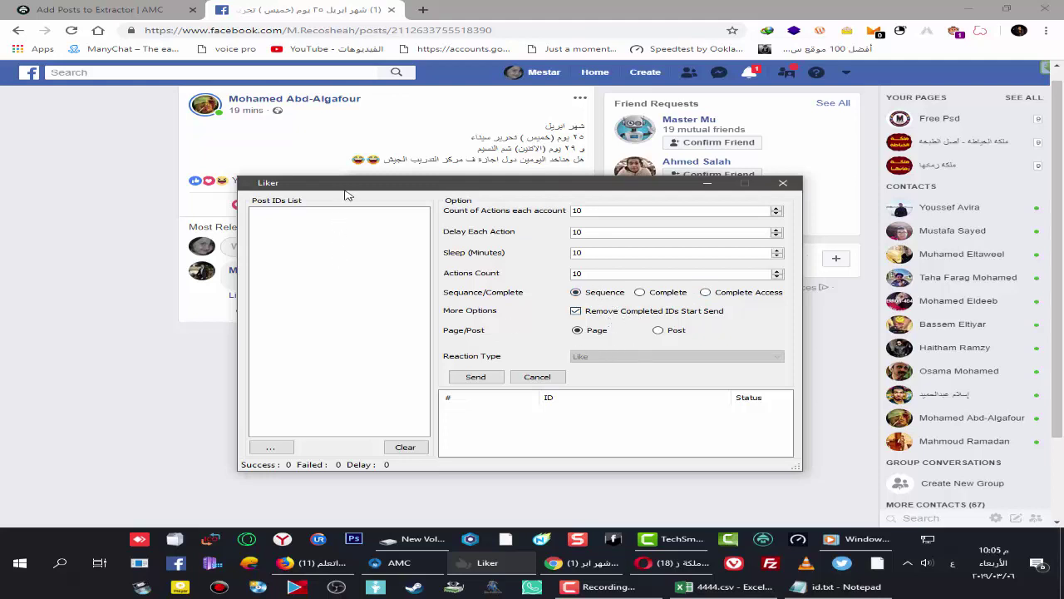
{"action": "left_click_drag", "start_coordinate": [348, 194], "coordinate": [361, 148]}
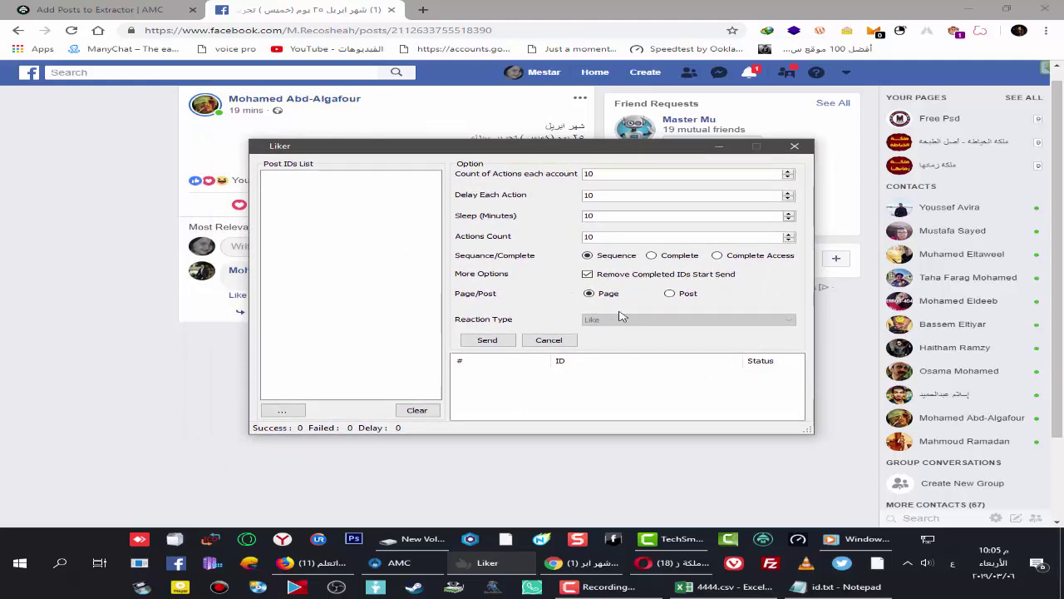
{"action": "left_click", "coordinate": [670, 295]}
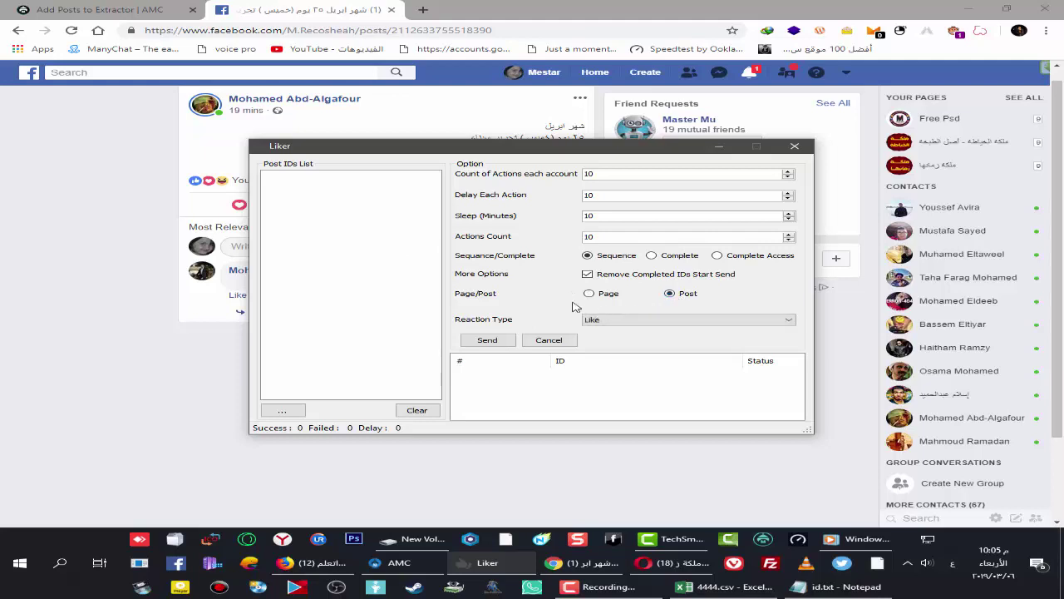
{"action": "left_click", "coordinate": [609, 319]}
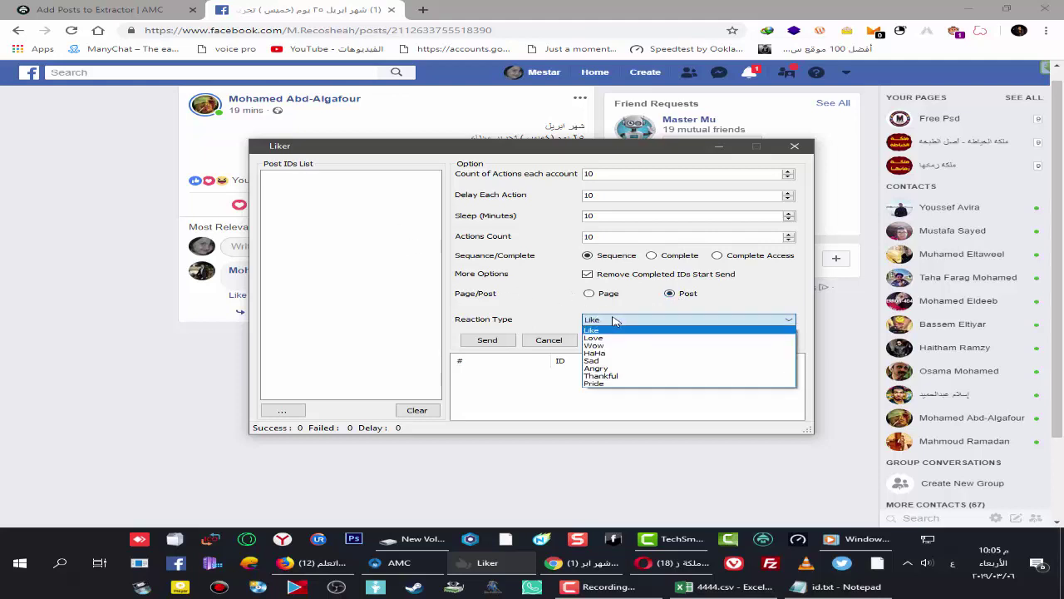
{"action": "left_click", "coordinate": [620, 322]}
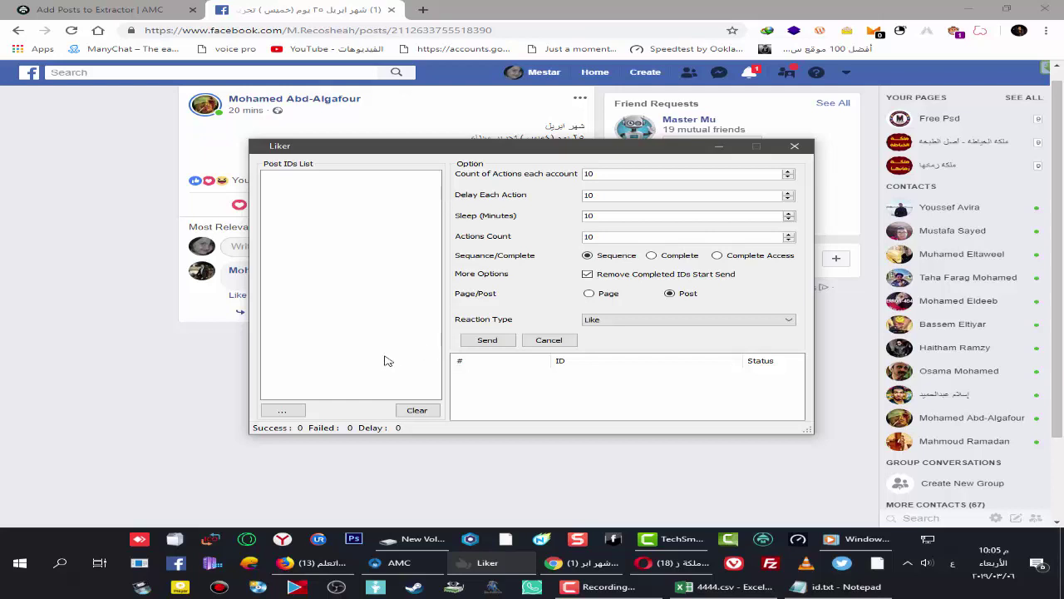
Step: Look at the text-file picker for loading post IDs, cancel it and close the Liker tool
{"action": "left_click", "coordinate": [301, 409]}
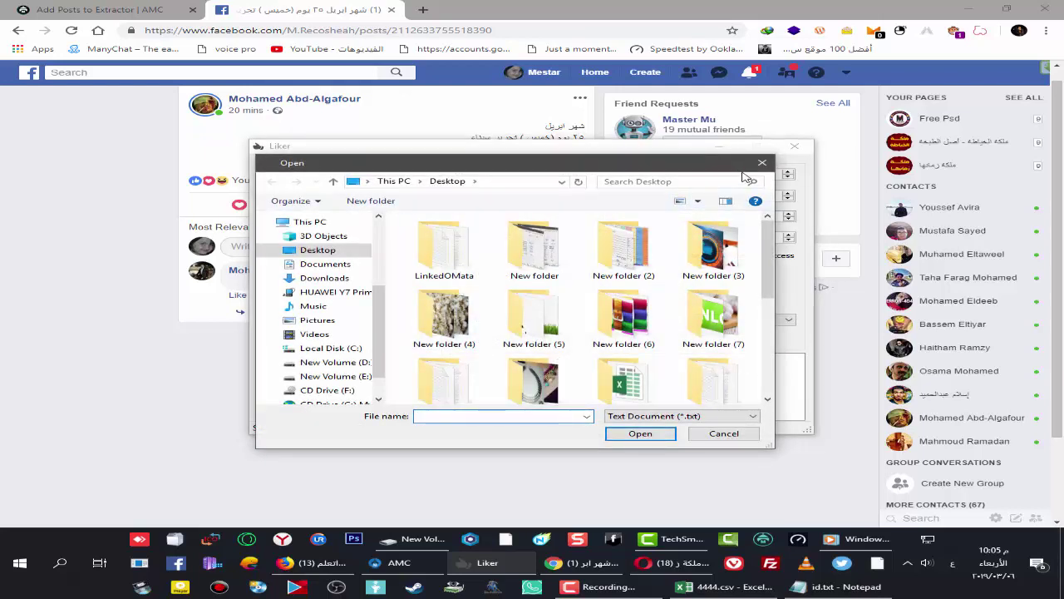
{"action": "left_click", "coordinate": [761, 164]}
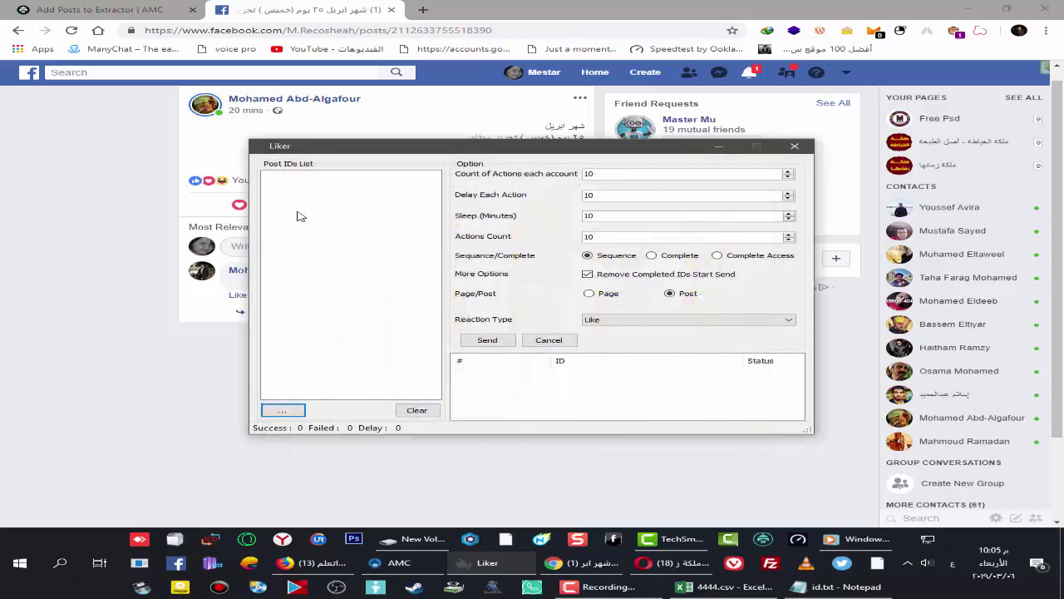
{"action": "left_click", "coordinate": [795, 147]}
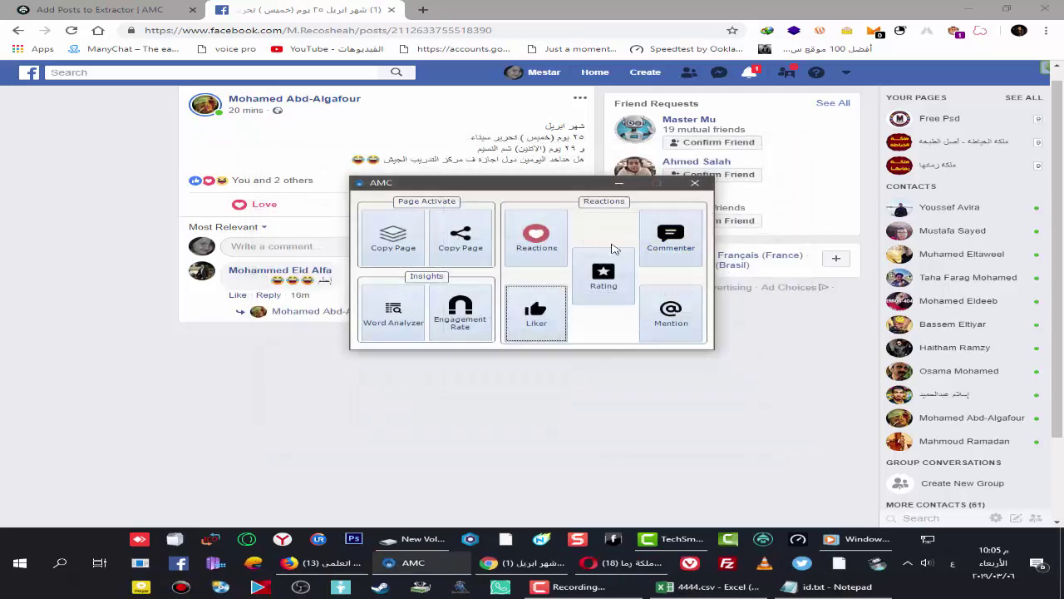
Step: Reopen the Liker with Facebook for Android and the saved e-mail account, review its options and close it
{"action": "left_click", "coordinate": [547, 301]}
{"action": "left_click", "coordinate": [476, 201]}
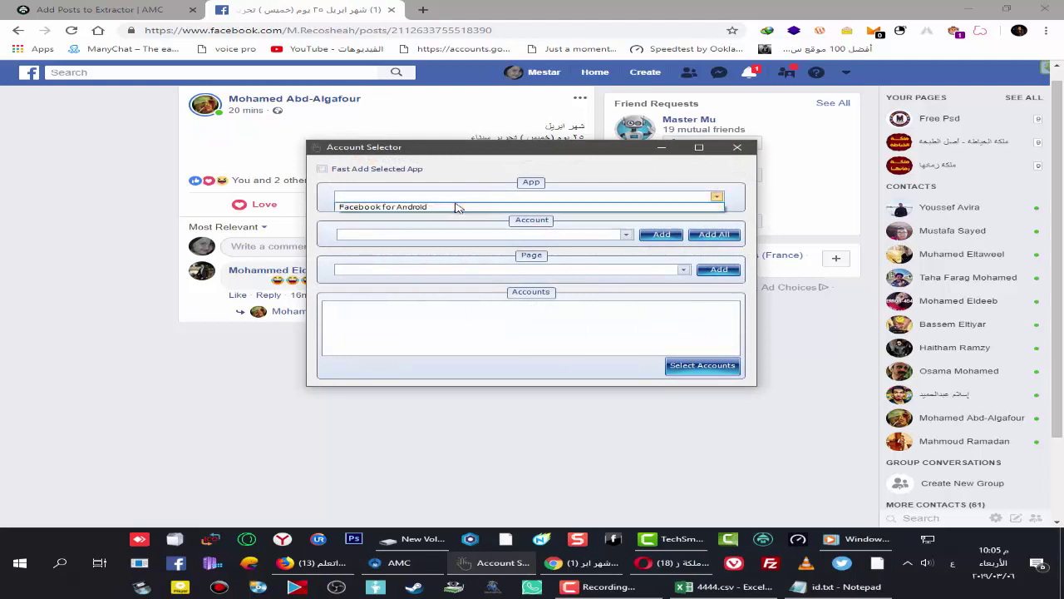
{"action": "left_click", "coordinate": [478, 210]}
{"action": "left_click", "coordinate": [580, 235]}
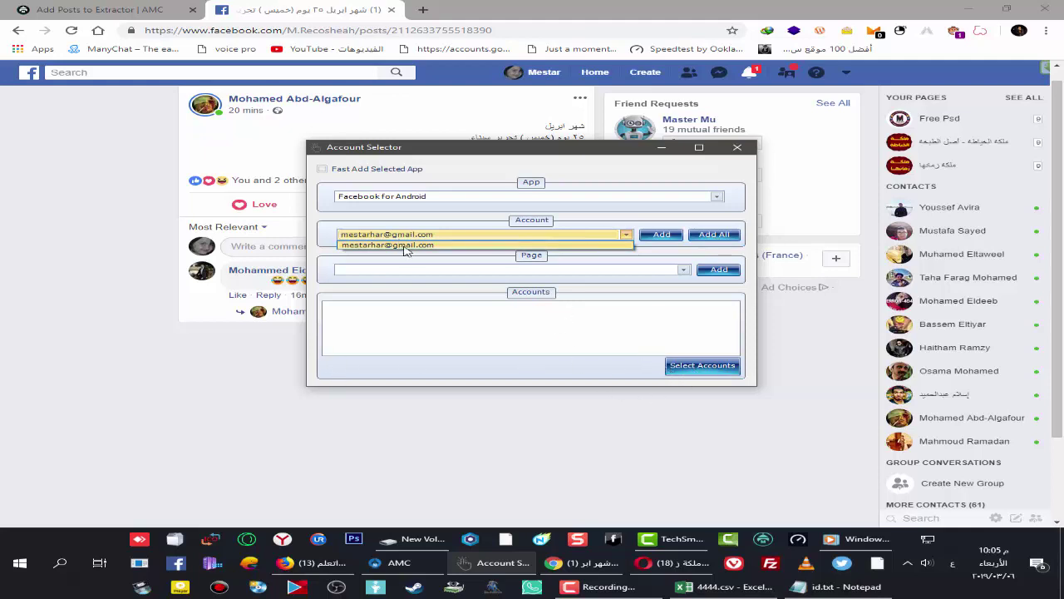
{"action": "left_click", "coordinate": [432, 320]}
{"action": "left_click", "coordinate": [708, 235]}
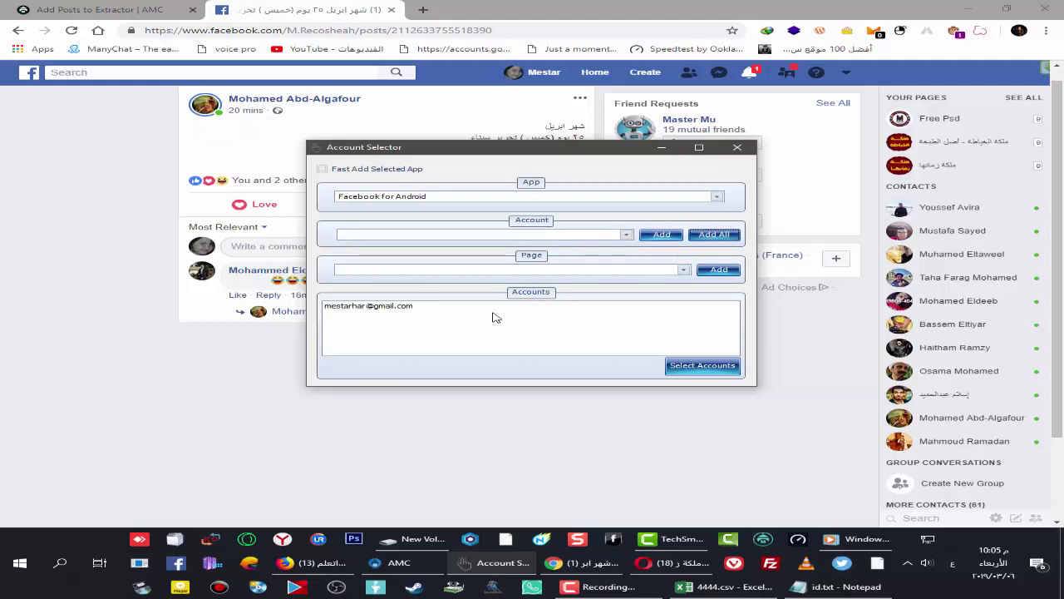
{"action": "left_click", "coordinate": [700, 366]}
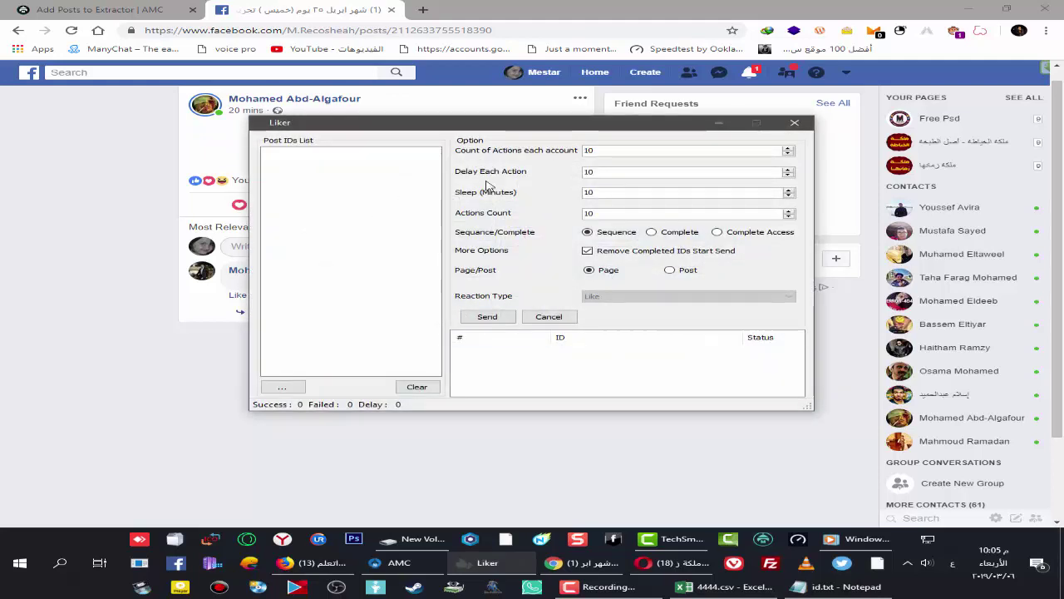
{"action": "left_click", "coordinate": [585, 249]}
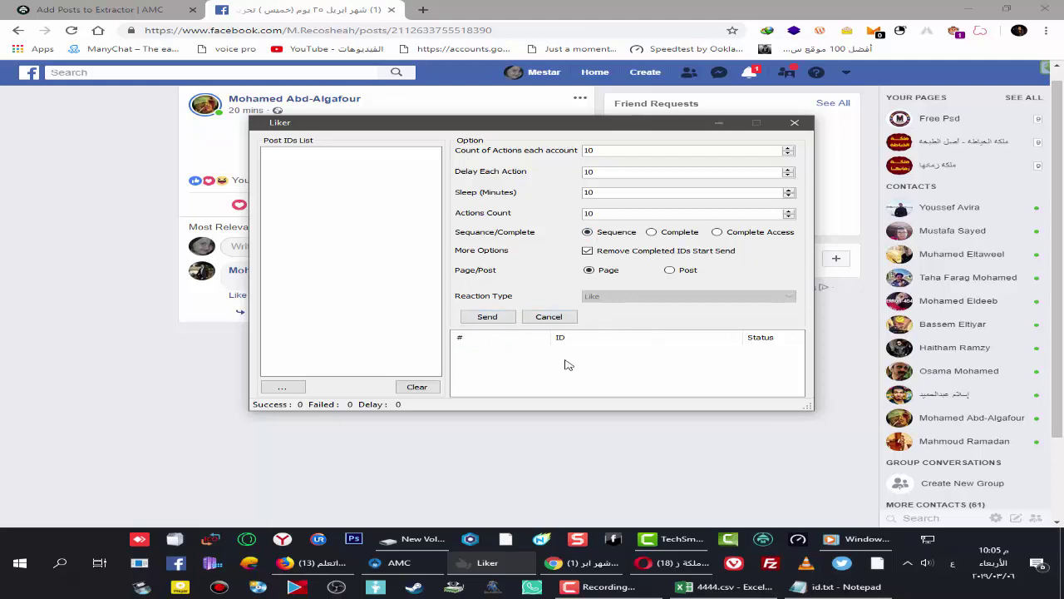
{"action": "left_click", "coordinate": [795, 122]}
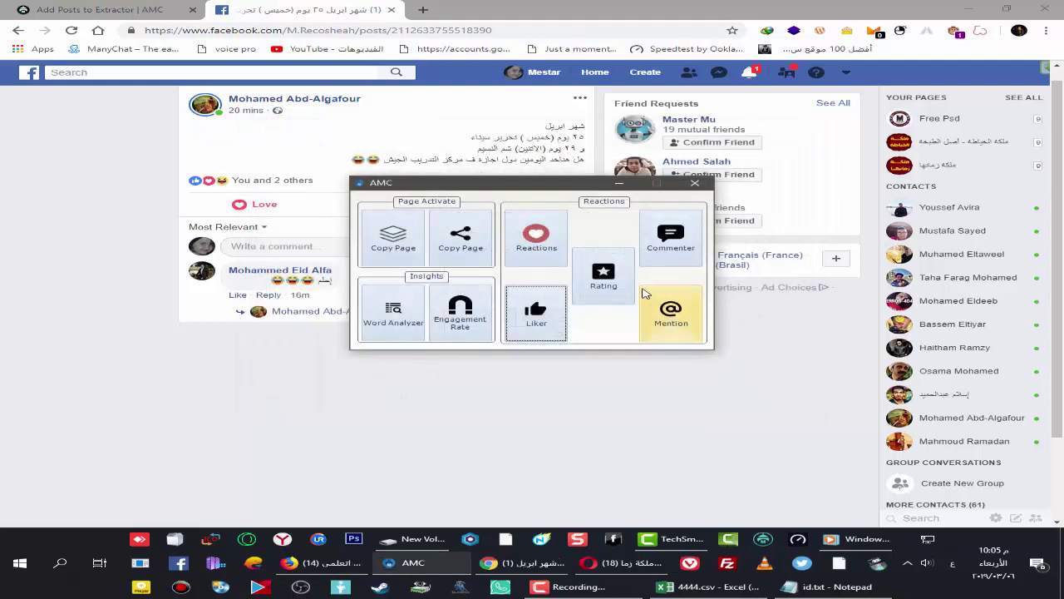
Step: Open the Rating tool and choose Facebook for Android and the saved e-mail account in Account Selector
{"action": "left_click", "coordinate": [616, 277]}
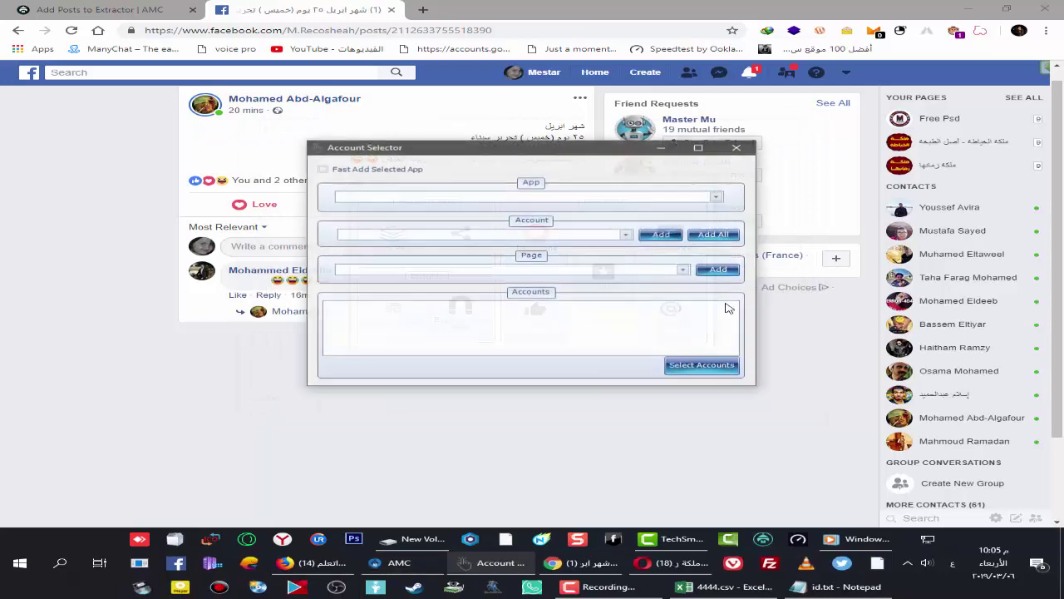
{"action": "left_click_drag", "start_coordinate": [477, 158], "coordinate": [516, 180]}
{"action": "left_click", "coordinate": [510, 219]}
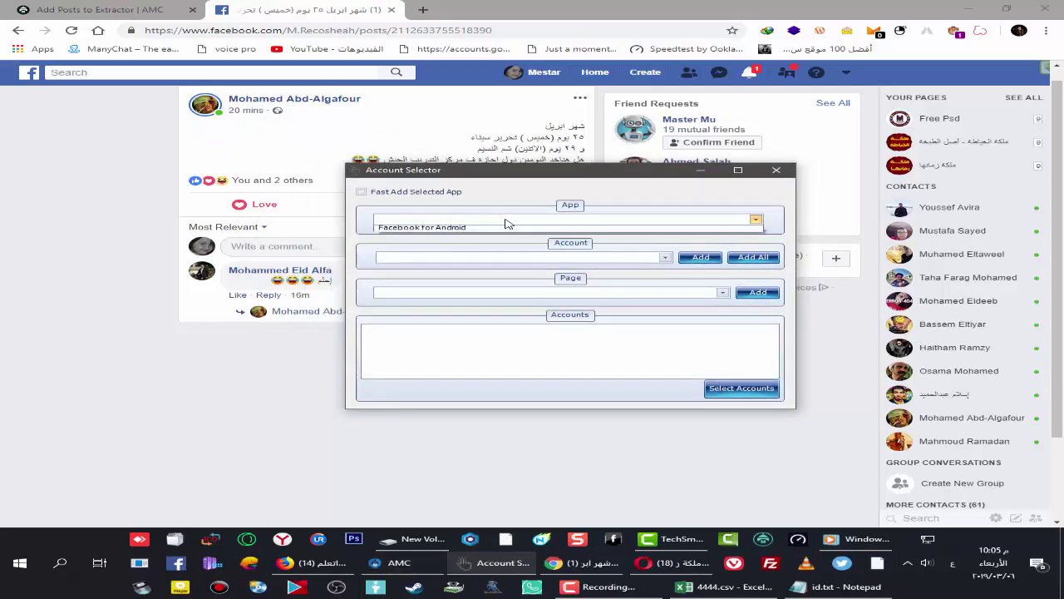
{"action": "left_click", "coordinate": [459, 232]}
{"action": "left_click", "coordinate": [552, 258]}
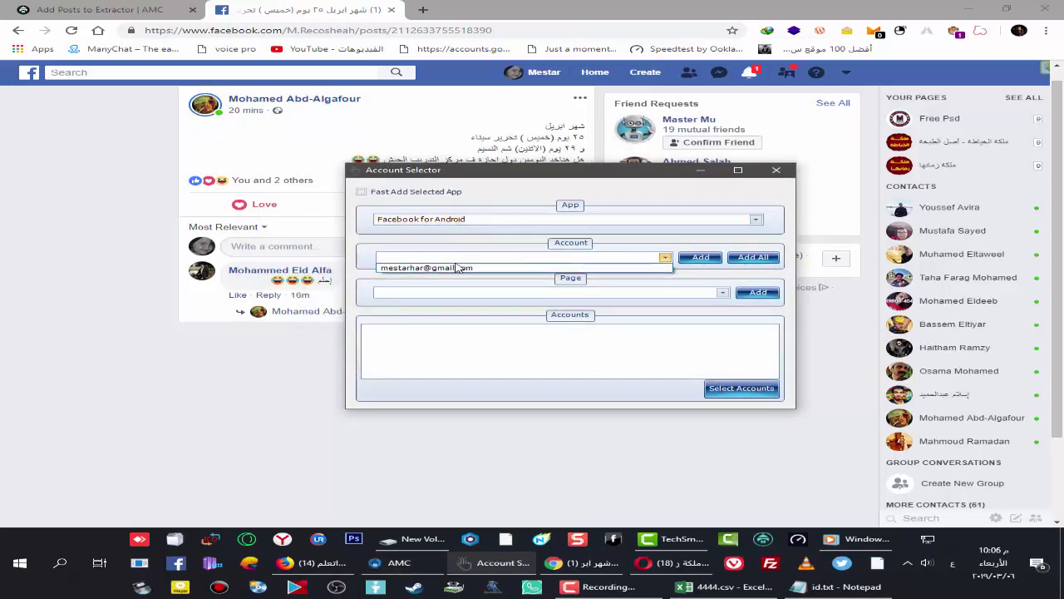
{"action": "left_click", "coordinate": [544, 271]}
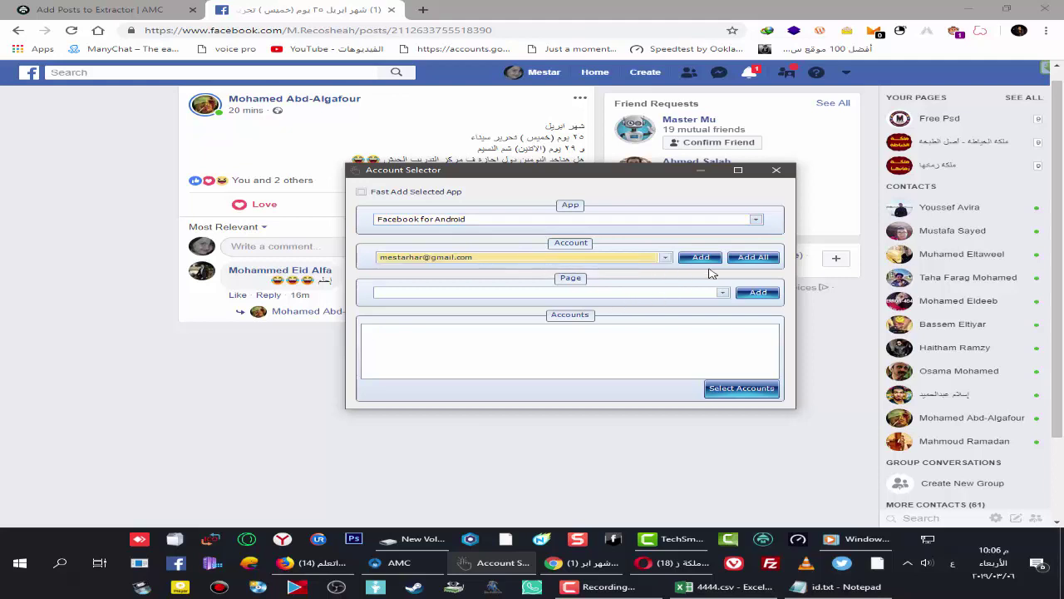
Step: Add all saved accounts in Account Selector and confirm the selection for the Rating tool
{"action": "left_click", "coordinate": [753, 258]}
{"action": "left_click", "coordinate": [735, 388]}
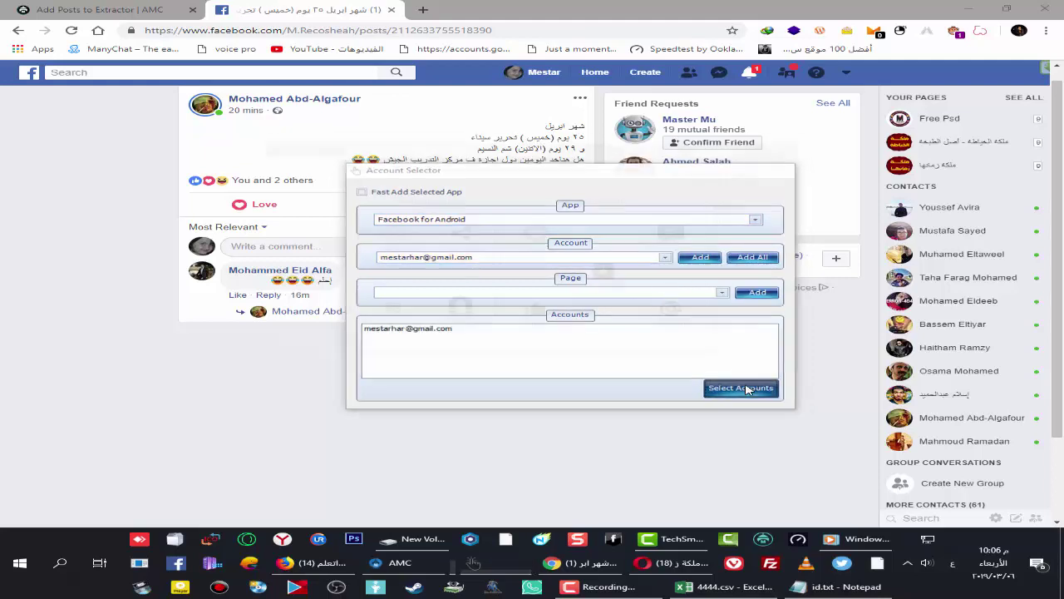
{"action": "left_click_drag", "start_coordinate": [487, 152], "coordinate": [523, 174]}
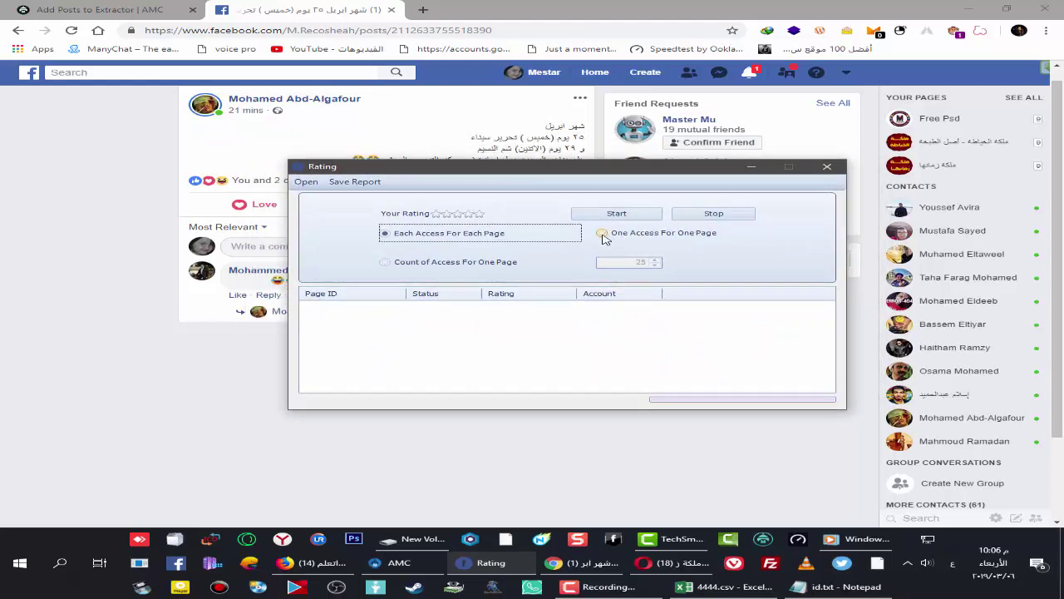
Step: Try One Access For One Page, return to Each Access For Each Page, and set the rating to five stars
{"action": "left_click", "coordinate": [602, 236]}
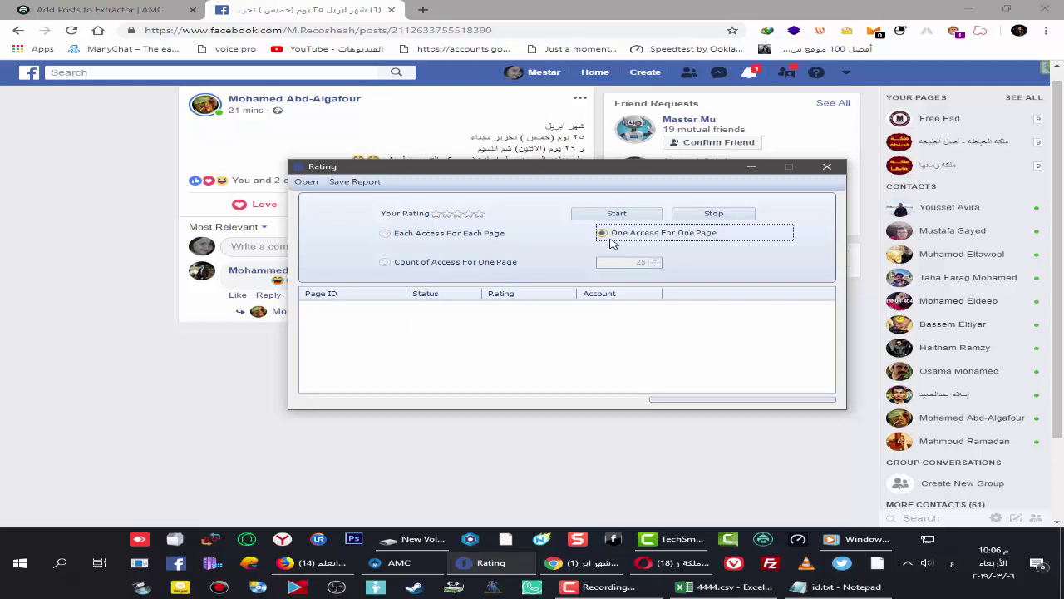
{"action": "left_click", "coordinate": [396, 309]}
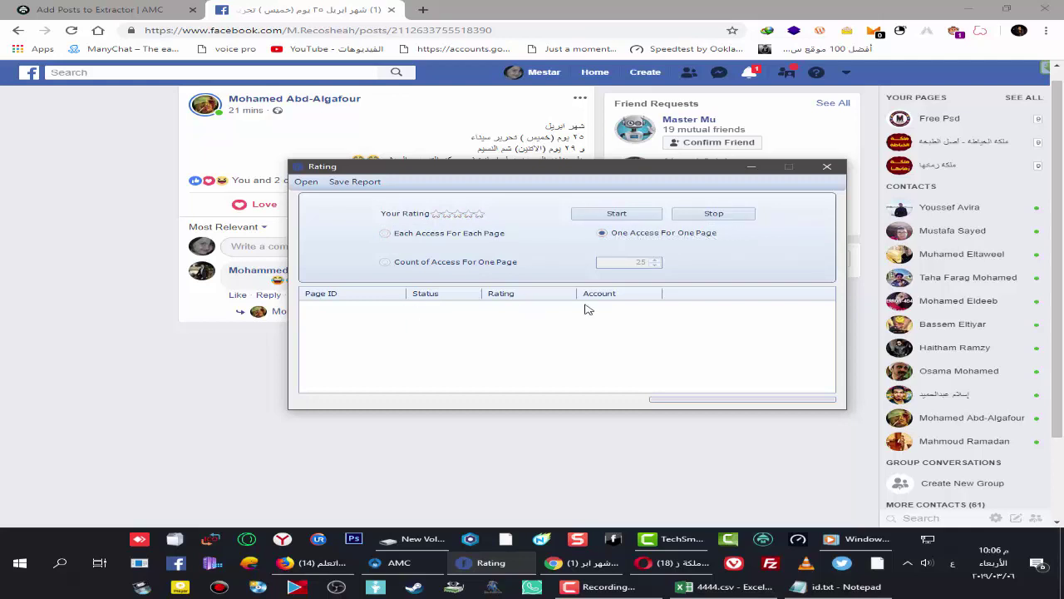
{"action": "left_click", "coordinate": [453, 236]}
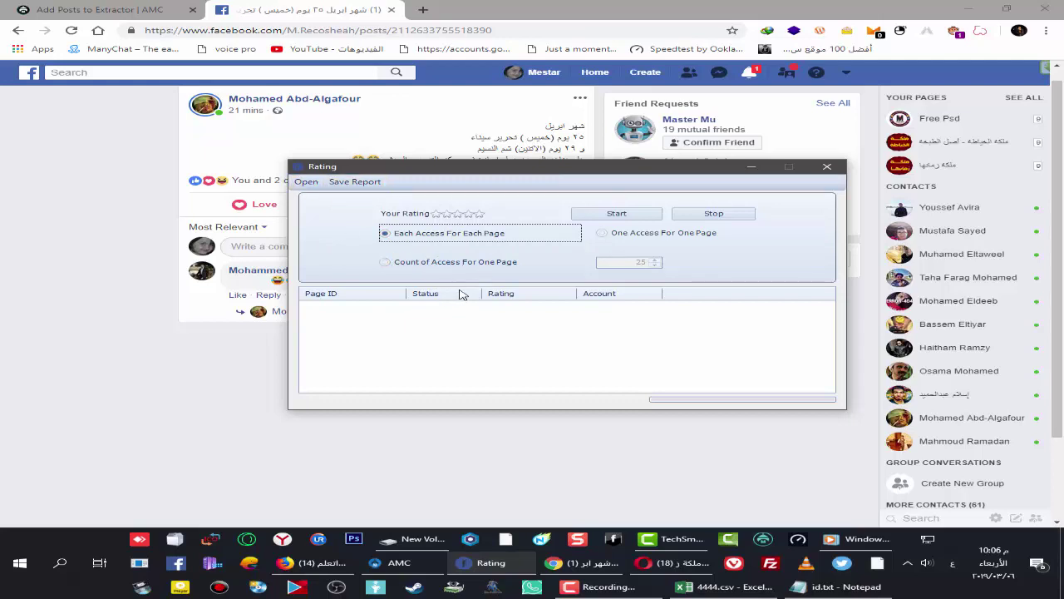
{"action": "left_click", "coordinate": [480, 213]}
{"action": "left_click", "coordinate": [469, 215]}
Step: Look through the desktop's text files in the picker for loading page IDs, and dismiss it without choosing one
{"action": "left_click", "coordinate": [306, 181]}
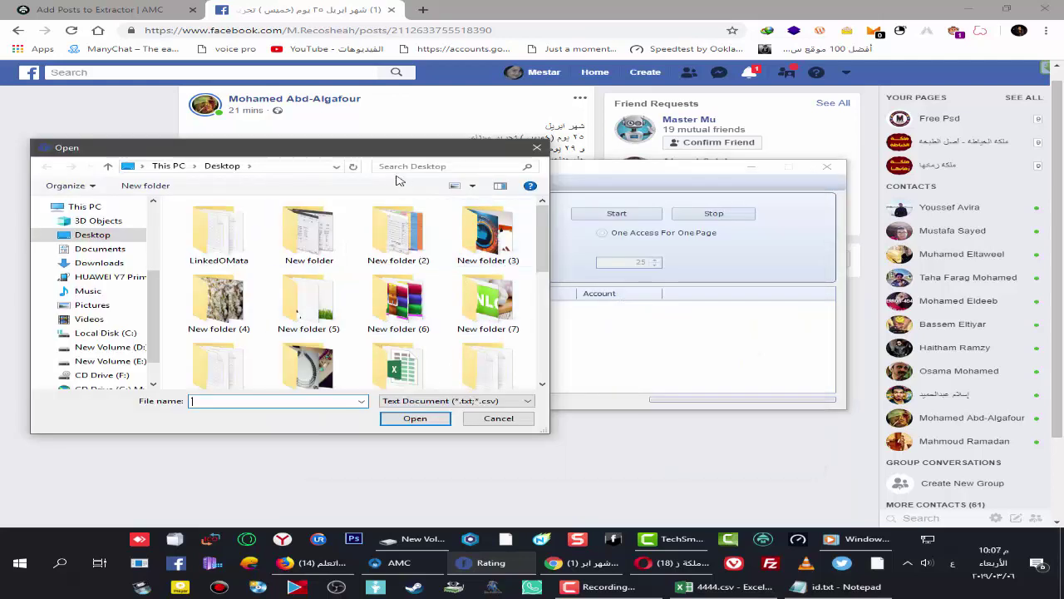
{"action": "scroll", "coordinate": [403, 314], "scroll_direction": "down", "scroll_amount": 5}
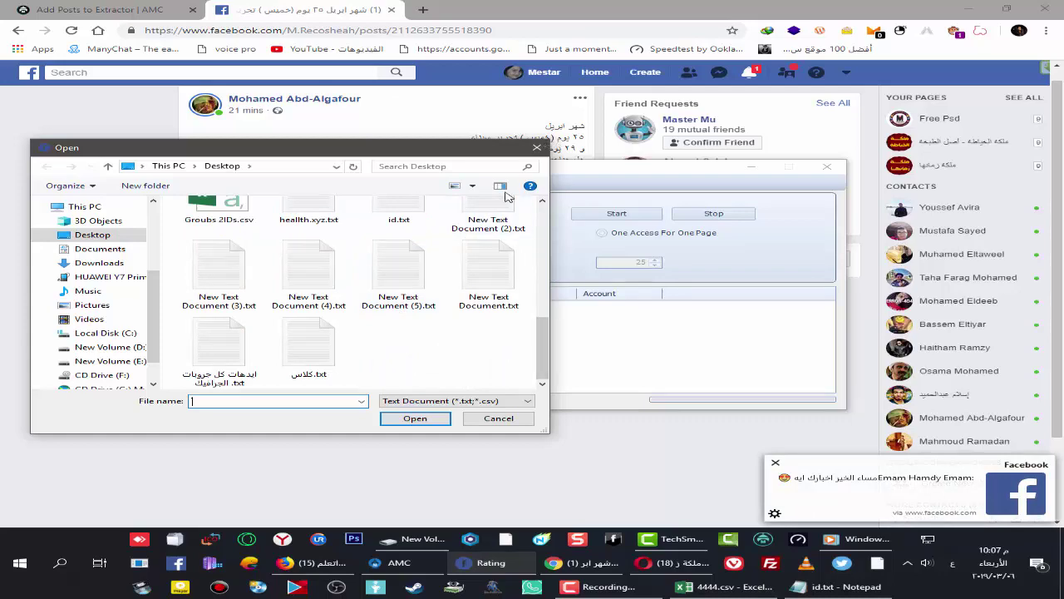
{"action": "left_click_drag", "start_coordinate": [493, 148], "coordinate": [640, 222]}
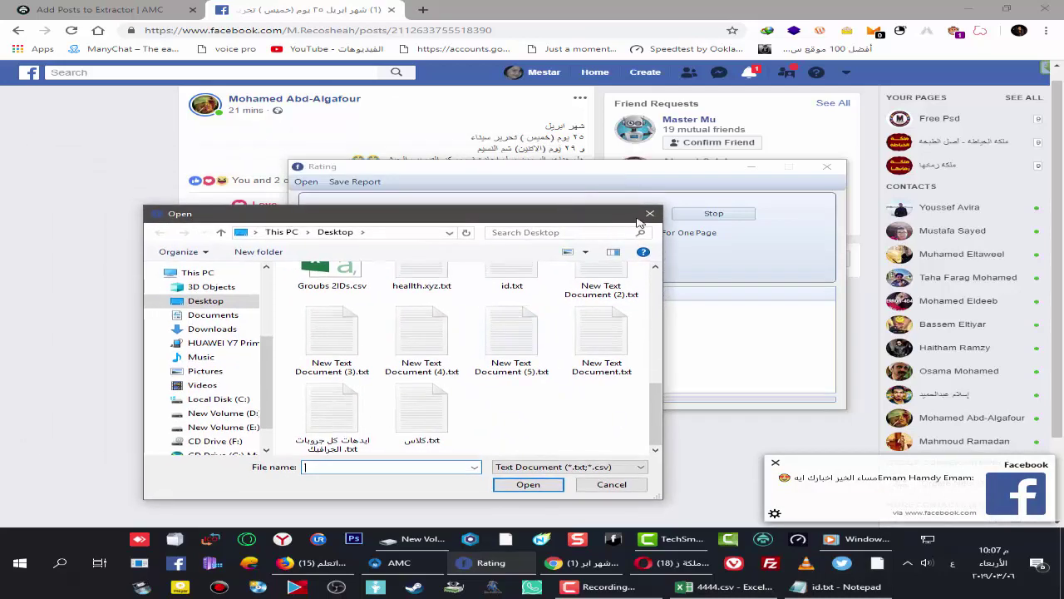
{"action": "left_click", "coordinate": [649, 215]}
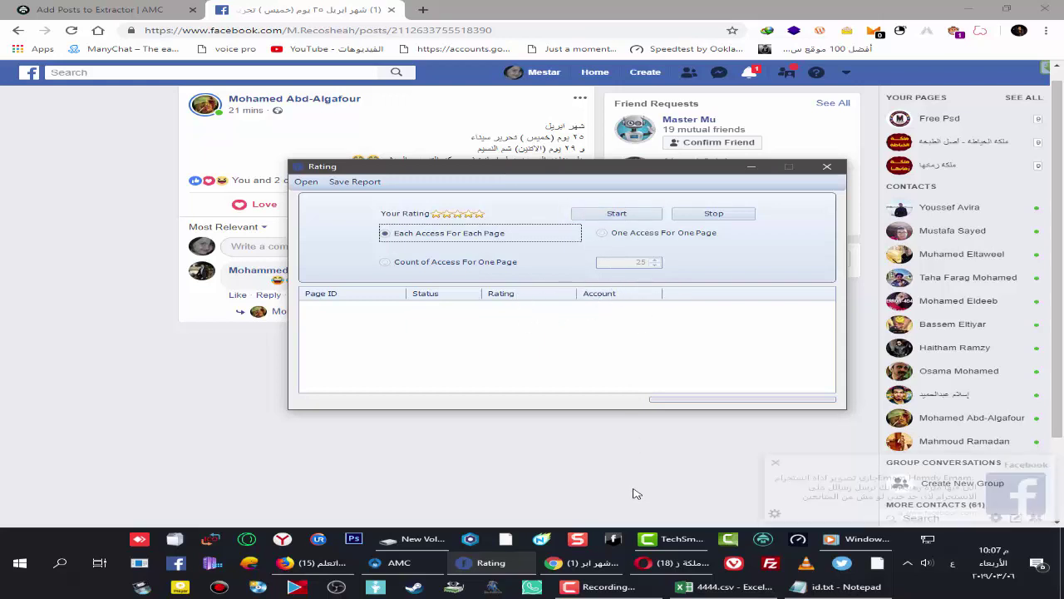
Step: Switch to Chrome, open AMC's Facebook accounts manager and examine the option for uploading an access tokens file
{"action": "left_click", "coordinate": [118, 12]}
{"action": "scroll", "coordinate": [535, 174], "scroll_direction": "up", "scroll_amount": 3}
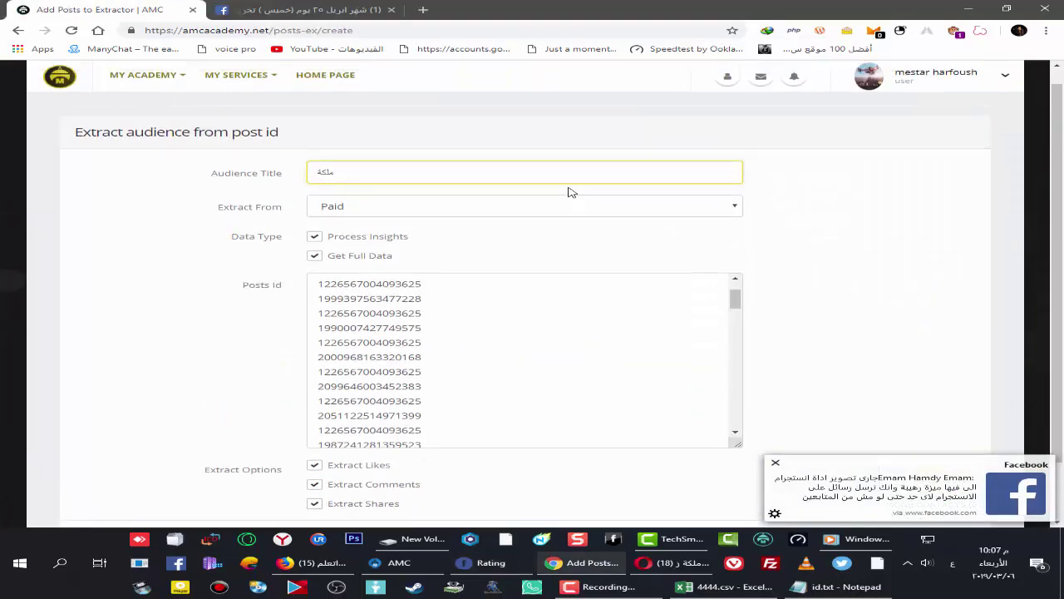
{"action": "left_click", "coordinate": [325, 93]}
{"action": "left_click", "coordinate": [56, 104]}
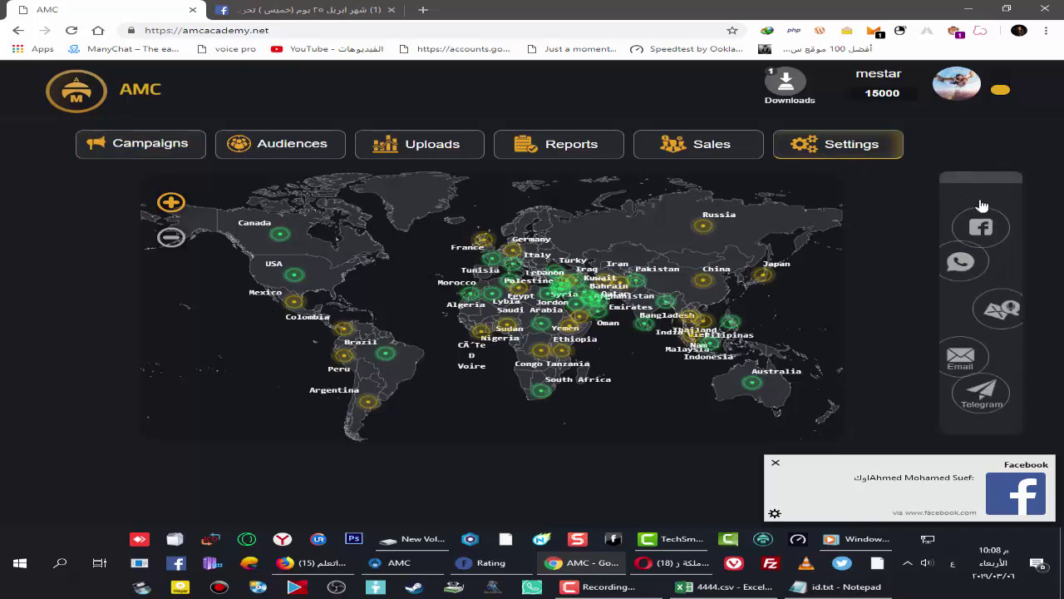
{"action": "left_click", "coordinate": [958, 219]}
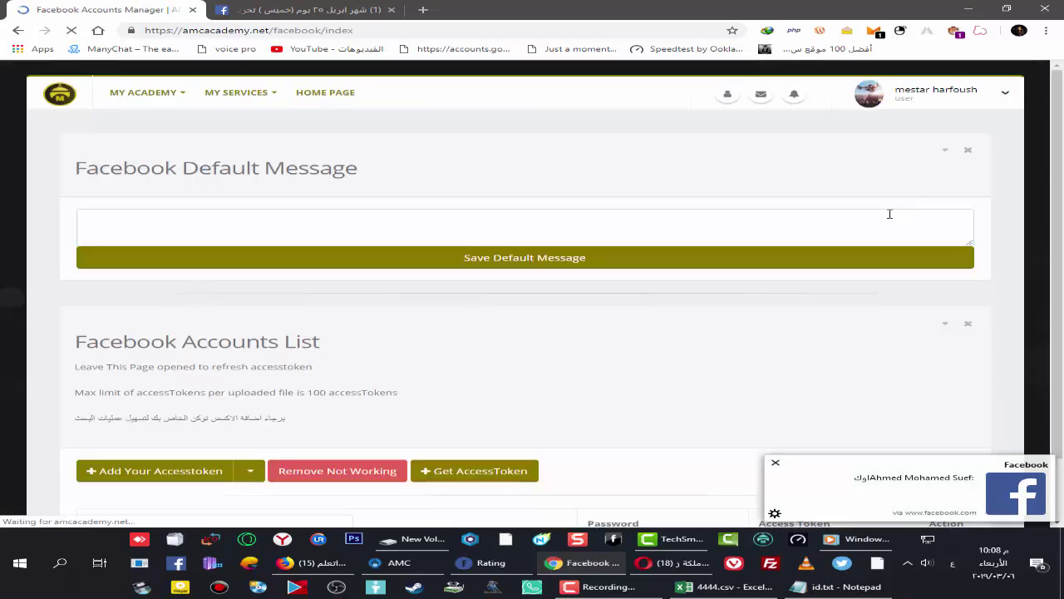
{"action": "scroll", "coordinate": [551, 271], "scroll_direction": "down", "scroll_amount": 3}
{"action": "left_click", "coordinate": [251, 300]}
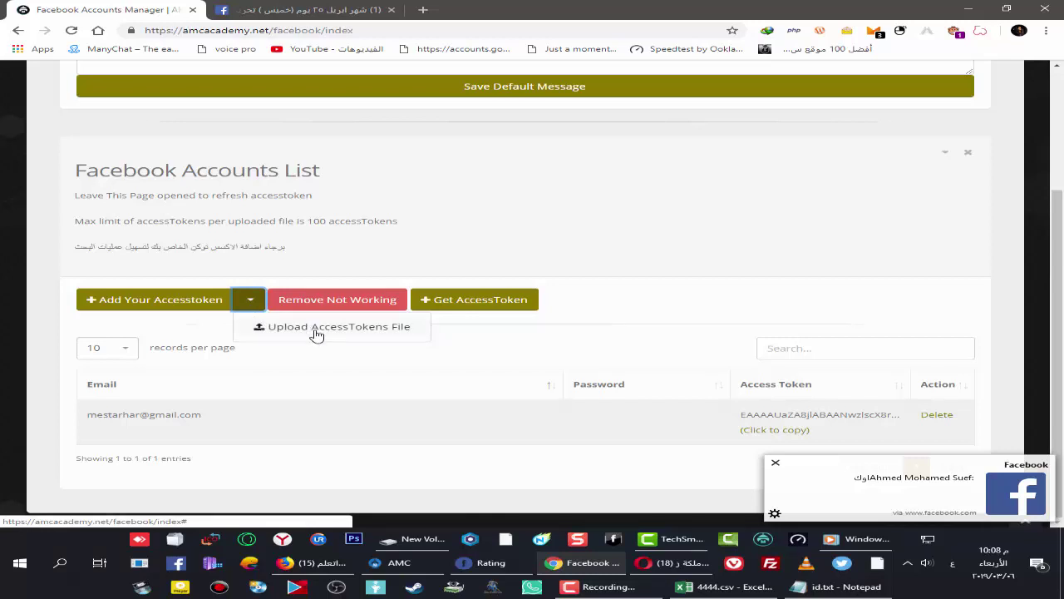
{"action": "left_click", "coordinate": [485, 197]}
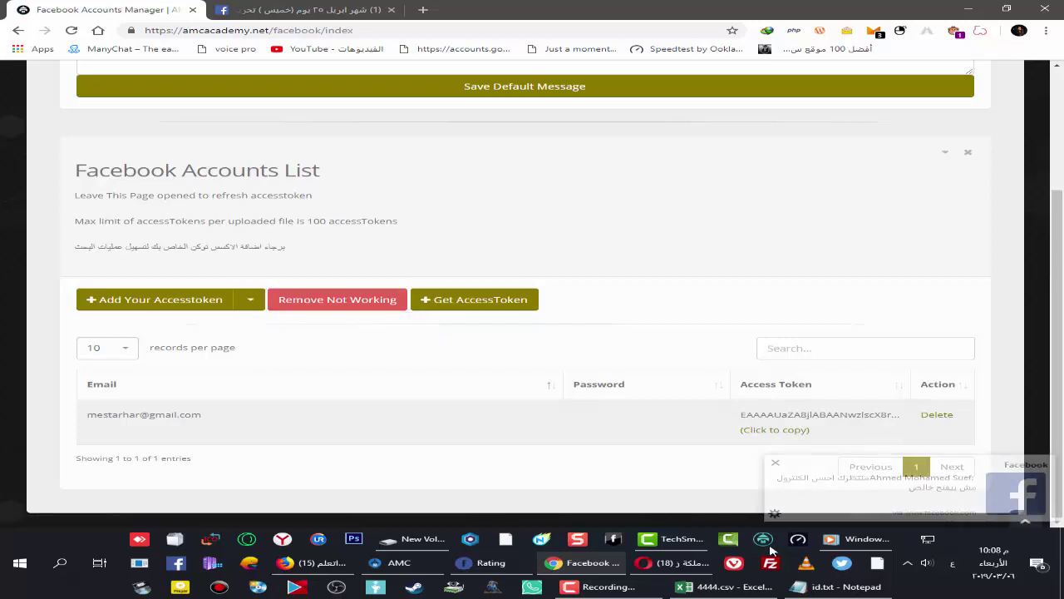
Step: Return to AMC's desktop tools, close the Rating tool and open the Commenter
{"action": "left_click", "coordinate": [491, 563]}
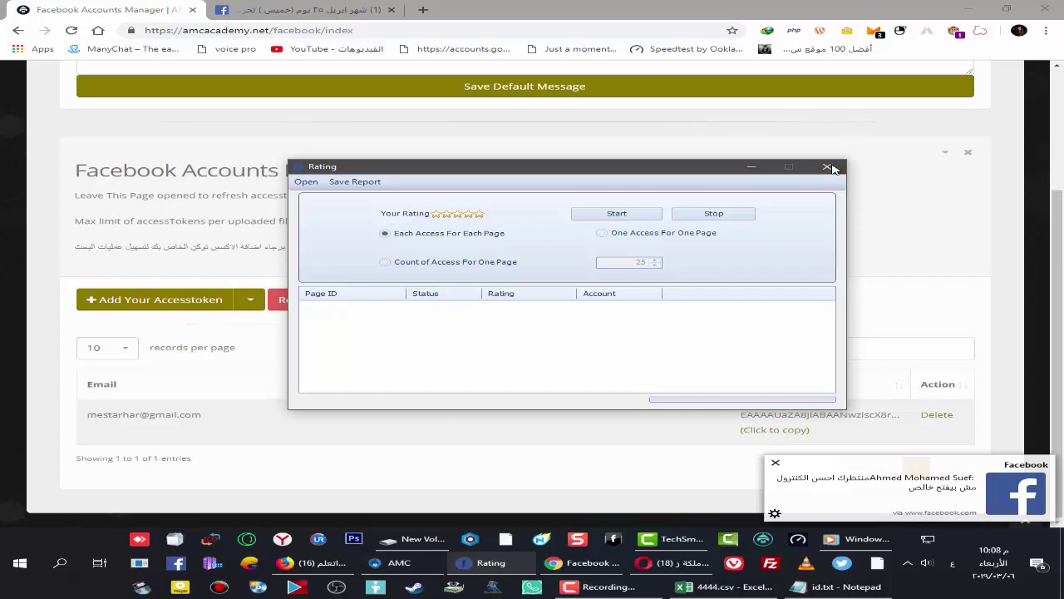
{"action": "left_click", "coordinate": [827, 166]}
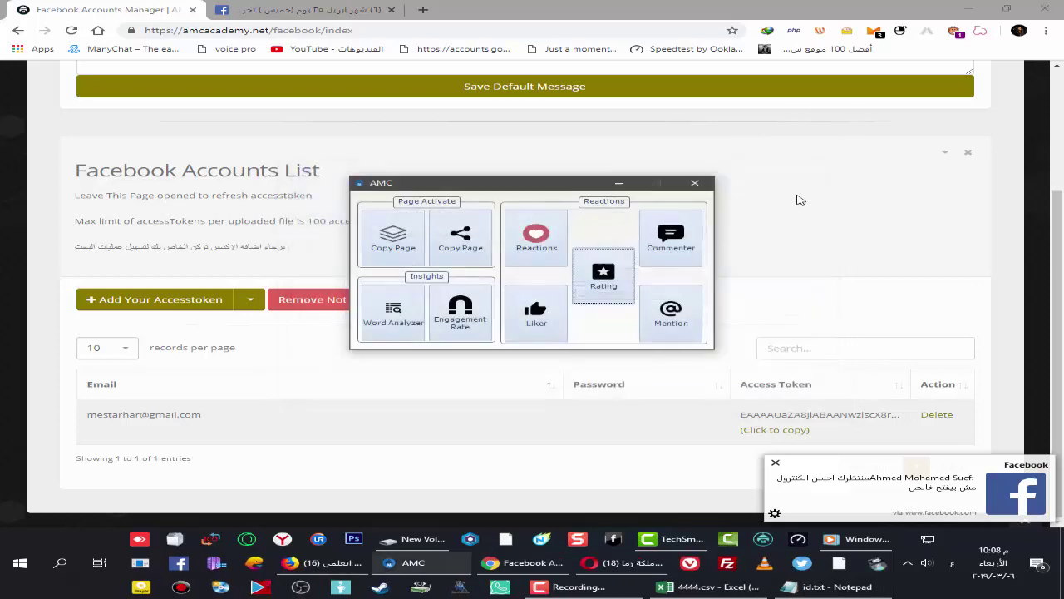
{"action": "left_click", "coordinate": [665, 244]}
Step: Choose Facebook for Android, add the saved e-mail account and confirm the selection for the Commenter
{"action": "left_click", "coordinate": [494, 198]}
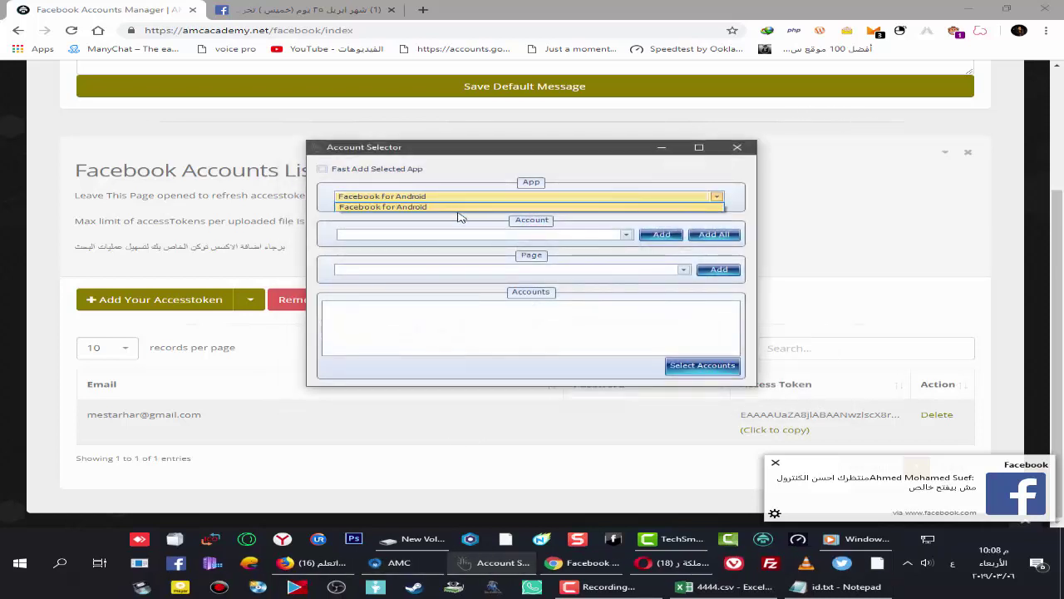
{"action": "left_click", "coordinate": [466, 211]}
{"action": "left_click", "coordinate": [626, 235]}
{"action": "left_click", "coordinate": [431, 247]}
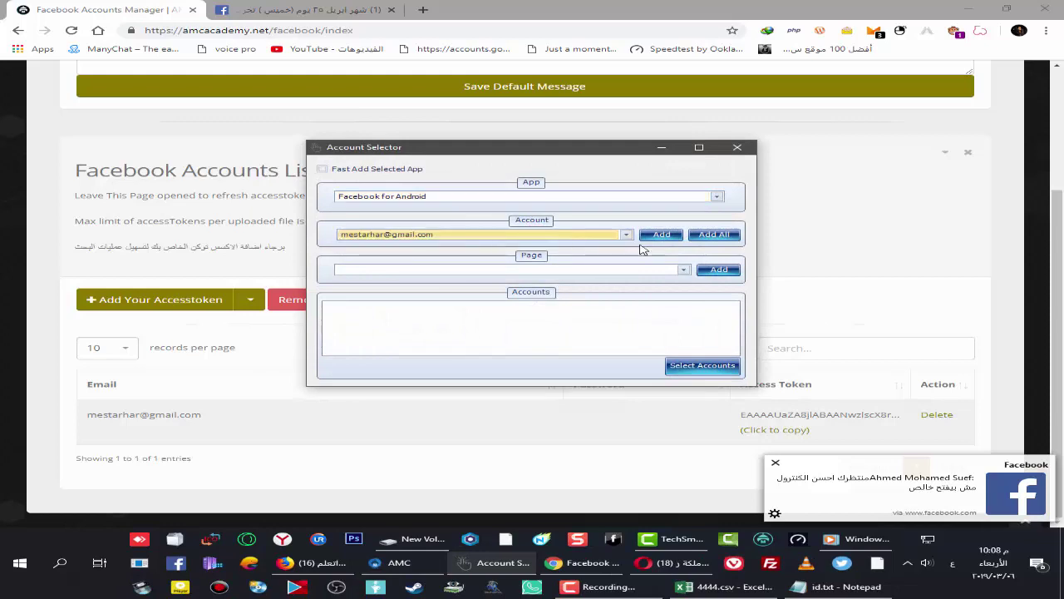
{"action": "left_click", "coordinate": [661, 236]}
{"action": "left_click", "coordinate": [442, 308]}
{"action": "left_click", "coordinate": [703, 365]}
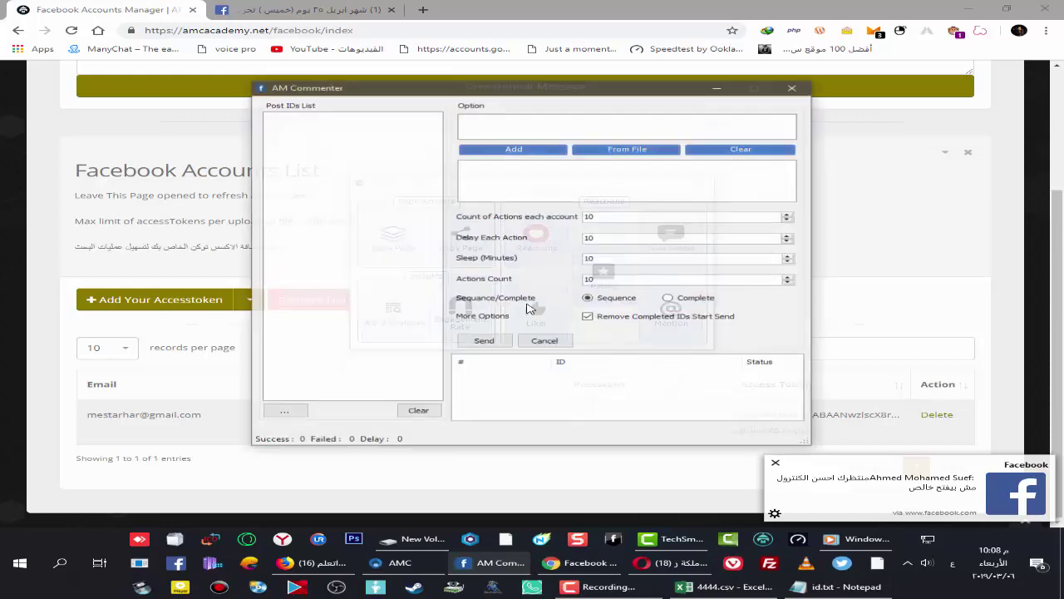
{"action": "mouse_move", "coordinate": [434, 95]}
{"action": "left_mouse_down"}
{"action": "mouse_move", "coordinate": [521, 88]}
{"action": "mouse_move", "coordinate": [439, 78]}
{"action": "left_mouse_up"}
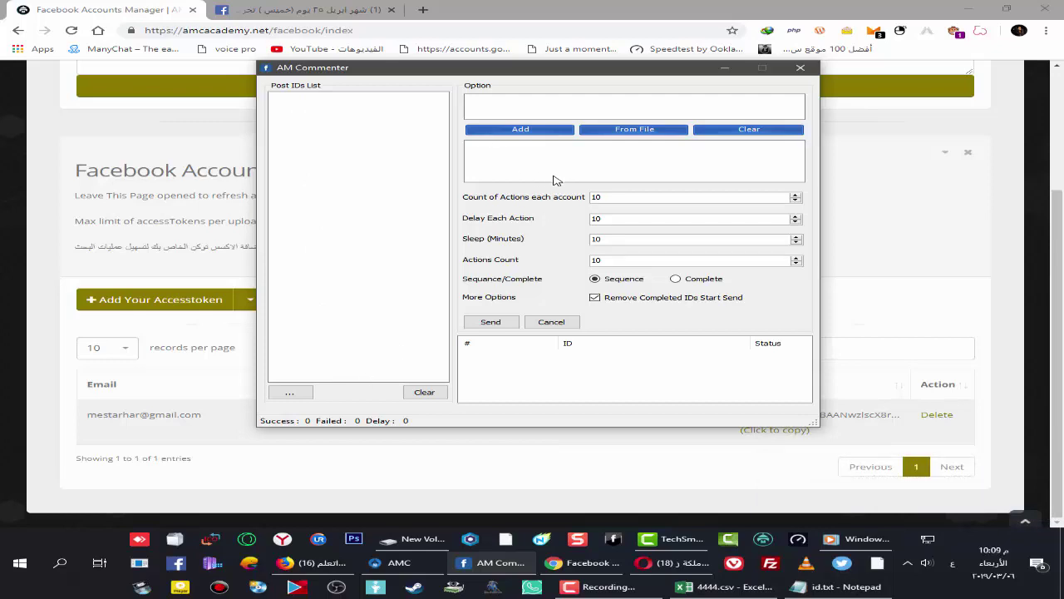
Step: Add a sample comment to the AM Commenter's comment list and clear the list again
{"action": "left_click_drag", "start_coordinate": [482, 71], "coordinate": [441, 80]}
{"action": "left_click", "coordinate": [451, 116]}
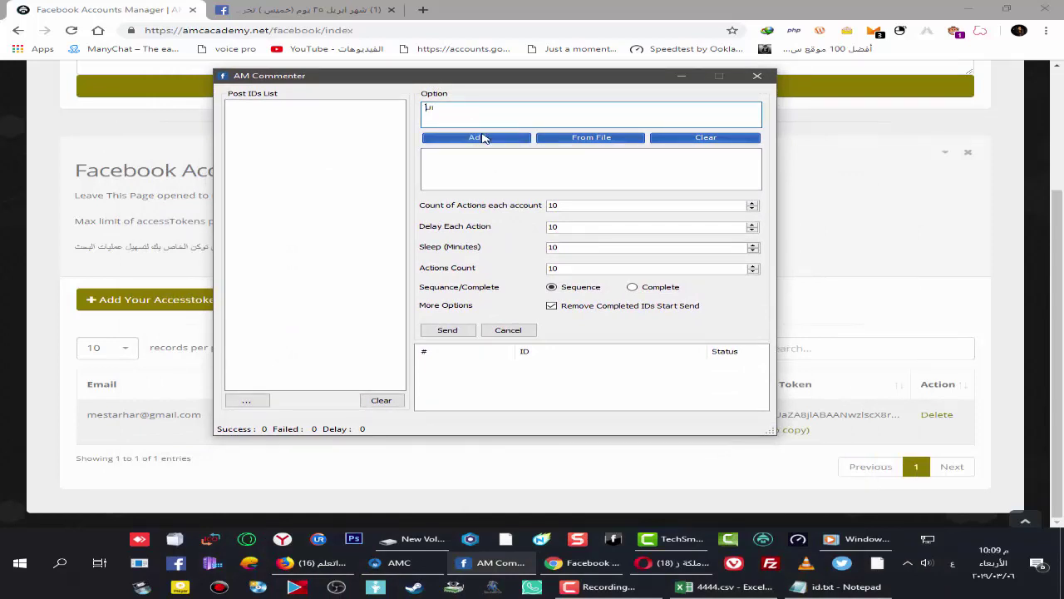
{"action": "left_click", "coordinate": [477, 138]}
{"action": "left_click", "coordinate": [451, 154]}
{"action": "right_click", "coordinate": [454, 160]}
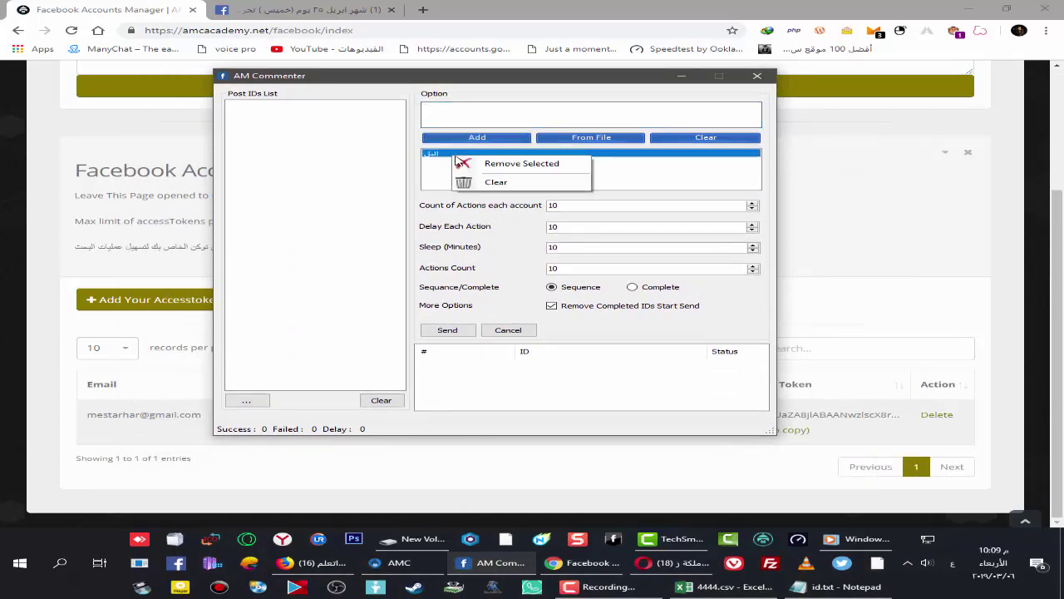
{"action": "left_click", "coordinate": [483, 178]}
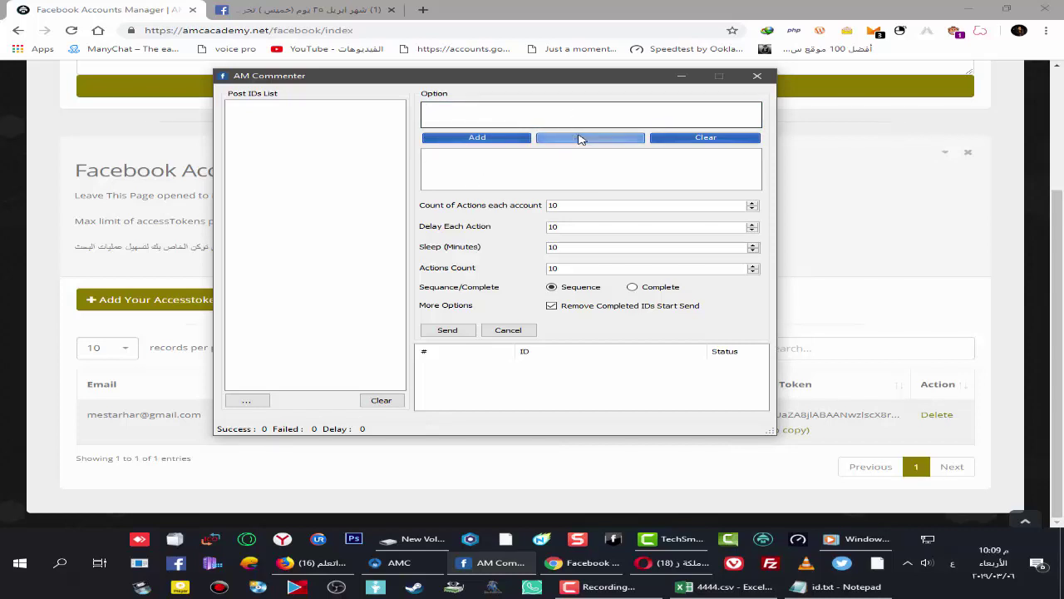
{"action": "left_click", "coordinate": [547, 112]}
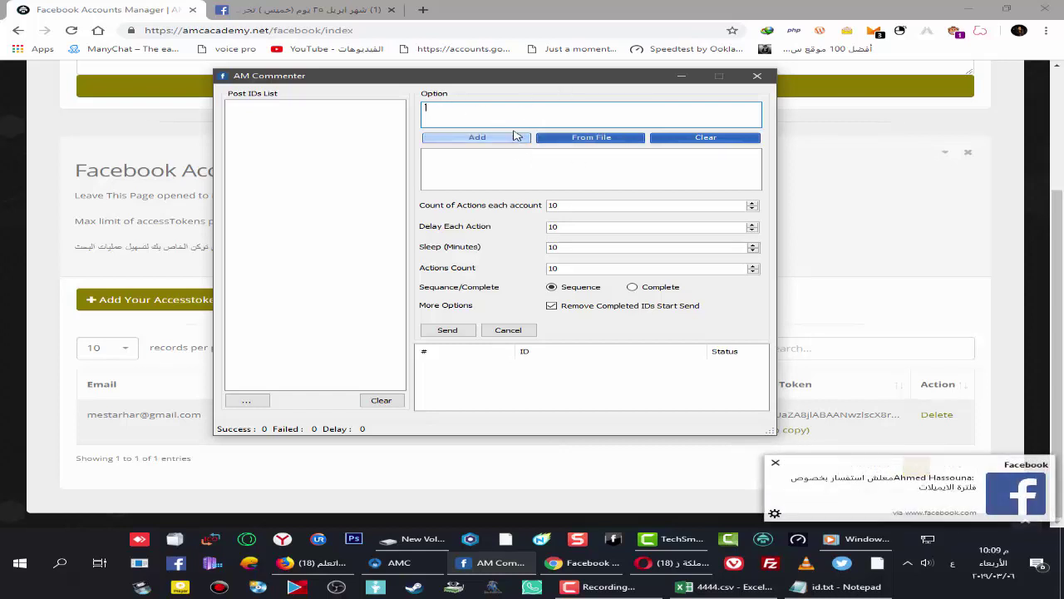
Step: Open id.txt from the desktop in Notepad and delete all of its contents
{"action": "key", "text": "super+d"}
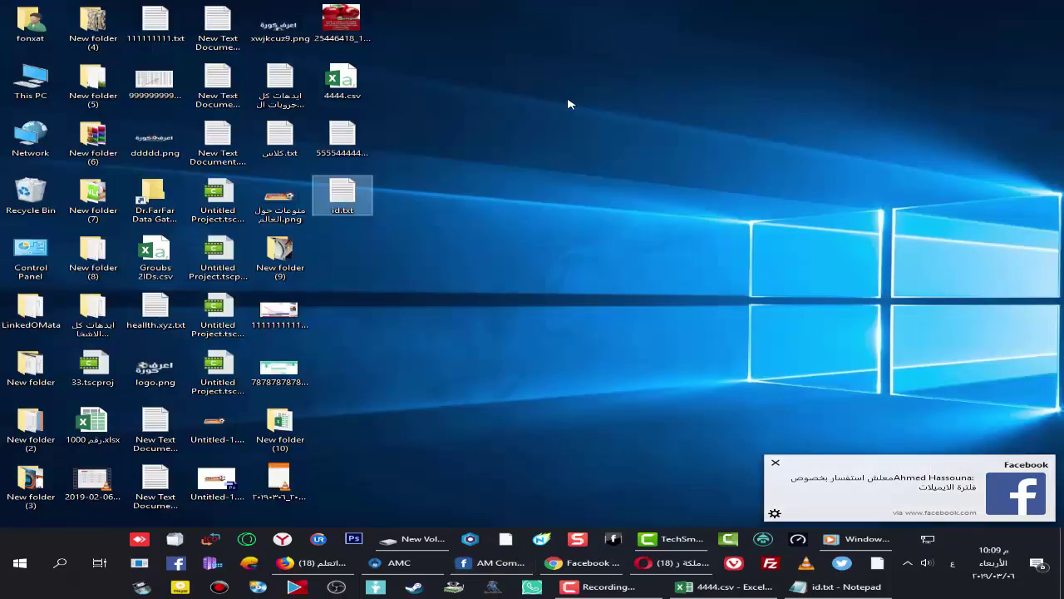
{"action": "double_click", "coordinate": [341, 193]}
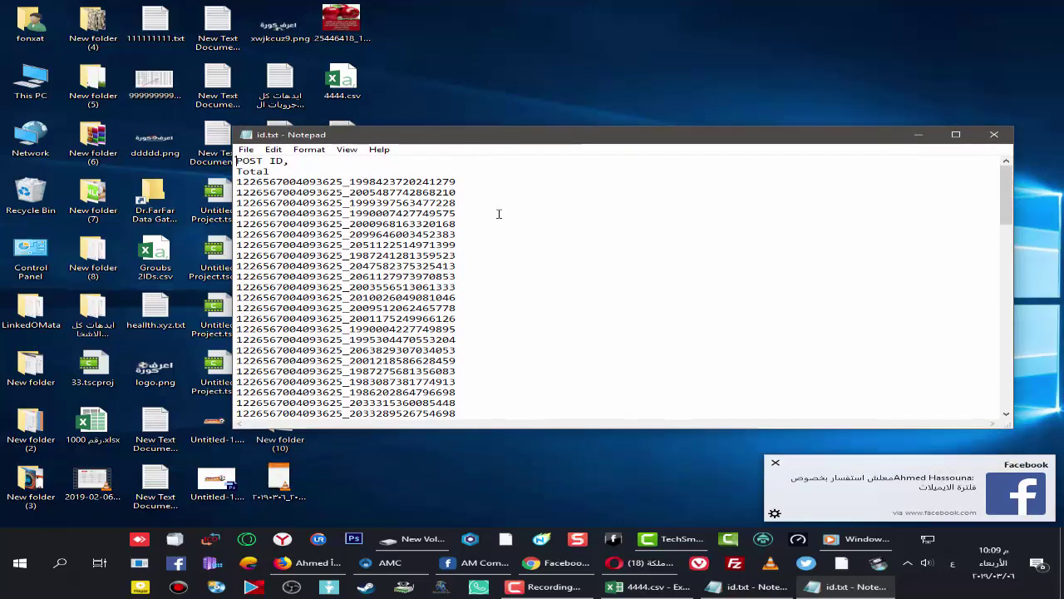
{"action": "key", "text": "ctrl+a"}
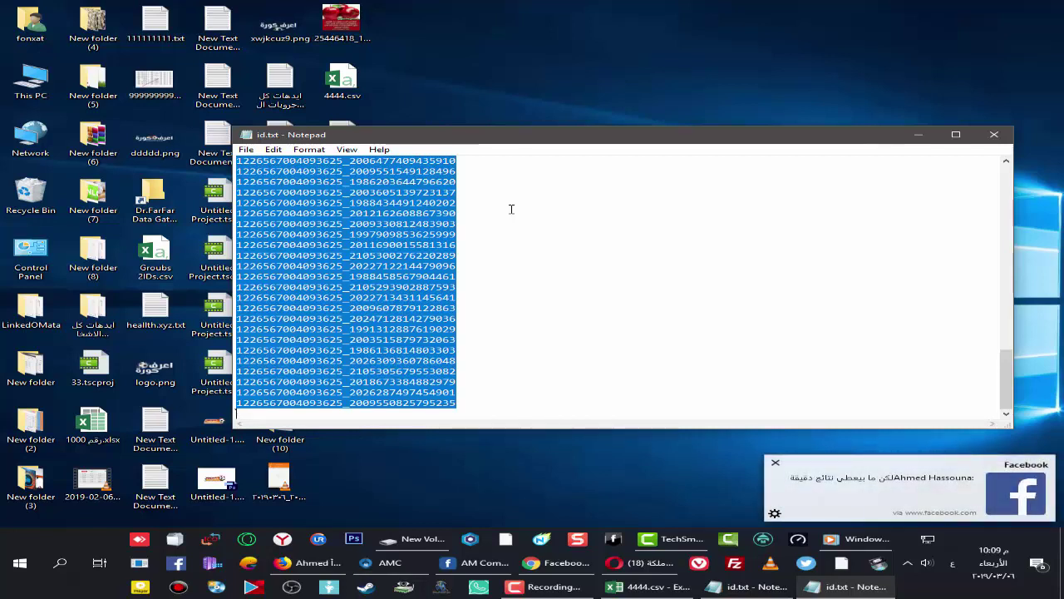
{"action": "key", "text": "Delete"}
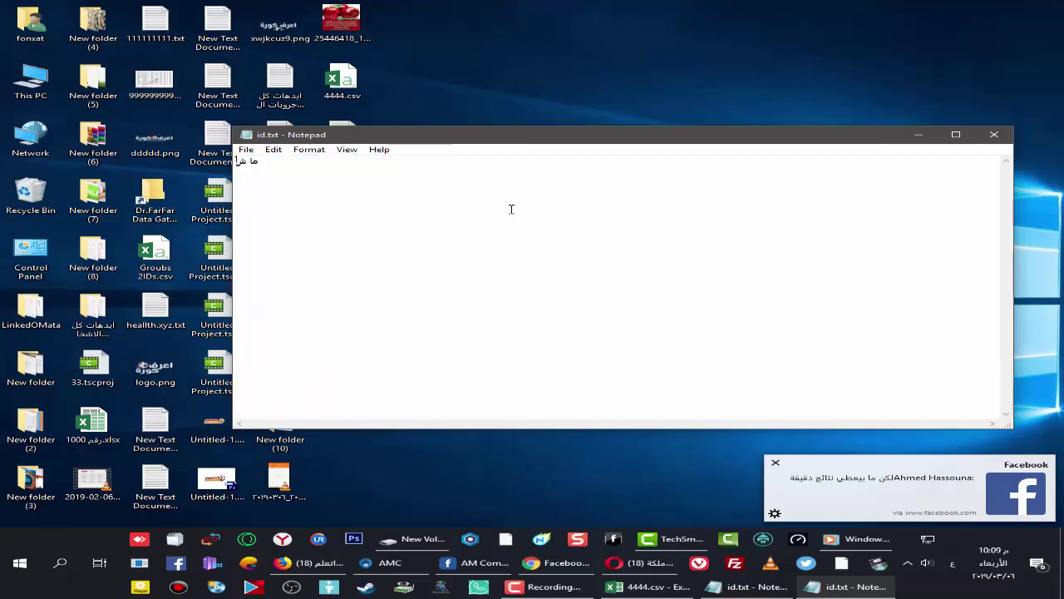
Step: Write the first two sample comments in id.txt on separate lines: "ما شاء الله يا شباب" and "منتج رائع جدا"
{"action": "type", "text": "ما شاء الله ي"}
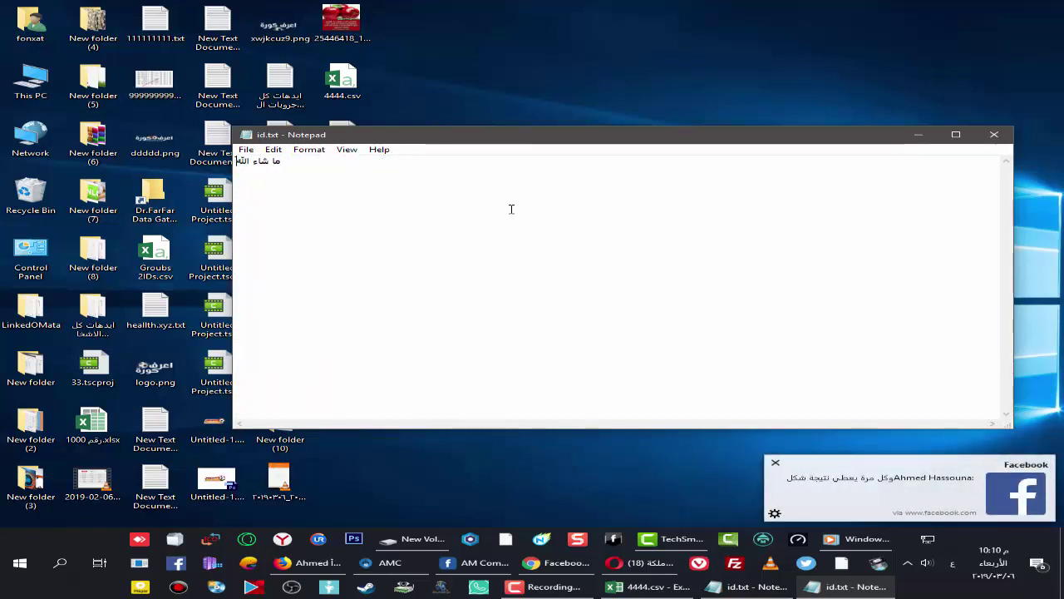
{"action": "type", "text": "ا شبا"}
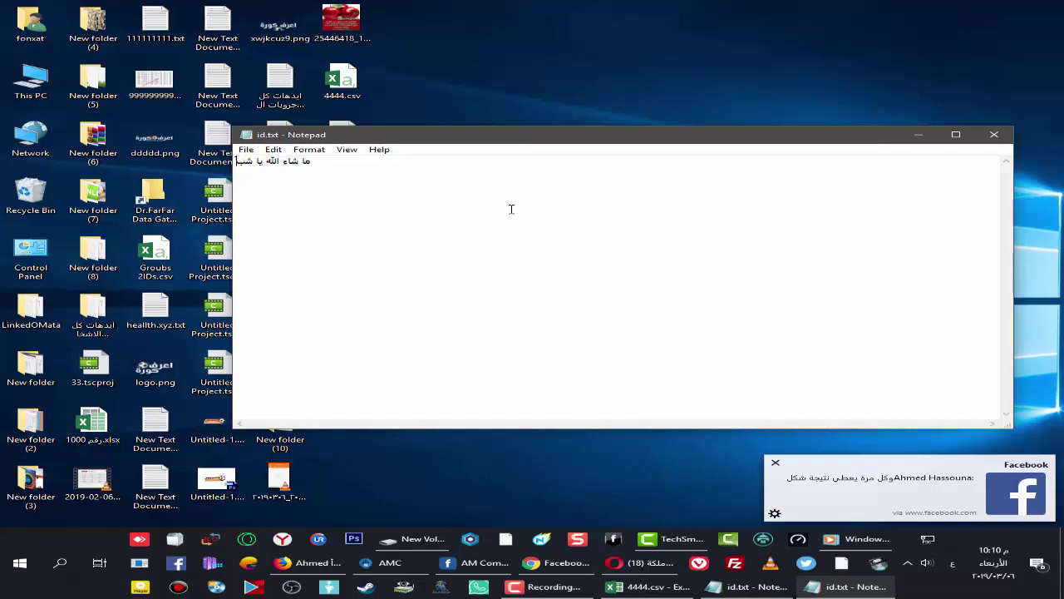
{"action": "type", "text": "ب"}
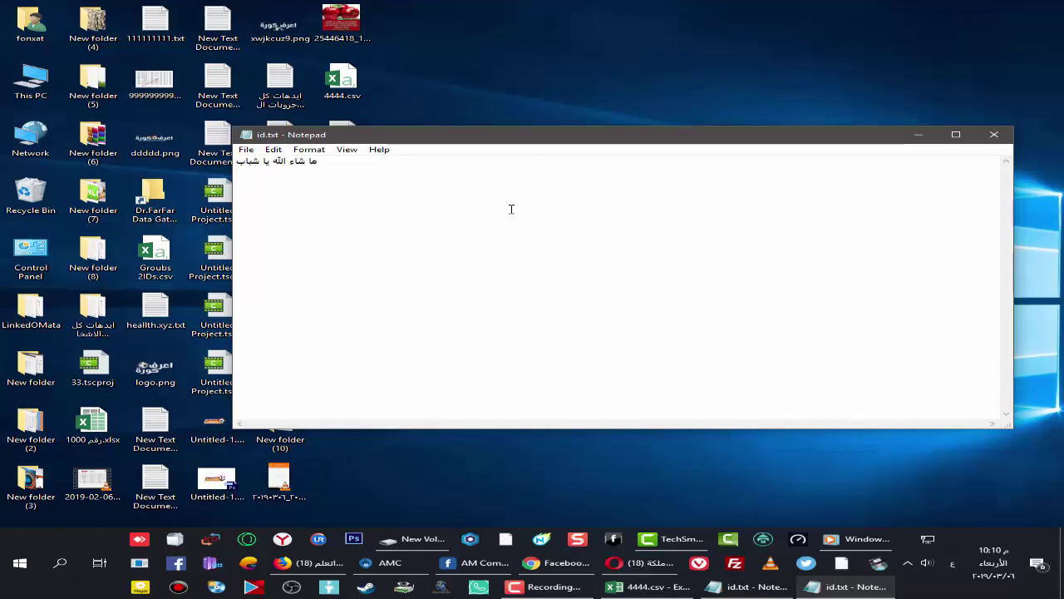
{"action": "key", "text": "Return"}
{"action": "type", "text": "منتج "}
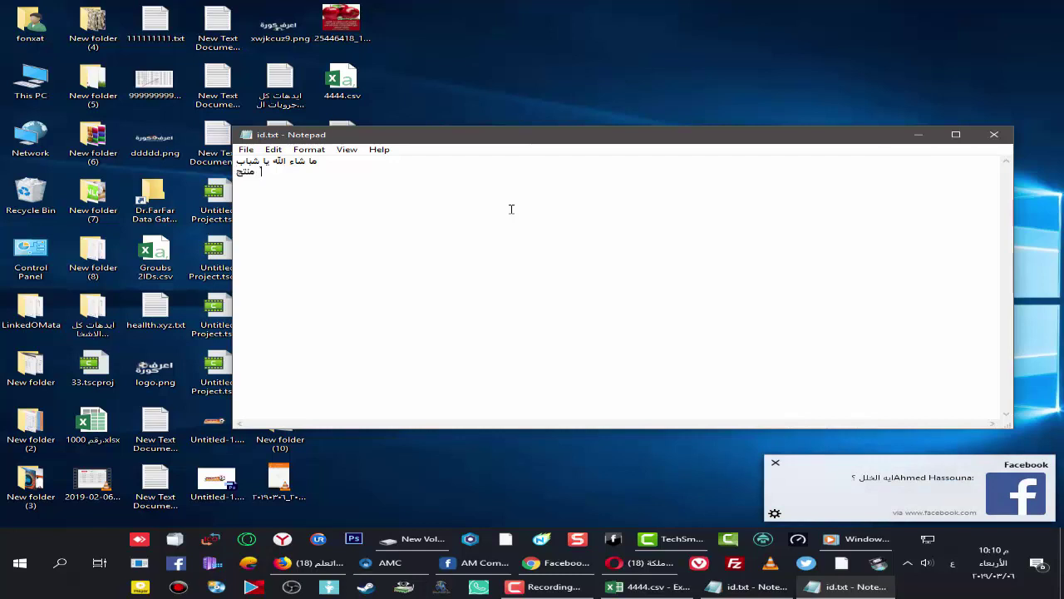
{"action": "type", "text": "رائع ج"}
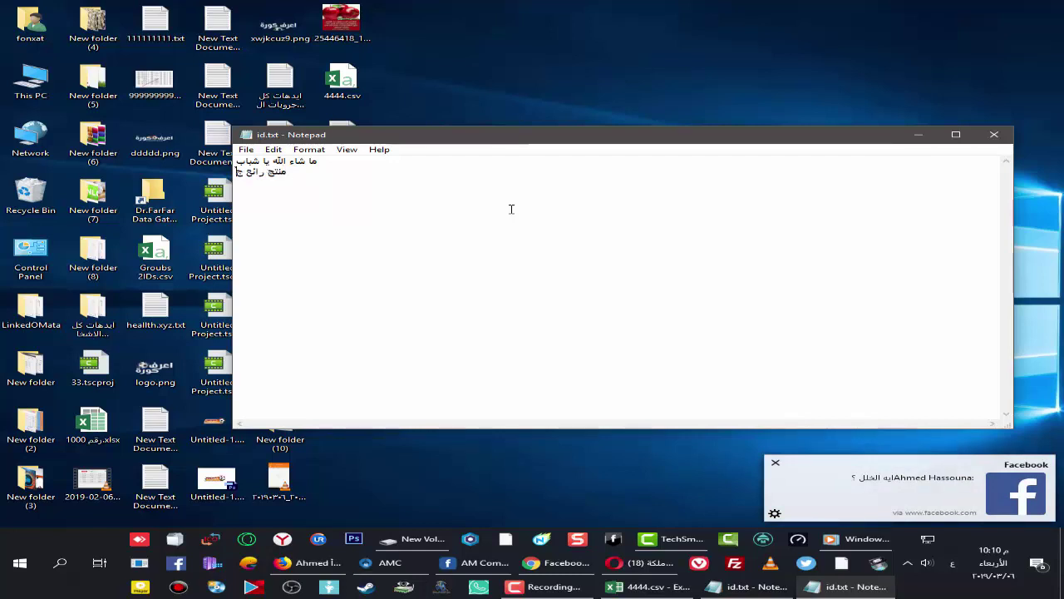
{"action": "type", "text": "دا"}
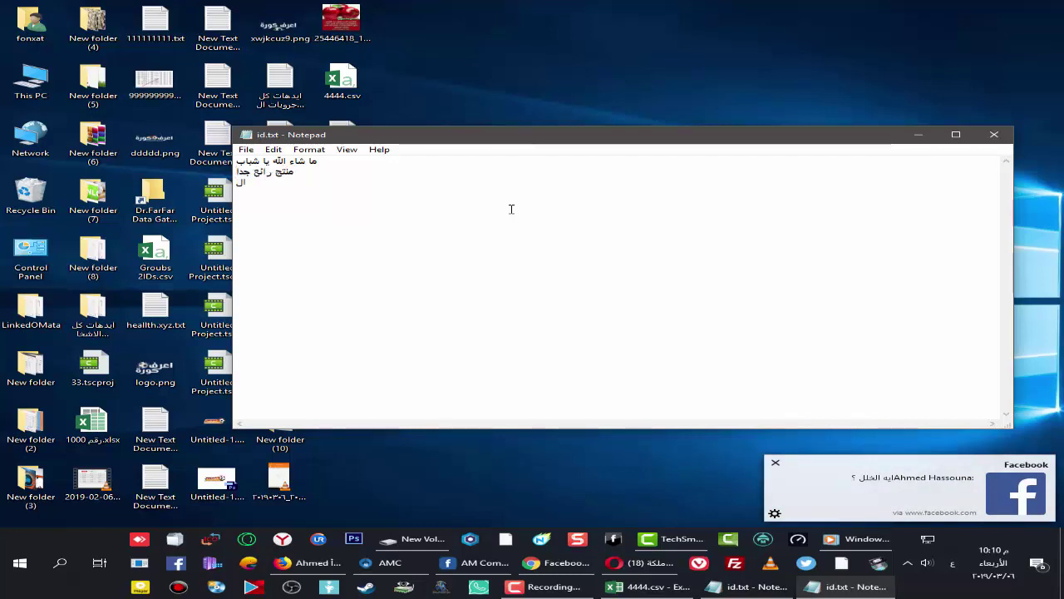
Step: Add the comment lines "السعر كام", "هل يوجد شحن للاقصر" and "بكام لو سمحتو" to id.txt, save it, and make the Notepad window narrower
{"action": "type", "text": "سحكا"}
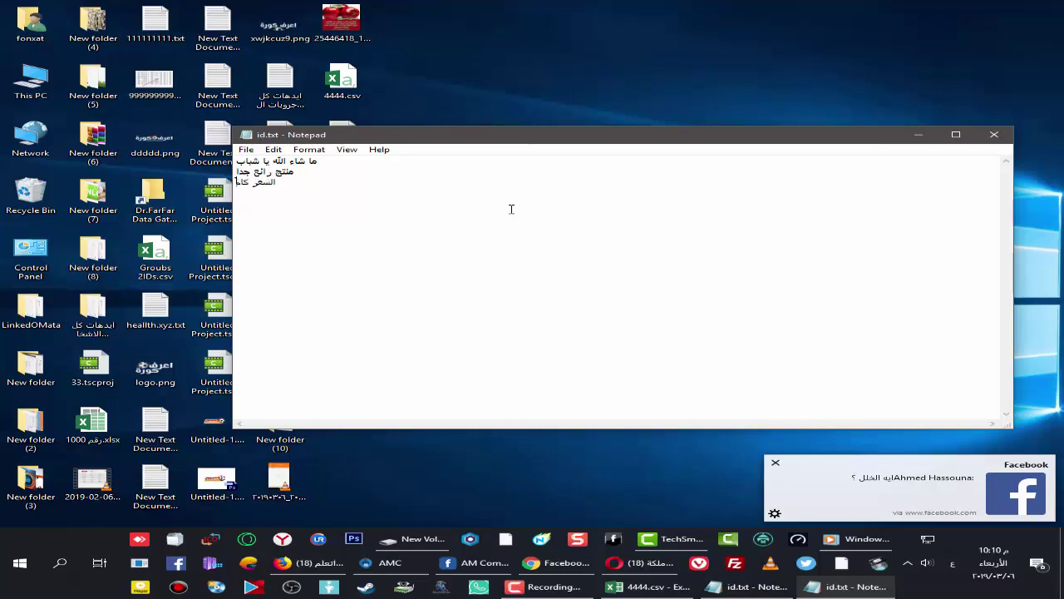
{"action": "type", "text": "م يوجد شحن للا"}
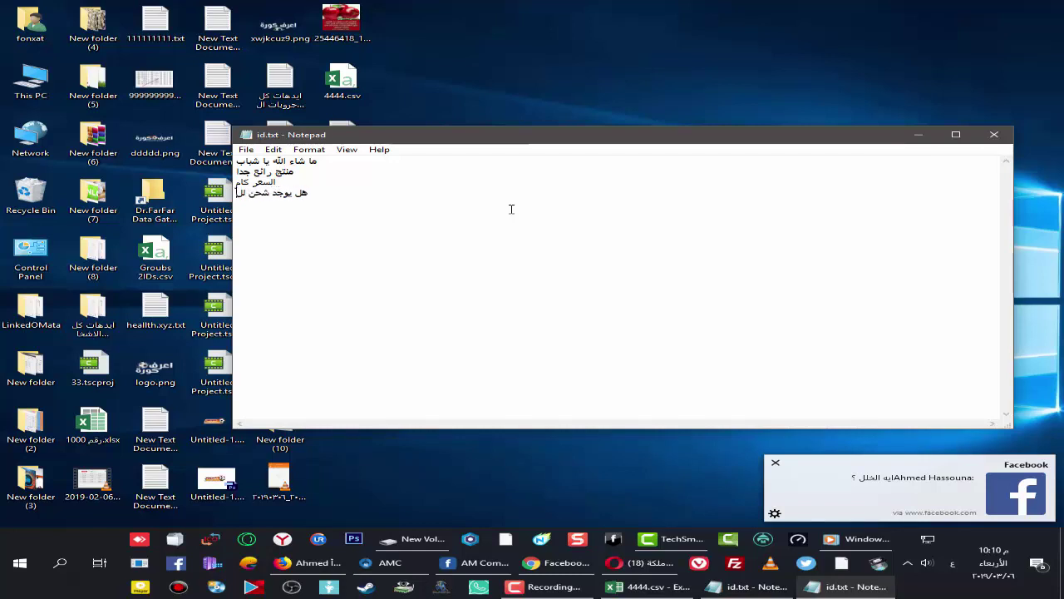
{"action": "type", "text": "قصر"}
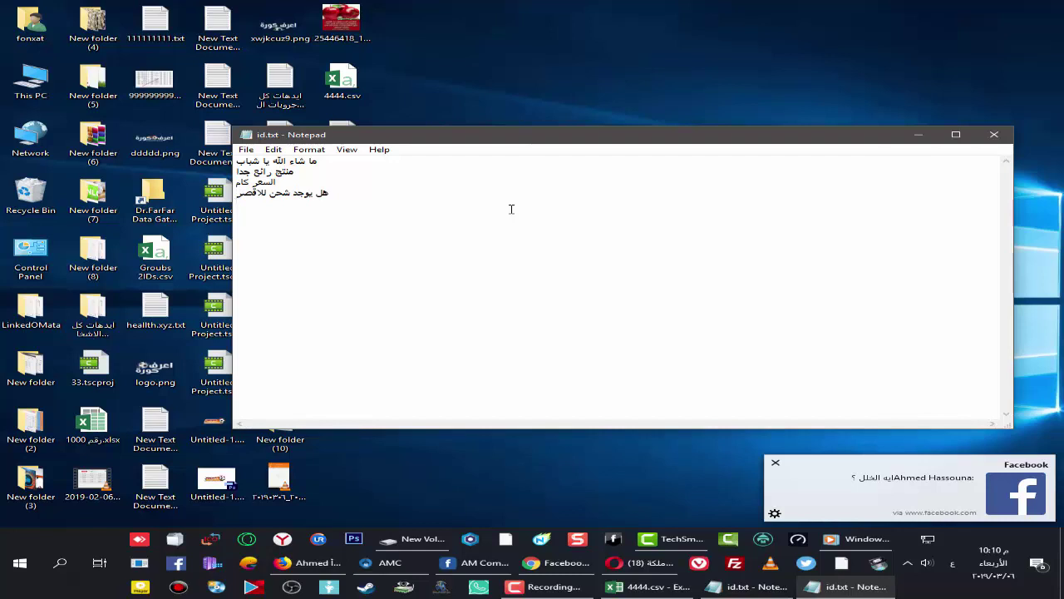
{"action": "key", "text": "Return"}
{"action": "type", "text": "بكام لو "}
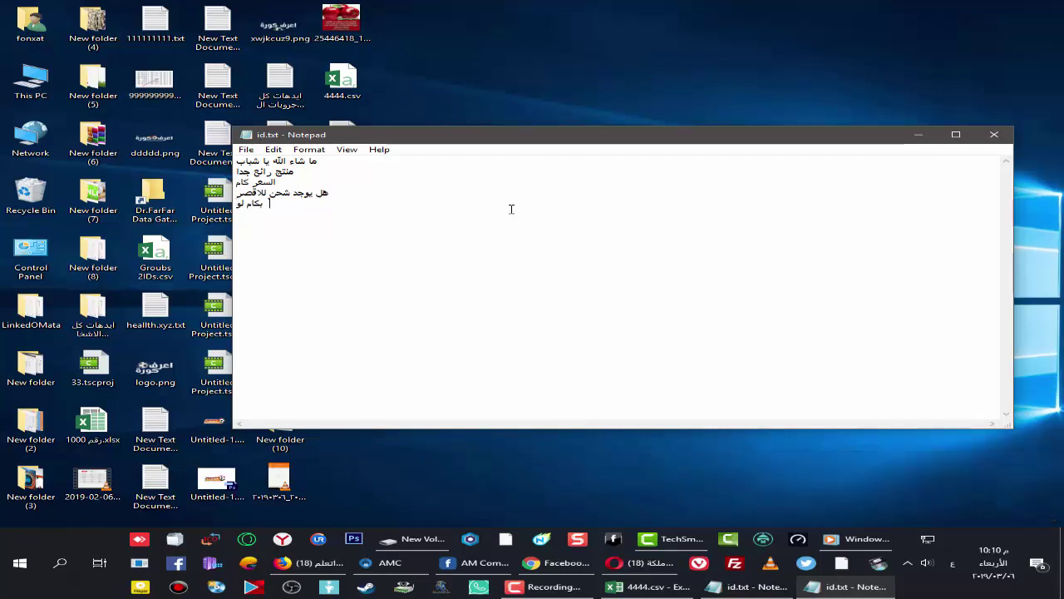
{"action": "type", "text": "سمحتو"}
{"action": "key", "text": "Return"}
{"action": "left_click_drag", "start_coordinate": [375, 131], "coordinate": [432, 121]}
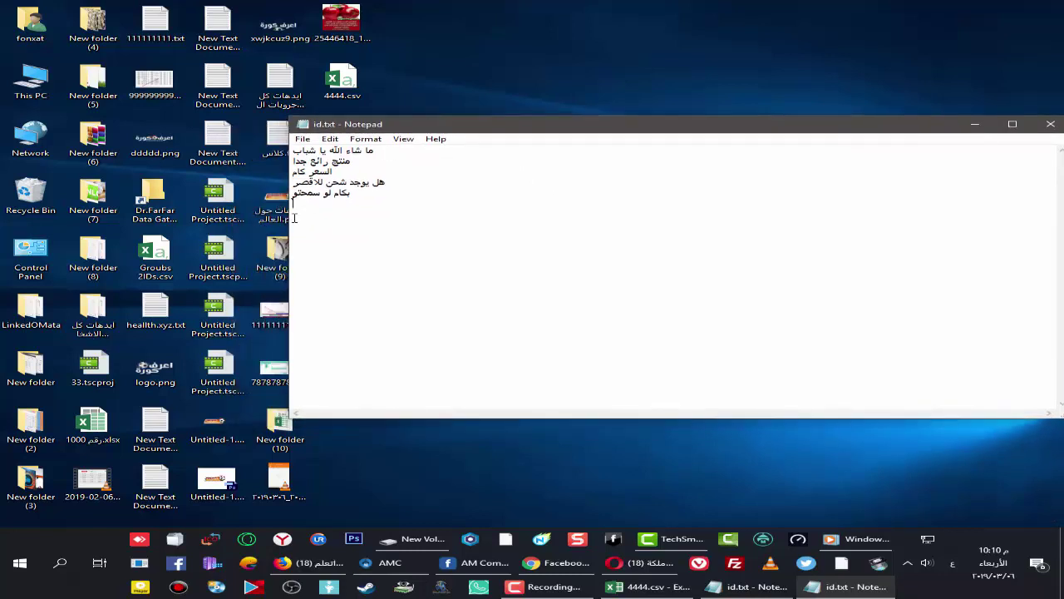
{"action": "left_click_drag", "start_coordinate": [293, 218], "coordinate": [603, 218]}
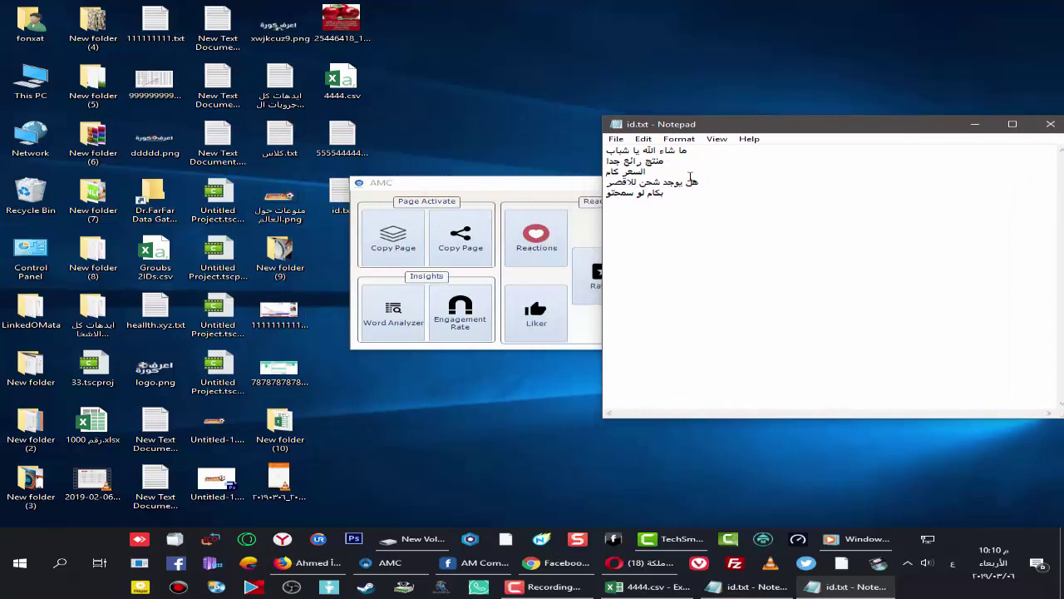
{"action": "left_click_drag", "start_coordinate": [695, 130], "coordinate": [607, 123]}
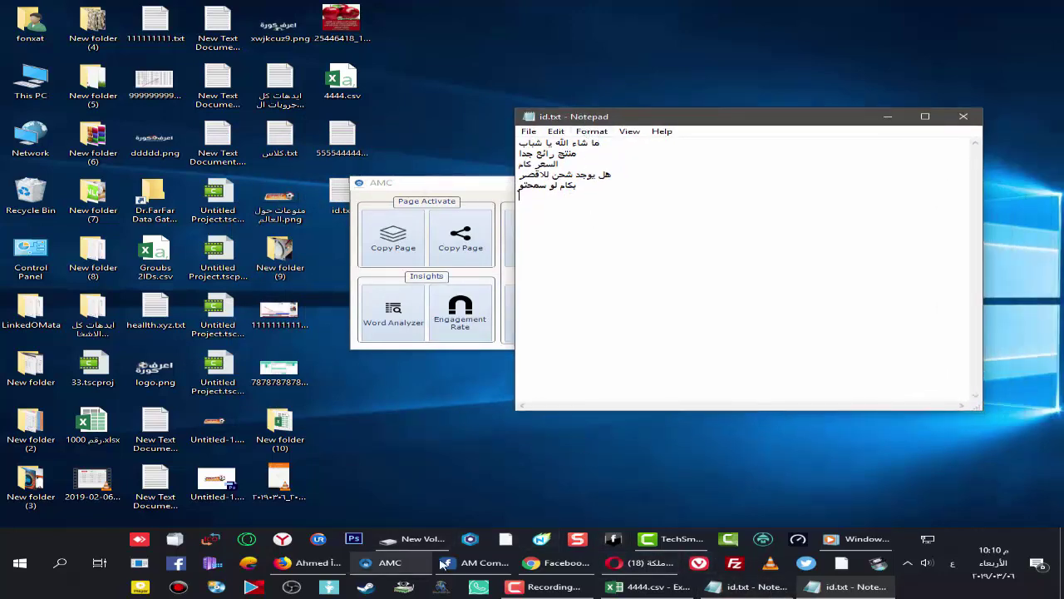
Step: Switch to AM Commenter and import the comments from the desktop file id.txt, filtering the files by Text files (*.txt)
{"action": "left_click", "coordinate": [463, 563]}
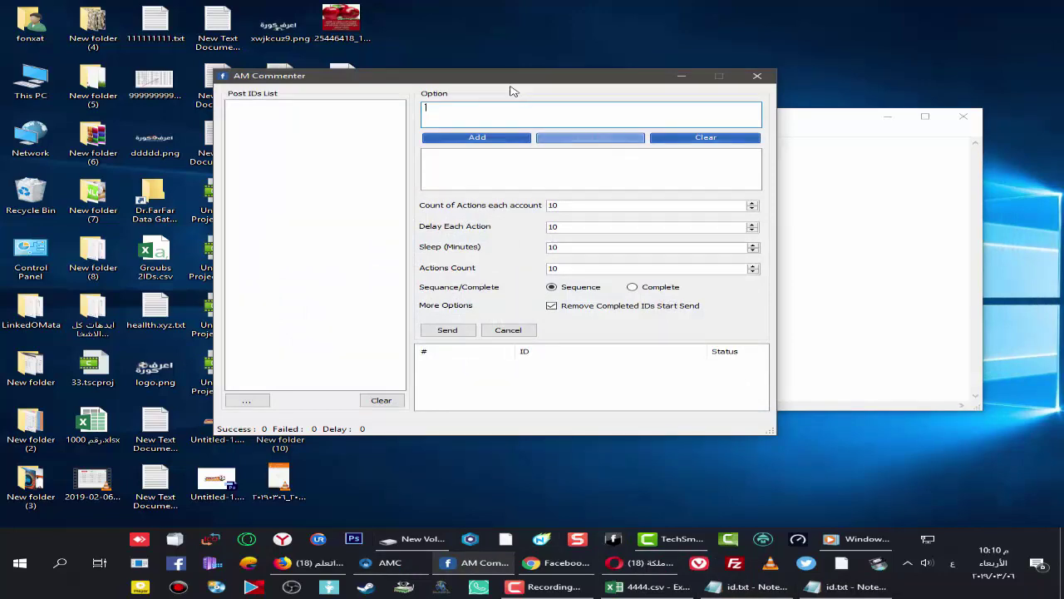
{"action": "left_click_drag", "start_coordinate": [507, 92], "coordinate": [494, 118]}
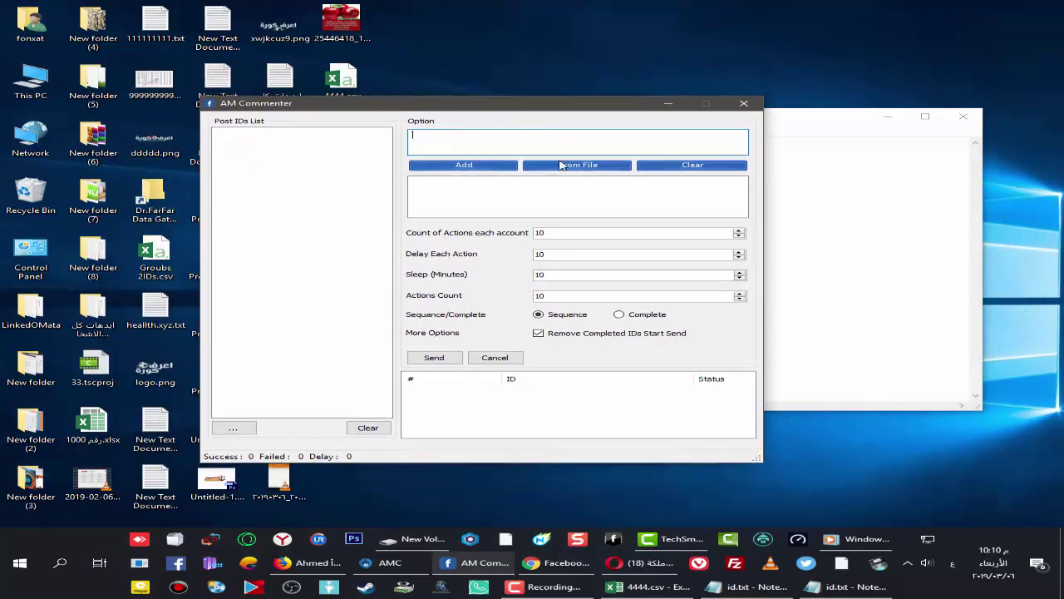
{"action": "left_click", "coordinate": [563, 166]}
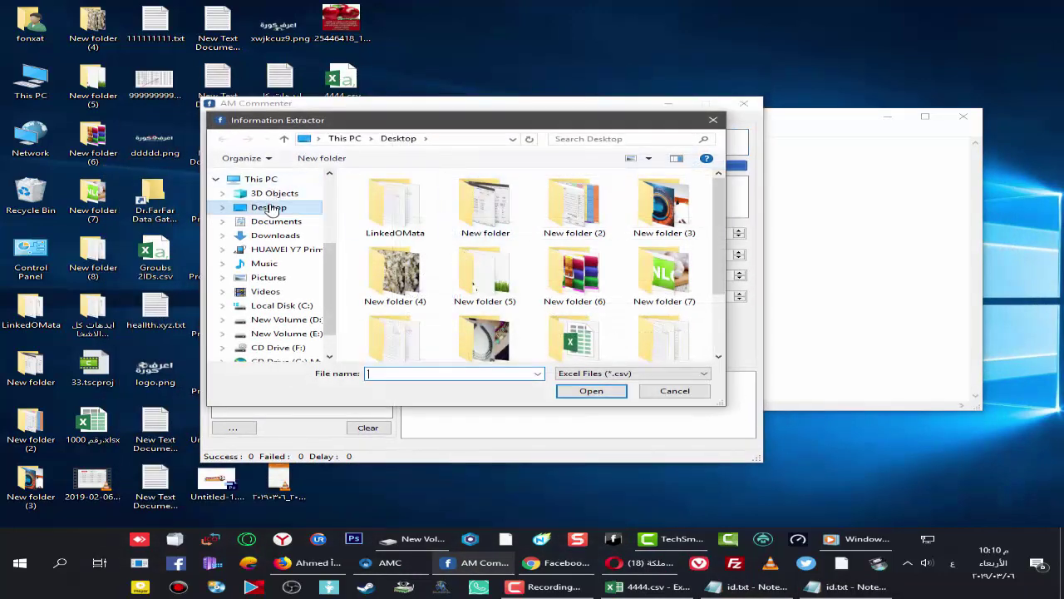
{"action": "double_click", "coordinate": [437, 121]}
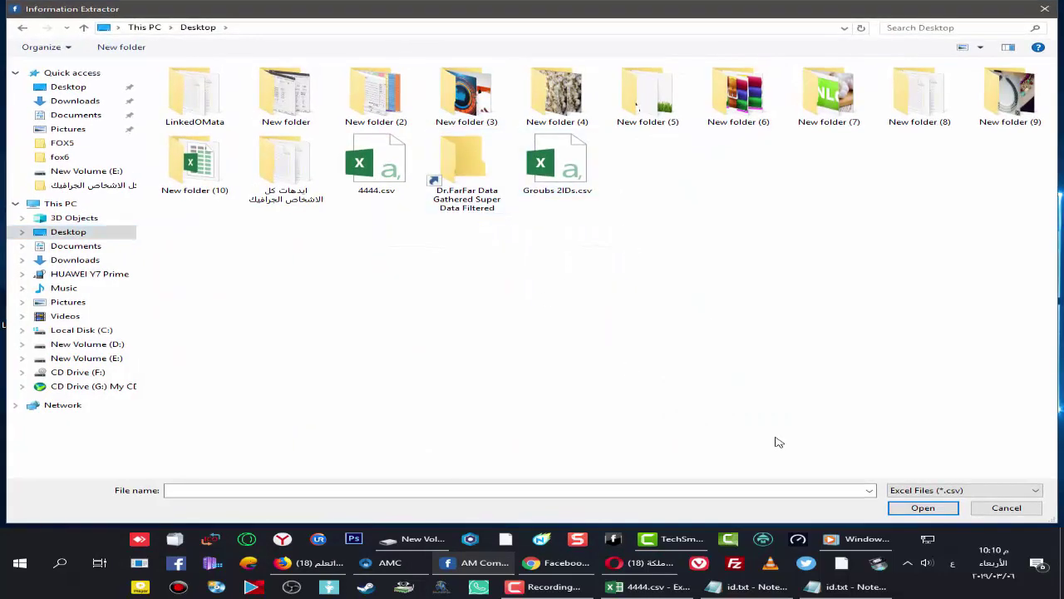
{"action": "left_click", "coordinate": [961, 491]}
{"action": "left_click", "coordinate": [956, 514]}
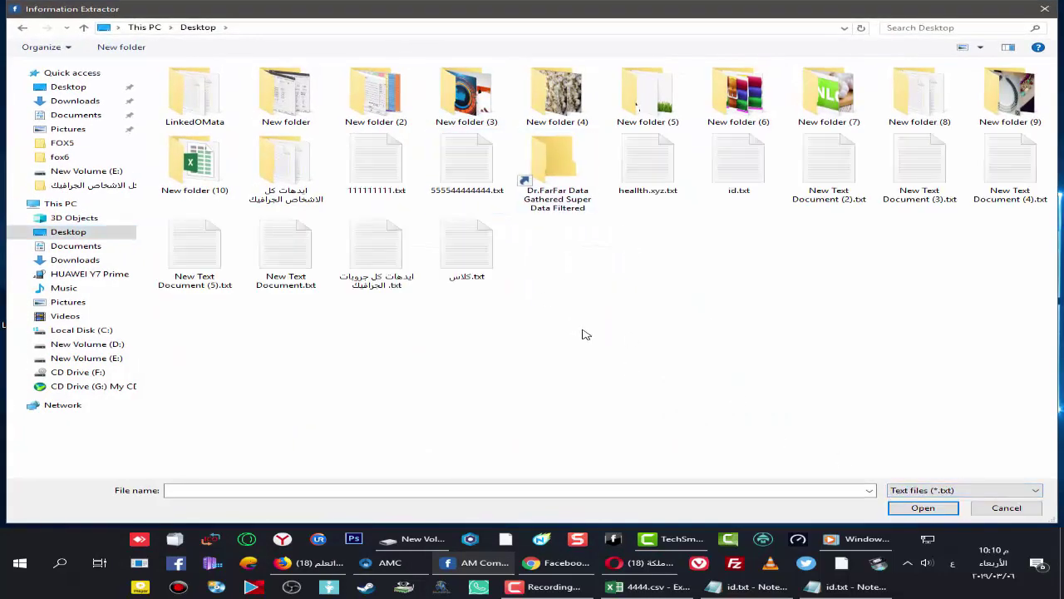
{"action": "double_click", "coordinate": [707, 190]}
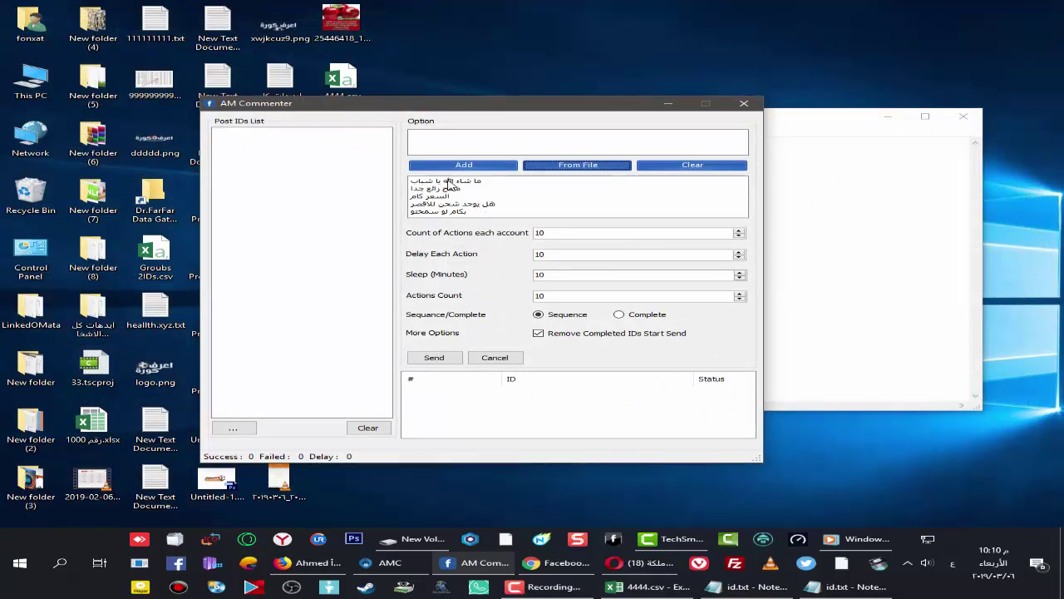
Step: Go through the imported comments in AM Commenter's list and check the file chooser for the post IDs without loading a file
{"action": "left_click", "coordinate": [449, 183]}
{"action": "left_click", "coordinate": [447, 189]}
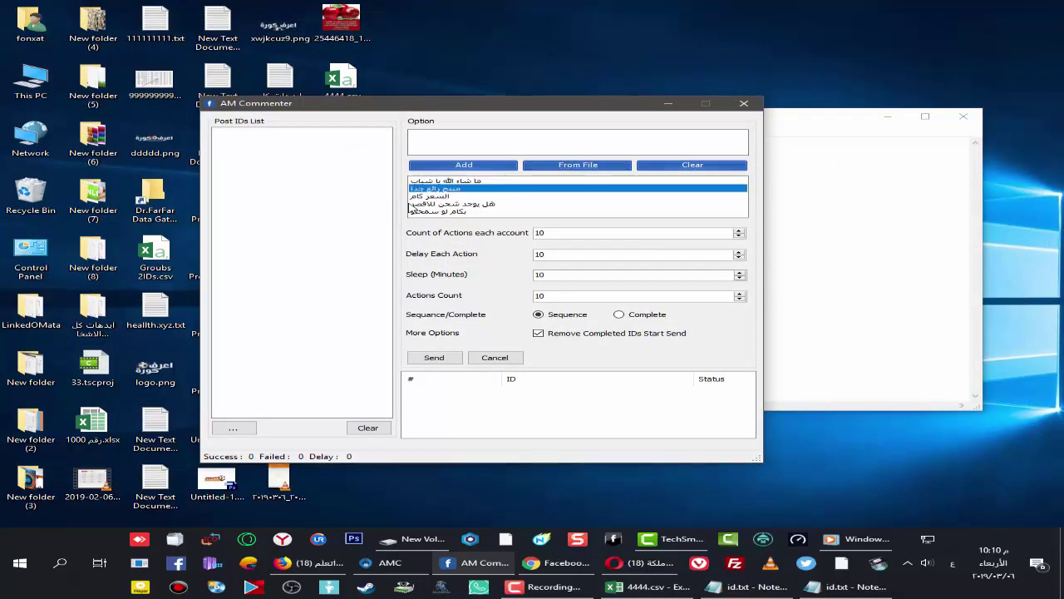
{"action": "left_click", "coordinate": [449, 196]}
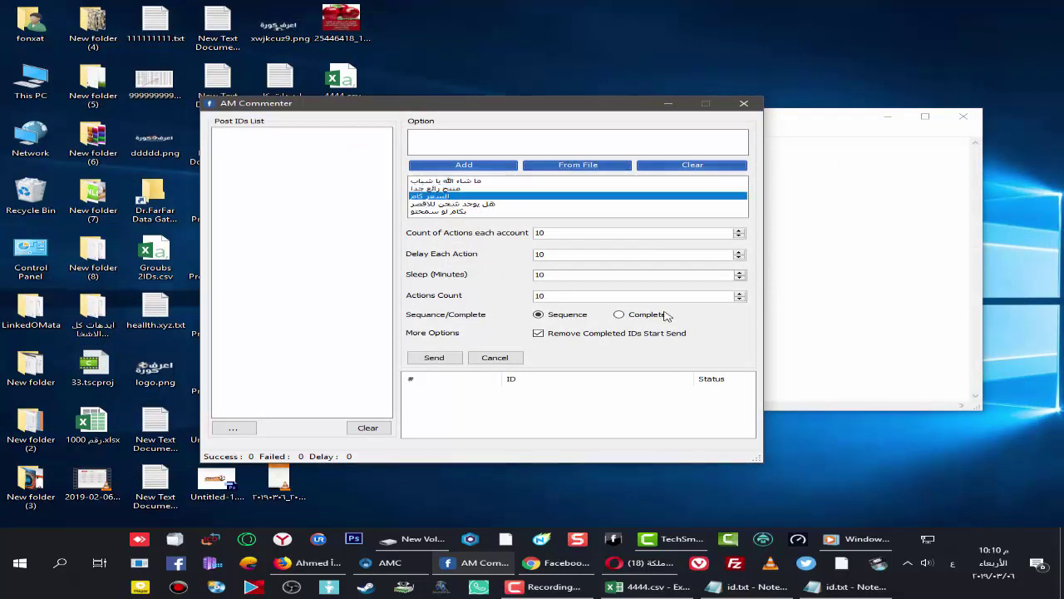
{"action": "left_click", "coordinate": [484, 204]}
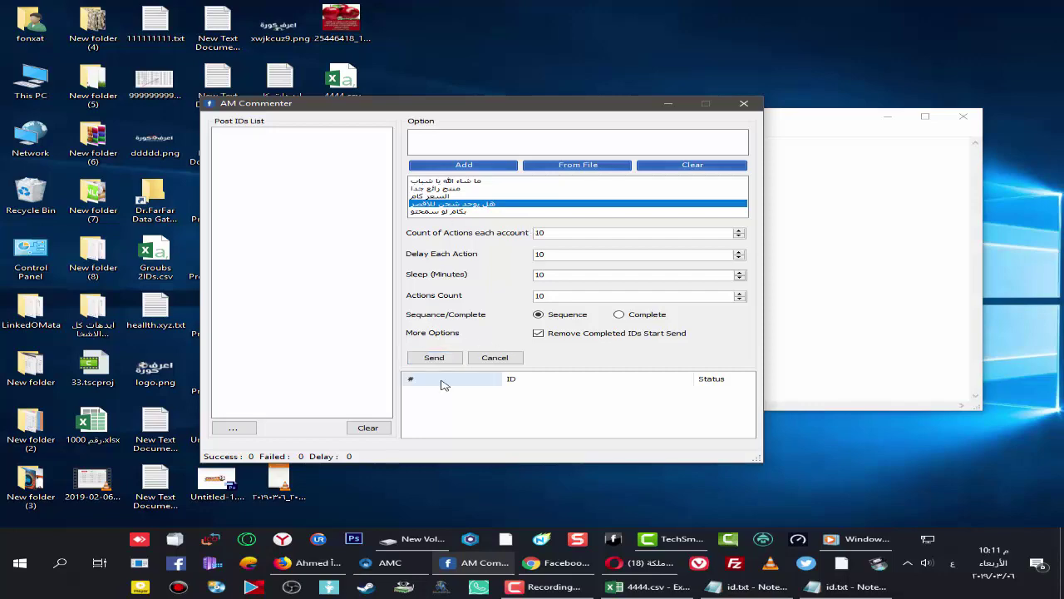
{"action": "left_click", "coordinate": [235, 428]}
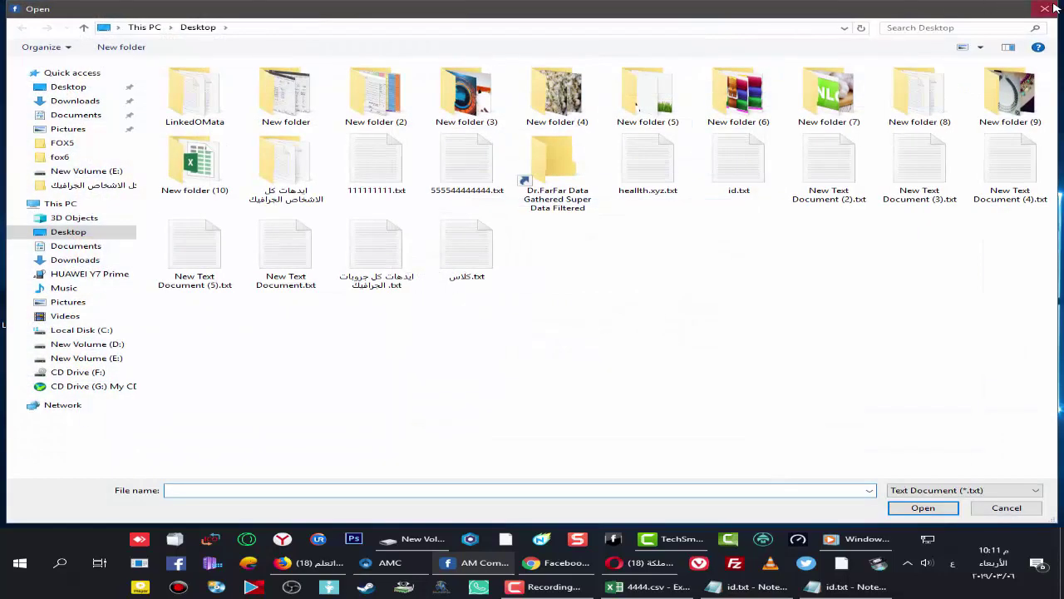
{"action": "left_click", "coordinate": [1045, 9]}
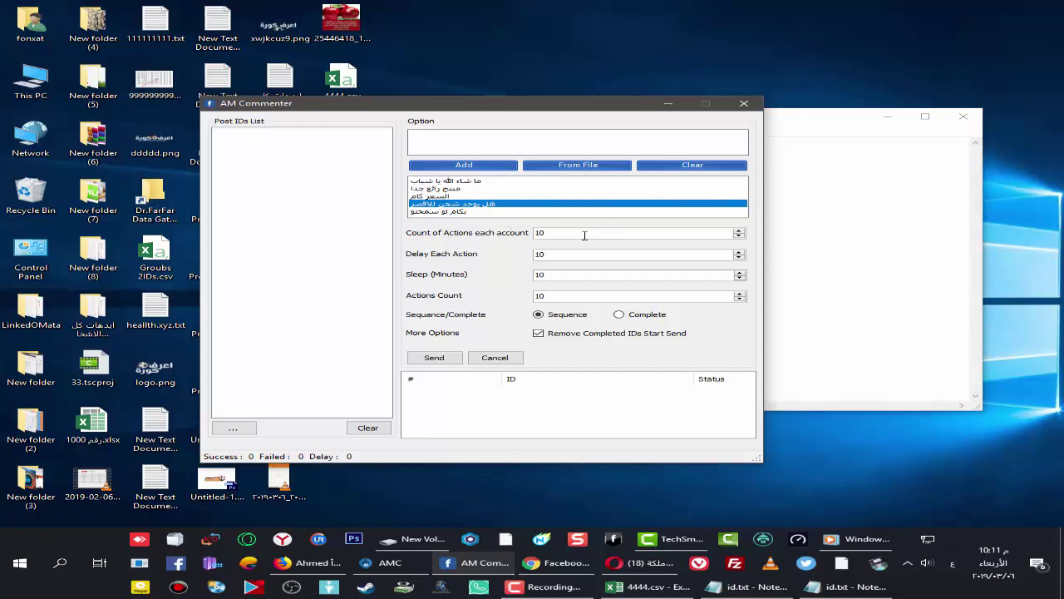
{"action": "left_click_drag", "start_coordinate": [509, 107], "coordinate": [526, 88]}
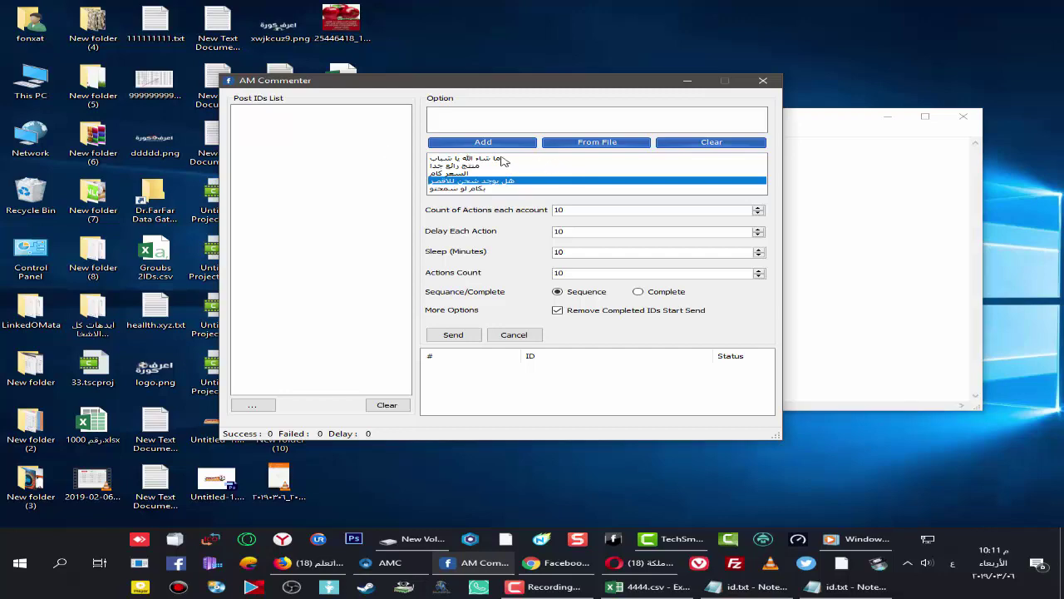
{"action": "left_click_drag", "start_coordinate": [357, 83], "coordinate": [412, 70]}
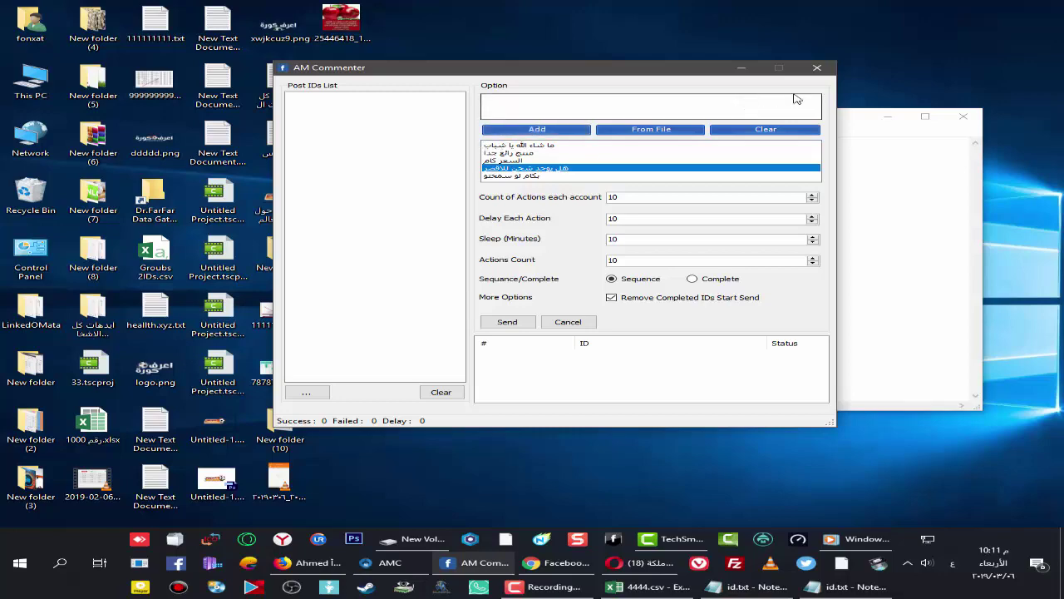
Step: Leave the Commenter and open AMC's Mention tool, selecting Facebook for Android and the saved e-mail account
{"action": "left_click", "coordinate": [671, 304]}
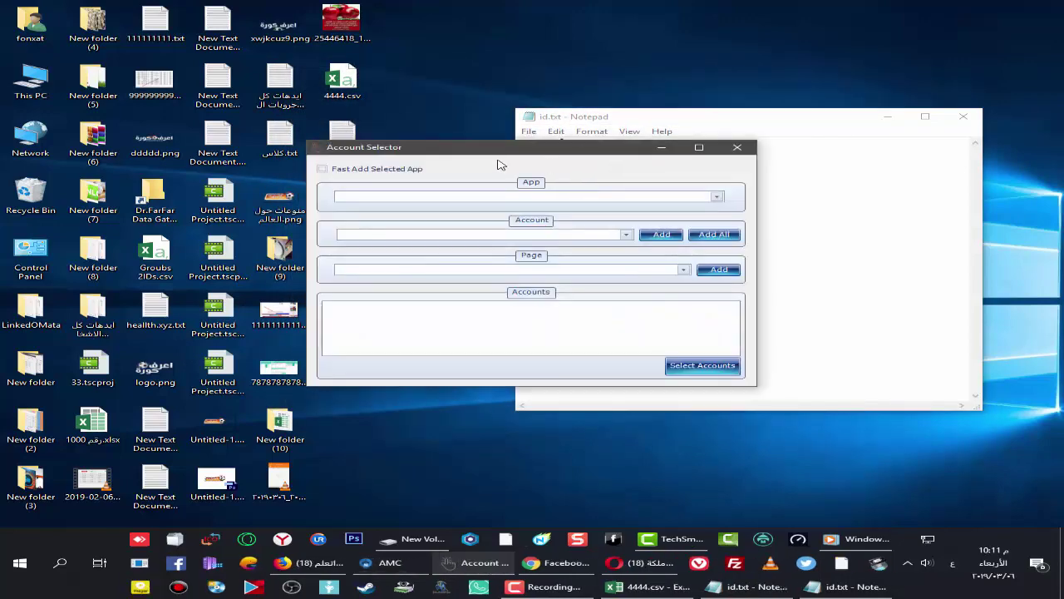
{"action": "left_click", "coordinate": [480, 195]}
{"action": "left_click", "coordinate": [520, 205]}
{"action": "left_click", "coordinate": [627, 235]}
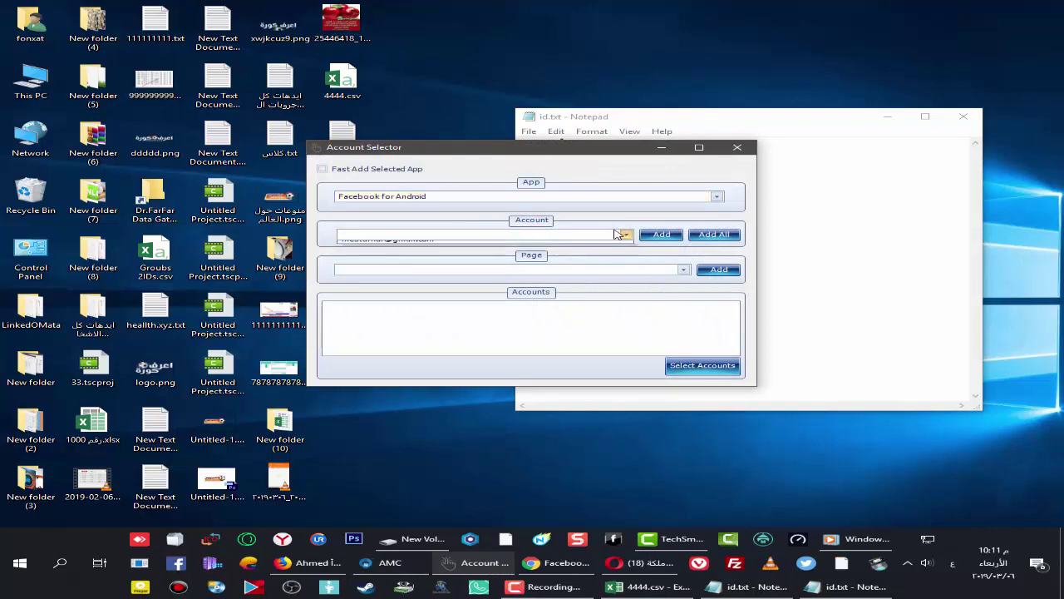
{"action": "left_click", "coordinate": [555, 245]}
{"action": "left_click", "coordinate": [661, 235]}
{"action": "left_click", "coordinate": [594, 306]}
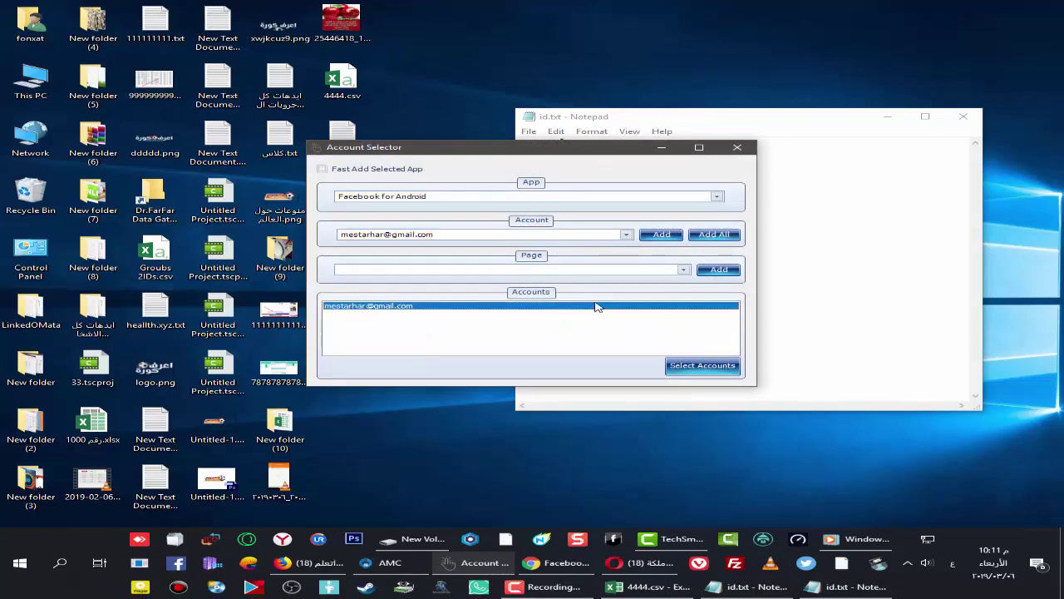
{"action": "left_click", "coordinate": [714, 367]}
{"action": "left_click_drag", "start_coordinate": [471, 136], "coordinate": [569, 82]}
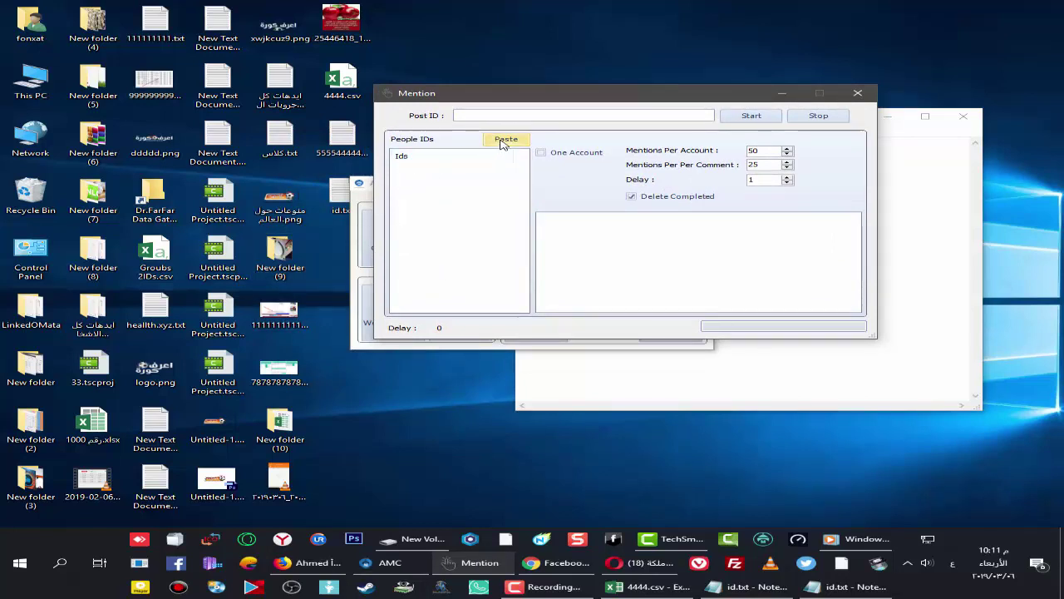
{"action": "right_click", "coordinate": [467, 245]}
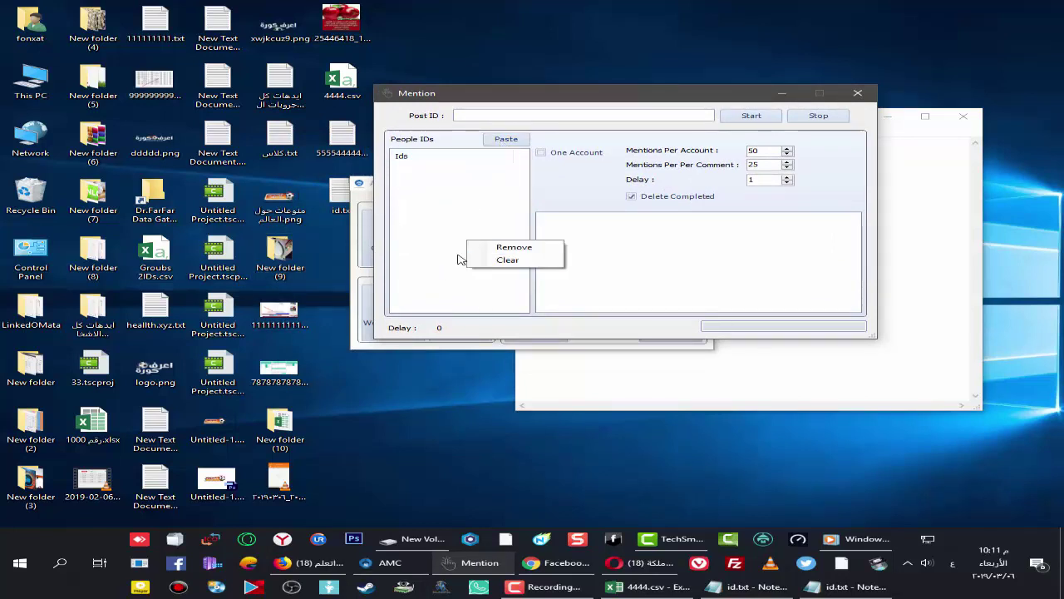
{"action": "left_click", "coordinate": [472, 252]}
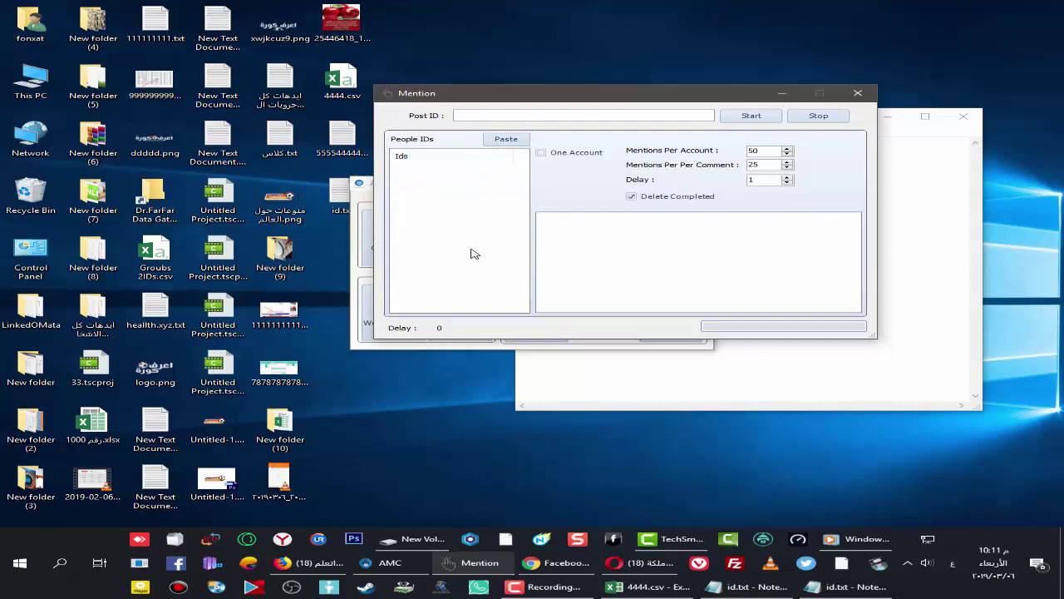
{"action": "double_click", "coordinate": [339, 196]}
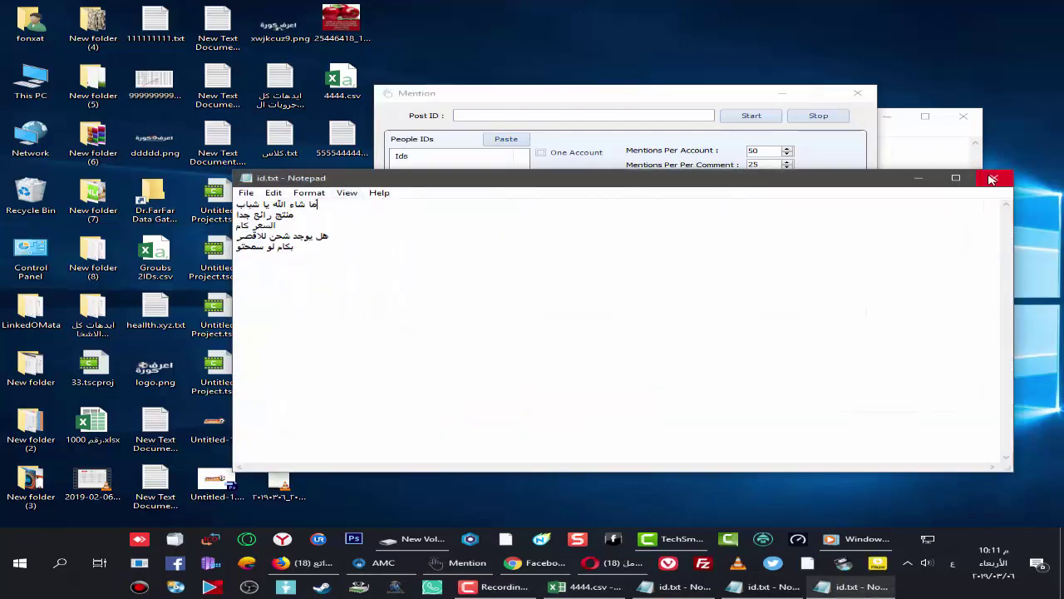
{"action": "left_click", "coordinate": [994, 177]}
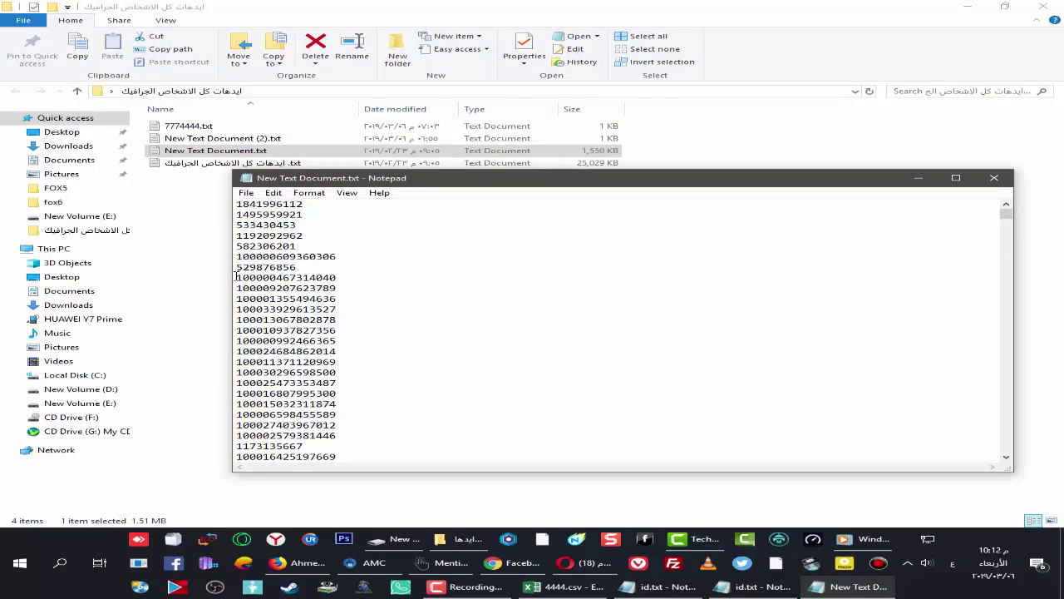
{"action": "left_click_drag", "start_coordinate": [236, 276], "coordinate": [380, 452]}
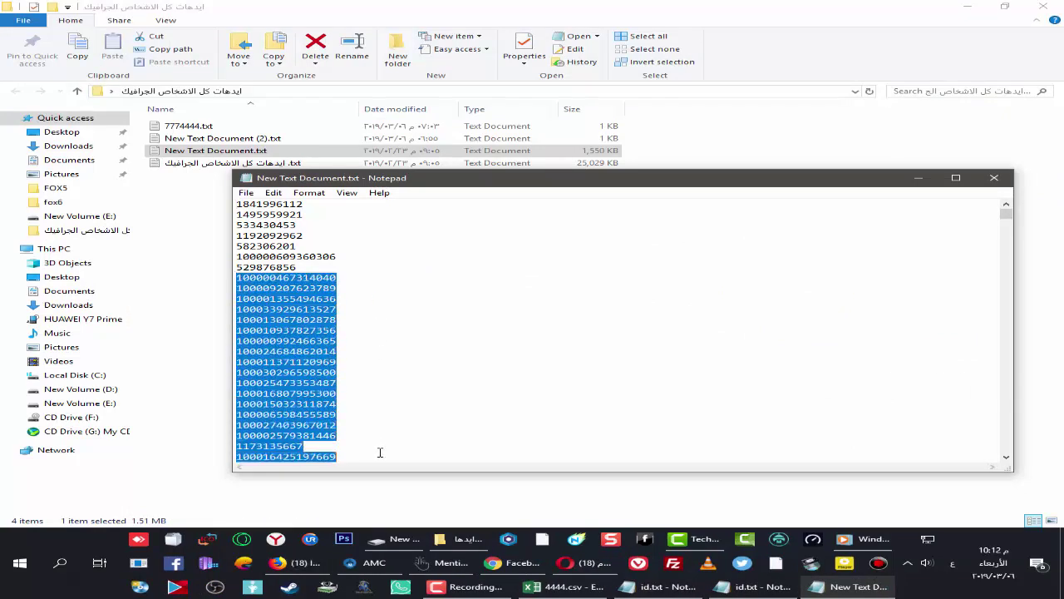
{"action": "right_click", "coordinate": [280, 222]}
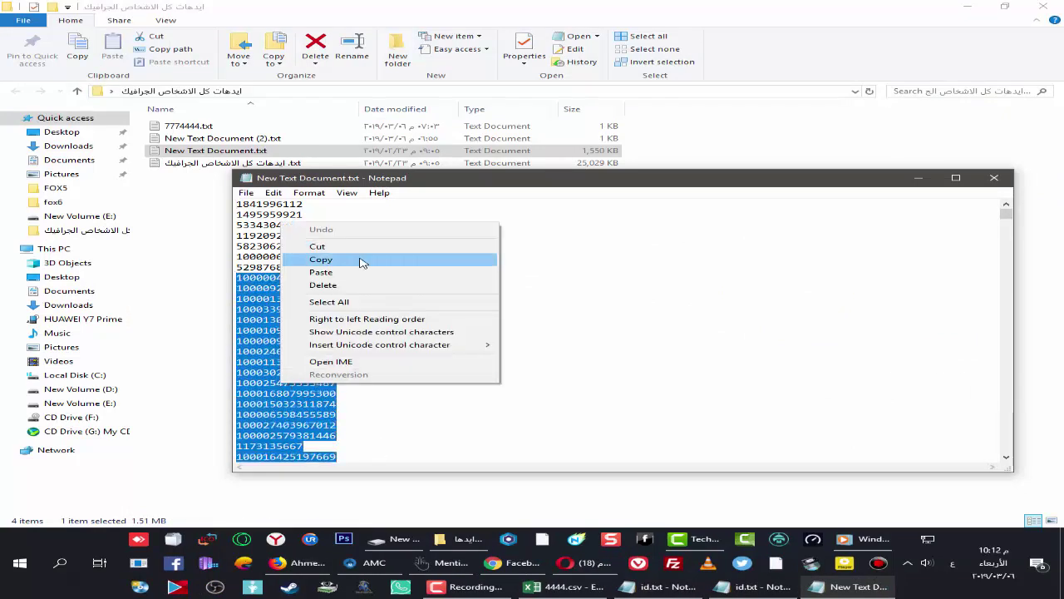
{"action": "left_click", "coordinate": [362, 262]}
{"action": "left_click", "coordinate": [994, 177]}
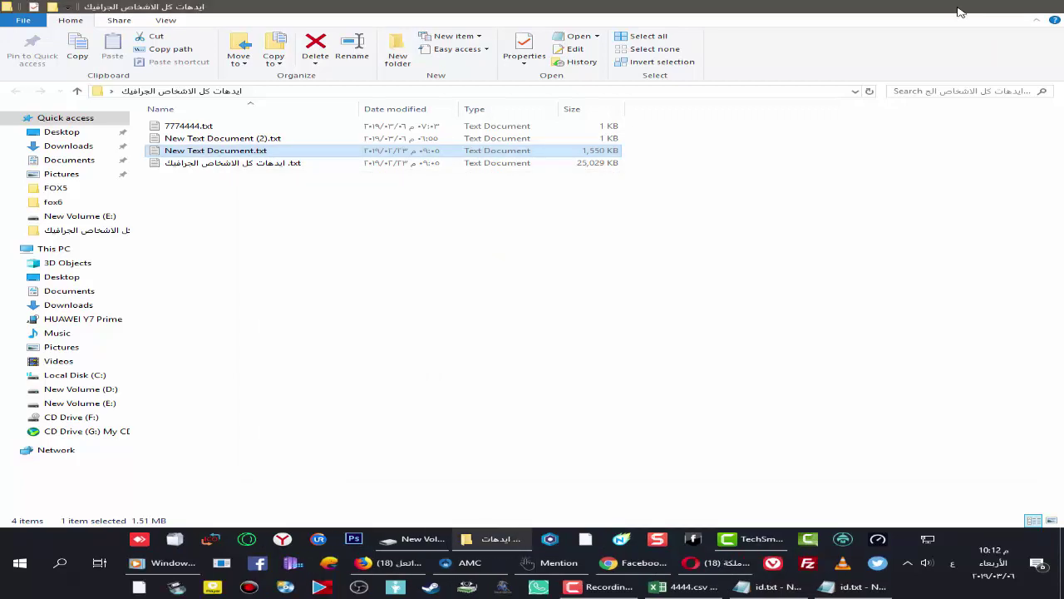
{"action": "left_click", "coordinate": [967, 5]}
{"action": "left_click", "coordinate": [496, 140]}
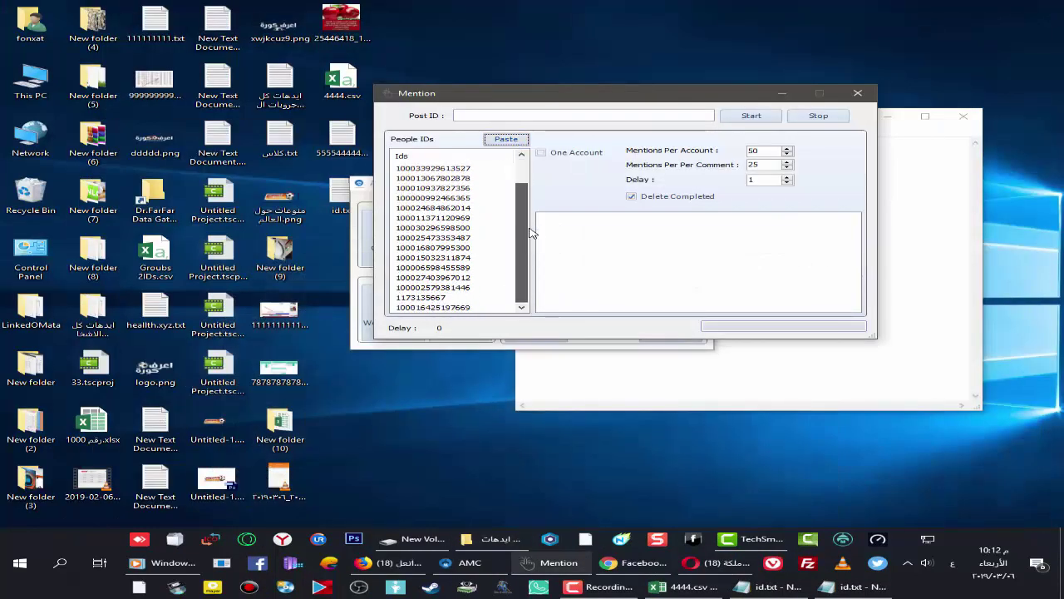
{"action": "scroll", "coordinate": [531, 232], "scroll_direction": "up", "scroll_amount": 1}
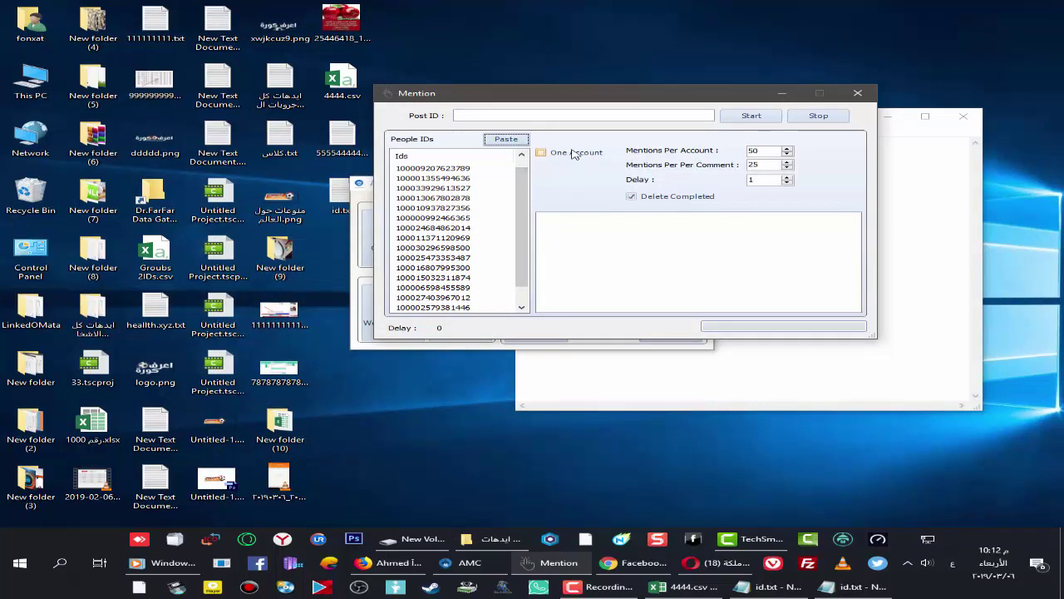
{"action": "left_click", "coordinate": [537, 117]}
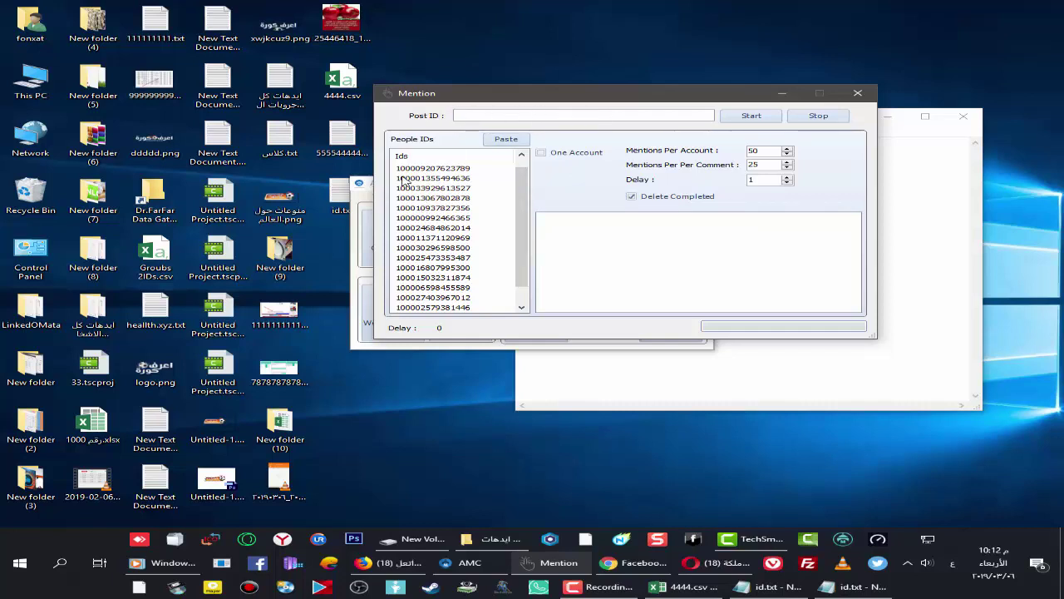
{"action": "left_click_drag", "start_coordinate": [522, 216], "coordinate": [529, 175]}
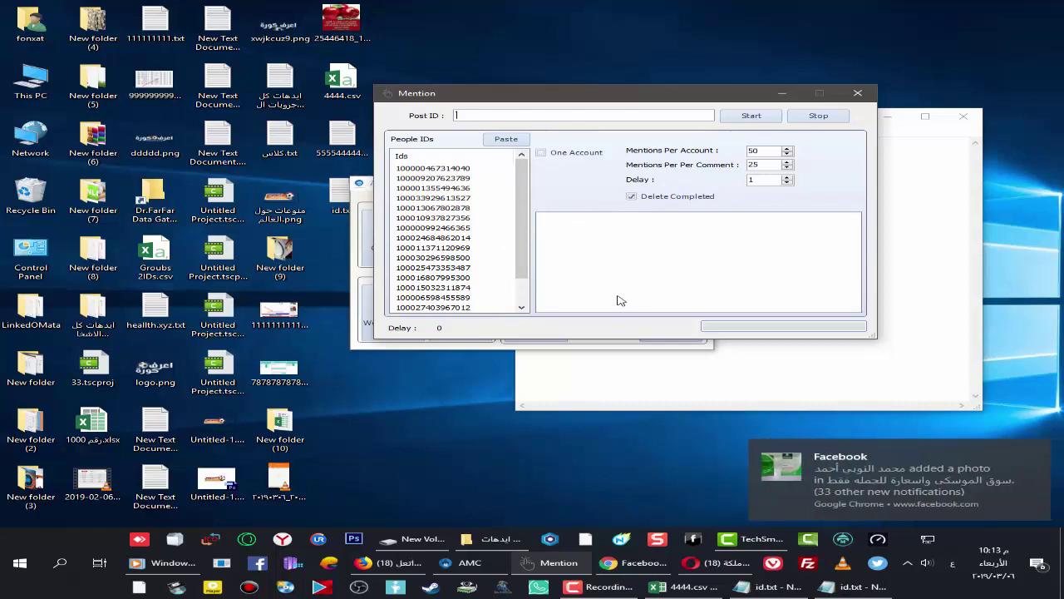
{"action": "left_click", "coordinate": [555, 156]}
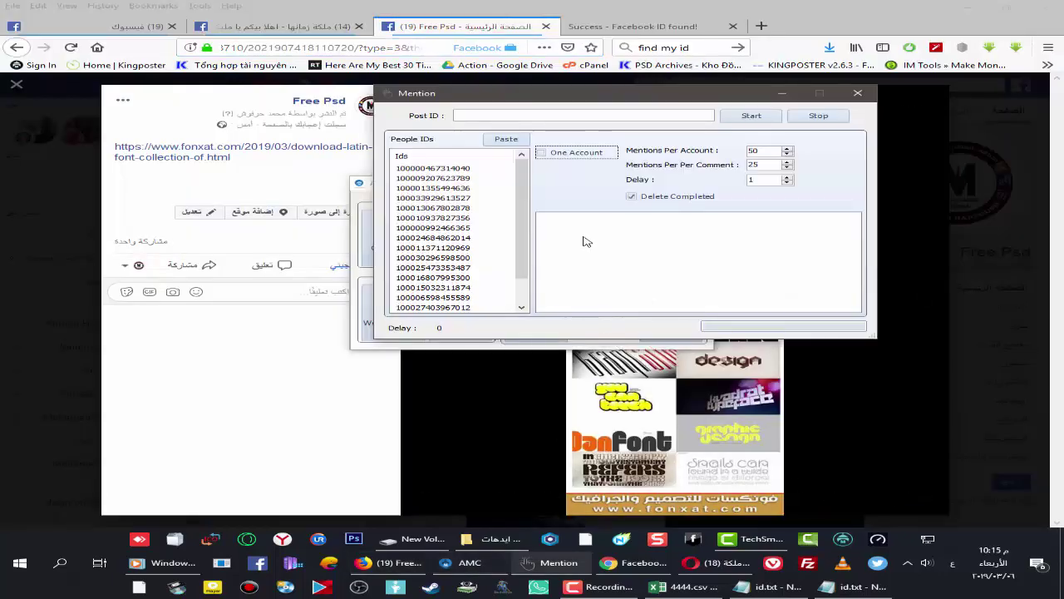
{"action": "left_click", "coordinate": [541, 115]}
{"action": "key", "text": "ctrl+v"}
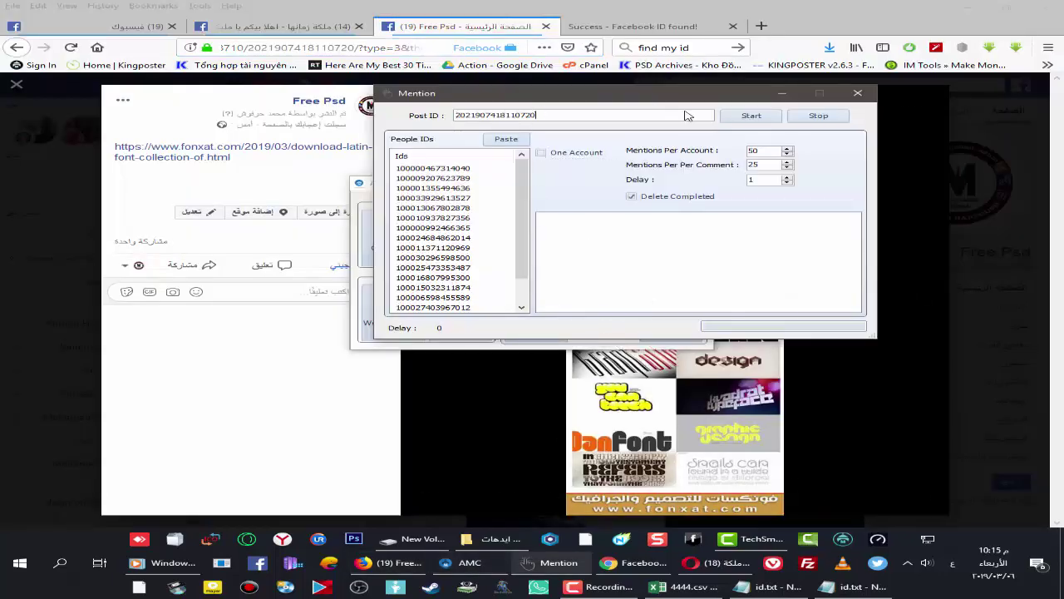
{"action": "left_click", "coordinate": [751, 116]}
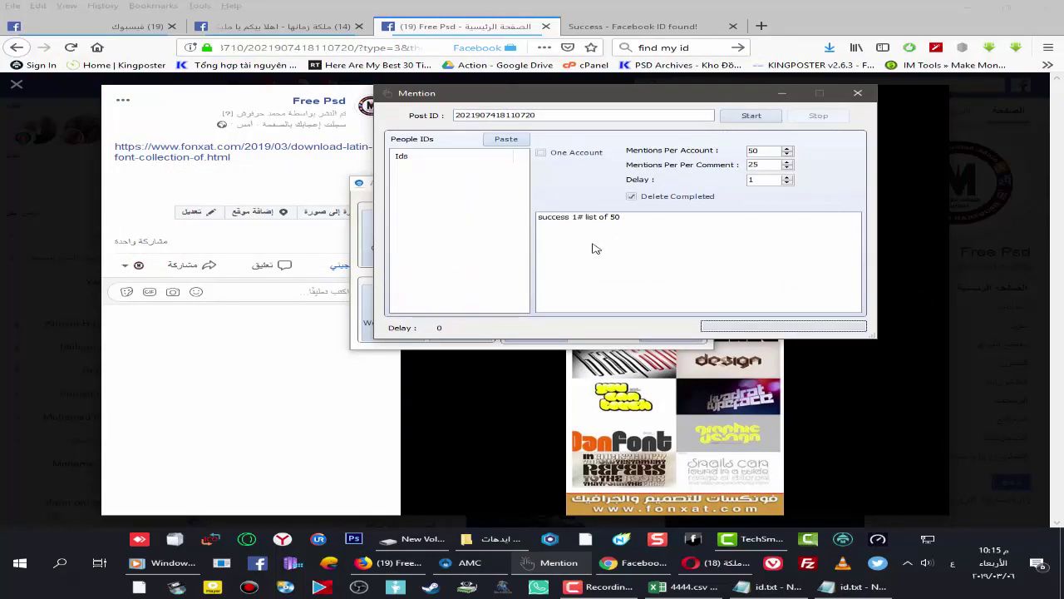
Step: Reload the Free Psd post in Firefox, expand its comment to examine the mentioned people, and compare it with Mention's result log
{"action": "left_click", "coordinate": [71, 47]}
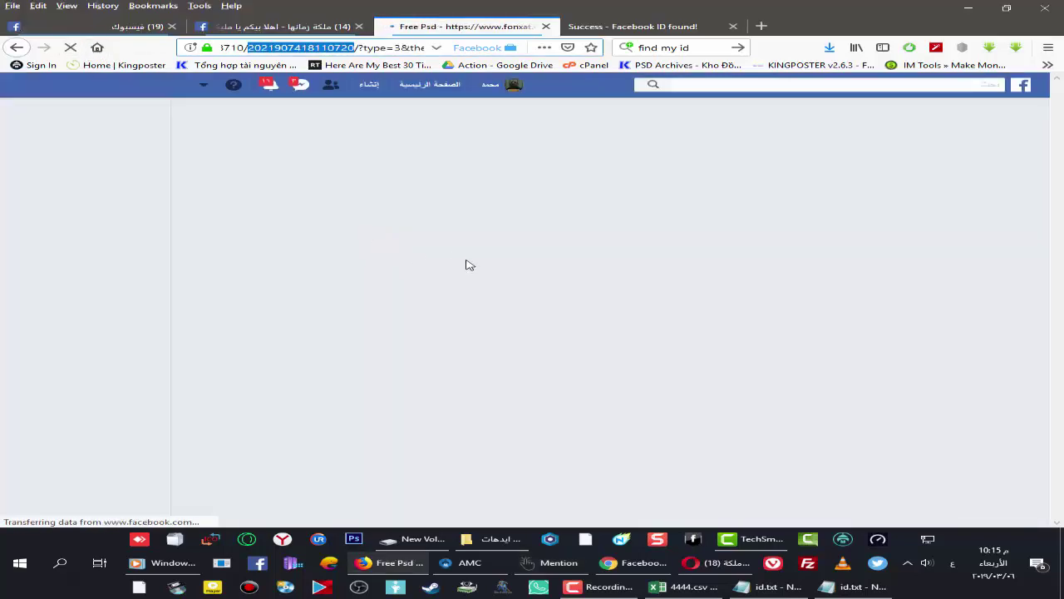
{"action": "scroll", "coordinate": [499, 283], "scroll_direction": "down", "scroll_amount": 3}
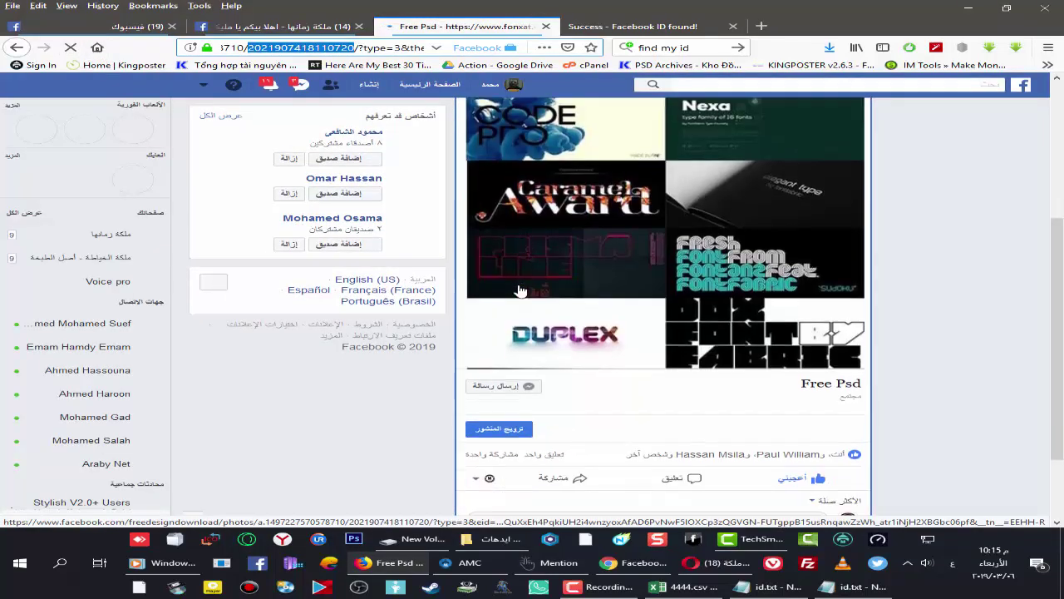
{"action": "scroll", "coordinate": [518, 291], "scroll_direction": "down", "scroll_amount": 2}
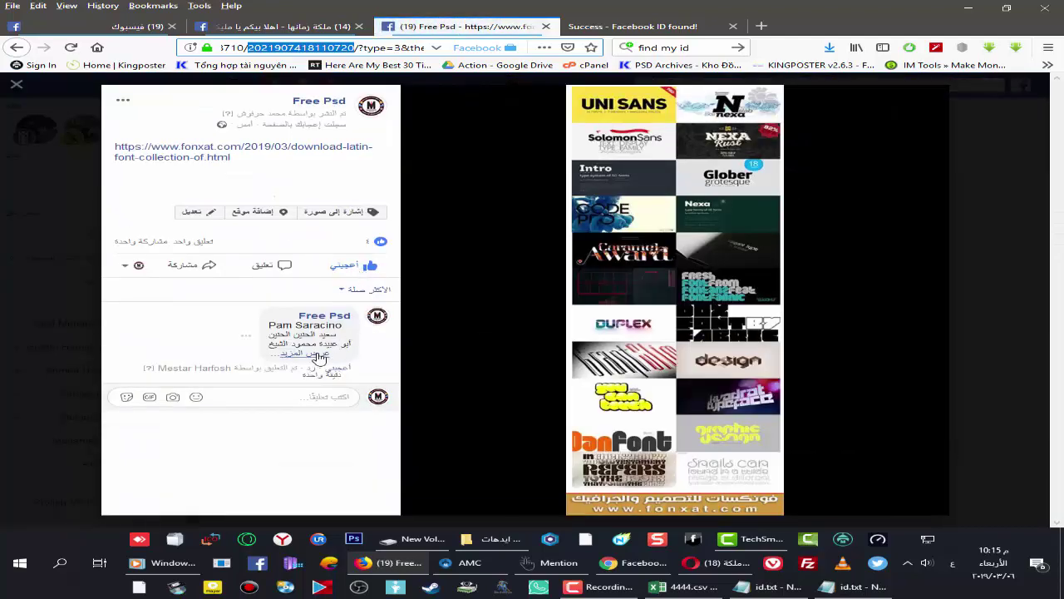
{"action": "left_click", "coordinate": [318, 357]}
{"action": "scroll", "coordinate": [322, 370], "scroll_direction": "down", "scroll_amount": 1}
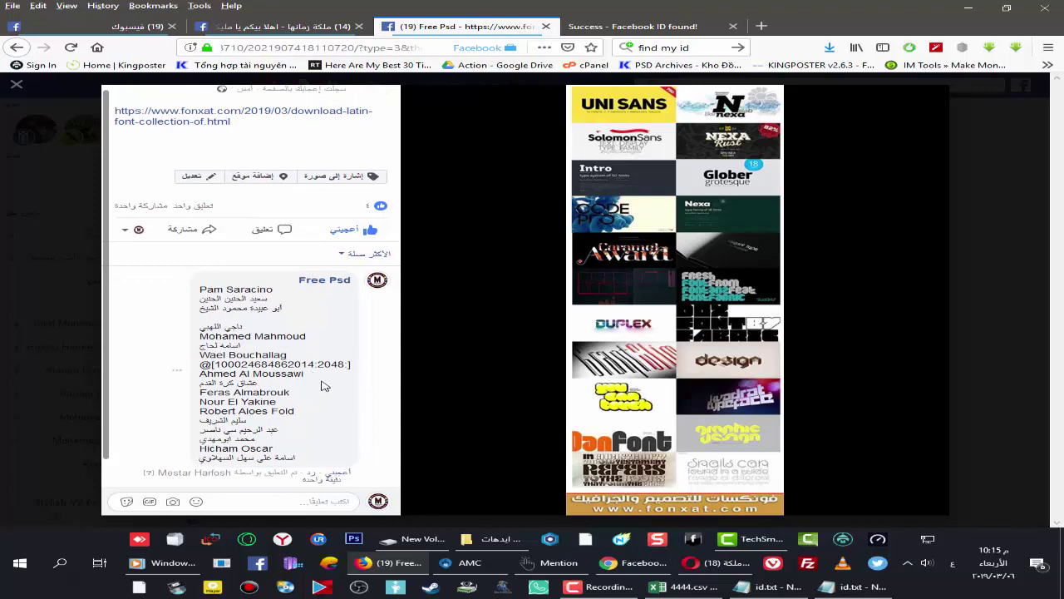
{"action": "left_click_drag", "start_coordinate": [257, 411], "coordinate": [245, 321]}
{"action": "left_click", "coordinate": [250, 324]}
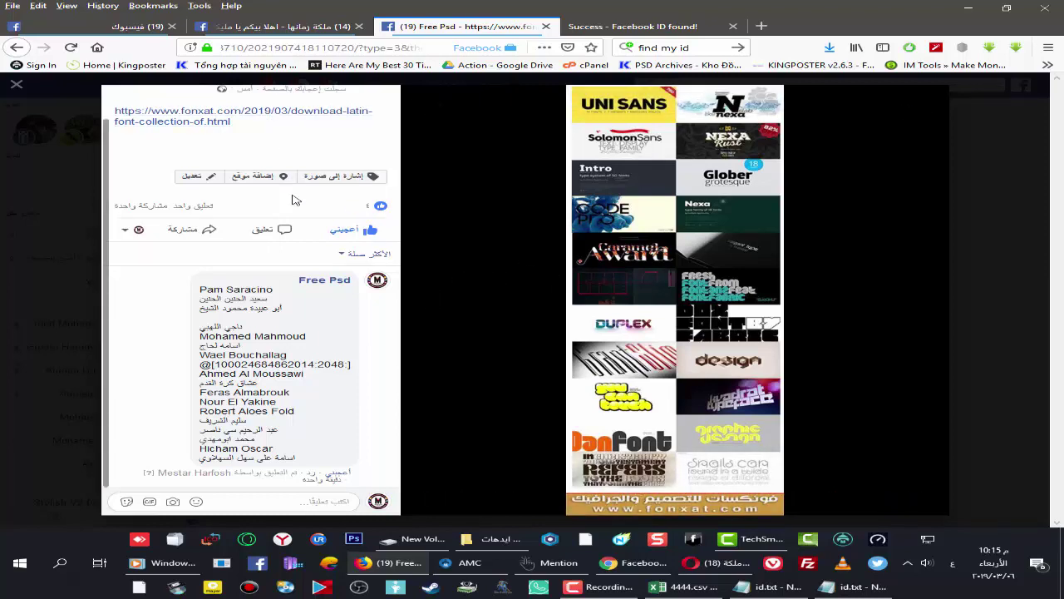
{"action": "scroll", "coordinate": [309, 287], "scroll_direction": "up", "scroll_amount": 1}
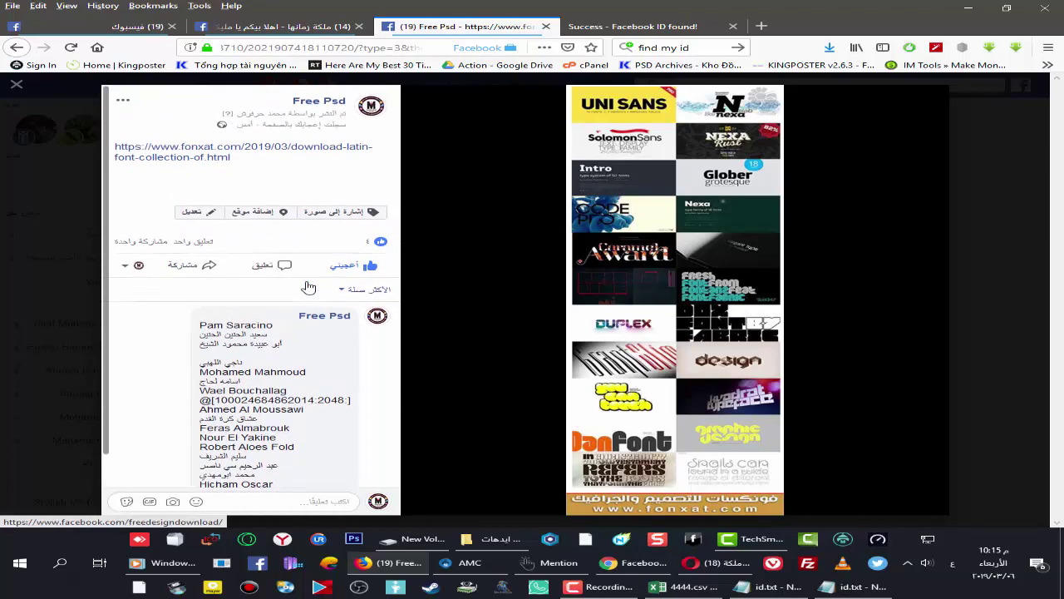
{"action": "scroll", "coordinate": [305, 325], "scroll_direction": "down", "scroll_amount": 1}
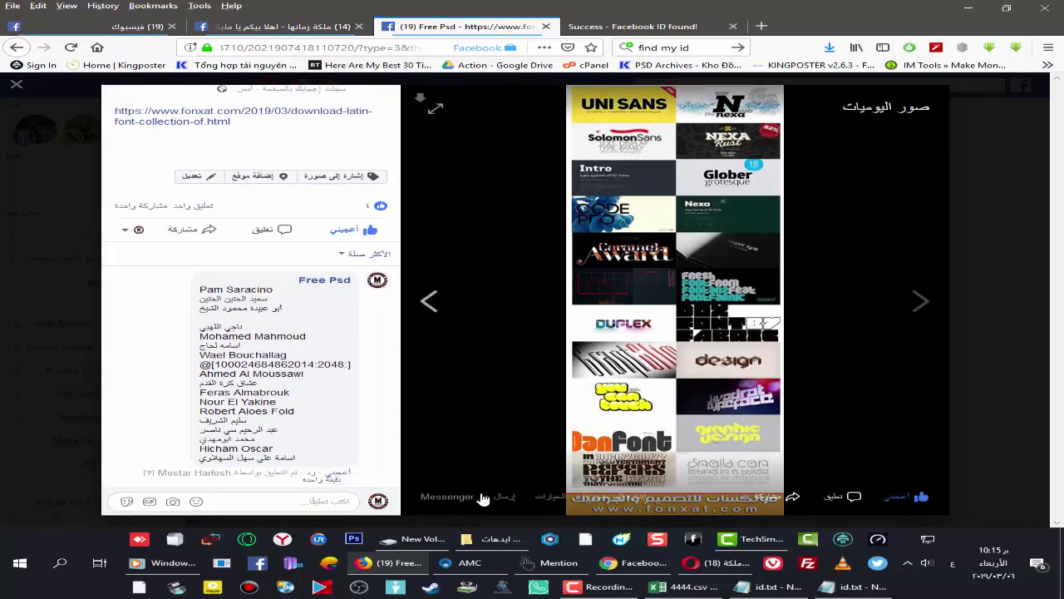
{"action": "left_click", "coordinate": [559, 566]}
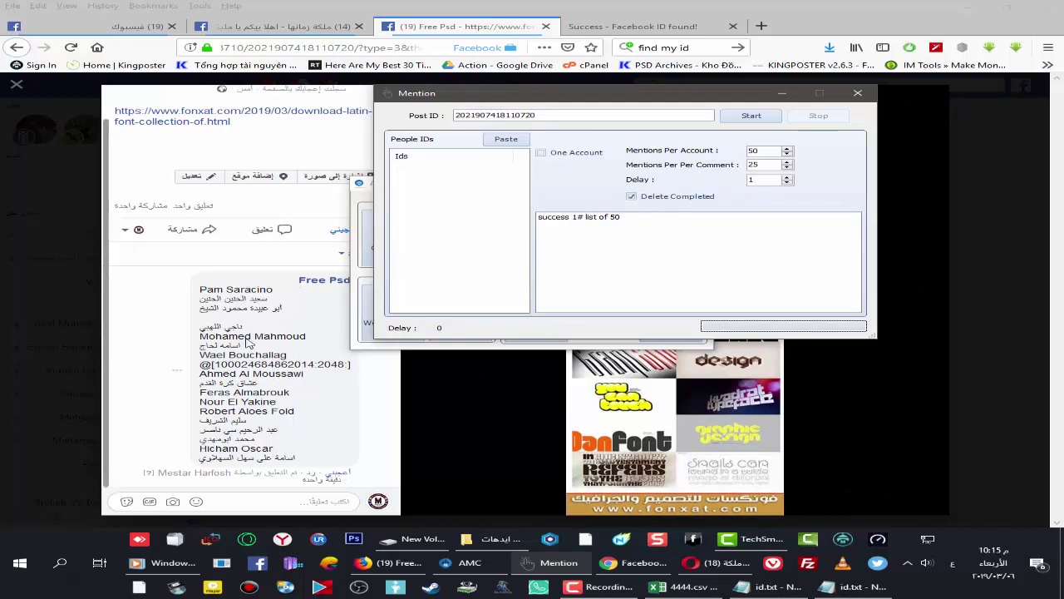
{"action": "left_click", "coordinate": [562, 219]}
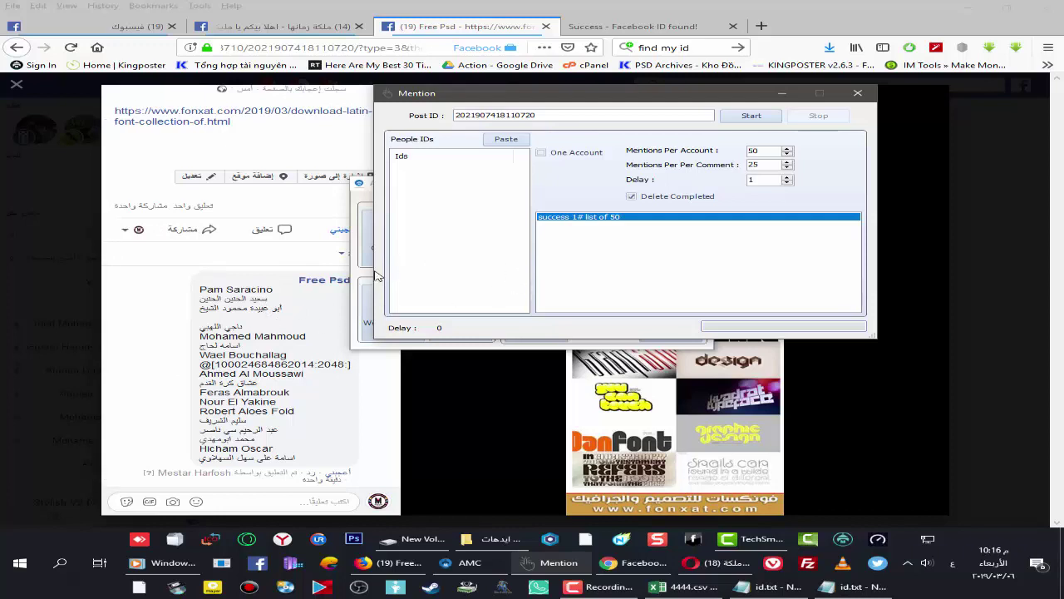
Step: Open the signed-in account's Facebook profile in the browser, close the Mention tool and shift AMC's main window slightly
{"action": "left_click", "coordinate": [974, 178]}
{"action": "left_click", "coordinate": [499, 85]}
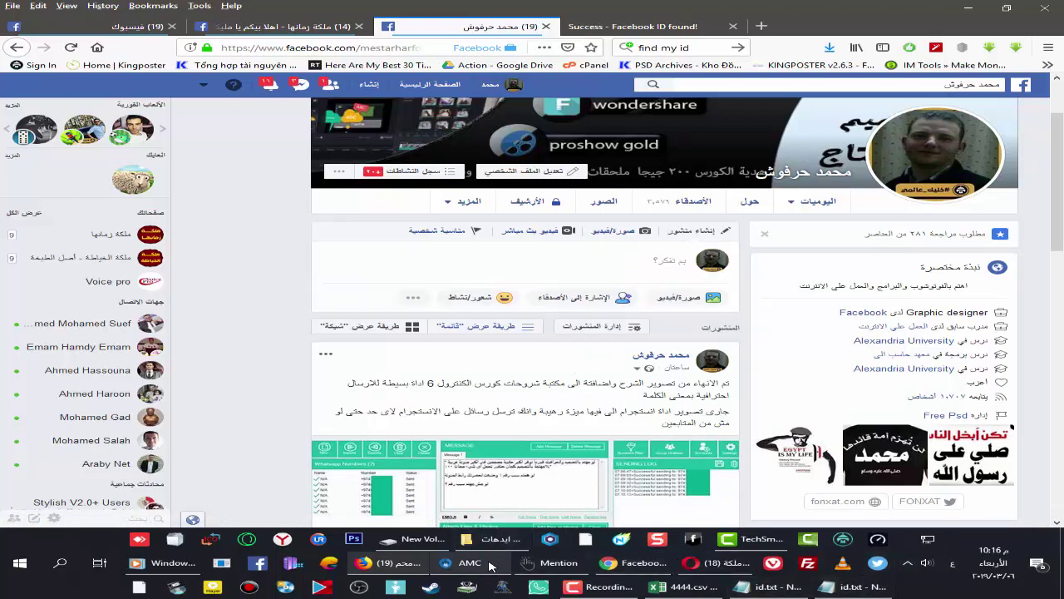
{"action": "left_click", "coordinate": [553, 563]}
{"action": "left_click_drag", "start_coordinate": [523, 101], "coordinate": [453, 191]}
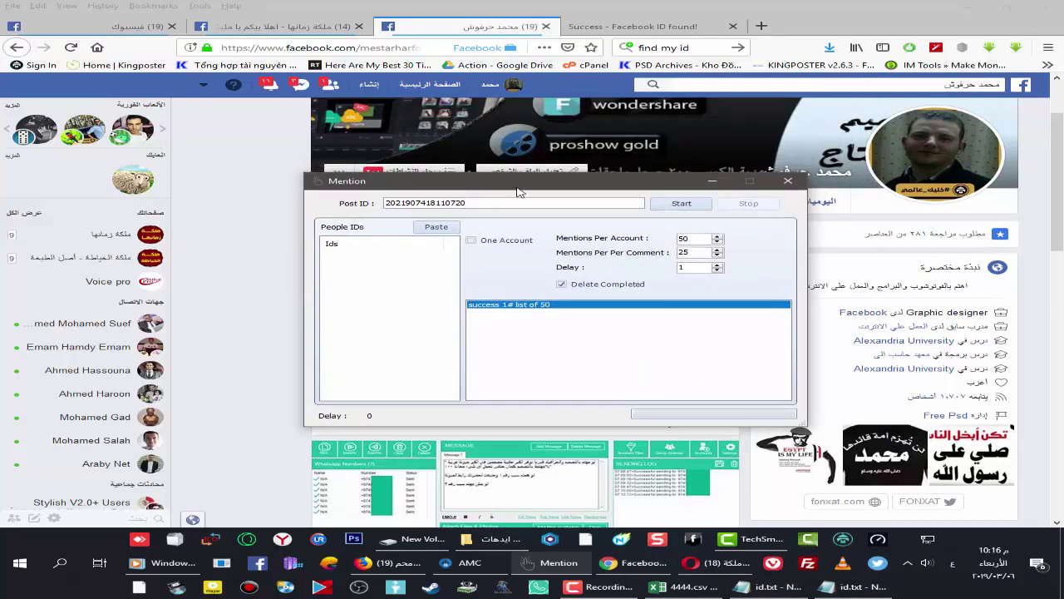
{"action": "left_click", "coordinate": [786, 182]}
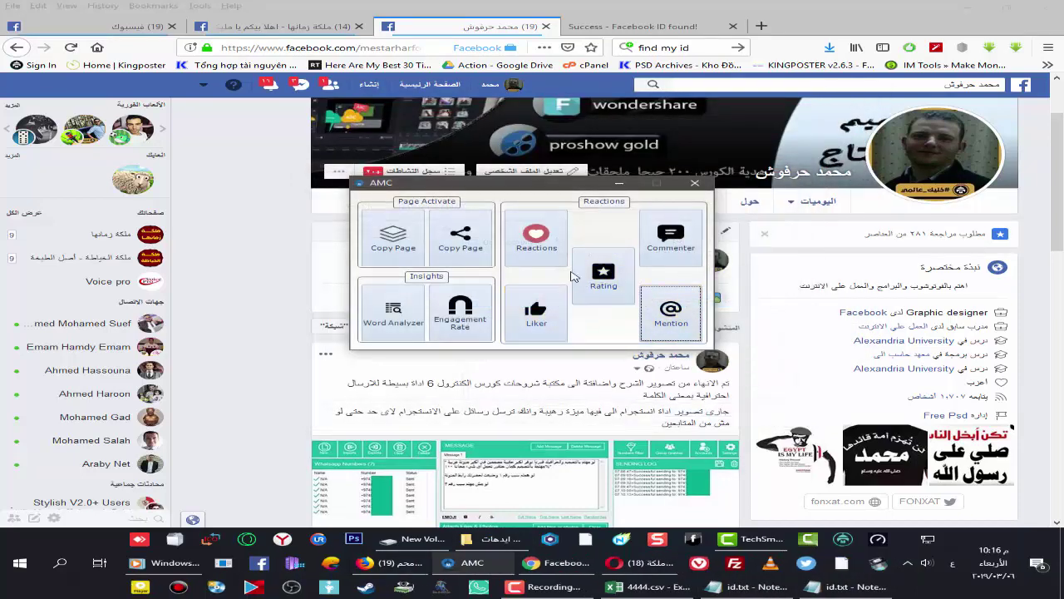
{"action": "mouse_move", "coordinate": [463, 185]}
{"action": "left_mouse_down"}
{"action": "mouse_move", "coordinate": [511, 188]}
{"action": "mouse_move", "coordinate": [484, 185]}
{"action": "left_mouse_up"}
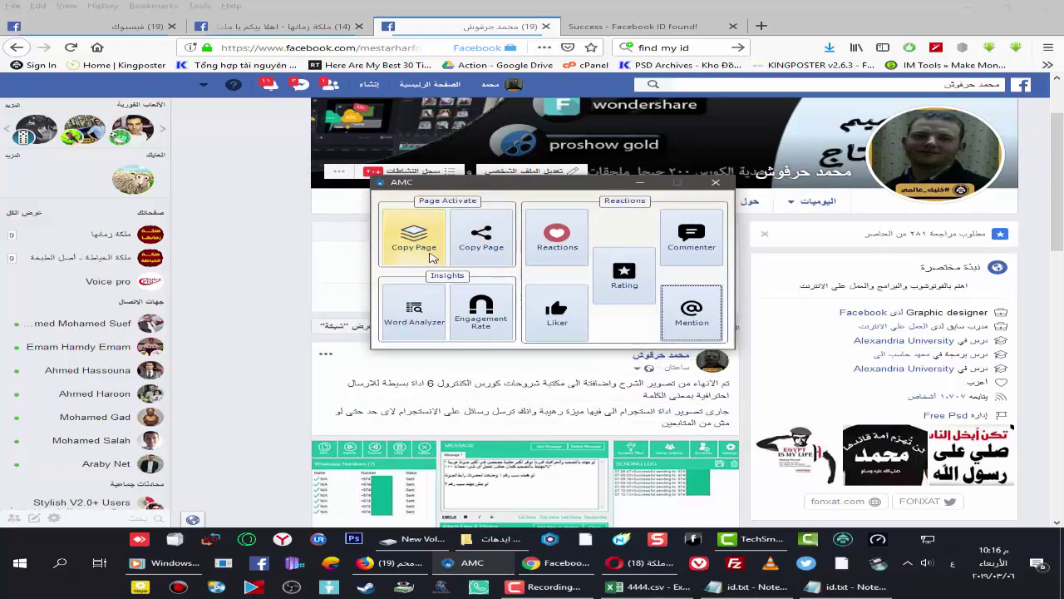